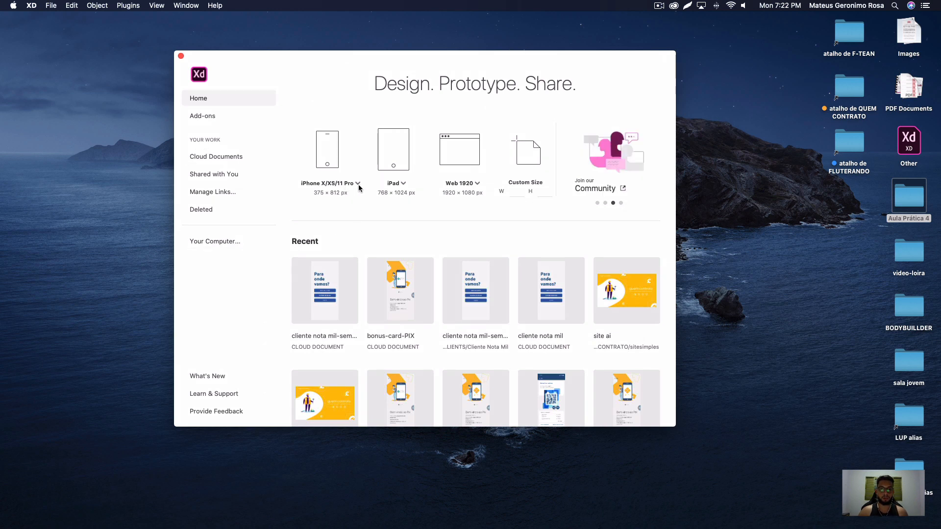
Step: Examine the phone artboard presets, outlining the iPhone and Android Mobile sizes in a screen-capture overlay
click(358, 183)
key(super+shift+9)
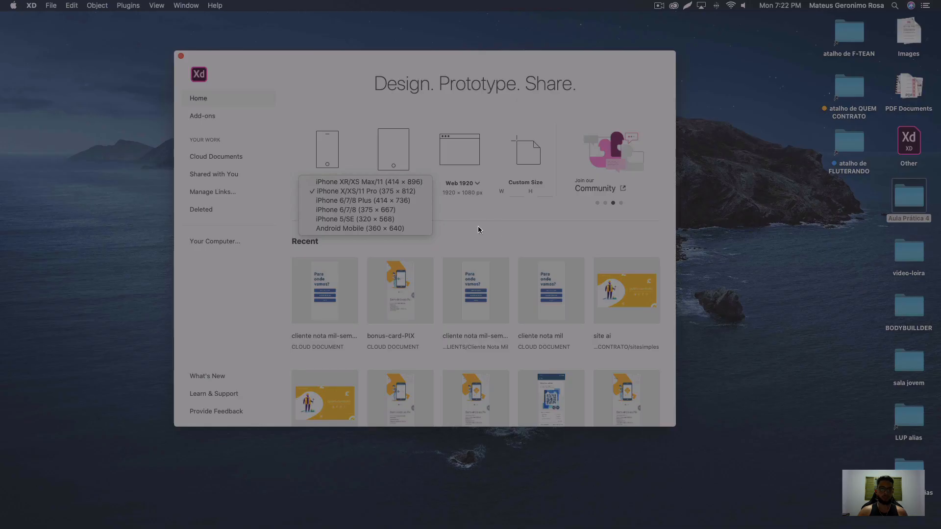
drag(235, 76, 488, 295)
click(496, 236)
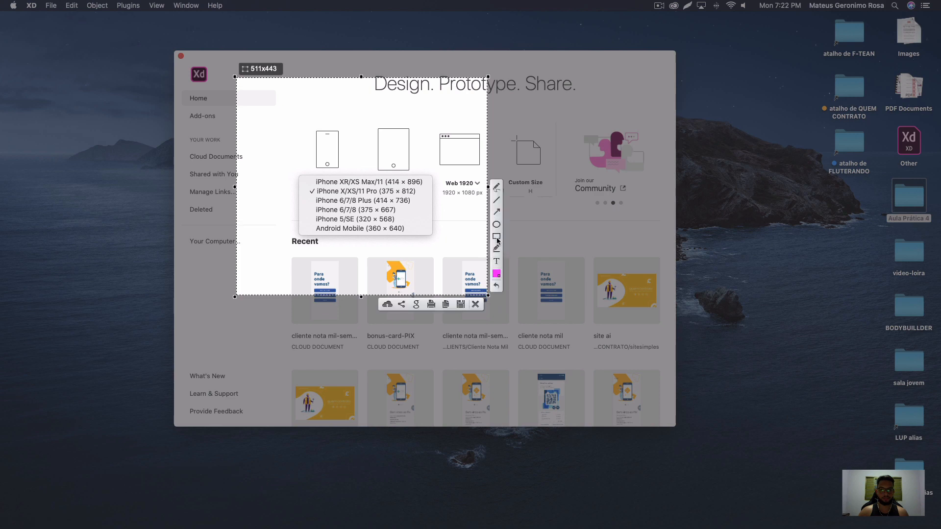
mouse_move(301, 170)
mouse_down()
mouse_move(452, 235)
mouse_move(431, 243)
mouse_move(303, 225)
mouse_up()
drag(308, 177, 425, 224)
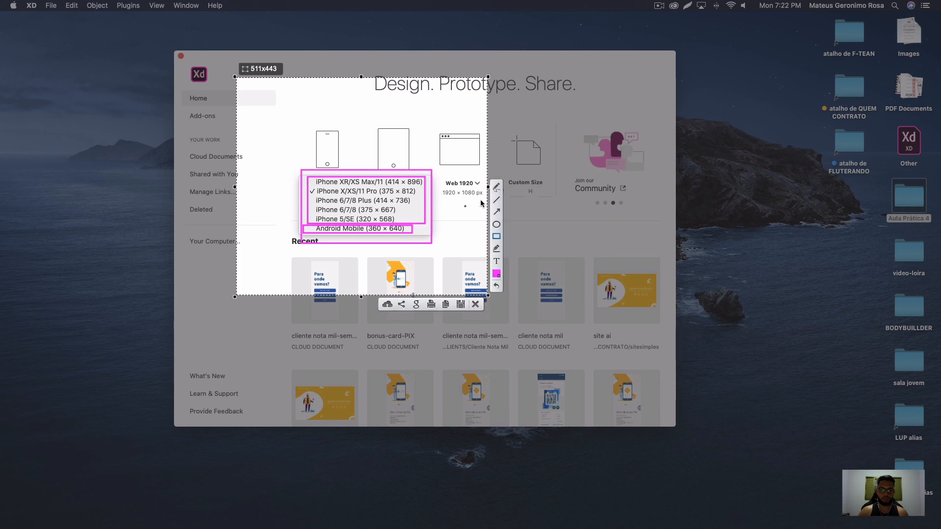
click(475, 305)
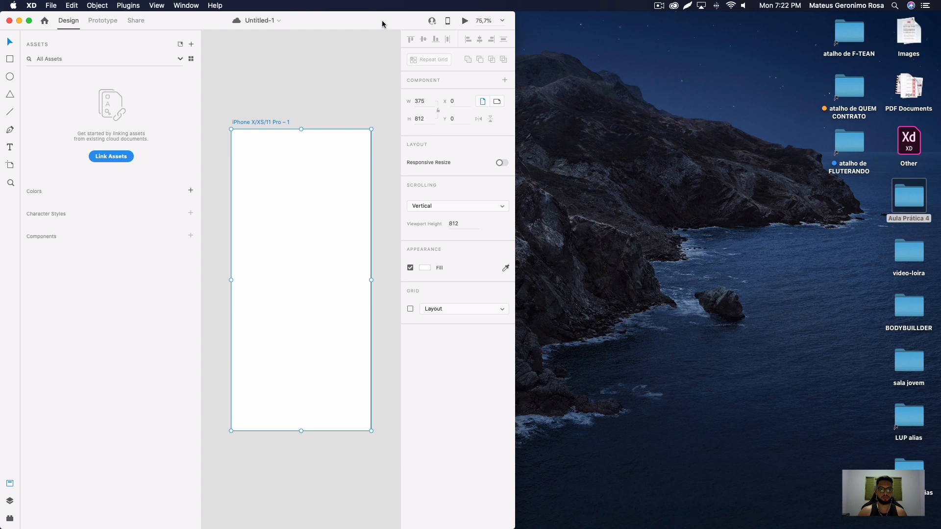
Step: Enlarge the new document's window to fill the screen and open its save dialog
drag(384, 21, 498, 25)
double_click(482, 26)
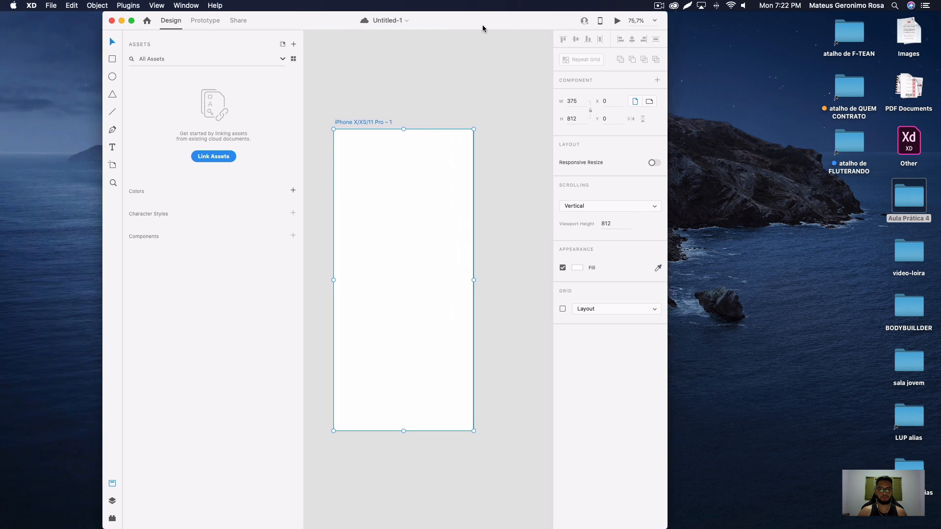
click(470, 21)
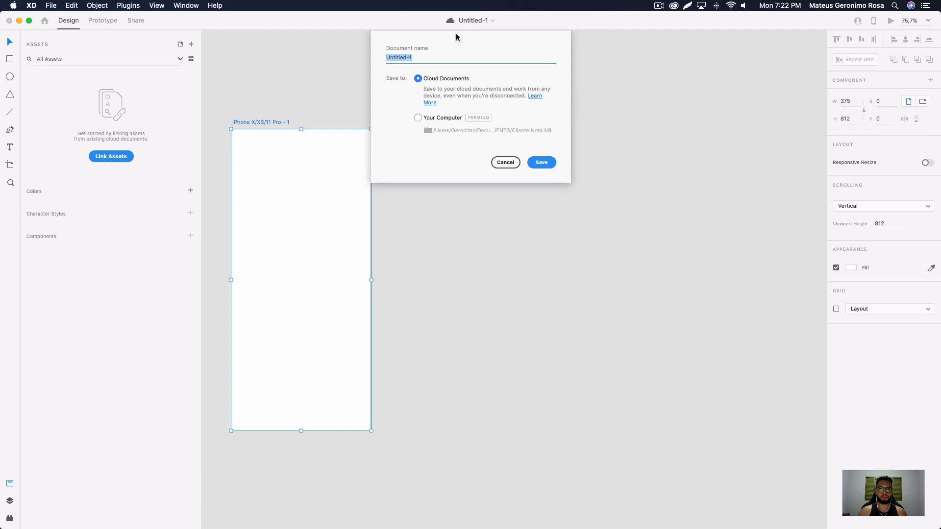
key(shift+super+9)
click(445, 55)
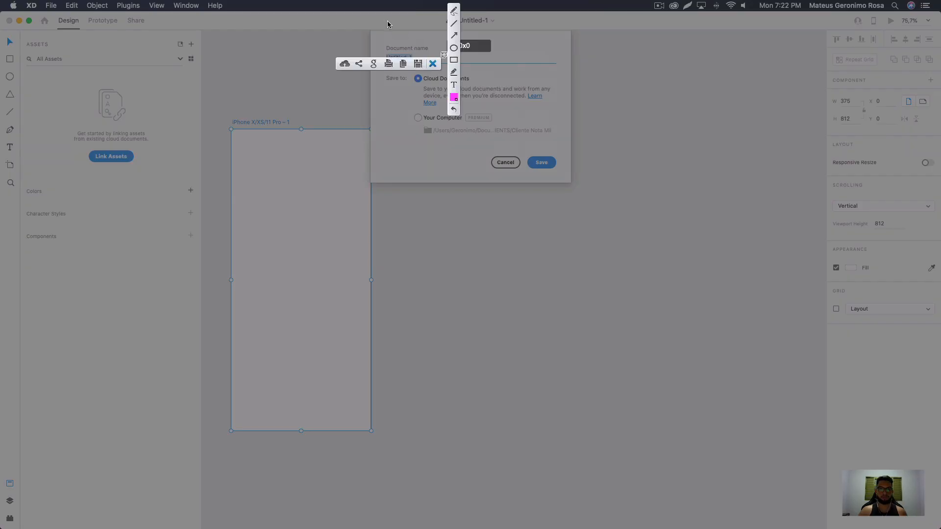
drag(377, 10, 577, 202)
click(566, 212)
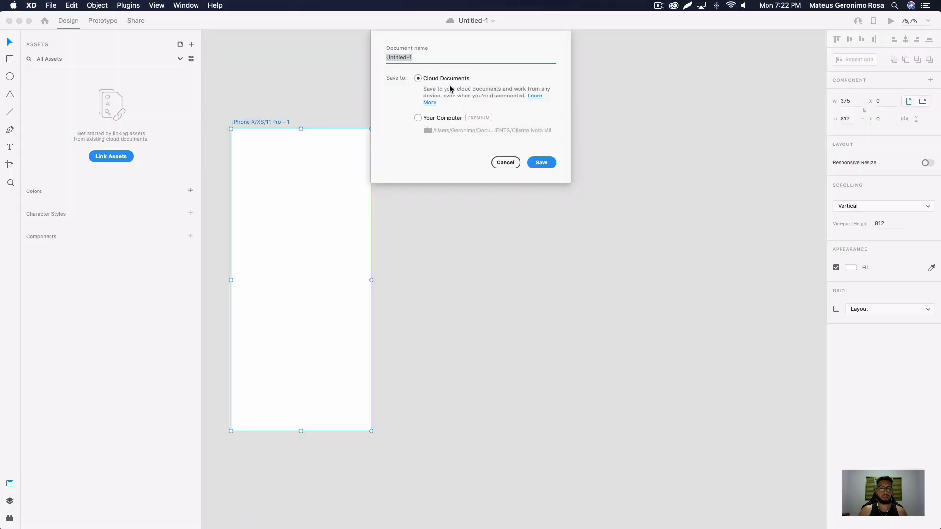
Step: Name the document uncle-hipister-loja-atividade and save it to Cloud Documents
click(448, 59)
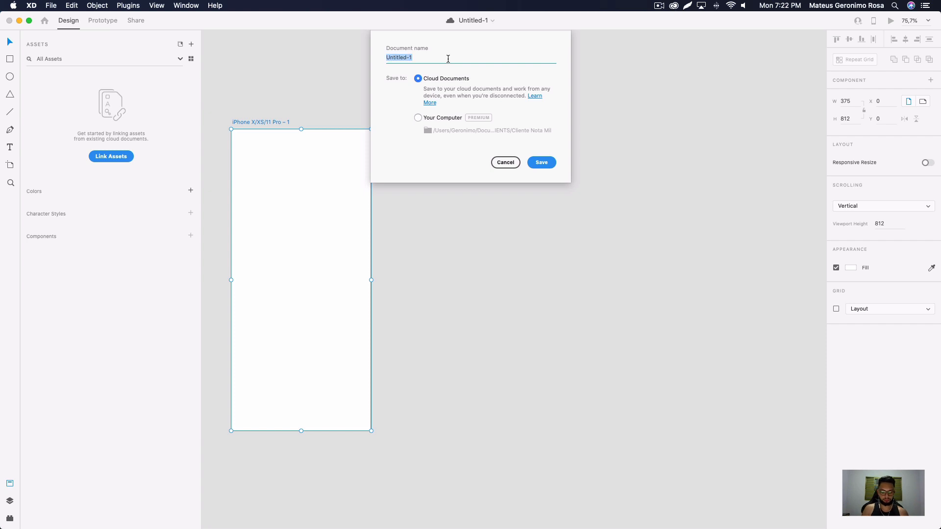
text(UNCLE)
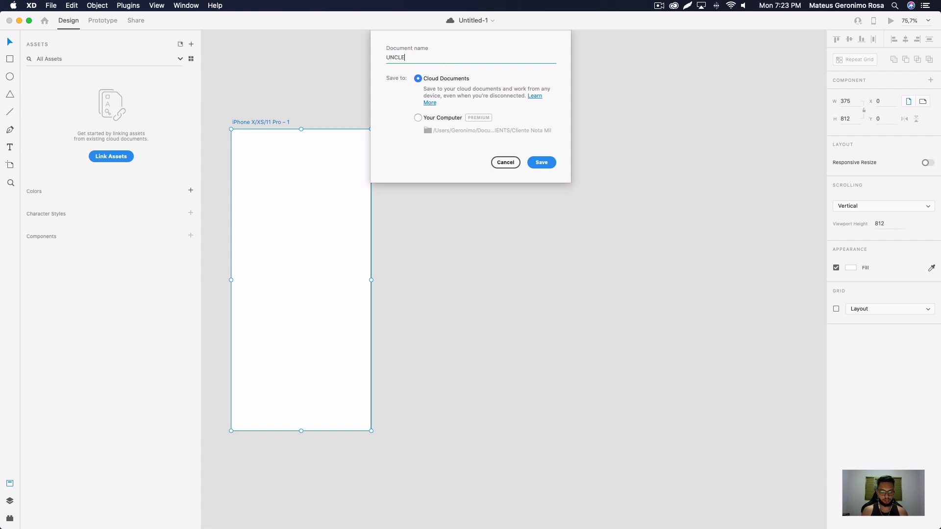
key(BackSpace)
key(BackSpace)
key(BackSpace)
key(BackSpace)
key(BackSpace)
text(uncle-hipiste)
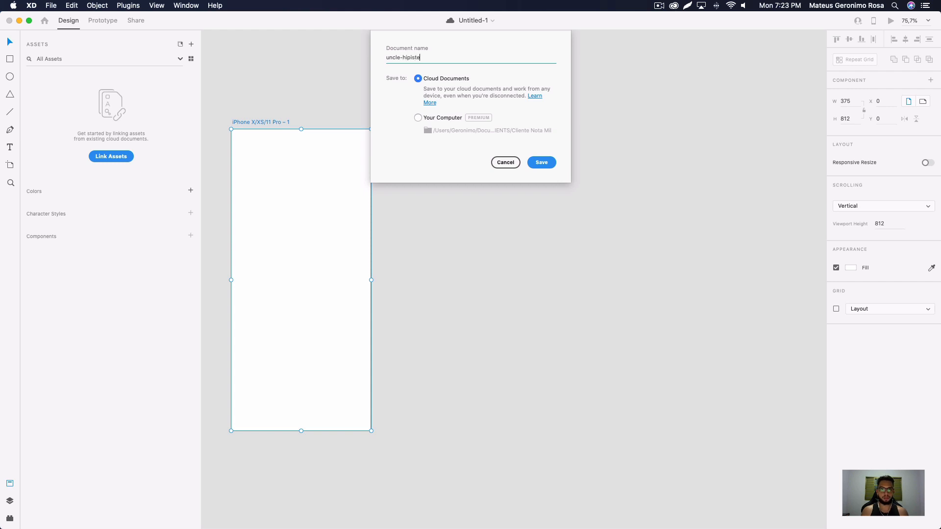
text(r-loja-atividade)
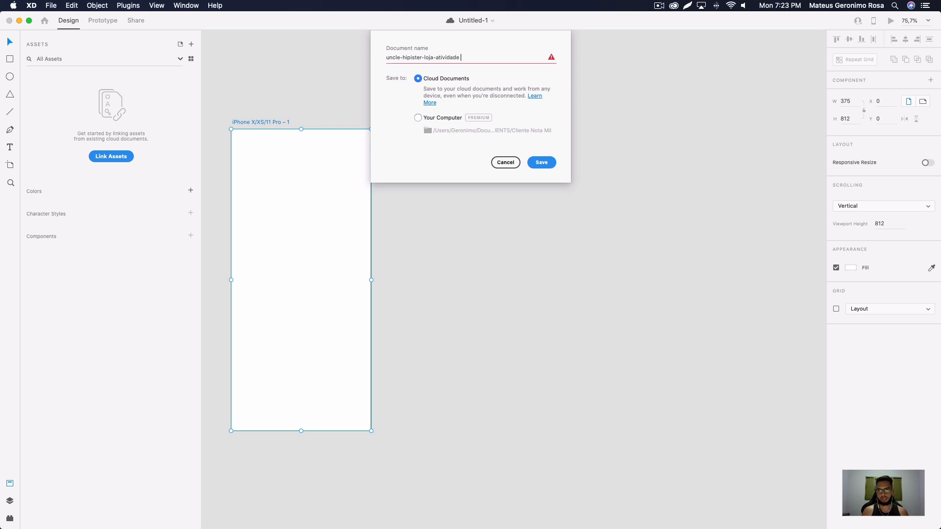
key(BackSpace)
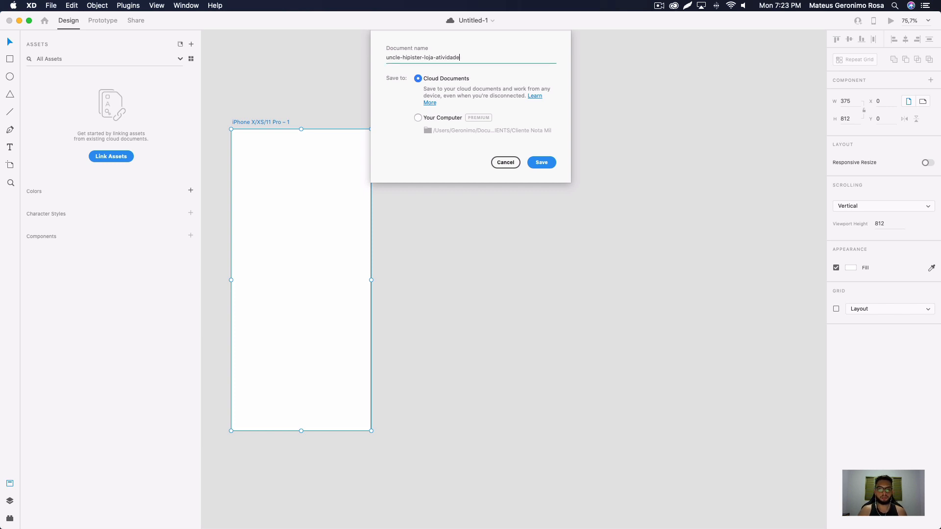
click(546, 165)
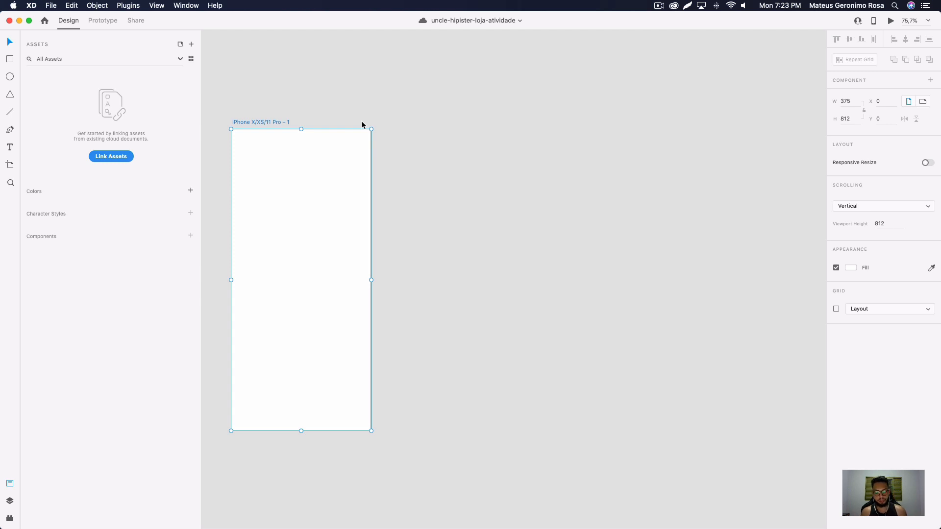
Step: Switch to the Adobe Color page in Safari and resize its window to span the full screen width
key(ctrl+Up)
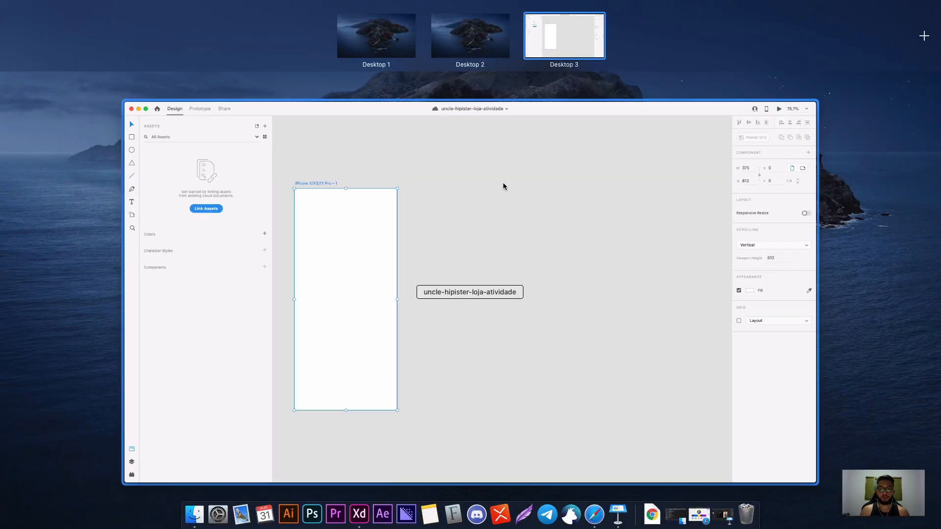
click(704, 510)
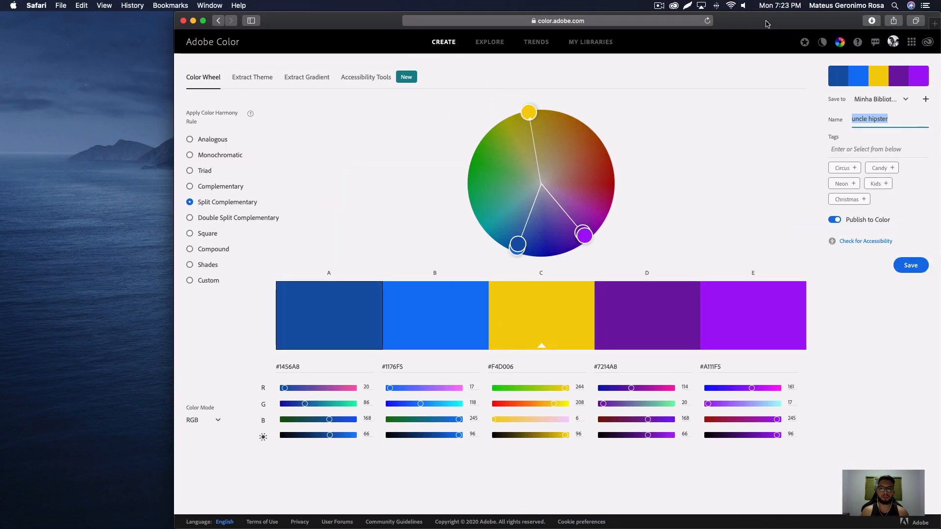
drag(767, 24, 702, 23)
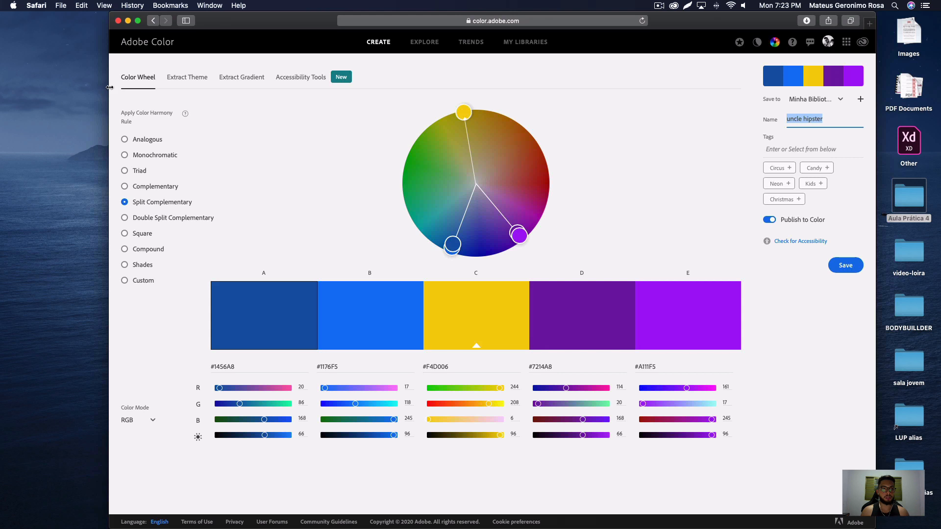
drag(109, 87, 0, 87)
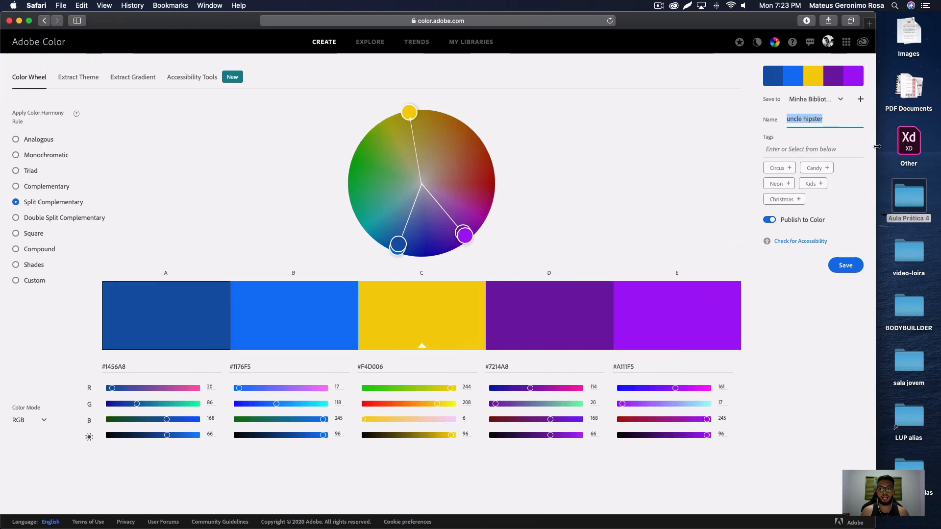
drag(877, 146, 940, 146)
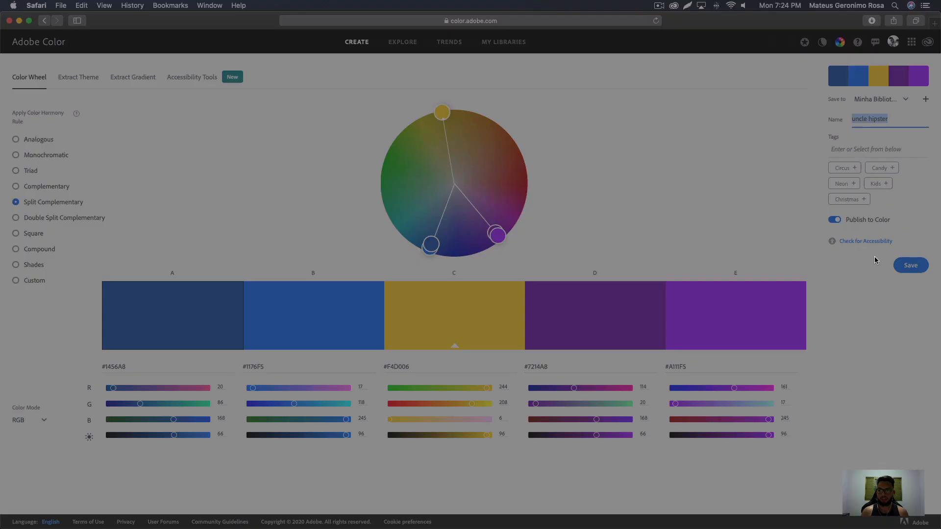
Step: Outline the publish and save options of the uncle hipster colour theme in a screen-capture overlay
drag(806, 55, 940, 305)
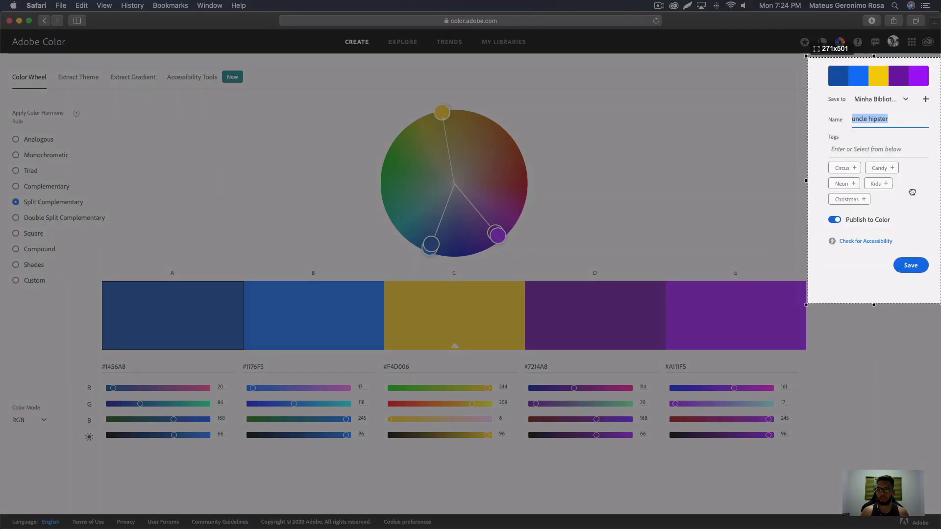
drag(912, 192, 910, 191)
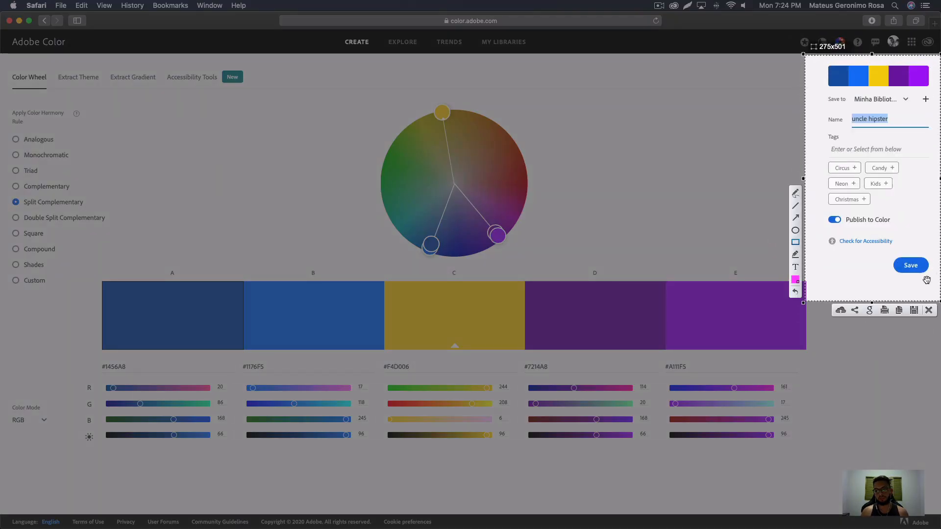
mouse_move(933, 284)
mouse_down()
mouse_move(813, 233)
mouse_move(813, 210)
mouse_up()
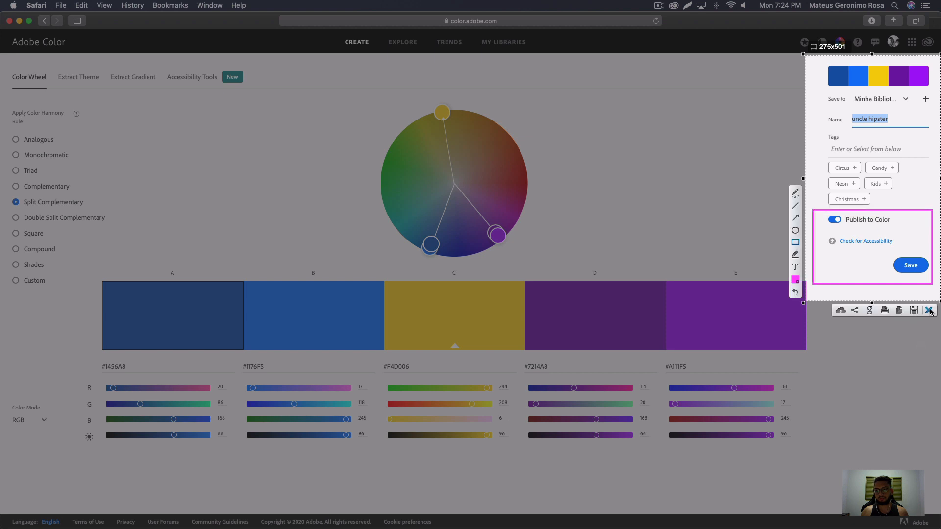
click(930, 312)
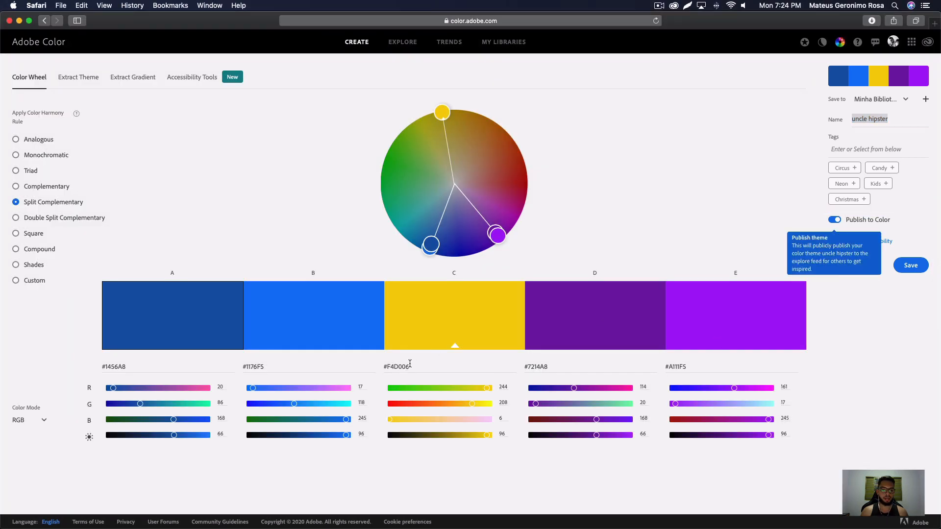
Step: Copy the yellow swatch's hex code F4D006 and switch back to the Adobe XD document
click(410, 365)
click(147, 366)
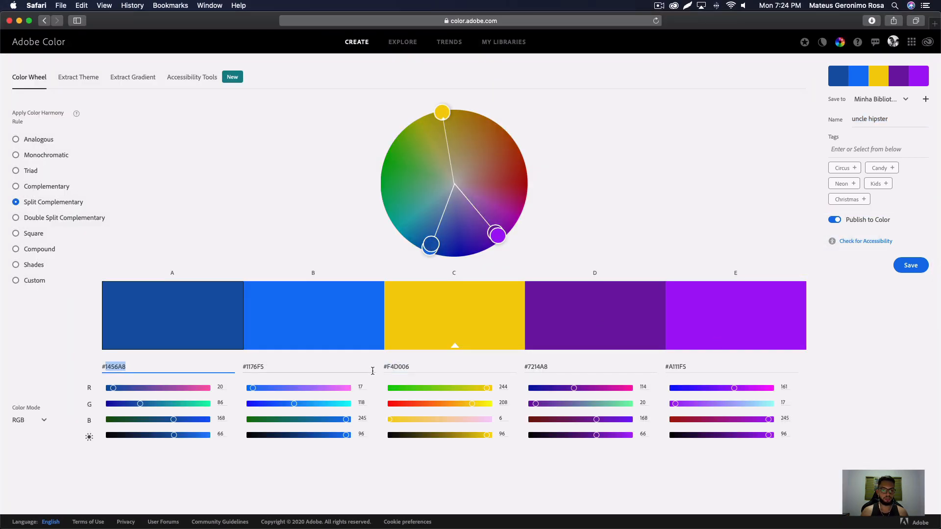
click(395, 367)
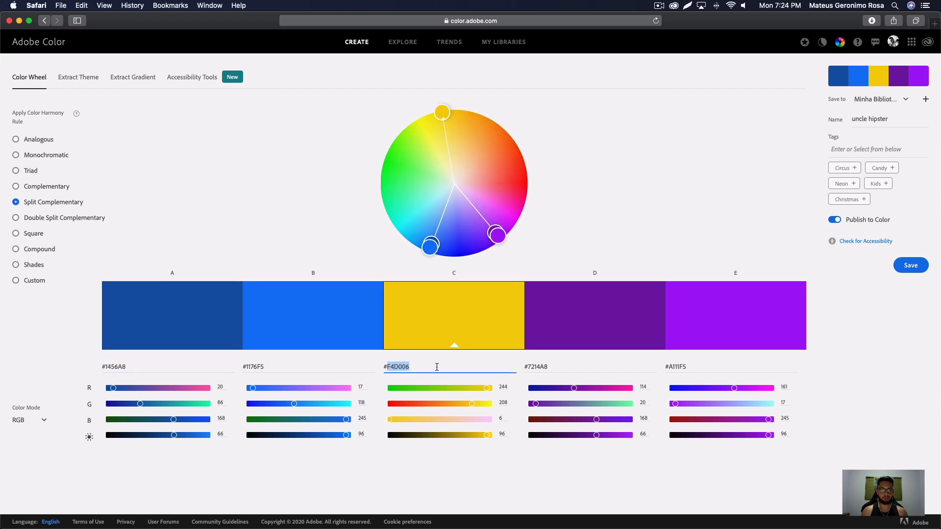
key(ctrl+Up)
click(478, 36)
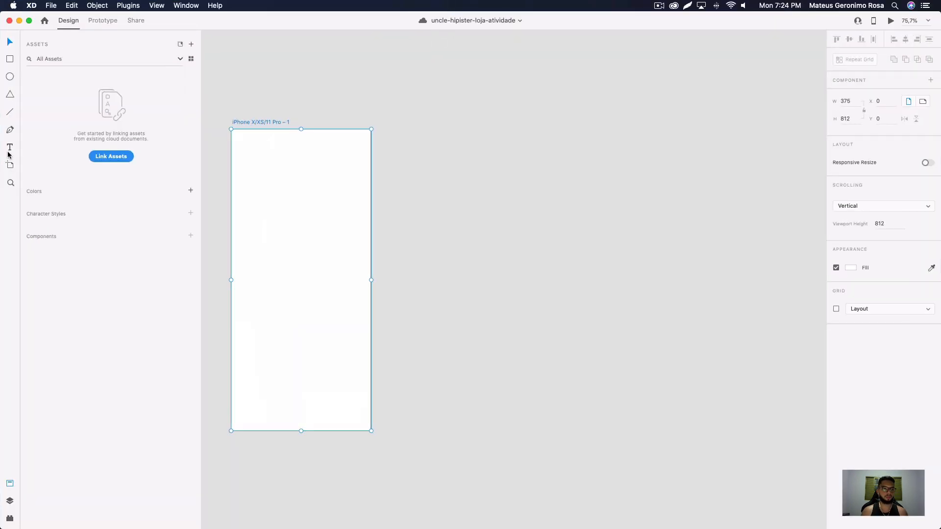
Step: Show the layers list at a narrower width and draw a square about 68 × 68 px on the pasteboard beside the artboard
click(10, 60)
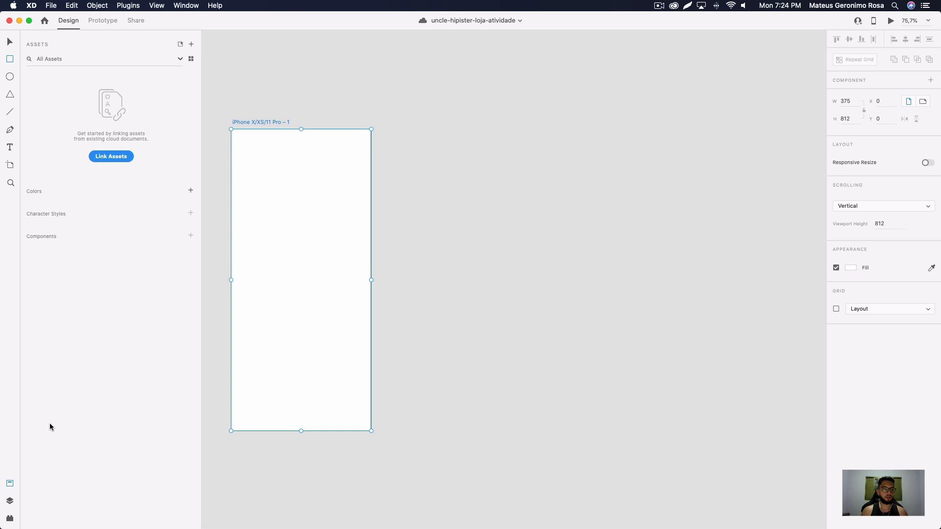
click(10, 505)
drag(201, 255, 42, 261)
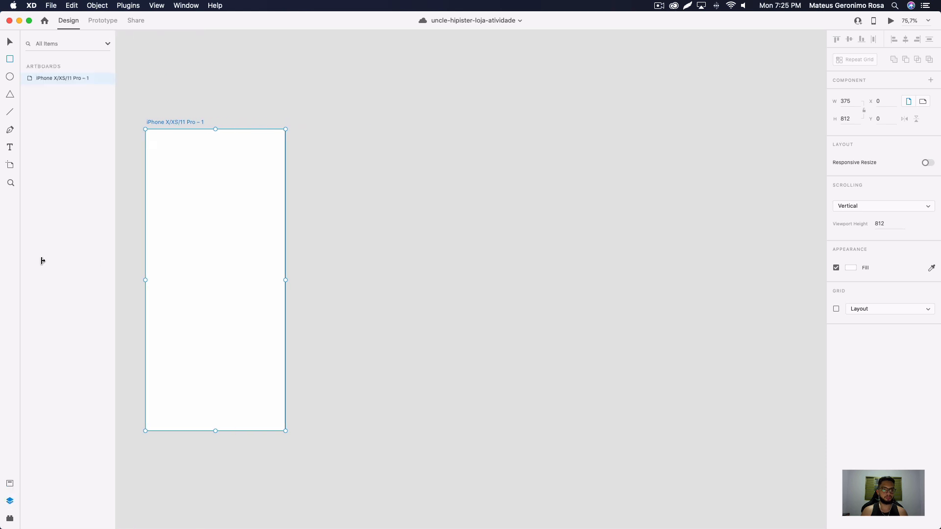
scroll(315, 127, up, 5)
mouse_move(310, 124)
mouse_down()
mouse_move(338, 152)
mouse_move(382, 163)
mouse_up()
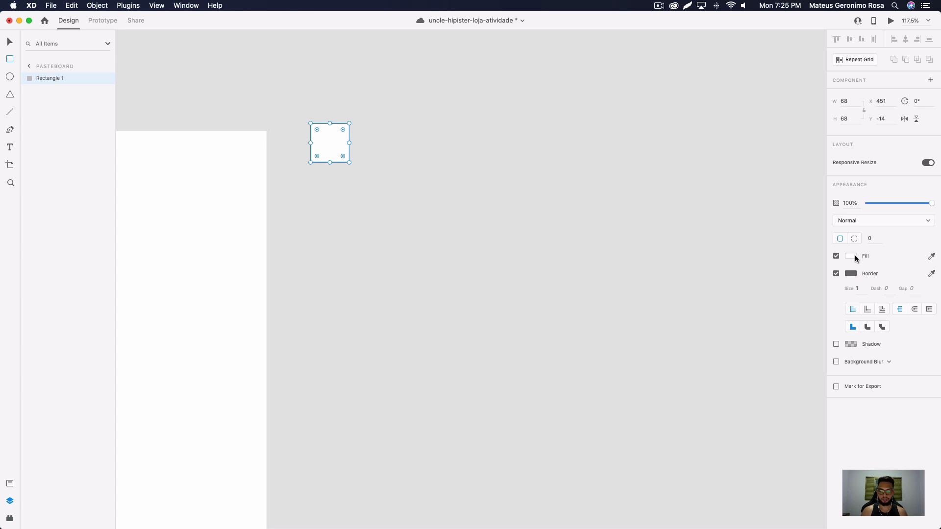
Step: Outline the square's Fill and Border settings in a screen-capture overlay
key(shift+super+9)
drag(734, 137, 940, 409)
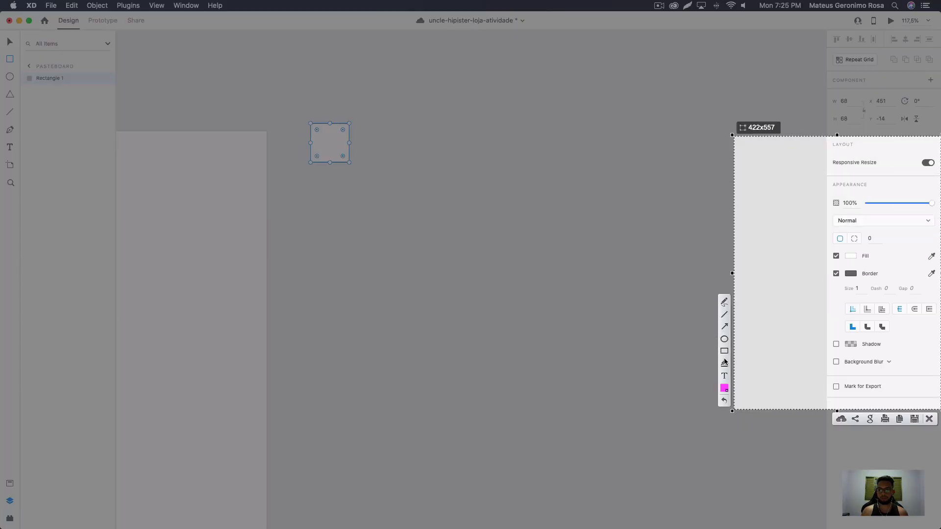
click(724, 351)
drag(806, 243, 891, 283)
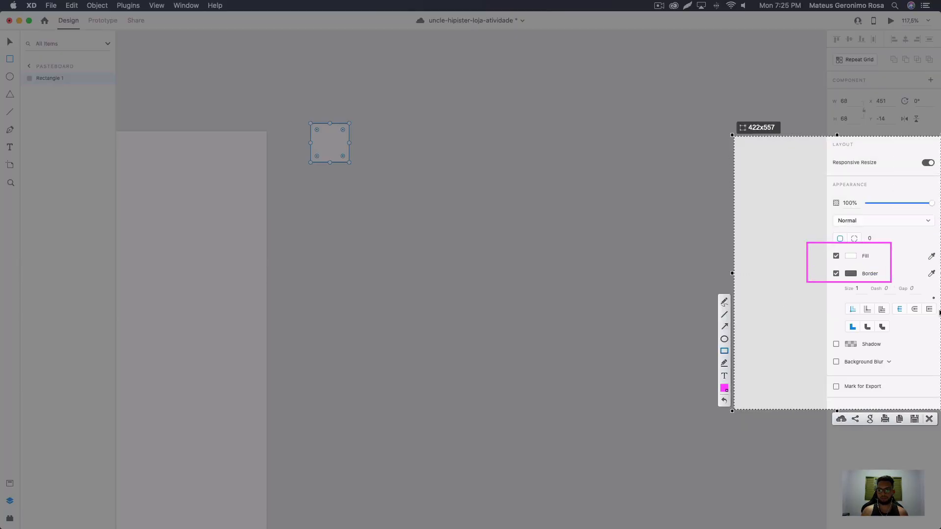
click(929, 419)
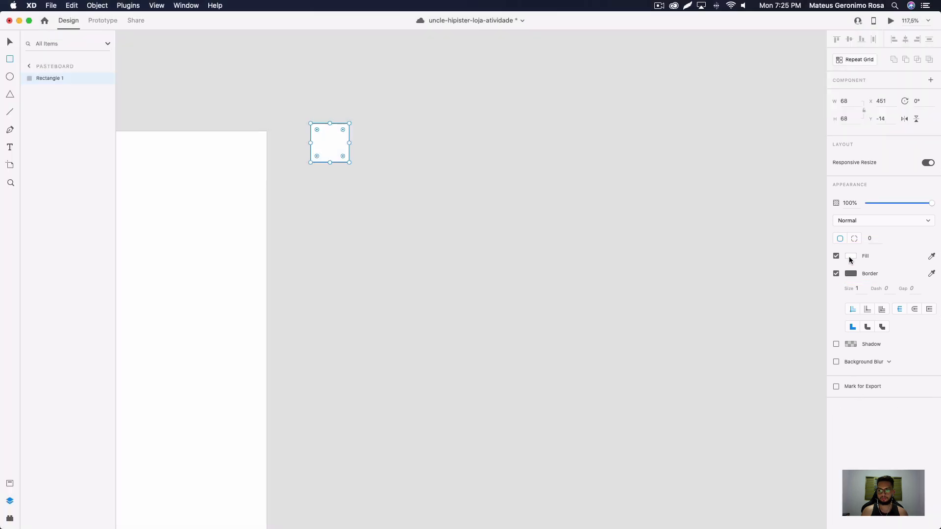
Step: Fill the square with the copied yellow F4D006 and turn off its border
click(850, 256)
key(super+v)
key(Return)
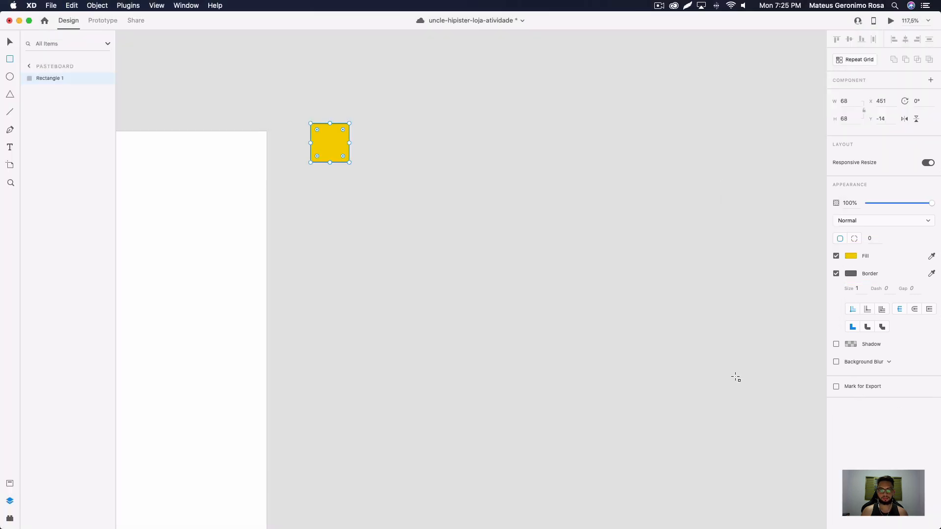
click(836, 273)
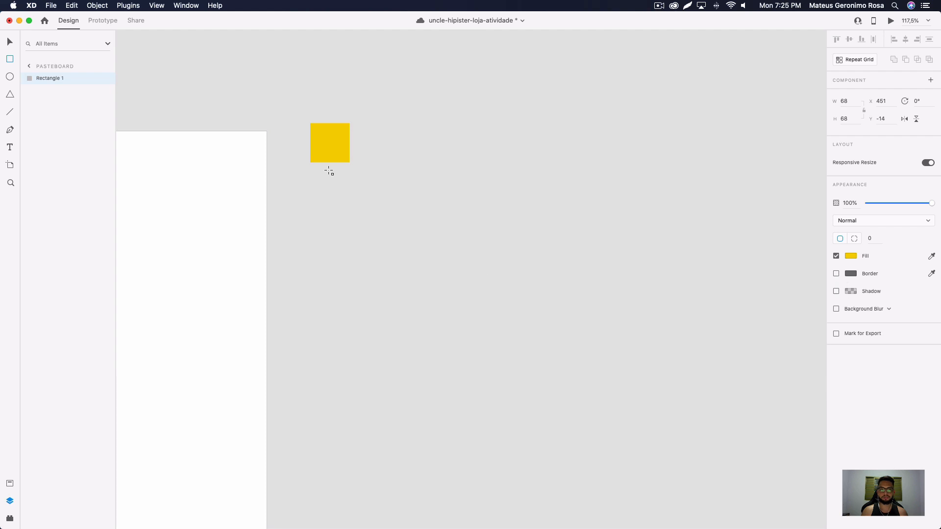
Step: Duplicate the yellow square several times to build a row of colour swatches beside the artboard
key(v)
drag(344, 149, 465, 151)
key(super+d)
key(super+d)
click(527, 191)
Step: Copy the dark blue hex 1456A8 from the Adobe Color theme and apply it as the fill of the first swatch in XD
key(super+Tab)
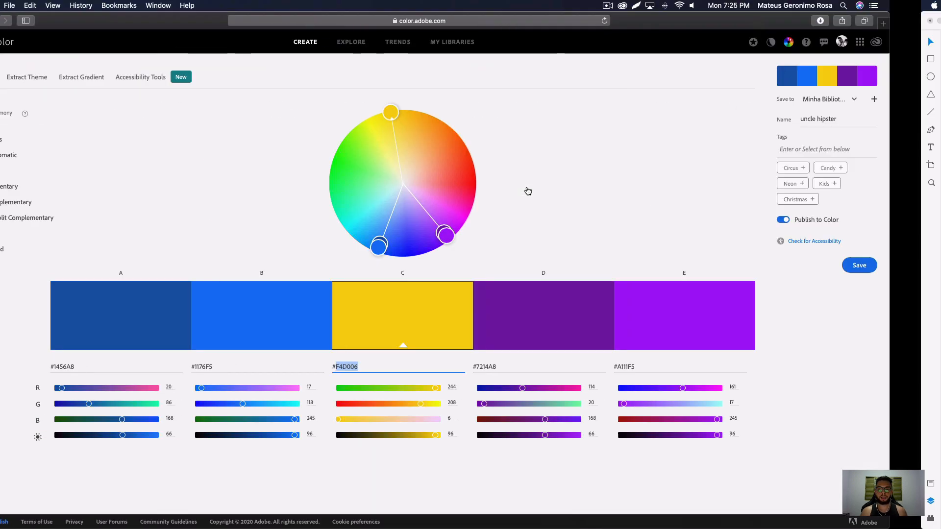
double_click(115, 366)
key(super+c)
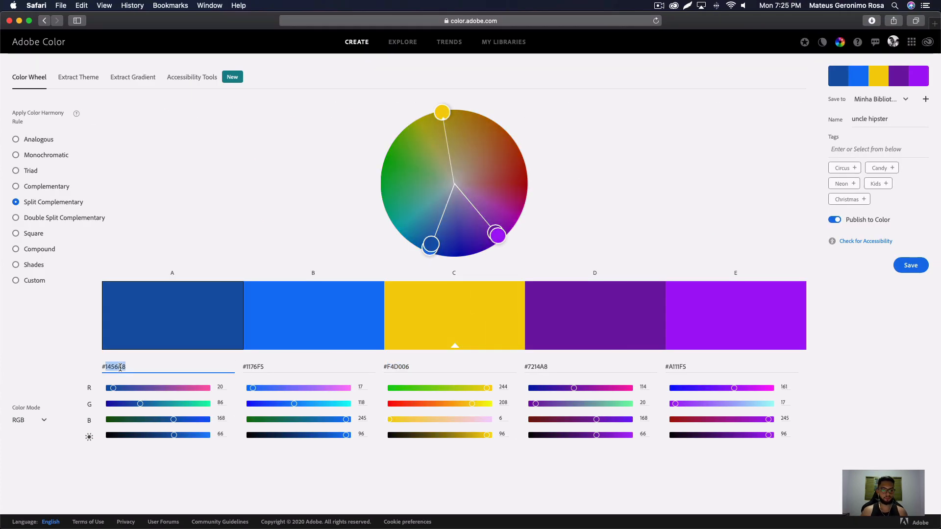
key(super+Tab)
click(340, 135)
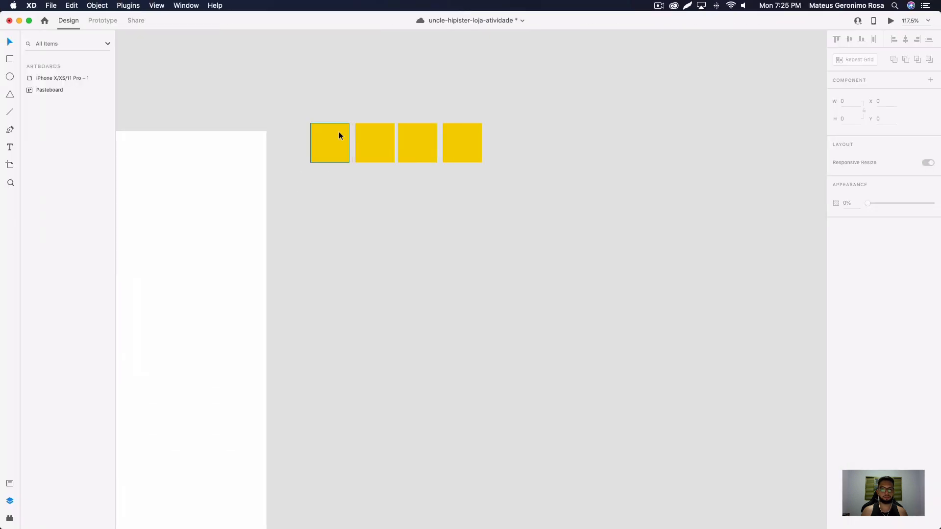
double_click(851, 255)
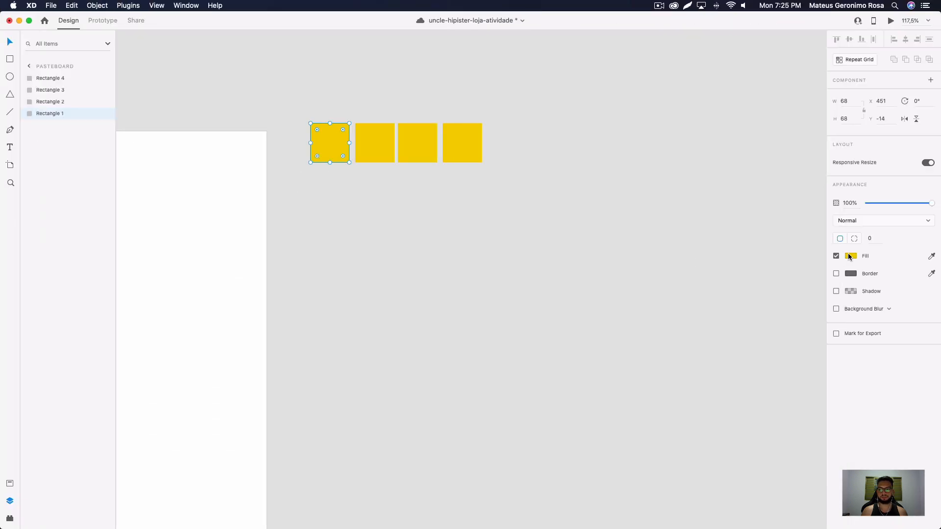
click(850, 255)
key(super+v)
key(Return)
Step: Copy the bright blue hex 1176F5 from Adobe Color and fill the second XD swatch with it
key(super+Tab)
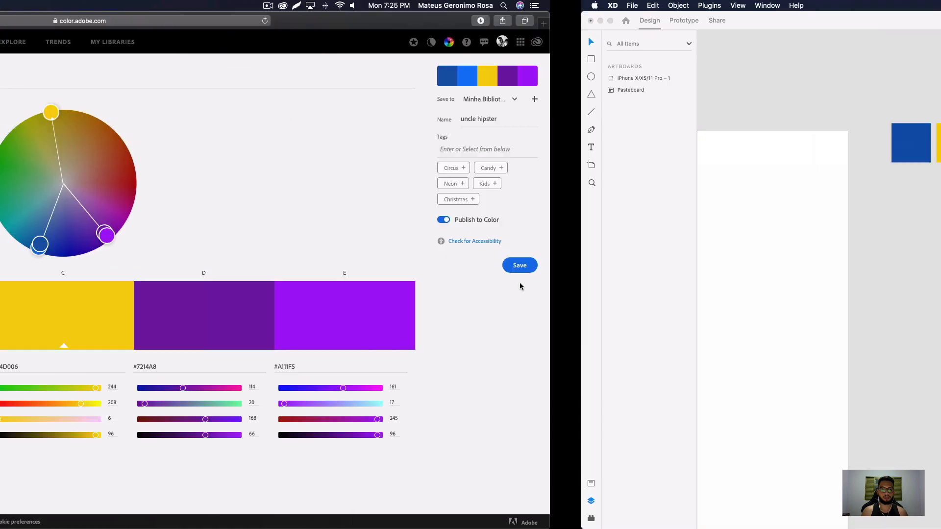
double_click(256, 367)
click(263, 368)
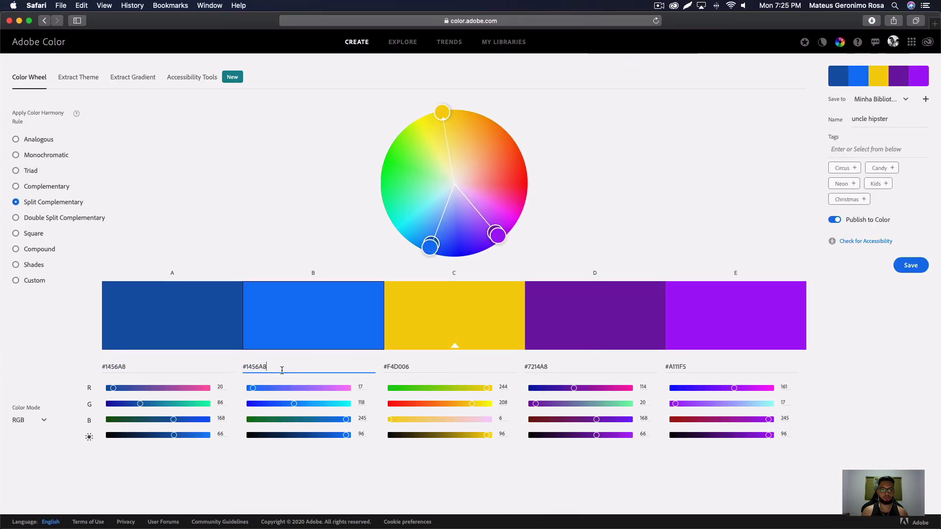
double_click(279, 370)
key(super+c)
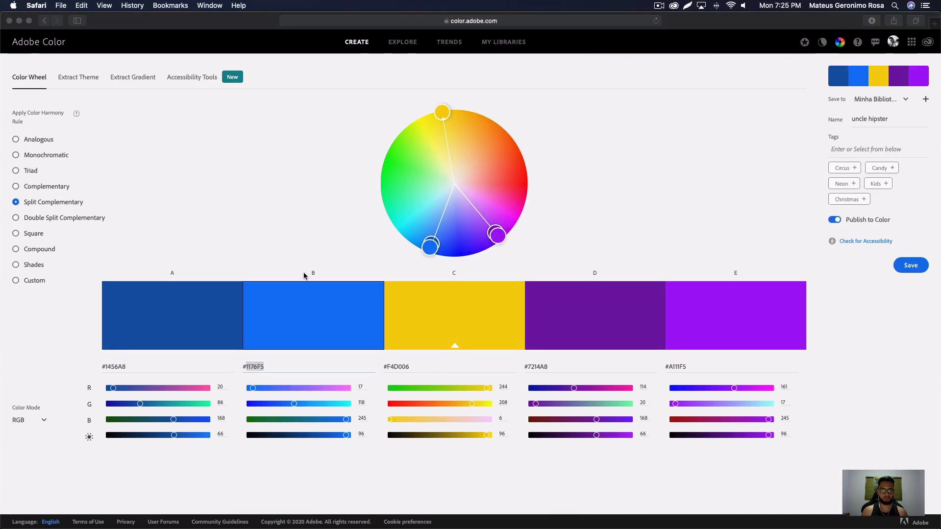
key(super+Tab)
click(362, 143)
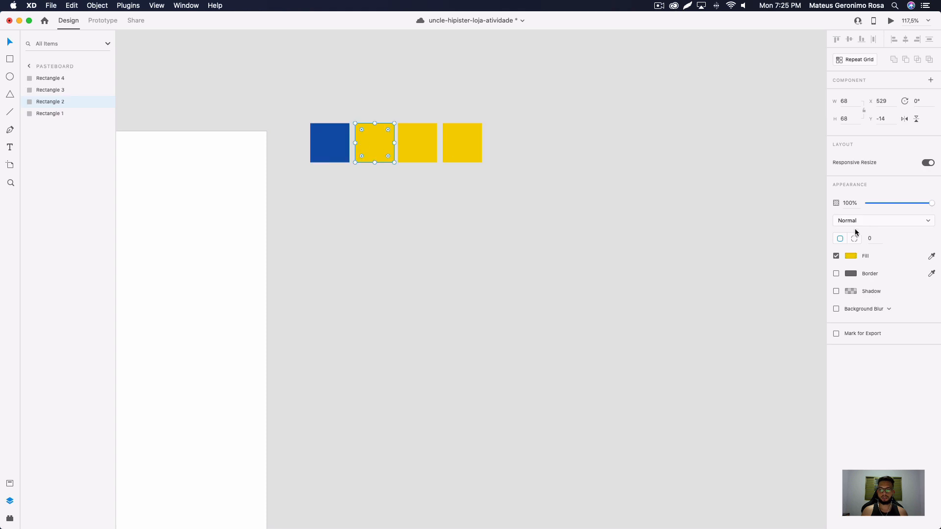
click(851, 256)
key(super+v)
Step: Fill the fourth XD swatch with the dark purple 7214A8 copied from the Adobe Color theme
click(479, 154)
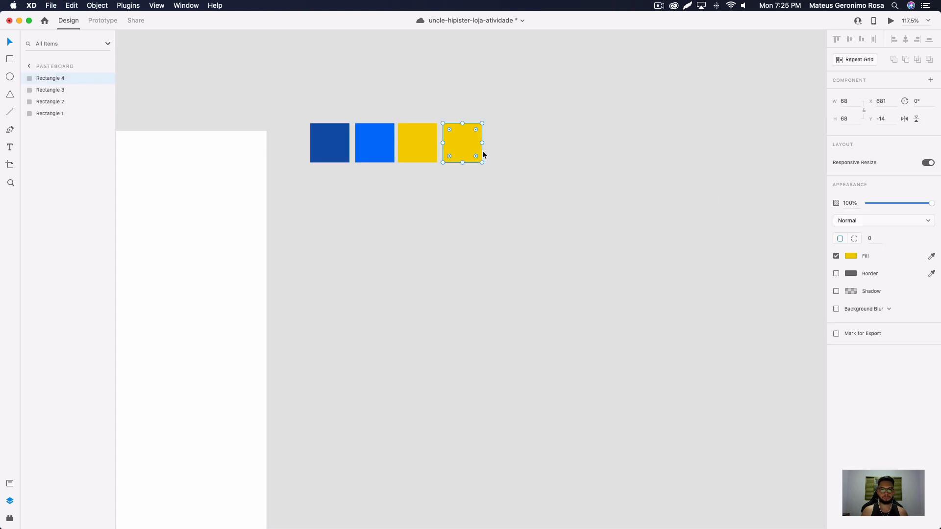
key(ctrl+Left)
click(545, 365)
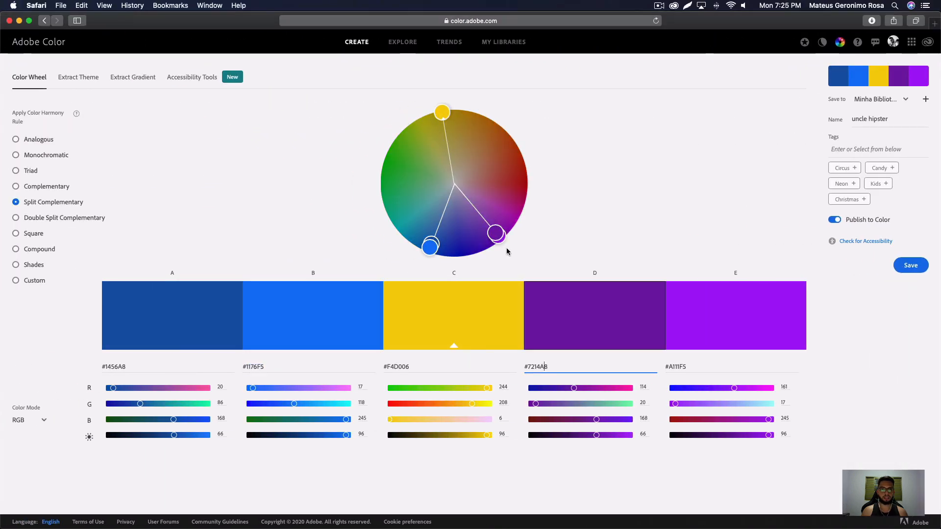
double_click(583, 367)
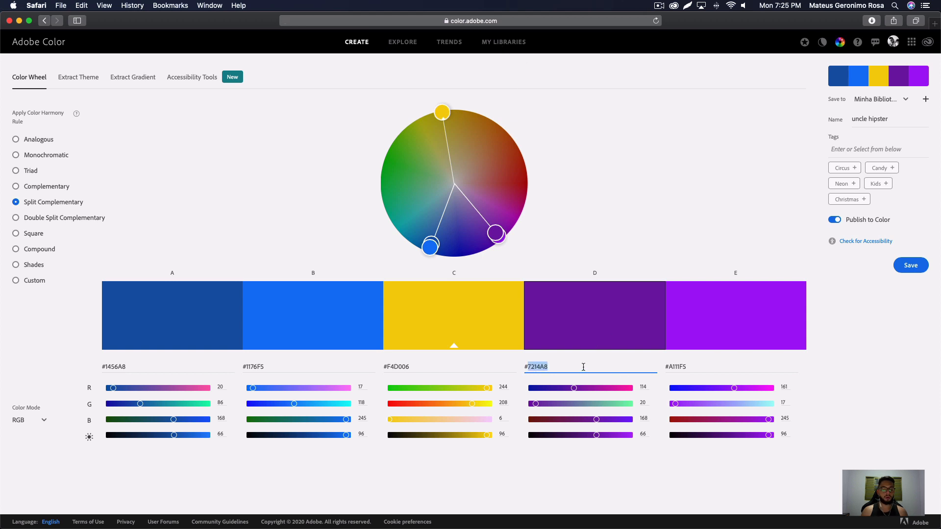
key(ctrl+Right)
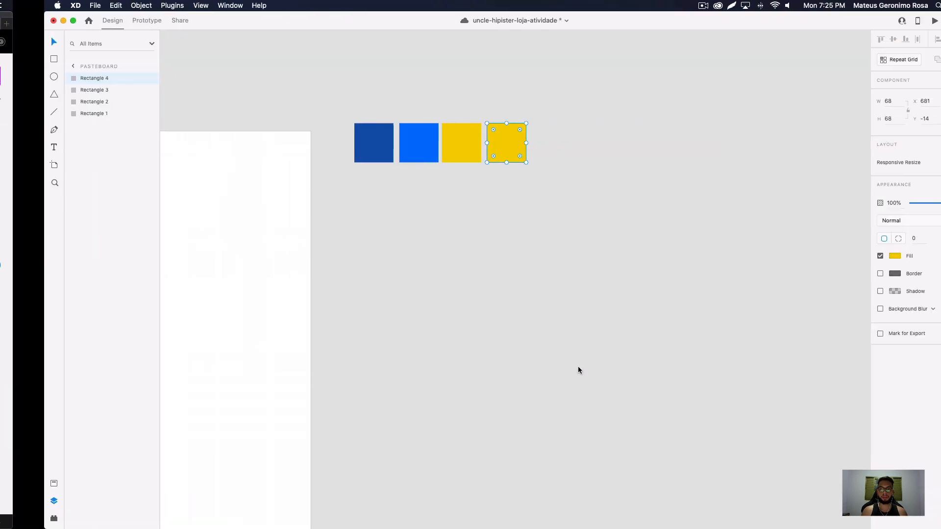
click(852, 257)
key(super+v)
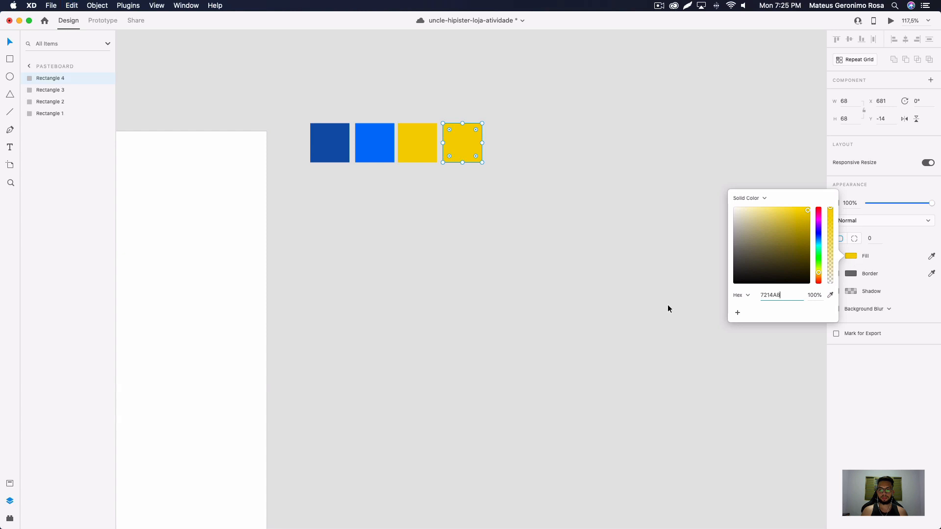
key(Return)
click(534, 223)
Step: Duplicate the purple swatch at the end of the row and fill the copy with A111F5 from Adobe Color
drag(473, 146, 518, 158)
key(ctrl+Left)
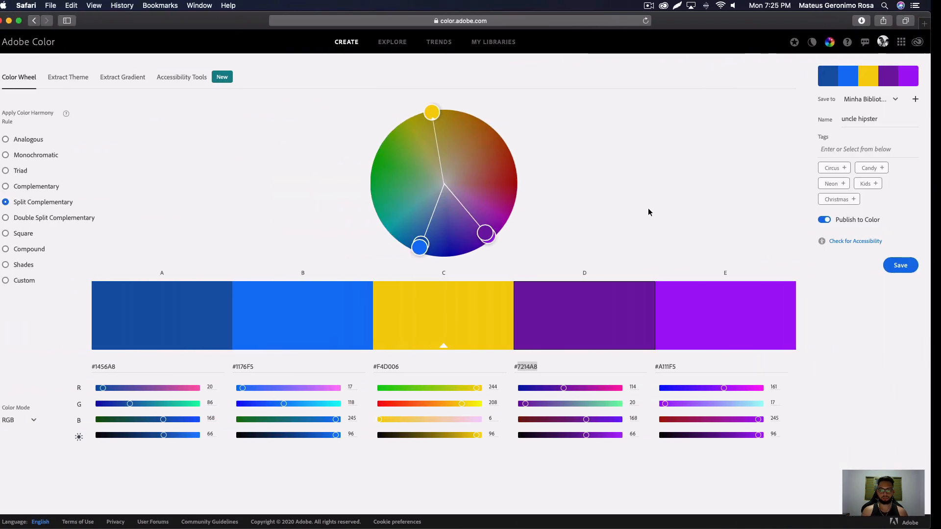
double_click(681, 366)
key(super+c)
key(ctrl+Right)
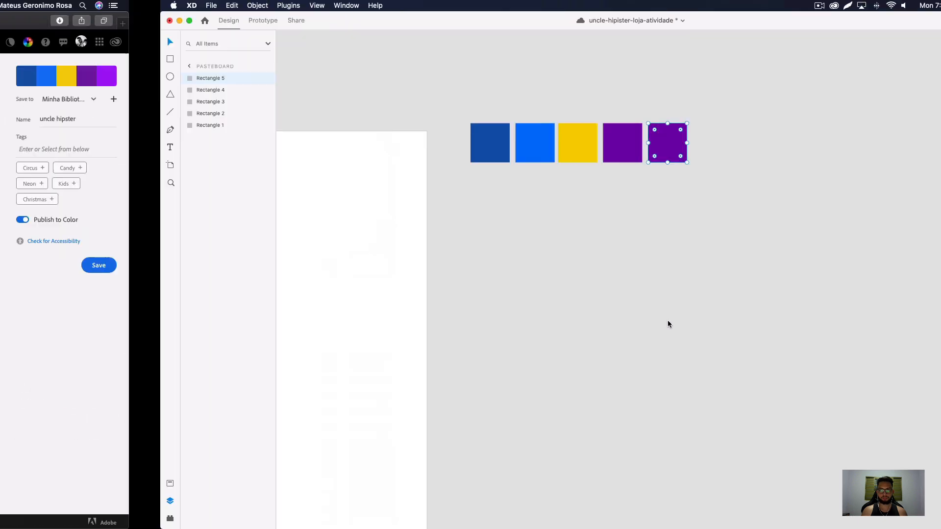
click(852, 257)
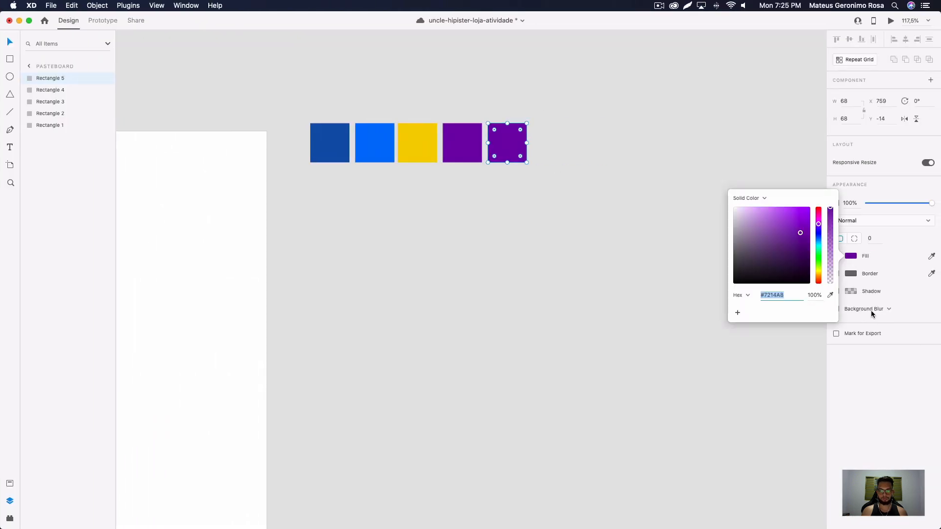
key(super+v)
click(710, 352)
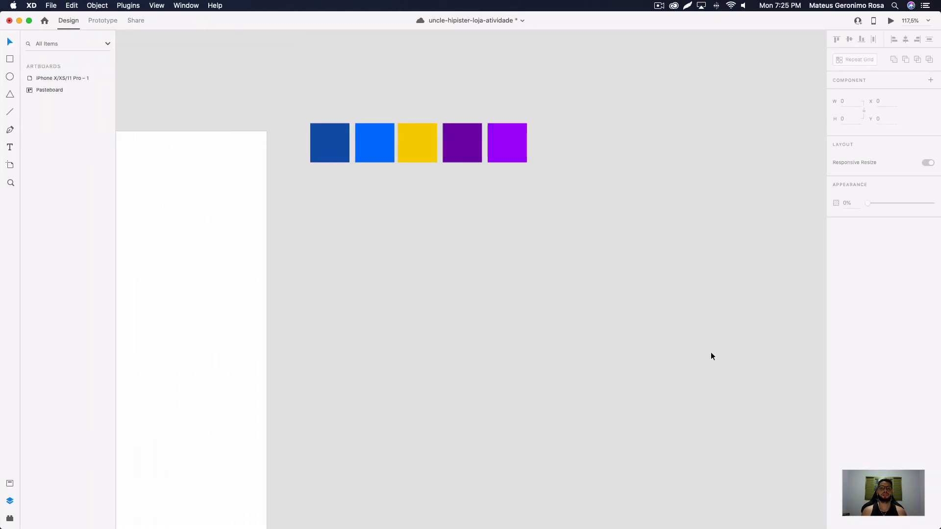
key(super+Tab)
key(super+Tab)
key(super+Tab)
key(super+Tab)
key(super+Tab)
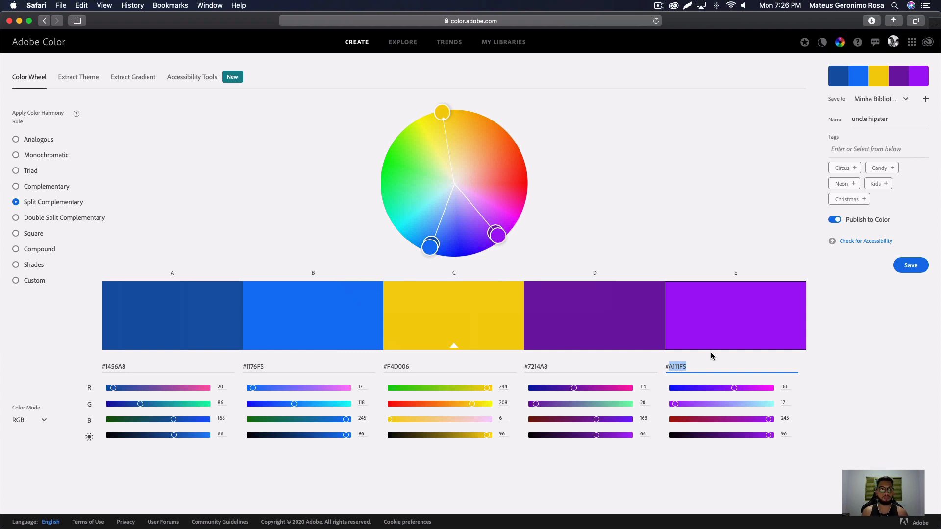
key(ctrl+Up)
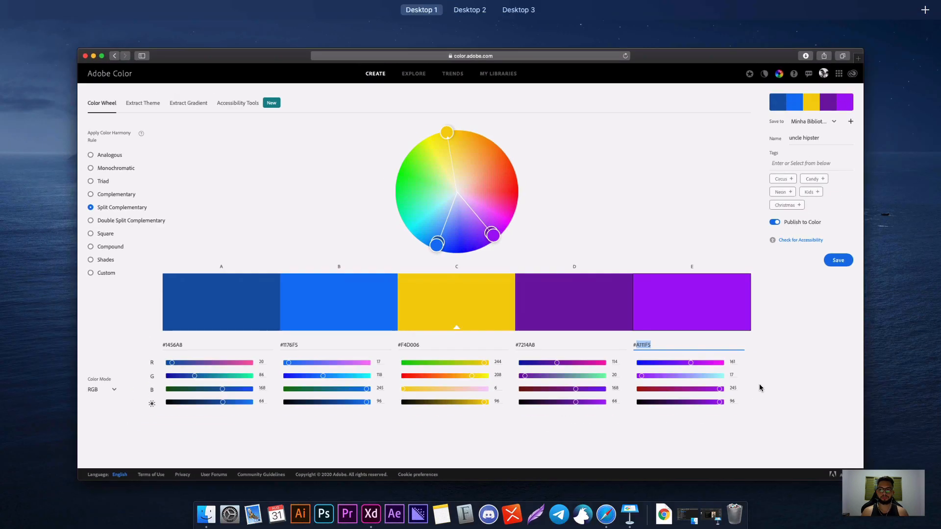
key(ctrl+Up)
Step: Switch to Finder and preview the vovo-stile image in the Aula Prática 4 folder
mouse_move(699, 528)
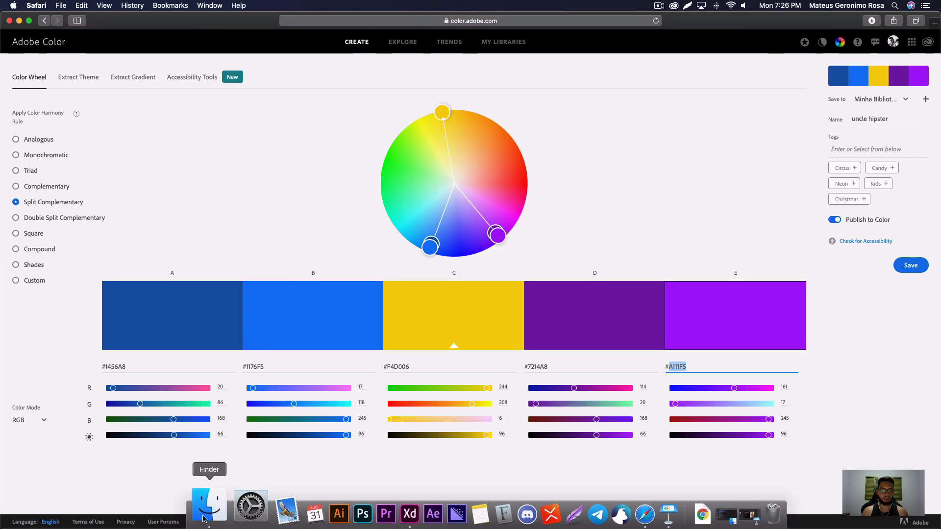
click(204, 519)
click(626, 147)
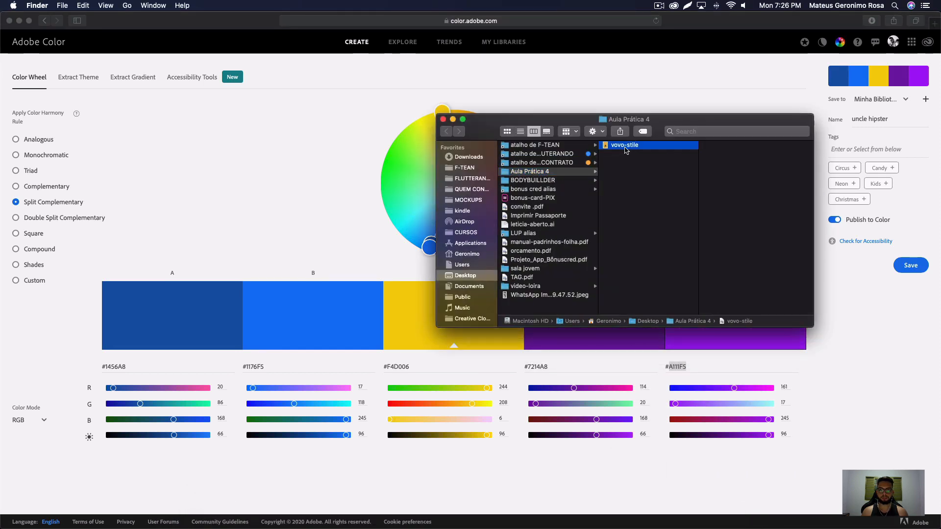
key(space)
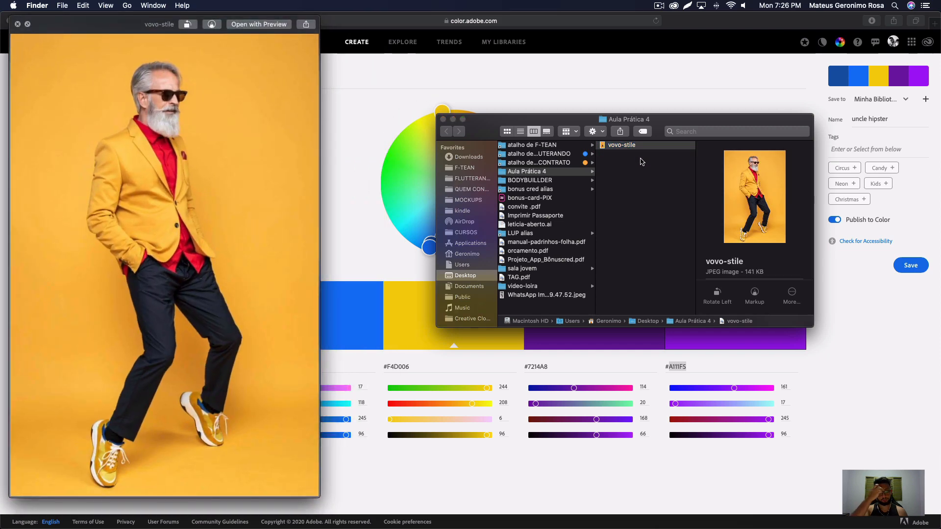
key(space)
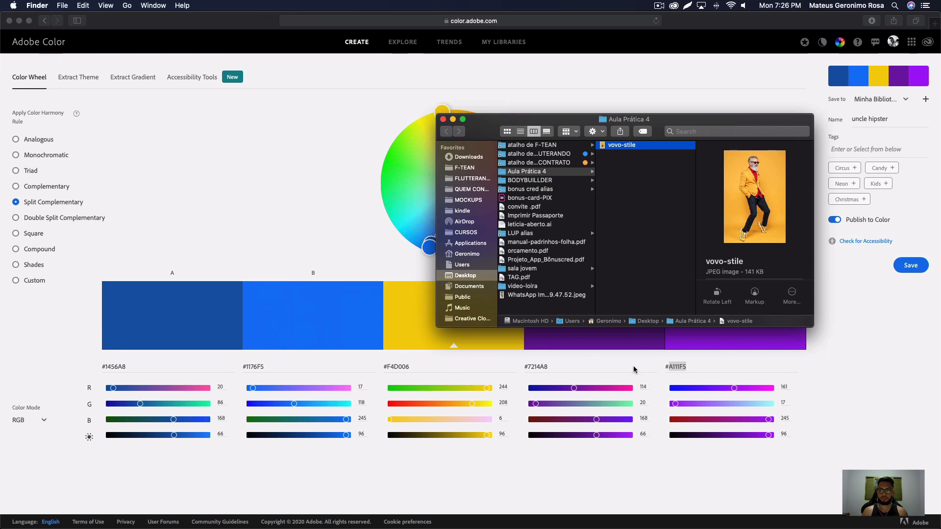
Step: Place the vovo-stile image from Finder on the XD pasteboard and move it up closer to the swatches
drag(632, 146, 430, 353)
key(ctrl+Up)
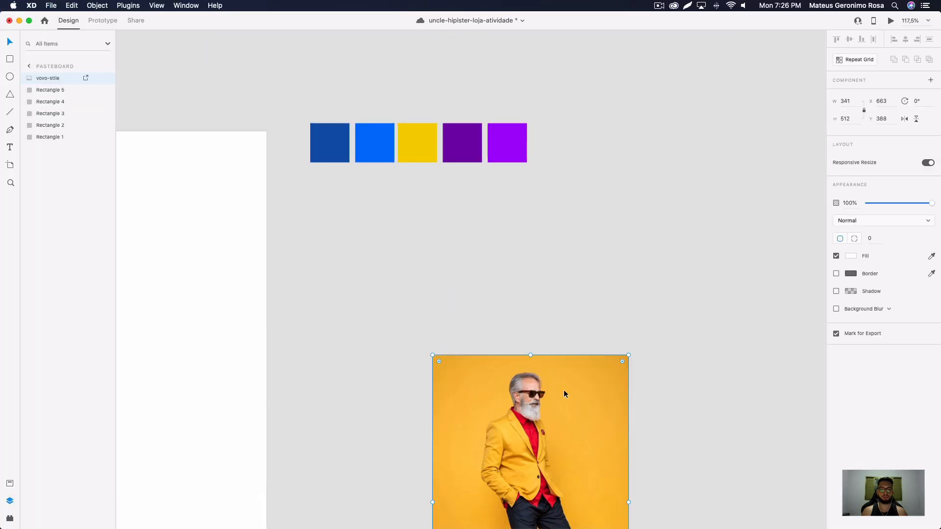
drag(564, 392, 545, 269)
Step: Bring the Finder window showing the Aula Prática 4 folder onto the XD desktop, clear of the swatches and most of the image
mouse_move(1, 1)
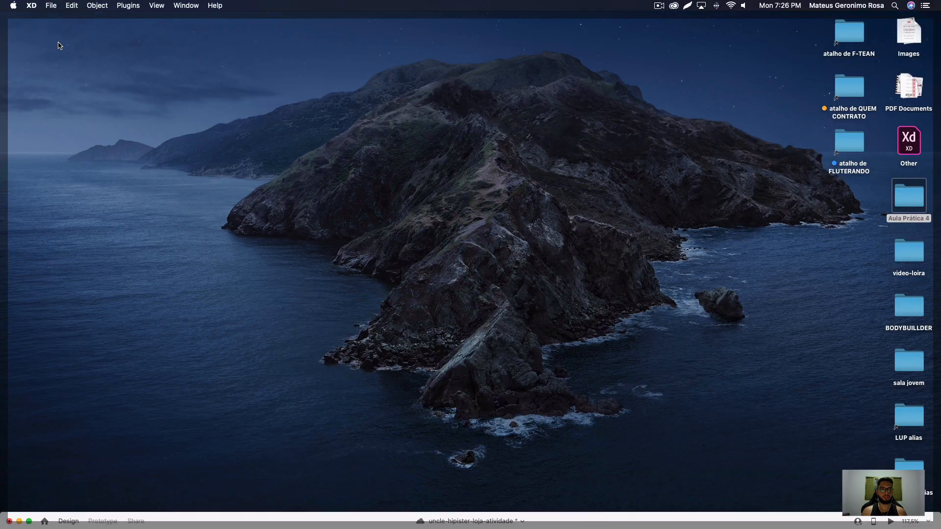
click(531, 181)
double_click(921, 204)
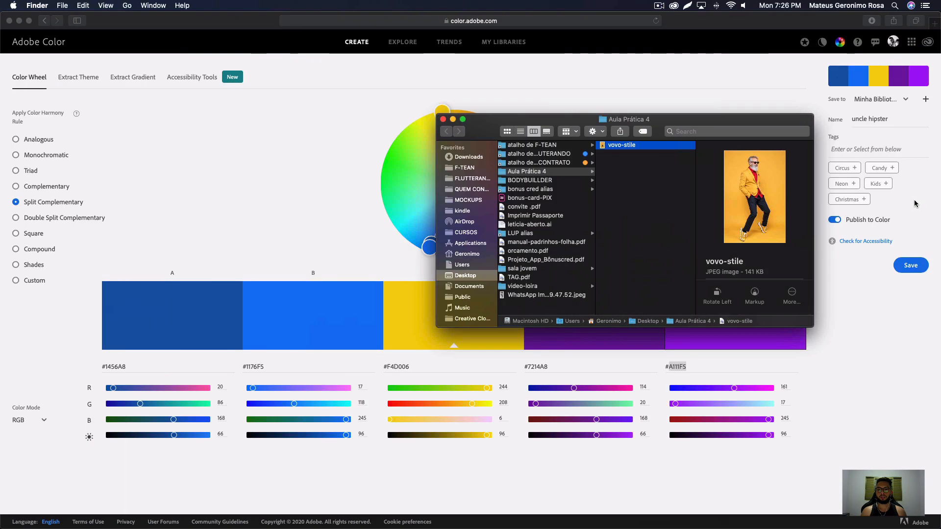
key(ctrl+Up)
drag(705, 118, 500, 25)
click(500, 25)
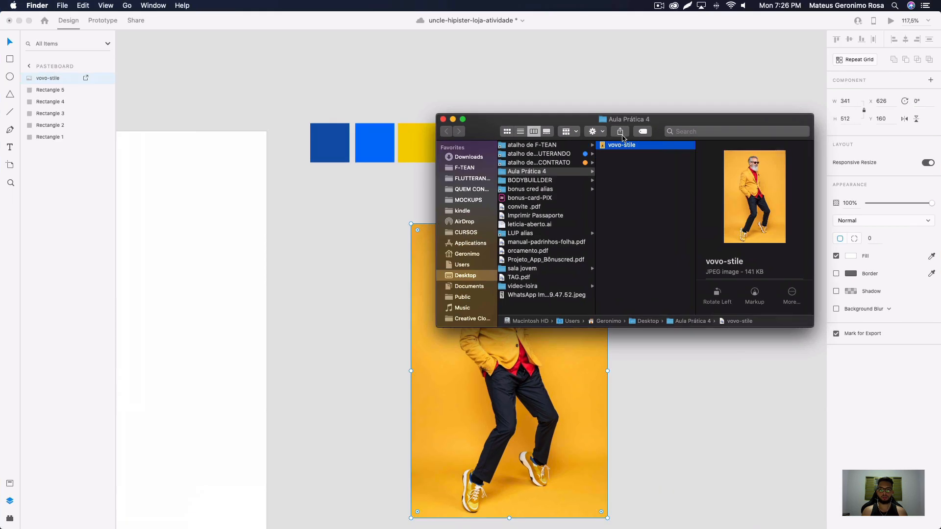
drag(657, 125, 288, 361)
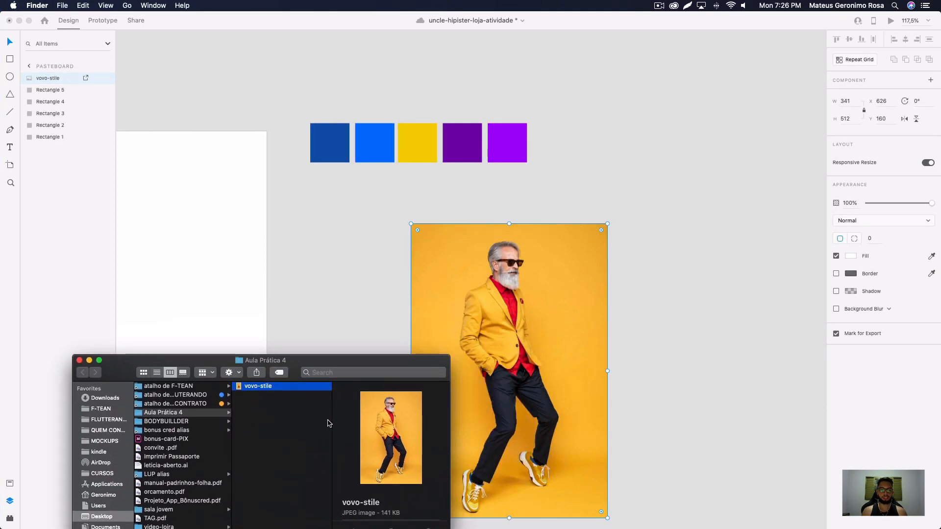
Step: Place another copy of the vovo-stile image from Finder on the pasteboard beside the existing one
click(293, 395)
click(277, 388)
drag(283, 393, 677, 252)
click(677, 254)
Step: Delete the first vovo-stile image from the pasteboard
click(593, 268)
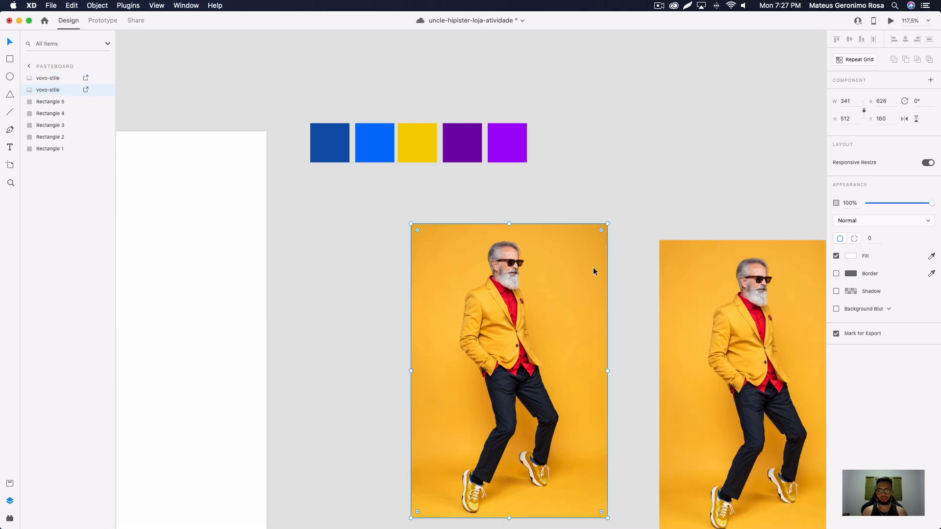
key(Delete)
Step: Align the remaining vovo-stile image beneath the swatch row and move the image and all swatches to the artboard's left side
scroll(676, 230, down, 5)
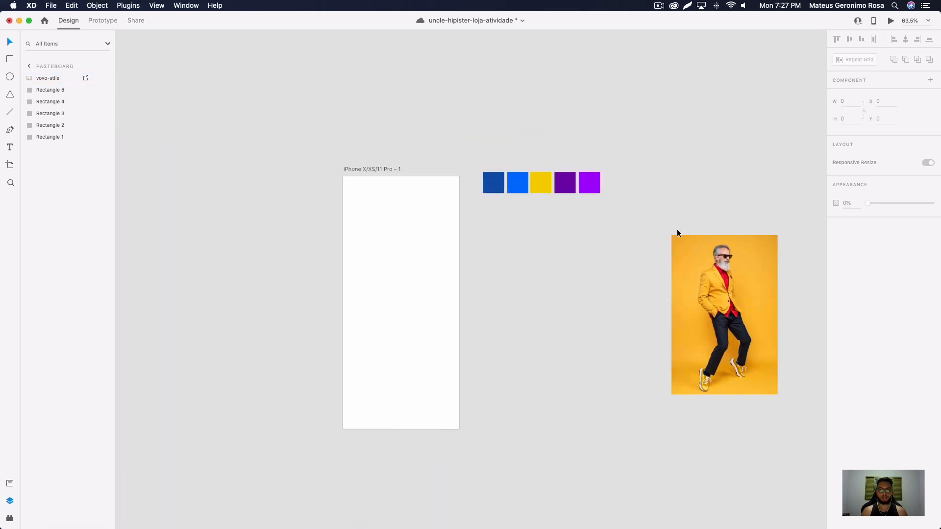
drag(709, 250, 524, 228)
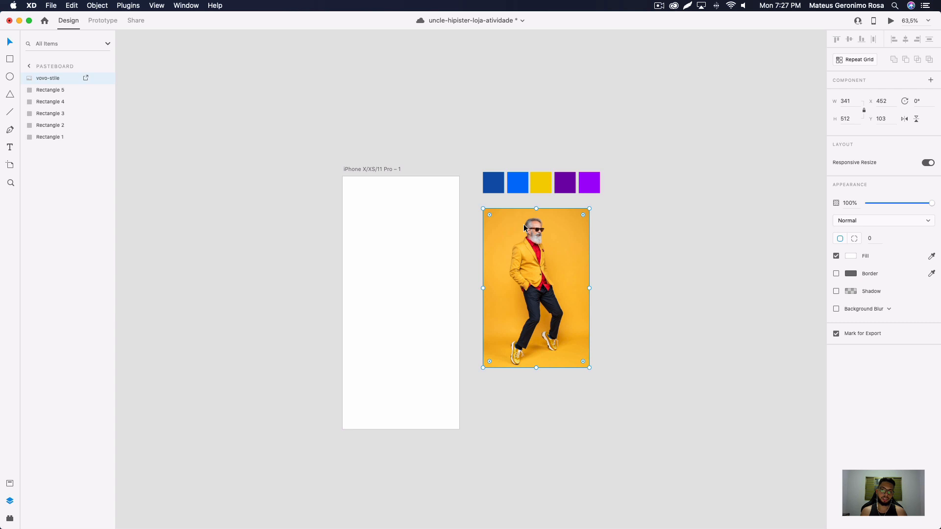
click(606, 231)
drag(605, 302, 478, 164)
drag(523, 257, 225, 237)
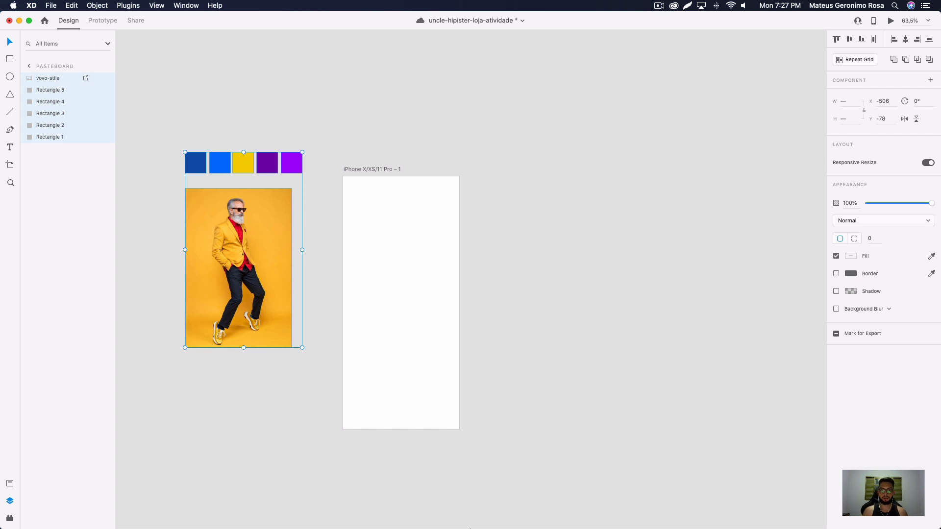
Step: Switch to Keynote and review the login screen requirements in the Fake Briefing slide's text
mouse_move(491, 524)
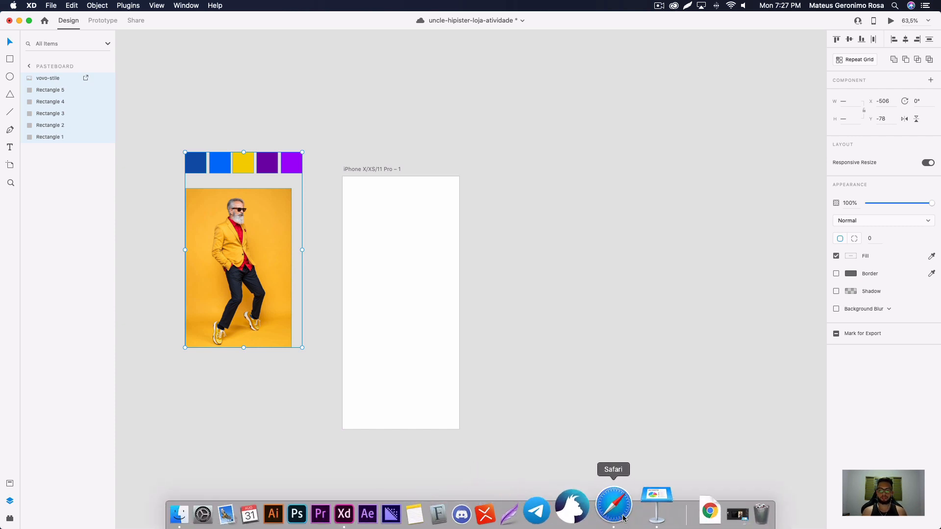
click(657, 507)
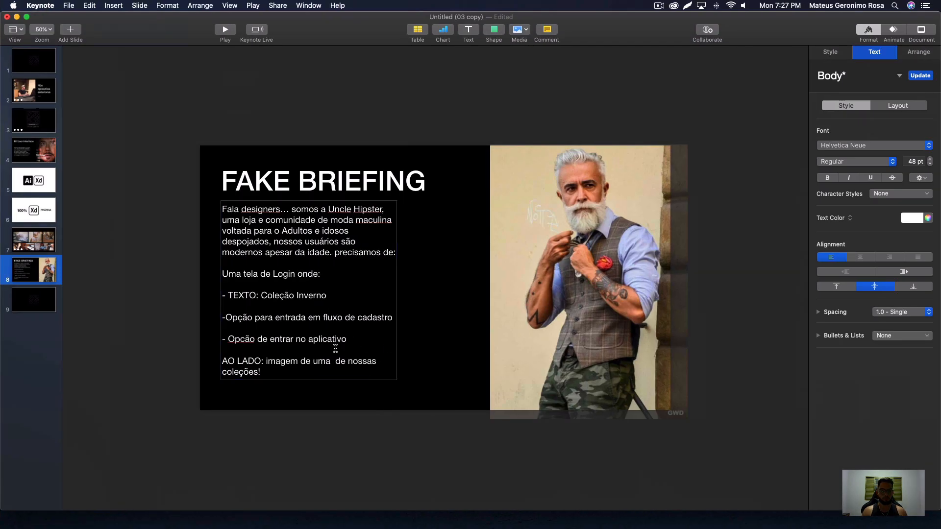
drag(286, 375, 148, 211)
click(152, 246)
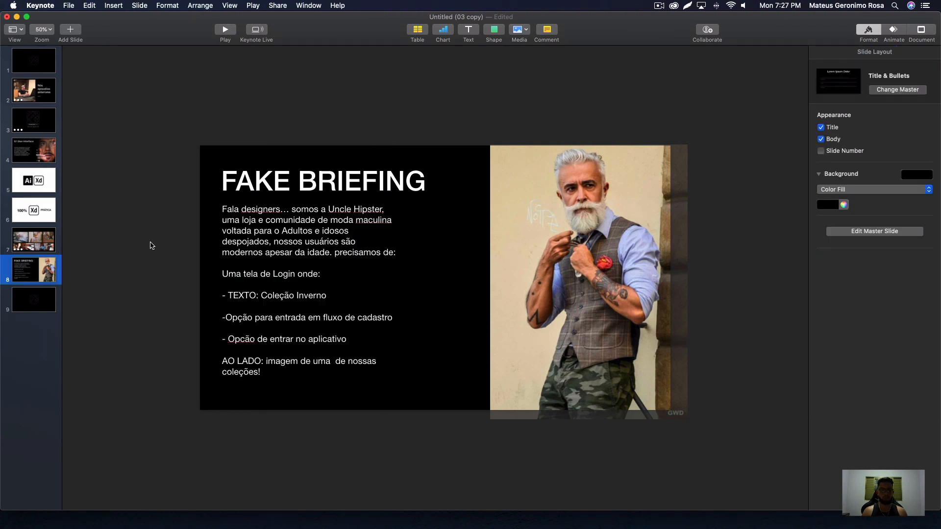
Step: Switch to Adobe XD, paste the briefing text beneath the vovo-stile image and resize its text box to 405 by 305
click(16, 17)
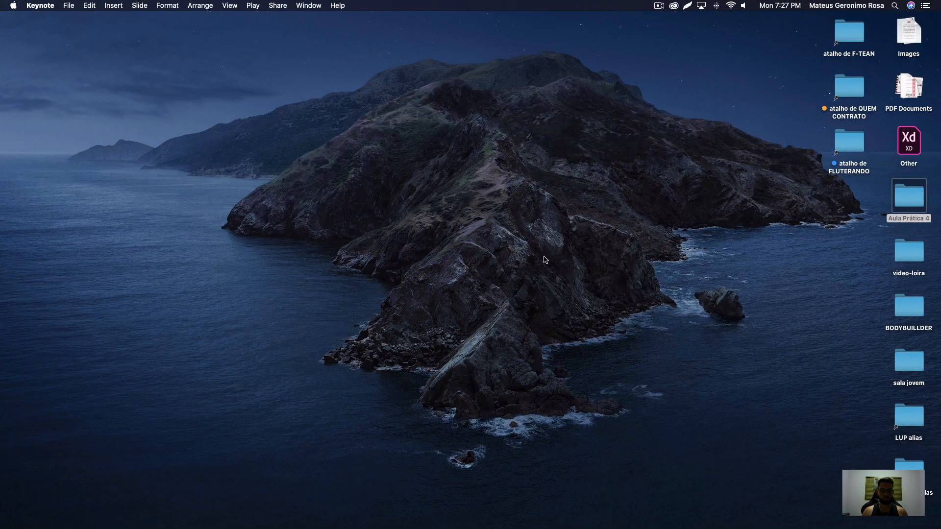
key(ctrl+Up)
click(497, 40)
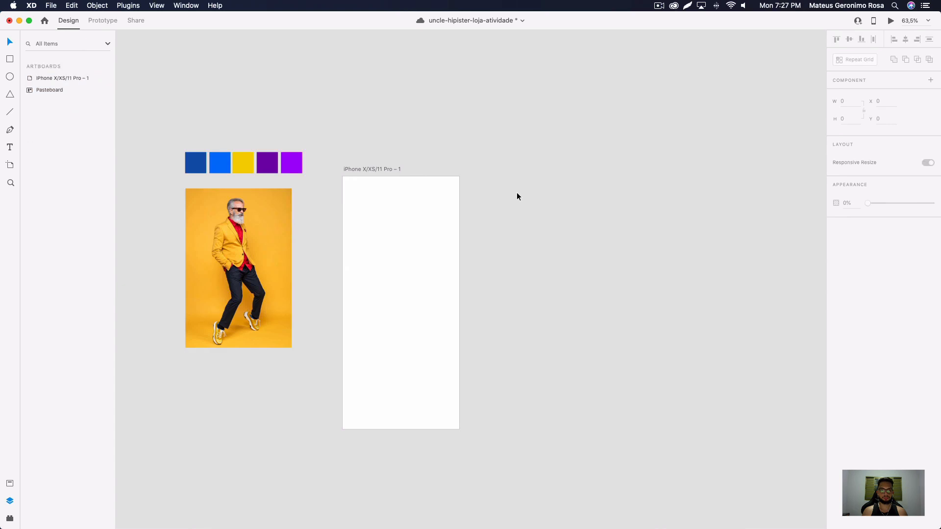
key(super+v)
drag(482, 269, 238, 387)
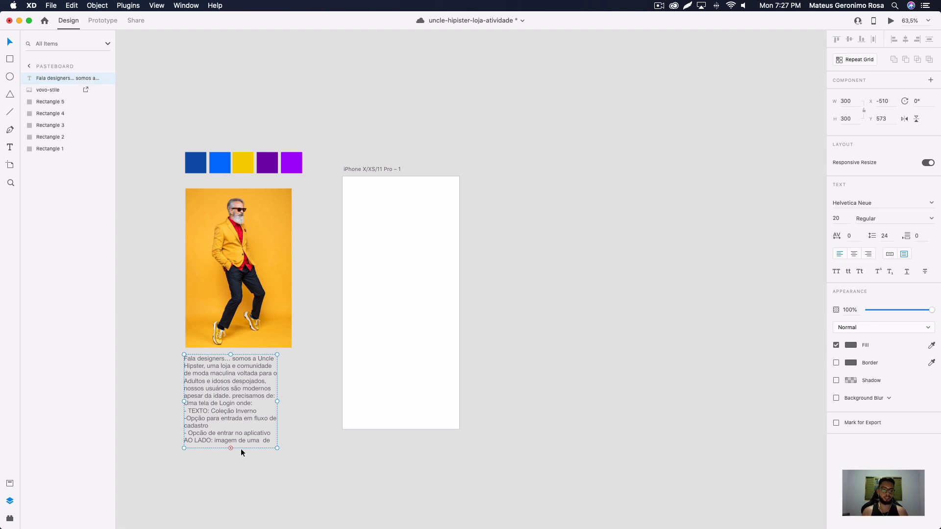
drag(277, 447, 311, 450)
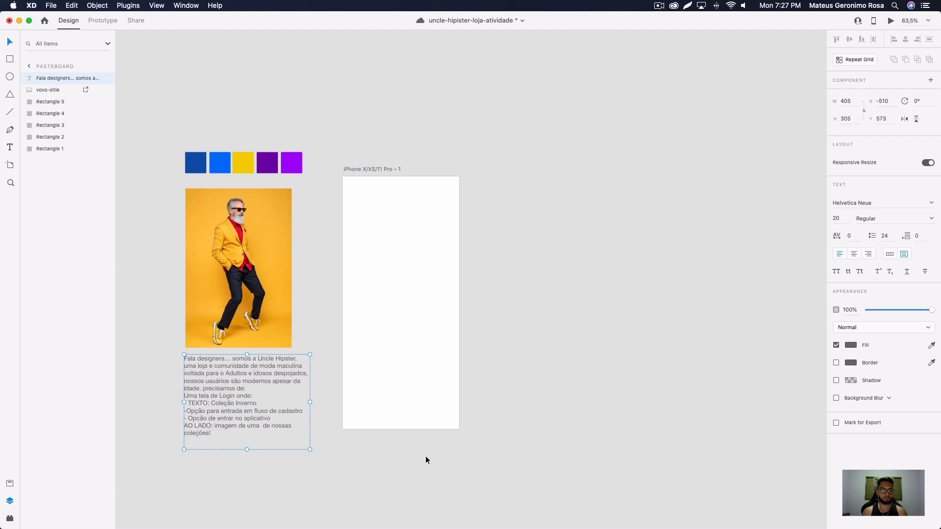
click(425, 456)
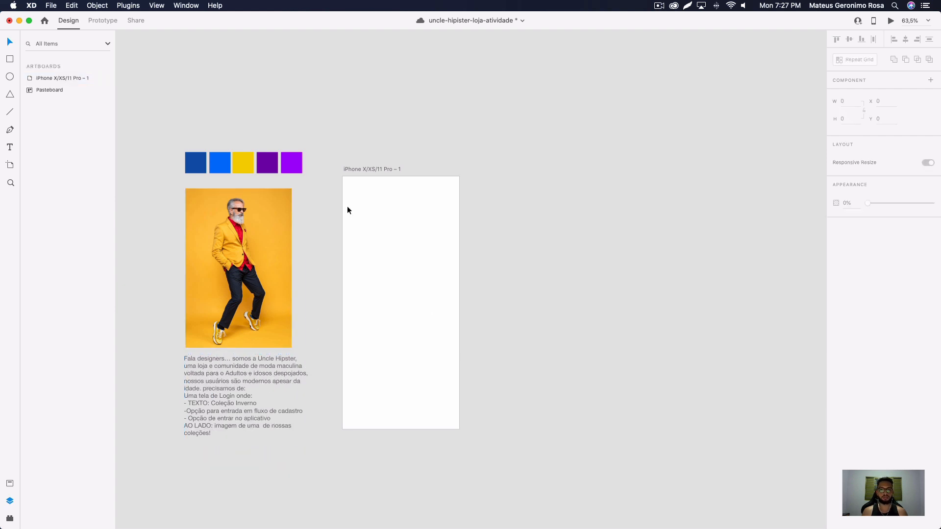
Step: Move the vovo-stile image slightly up towards the swatch row, to X -510, Y 17
click(269, 210)
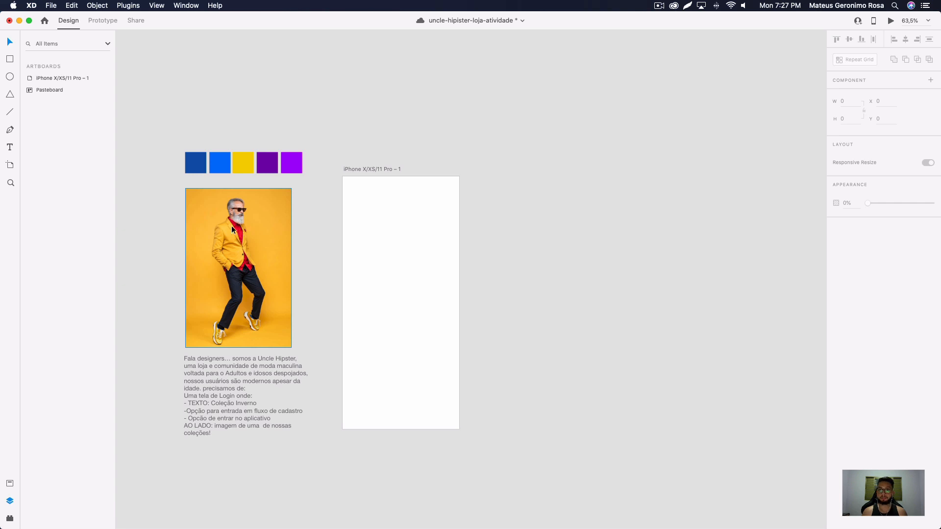
mouse_move(231, 226)
mouse_down()
mouse_move(321, 215)
mouse_move(227, 219)
mouse_up()
scroll(396, 348, left, 3)
scroll(396, 348, down, 2)
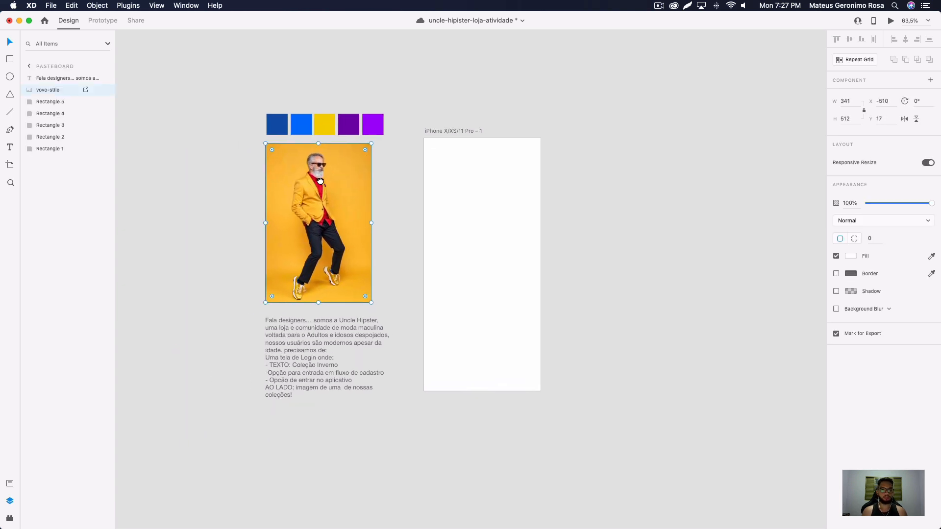
scroll(343, 349, up, 5)
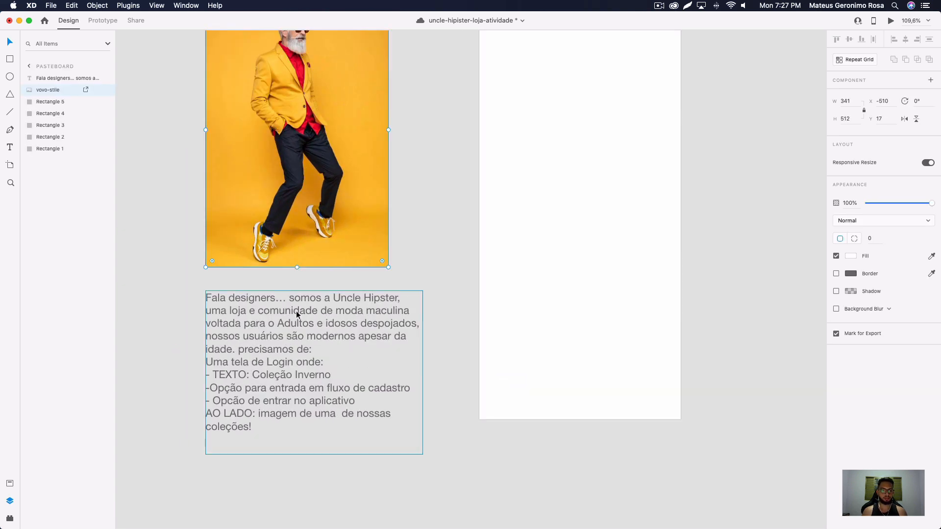
scroll(286, 313, down, 2)
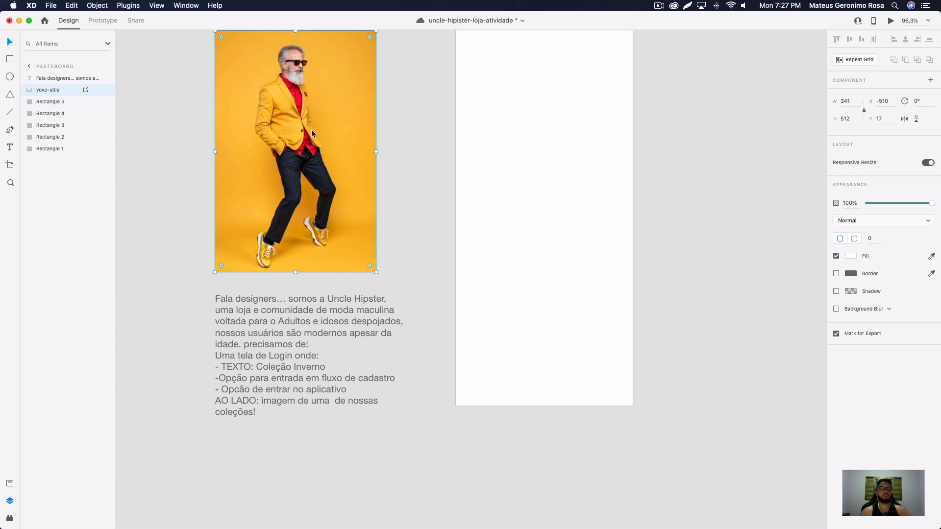
scroll(316, 127, up, 3)
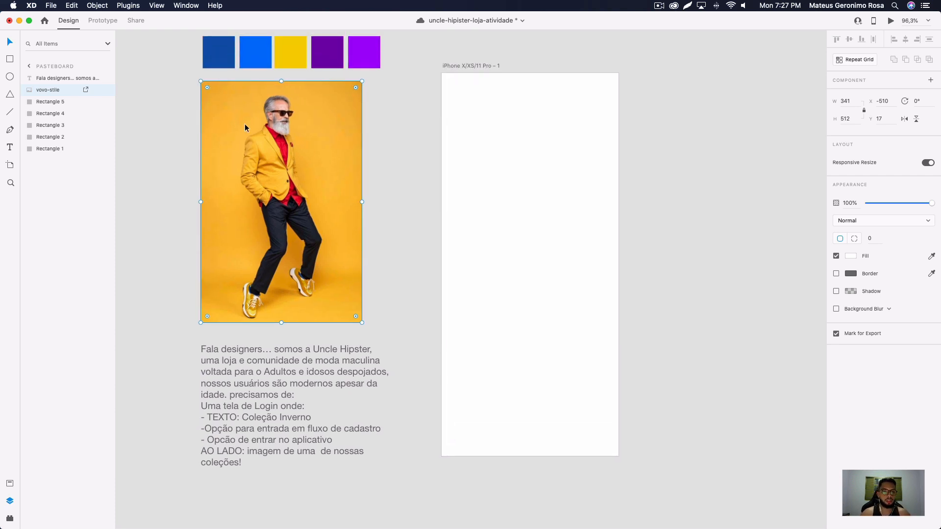
scroll(245, 128, up, 2)
scroll(411, 169, down, 2)
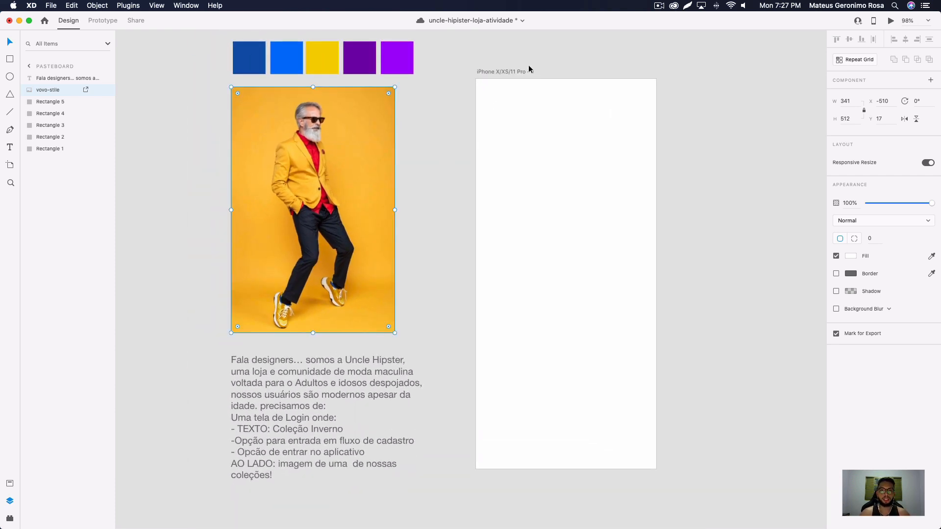
scroll(529, 69, up, 5)
key(super+shift+4)
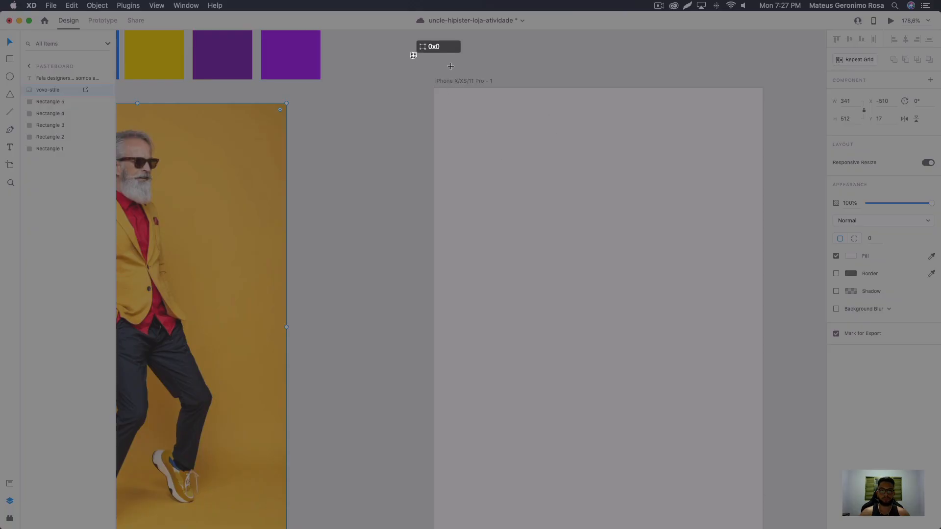
drag(412, 53, 792, 148)
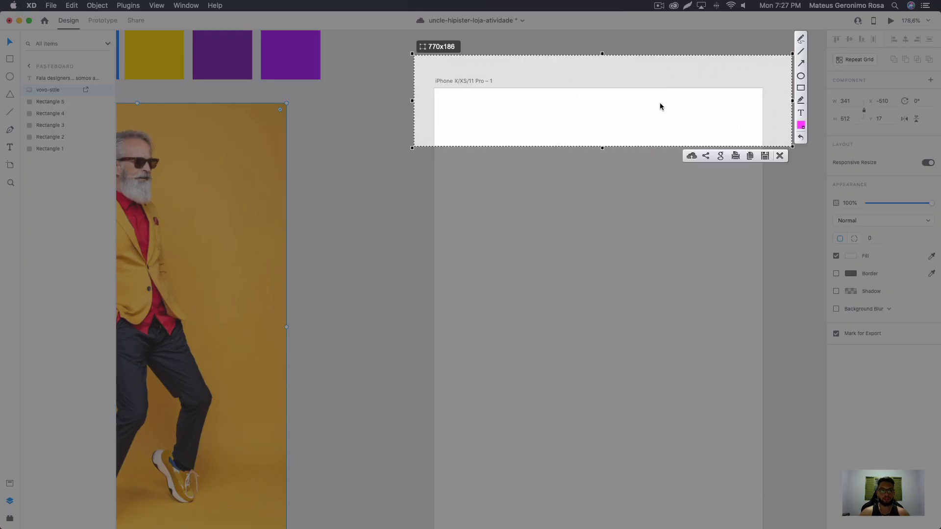
click(801, 88)
drag(423, 66, 501, 95)
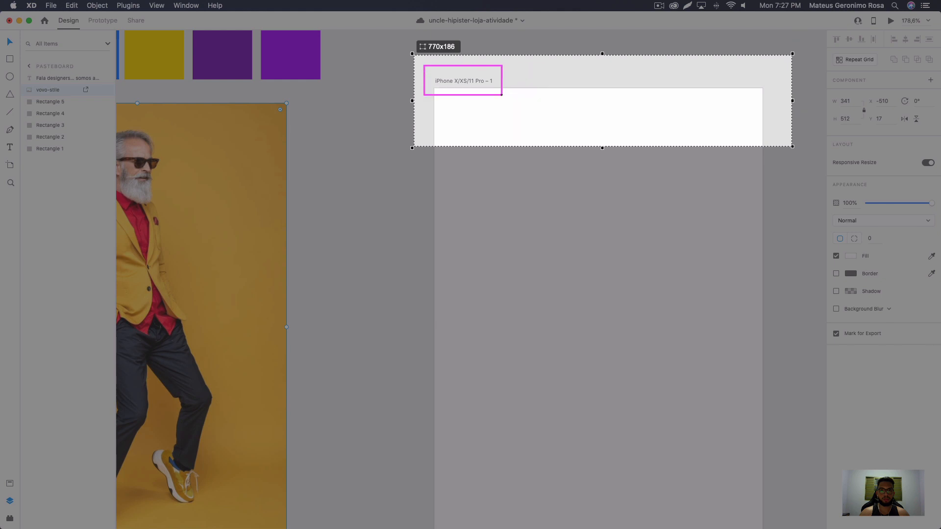
click(781, 156)
Step: Rename the iPhone X/XS/11 Pro – 1 artboard as "Login- 1"
click(451, 83)
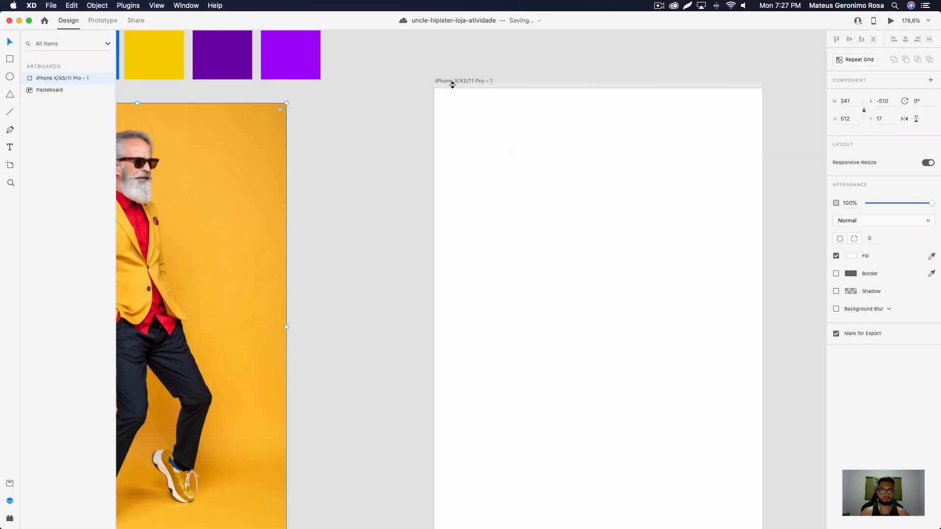
double_click(462, 80)
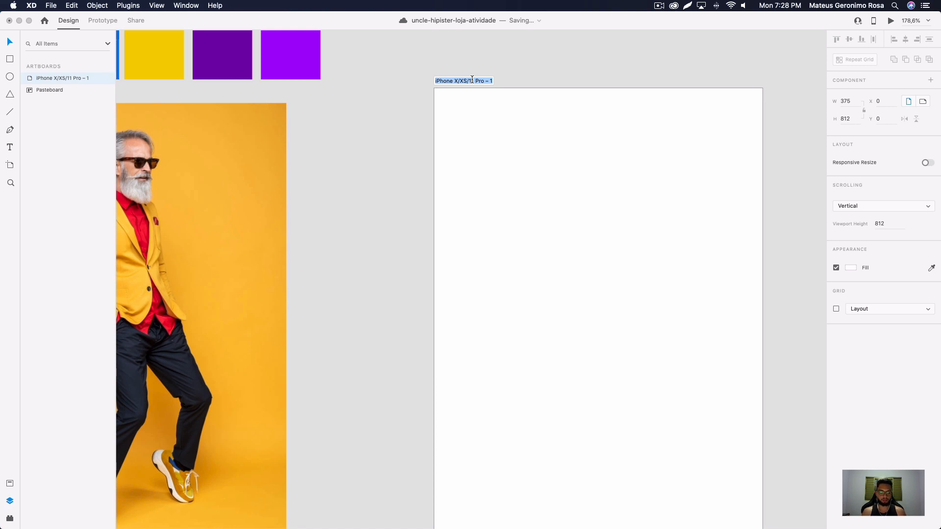
text(D)
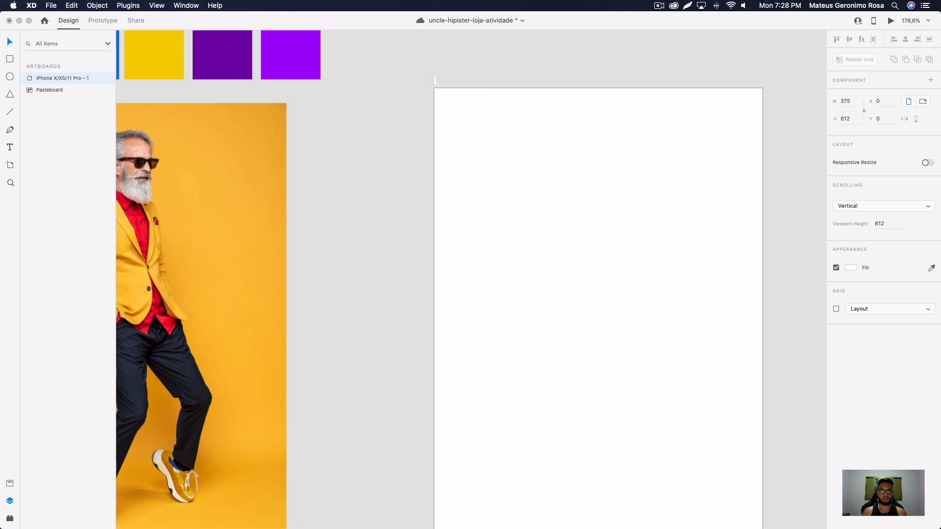
text(Login- 1)
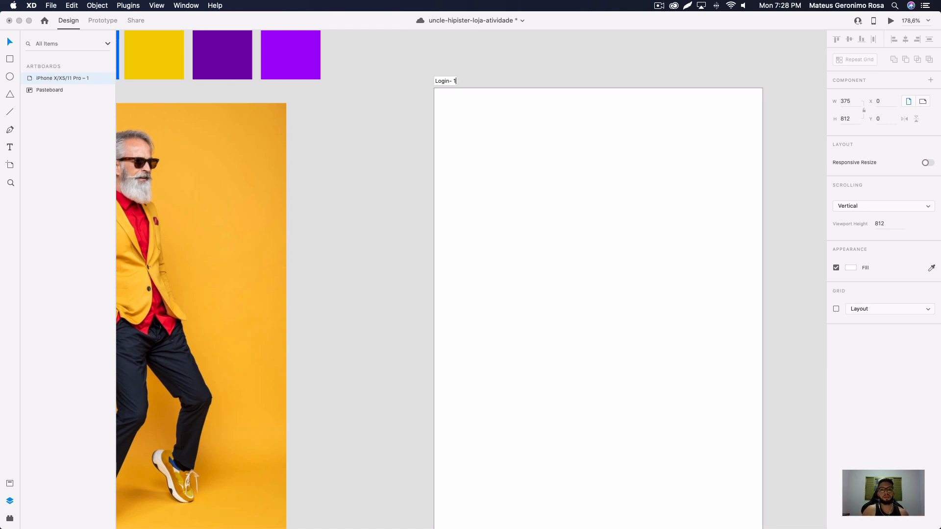
key(Return)
Step: Move the vovo-stile image onto the Login- 1 artboard and enlarge it proportionally to cover the artboard's full height
scroll(530, 156, down, 10)
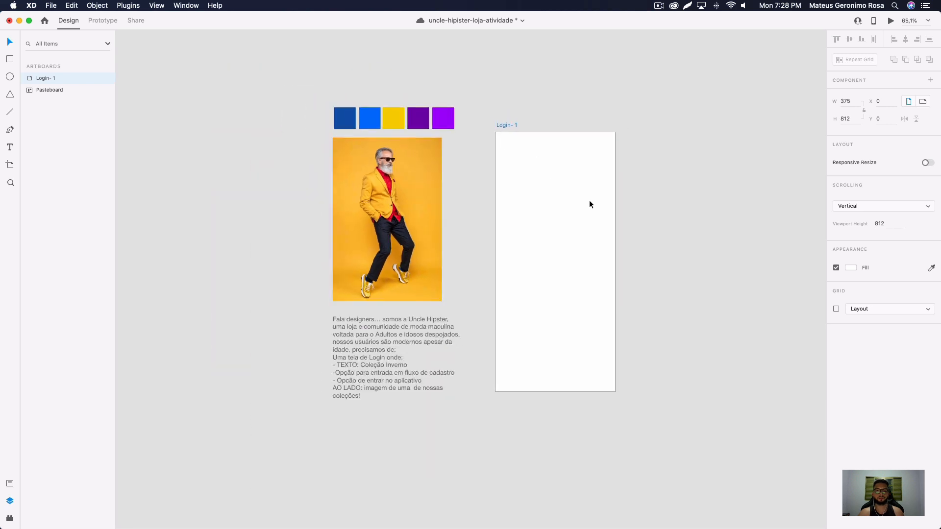
scroll(609, 279, up, 2)
drag(358, 222, 549, 217)
drag(603, 298, 716, 410)
drag(641, 338, 598, 315)
click(698, 302)
Step: Move the enlarged vovo-stile image off the artboard onto the pasteboard at its right, at X 402, Y 0
scroll(628, 291, right, 3)
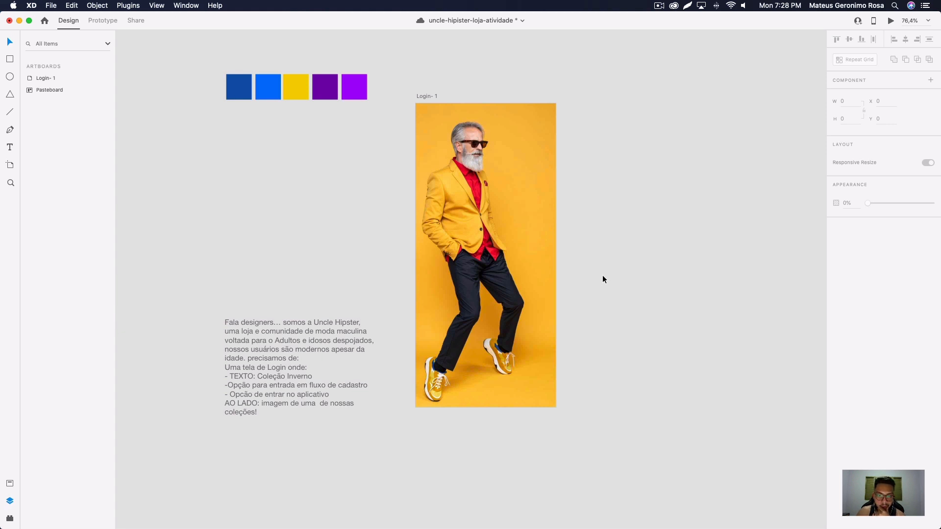
double_click(512, 322)
drag(512, 323, 712, 315)
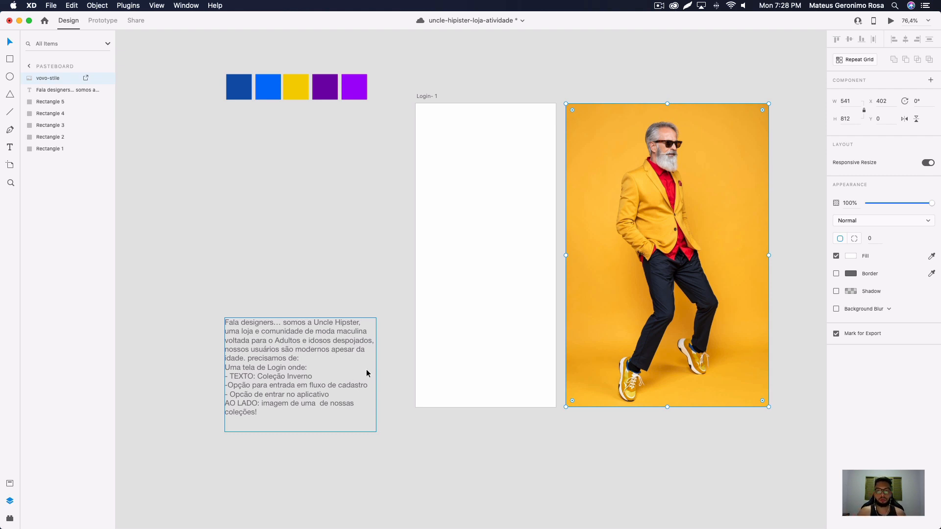
Step: In the briefing text, insert a blank line above the "TEXTO: Coleção Inverno" item and number that item 1
scroll(305, 344, down, 2)
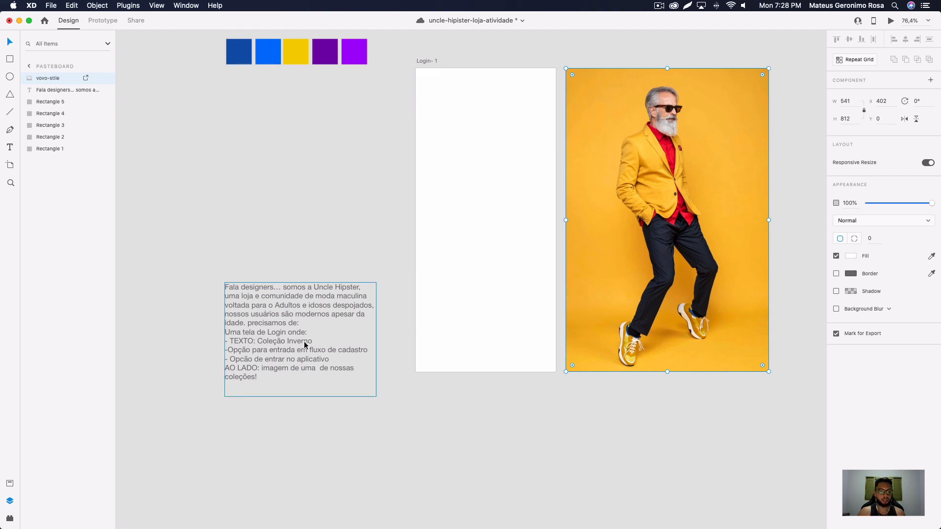
click(277, 143)
scroll(290, 354, up, 5)
click(267, 341)
double_click(266, 341)
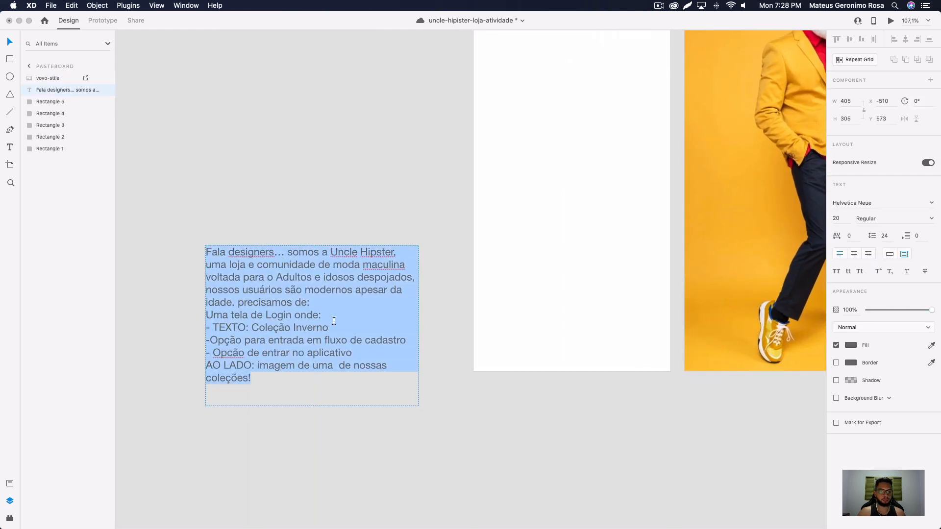
click(339, 328)
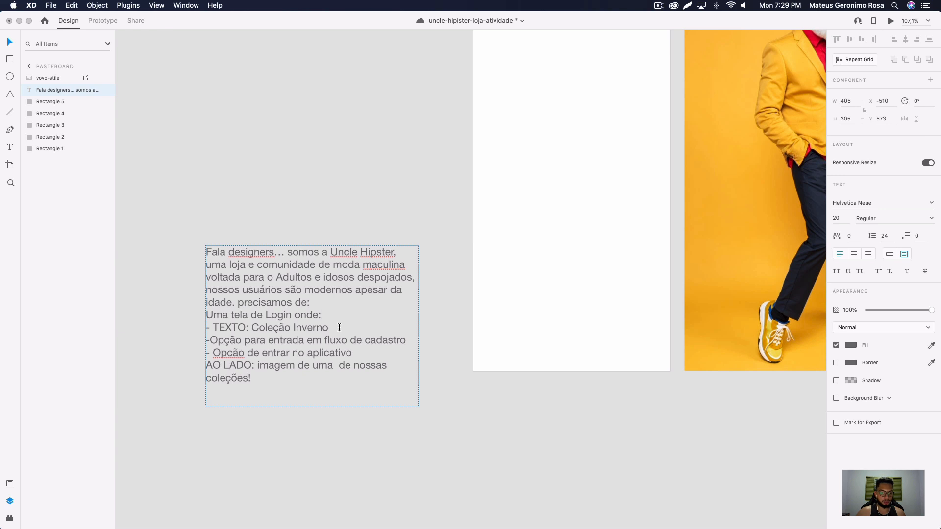
key(Return)
text(1)
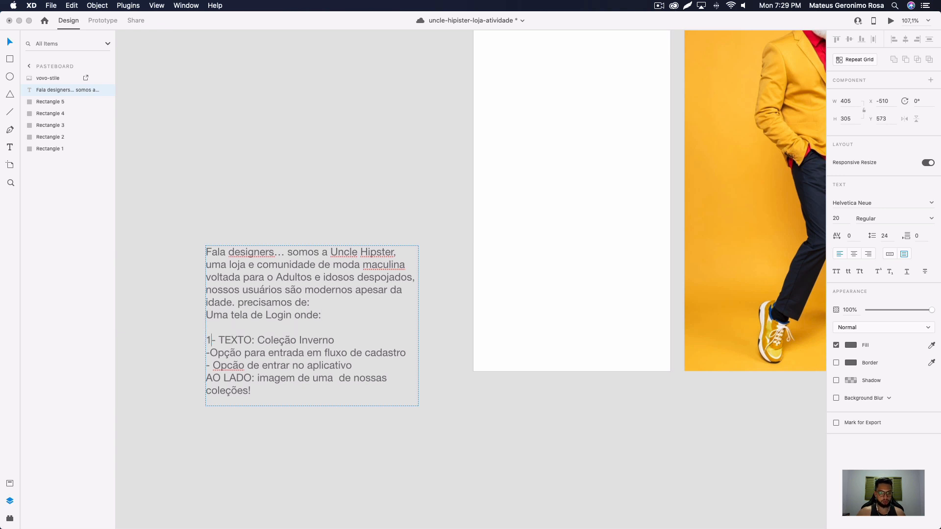
Step: Number the sign-up flow option 2 and the app entry option 3, with a blank line above each
key(Down)
key(Return)
text(2)
key(Down)
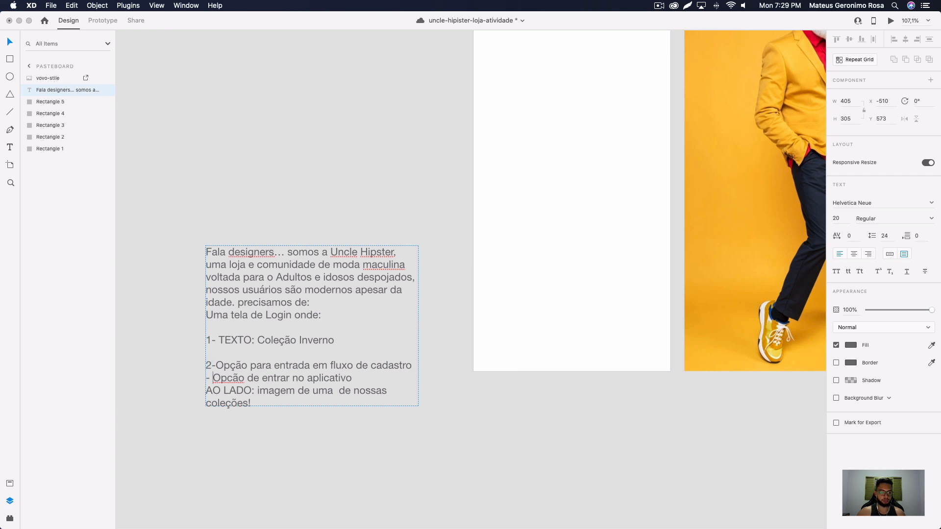
key(Left)
key(Return)
text(3)
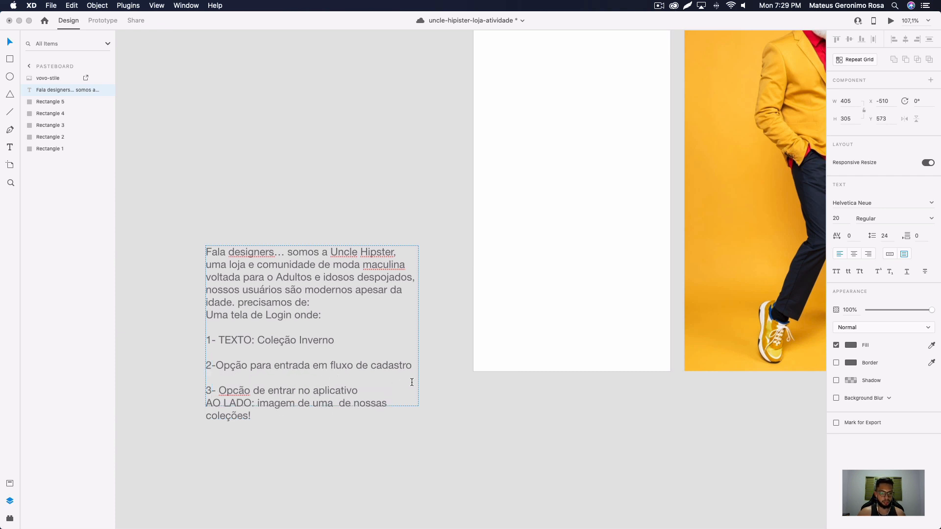
click(435, 416)
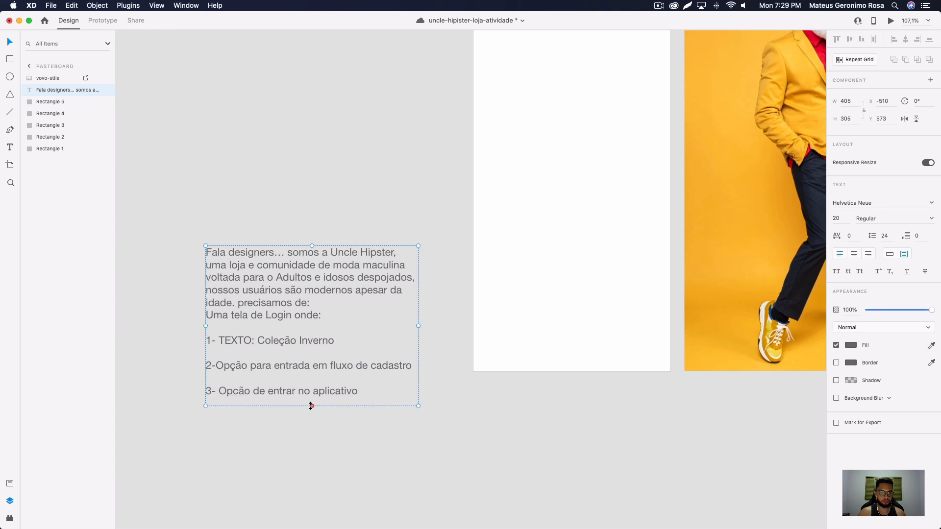
Step: Extend the briefing text box to a height of 387 and replace its closing "AO LADO" sentence with a spaced item "4- fundo"
drag(311, 406, 288, 449)
drag(263, 415, 184, 408)
double_click(259, 419)
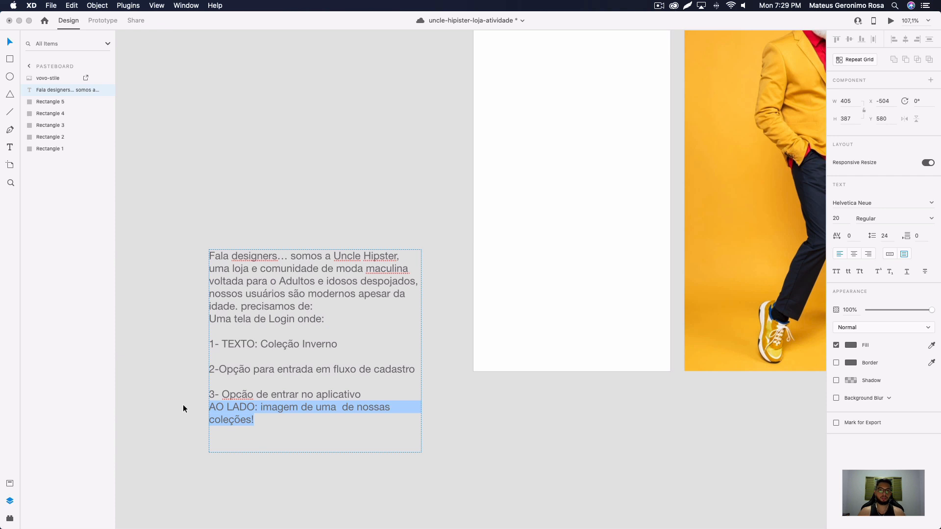
key(BackSpace)
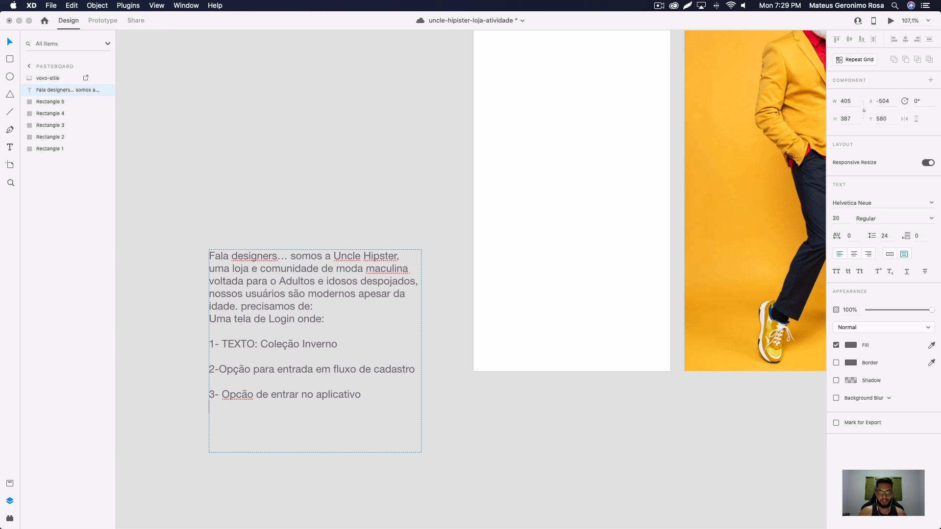
key(Return)
text(4- fundo)
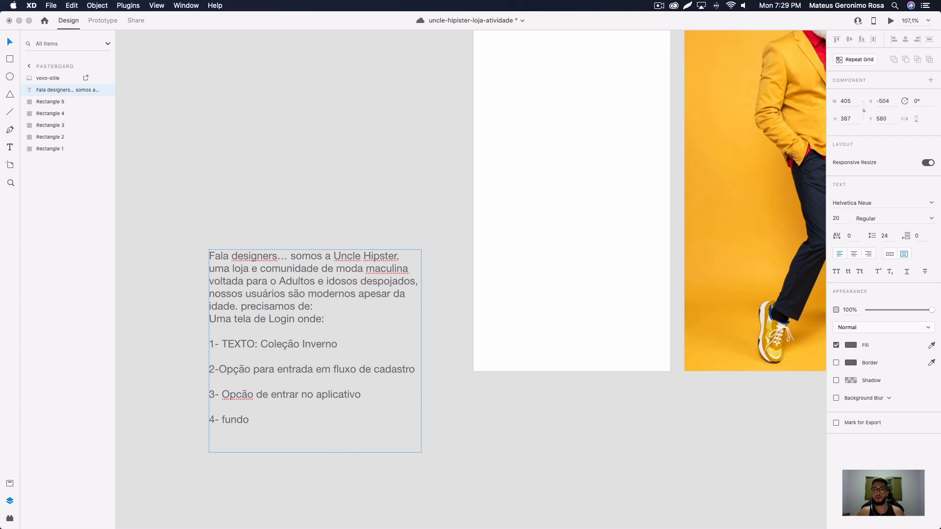
click(497, 496)
Step: Deselect the briefing text and save the uncle-hipister-loja-atividade document
scroll(310, 394, down, 3)
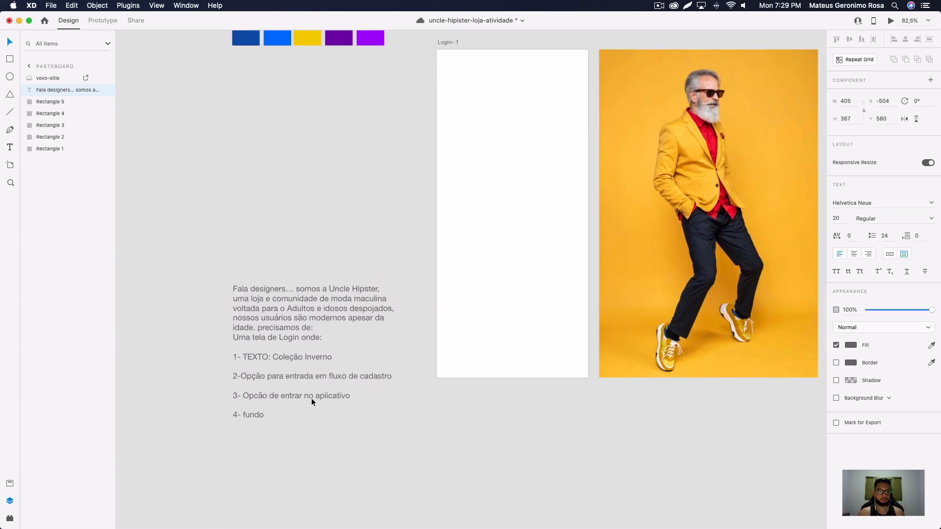
click(457, 419)
drag(567, 308, 538, 312)
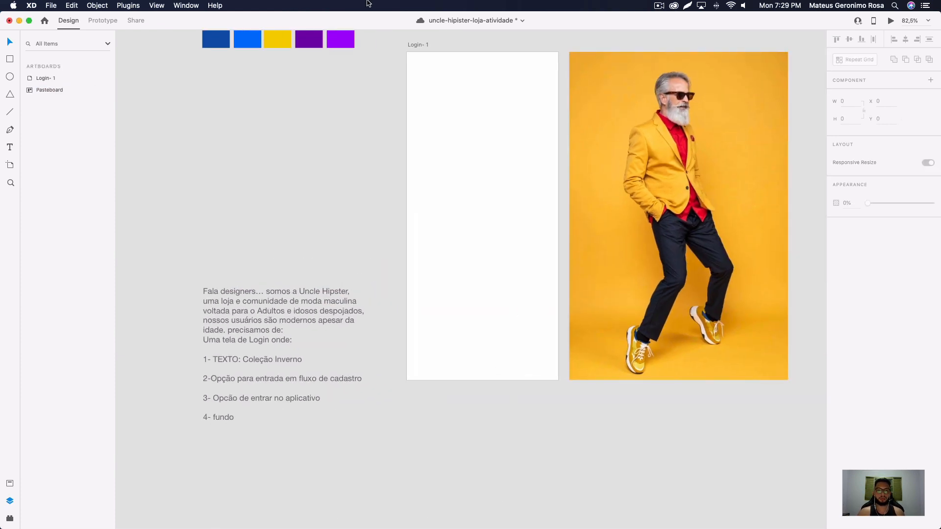
scroll(513, 99, up, 2)
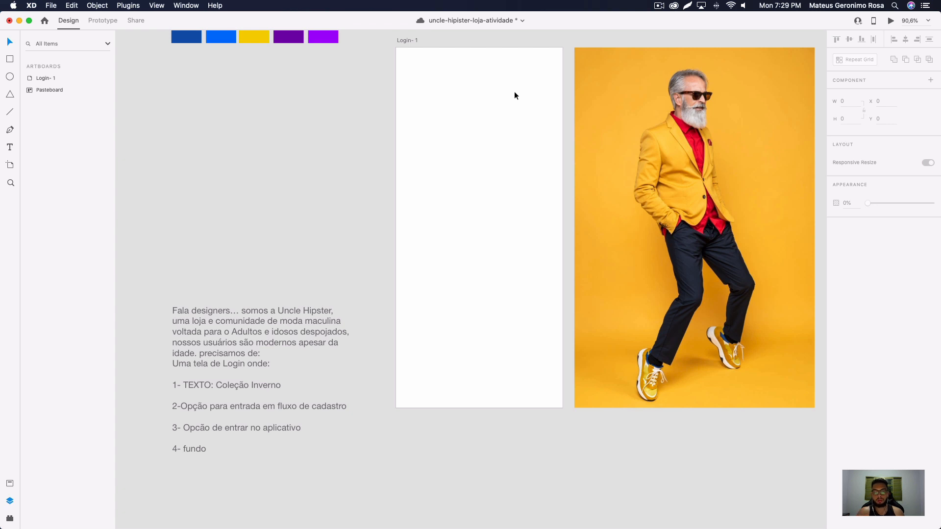
key(super+s)
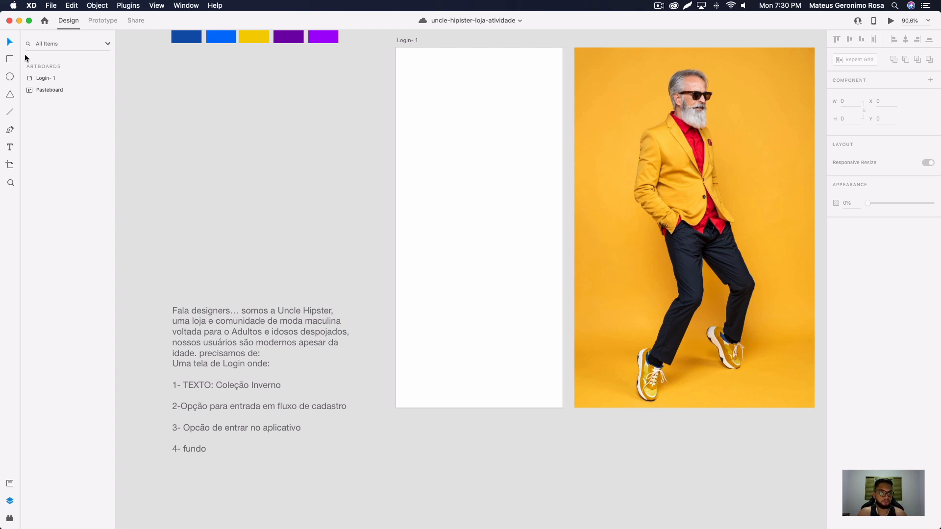
Step: Draw a 375 by 812 rectangle covering the whole Login- 1 artboard and fill it with mid-grey
click(11, 60)
mouse_move(398, 48)
mouse_down()
mouse_move(569, 386)
mouse_move(562, 407)
mouse_up()
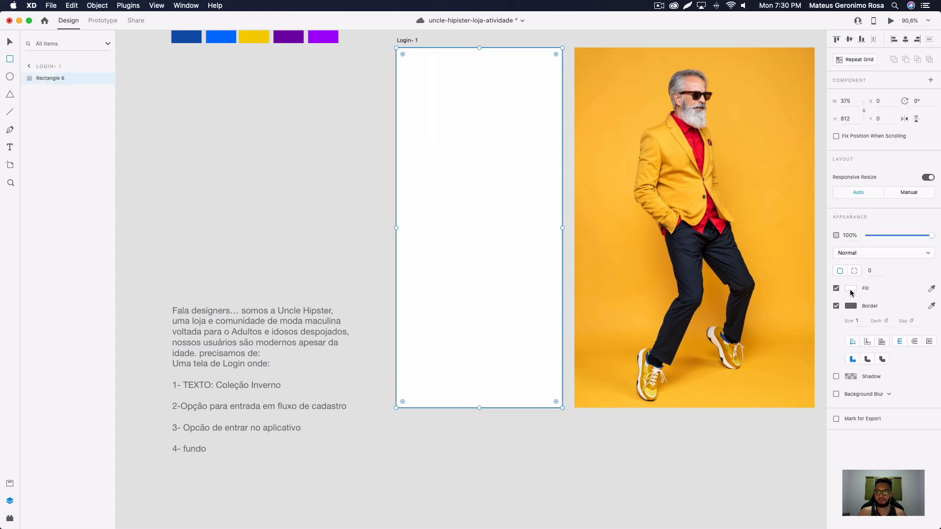
click(851, 289)
drag(765, 256, 710, 273)
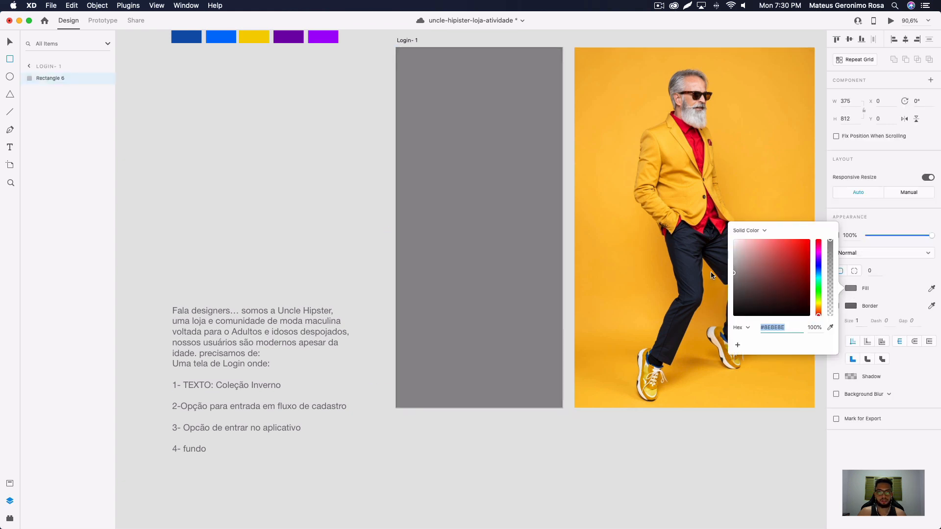
click(10, 42)
click(211, 94)
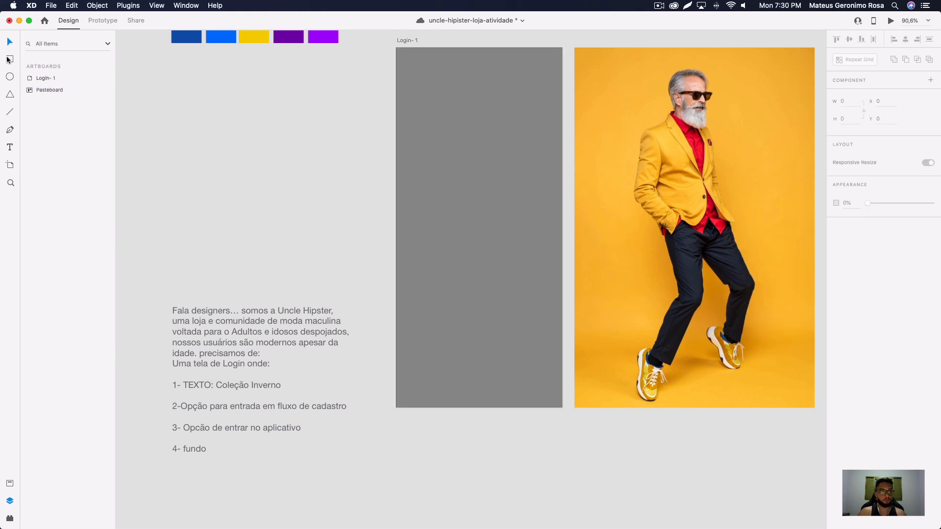
Step: Add the text "FUNDO" on the grey rectangle and colour it white
click(10, 147)
click(443, 191)
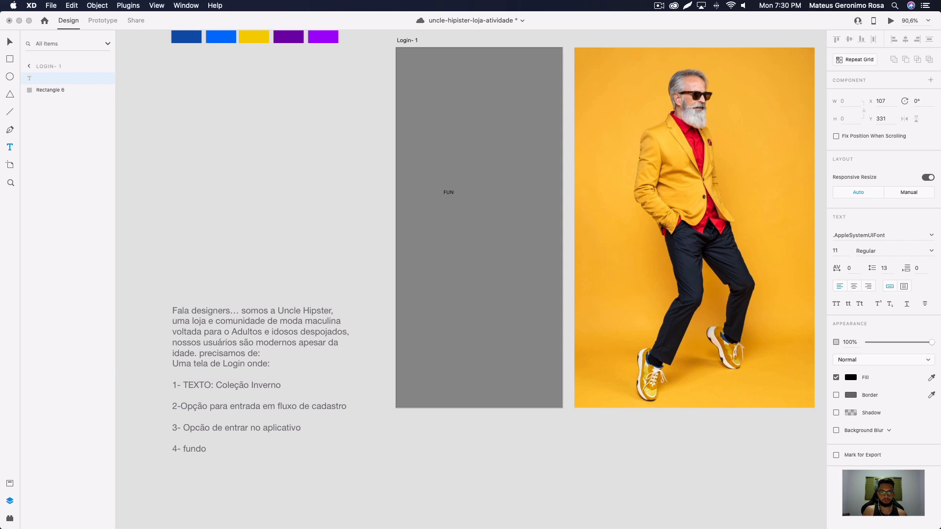
text(FUNDO)
drag(443, 192, 461, 192)
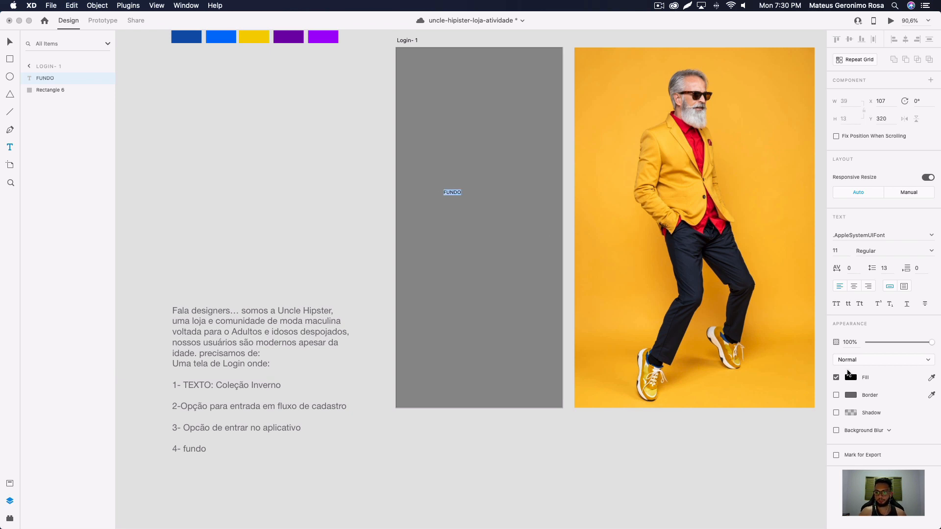
click(852, 378)
drag(790, 360, 616, 245)
click(10, 43)
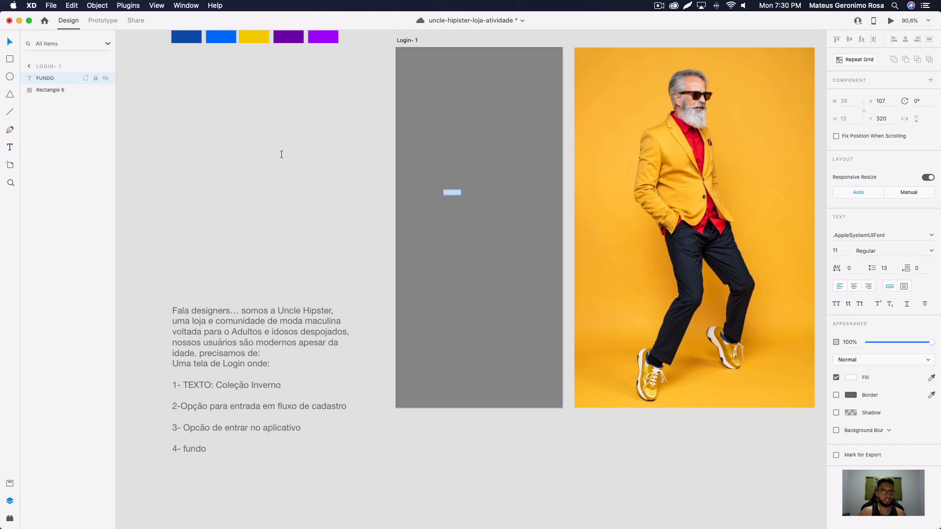
click(10, 42)
click(315, 162)
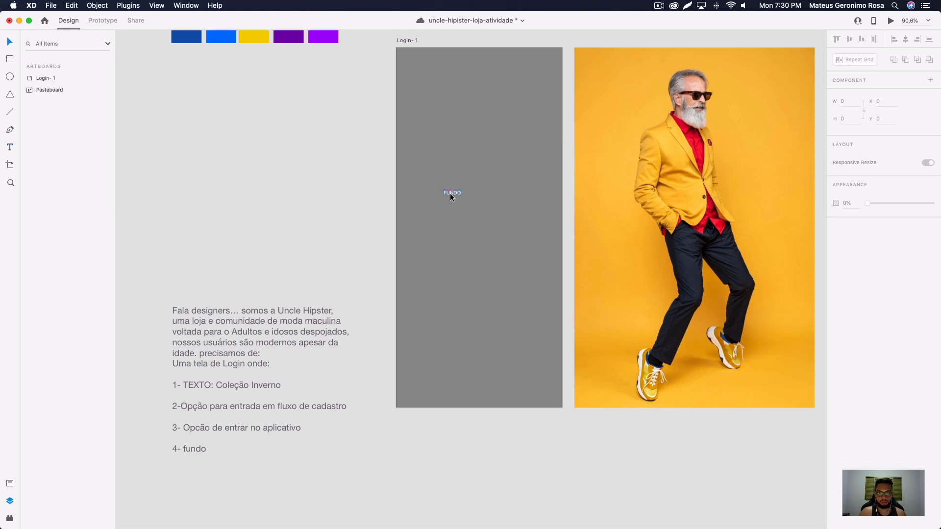
Step: Enlarge the FUNDO text to size 62 and place it near the middle of the artboard
click(449, 192)
drag(453, 196, 476, 260)
click(495, 277)
click(494, 249)
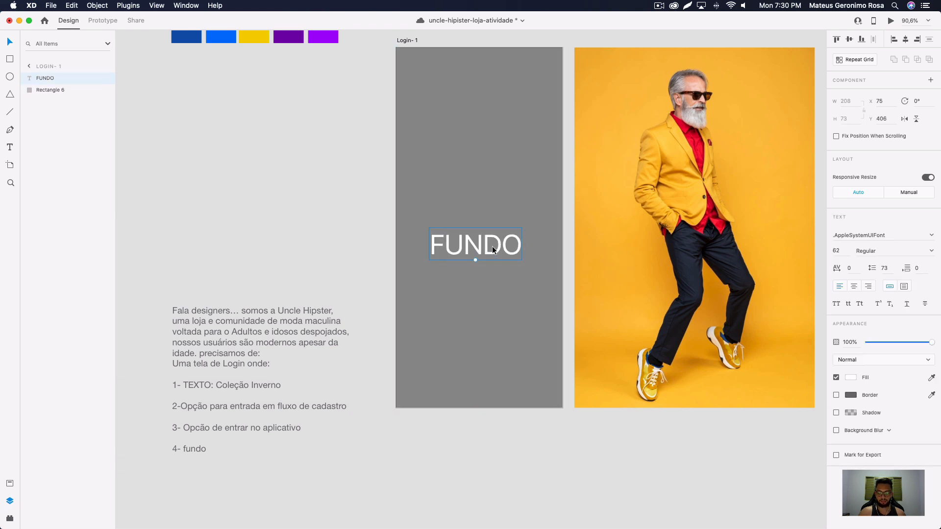
Step: Lock the FUNDO text and the grey background rectangle together
drag(544, 456, 381, 195)
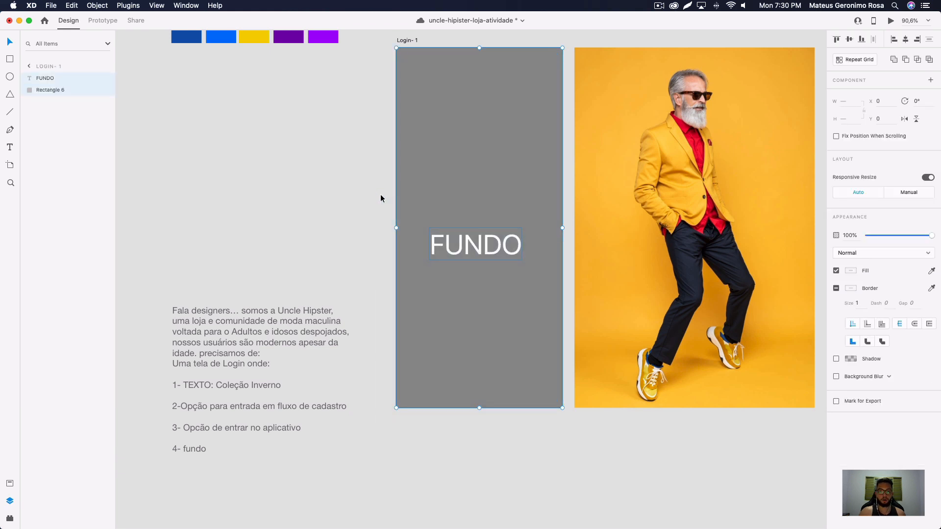
key(super+l)
click(381, 196)
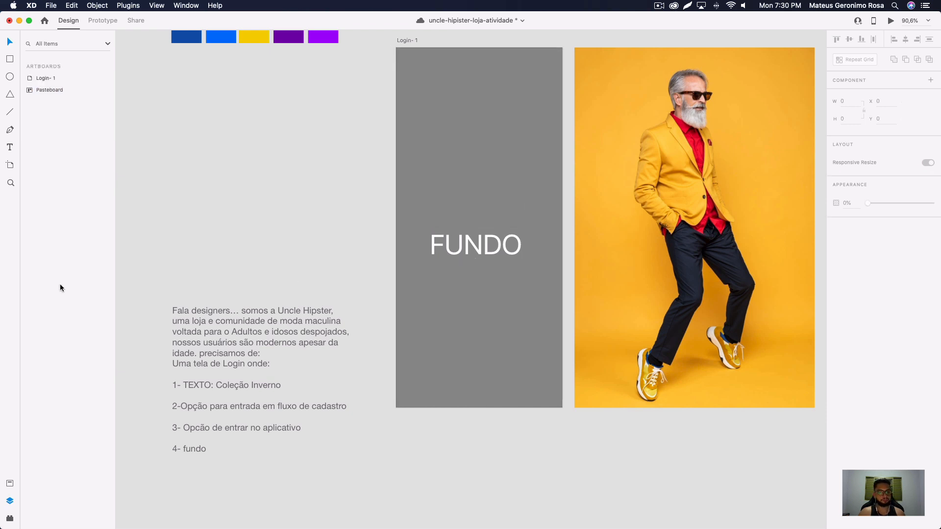
click(481, 229)
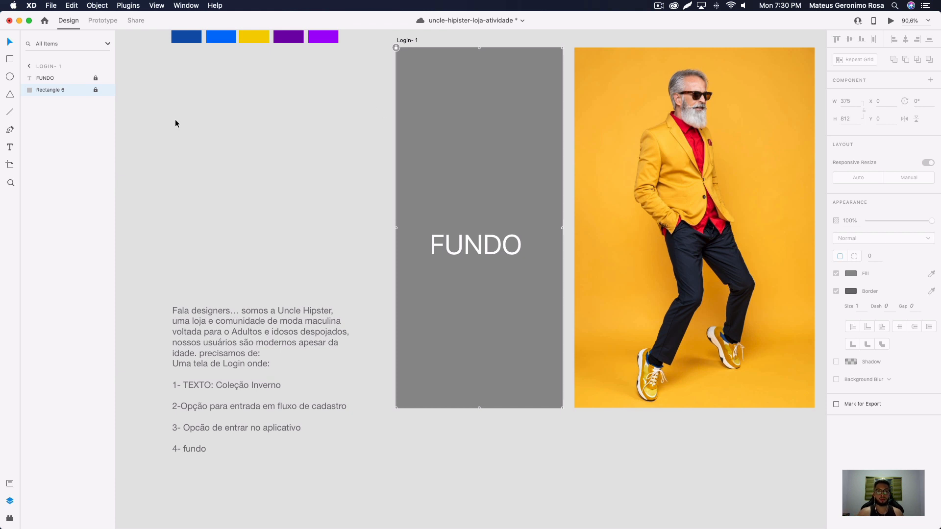
Step: Draw a white rectangle about 318 by 61 on the artboard above the FUNDO text
key(r)
drag(423, 170, 542, 197)
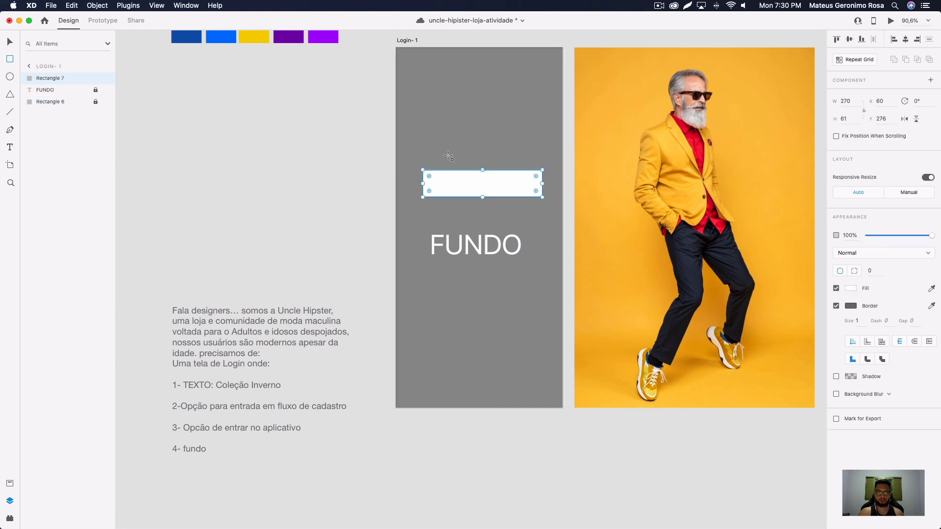
drag(422, 184, 402, 184)
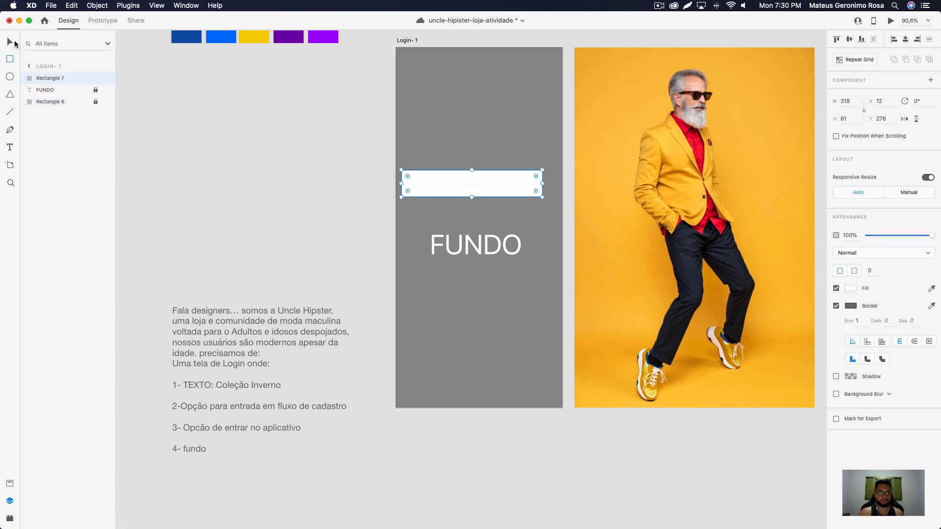
Step: Centre the white rectangle horizontally on the artboard and place two copies stacked below it
click(14, 44)
drag(517, 190, 479, 236)
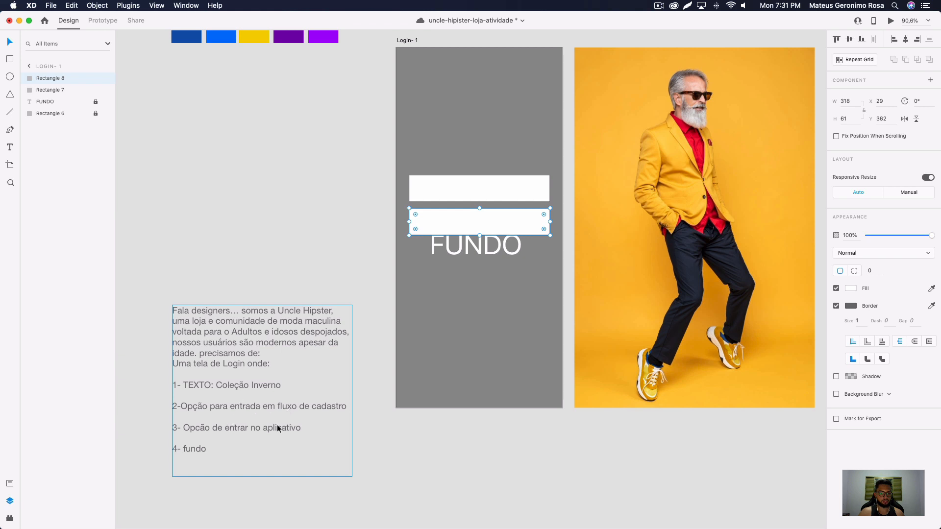
drag(510, 219, 510, 248)
Step: Stretch the top white rectangle to a height of about 76 and remove the fill from all three rectangles
click(480, 181)
drag(479, 175, 479, 167)
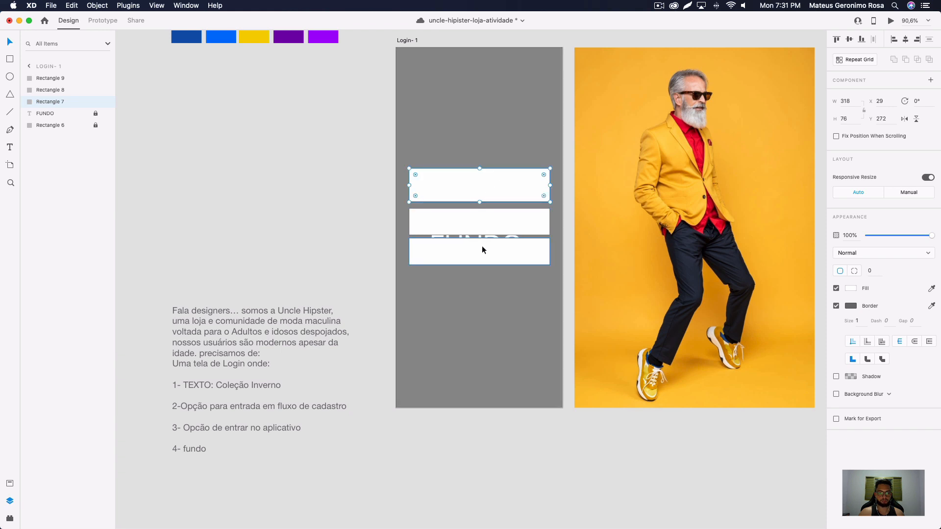
click(482, 247)
shift+click(499, 220)
shift+click(507, 190)
click(836, 288)
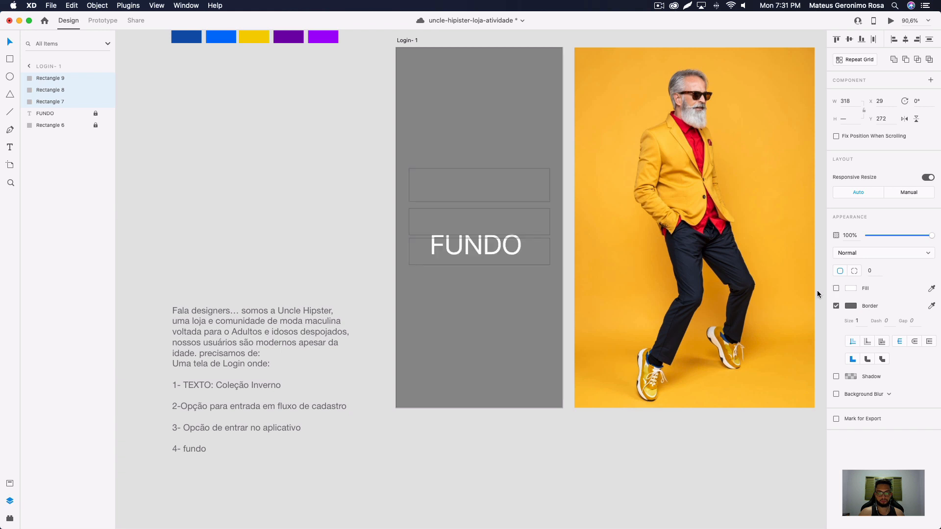
click(559, 325)
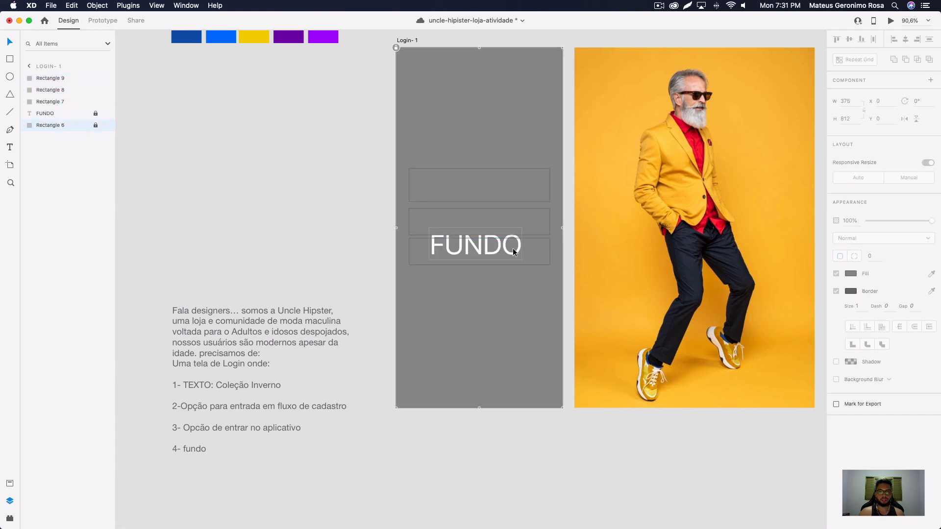
Step: Move the two lower outlined rectangles beneath the FUNDO text, one under the other with a small gap
click(536, 241)
drag(536, 241, 537, 266)
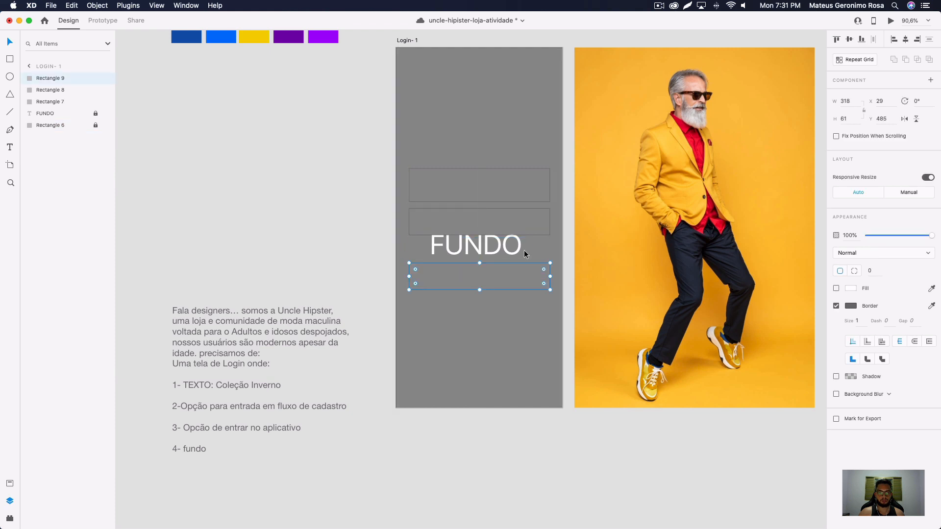
drag(500, 211, 533, 296)
shift+click(535, 267)
click(376, 237)
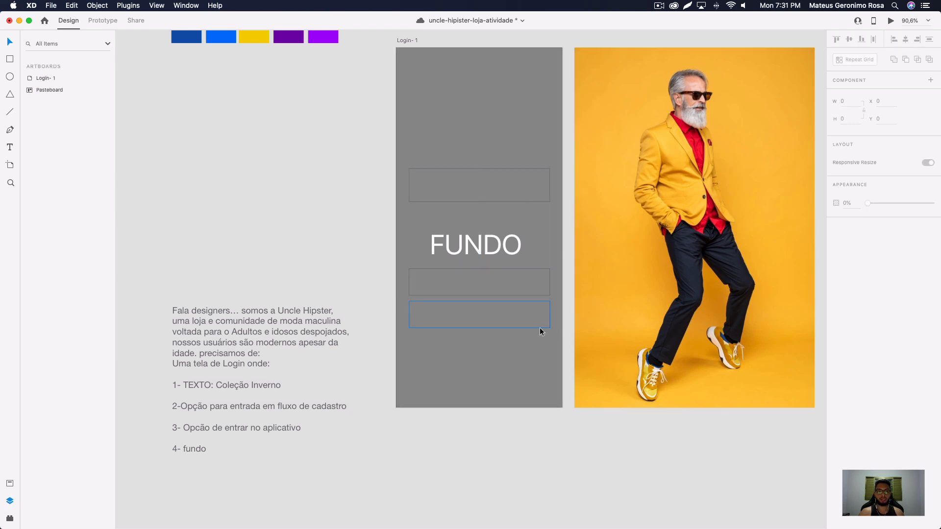
Step: Draw an unfilled square about 319 by 319 and align it to the artboard's lower-left corner
click(10, 60)
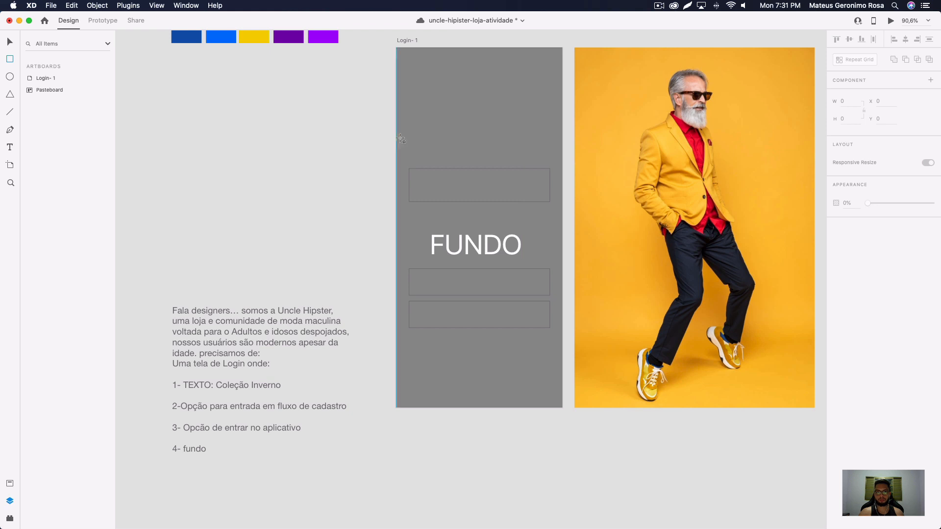
mouse_move(404, 137)
mouse_down()
mouse_move(557, 289)
mouse_move(503, 317)
mouse_move(545, 330)
mouse_up()
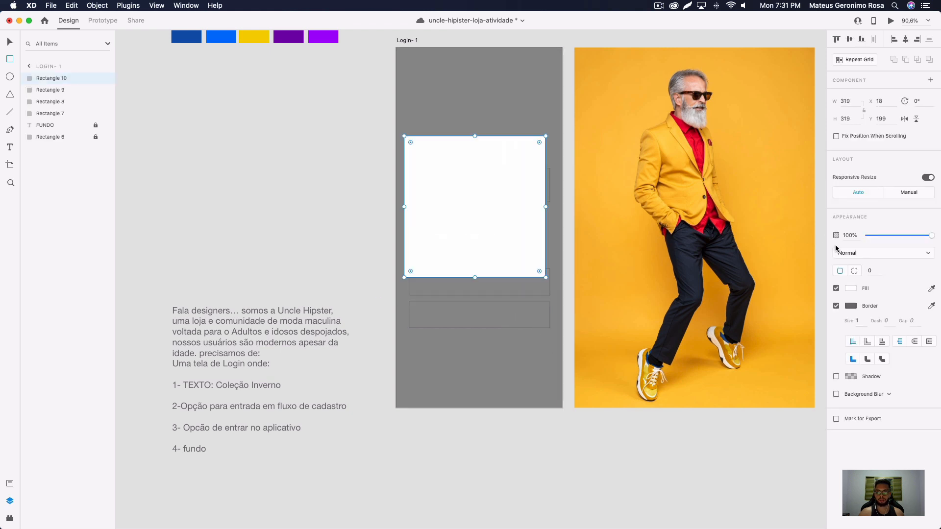
click(836, 288)
key(v)
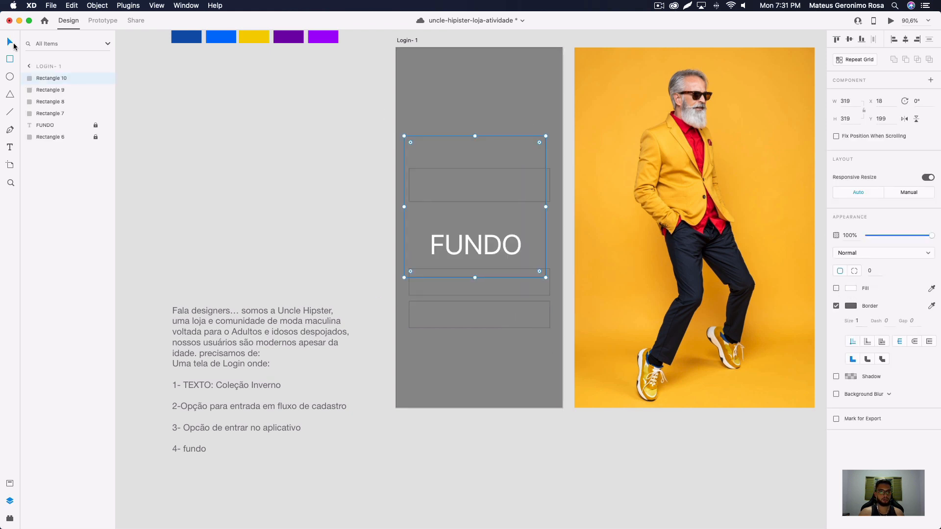
drag(524, 138, 518, 266)
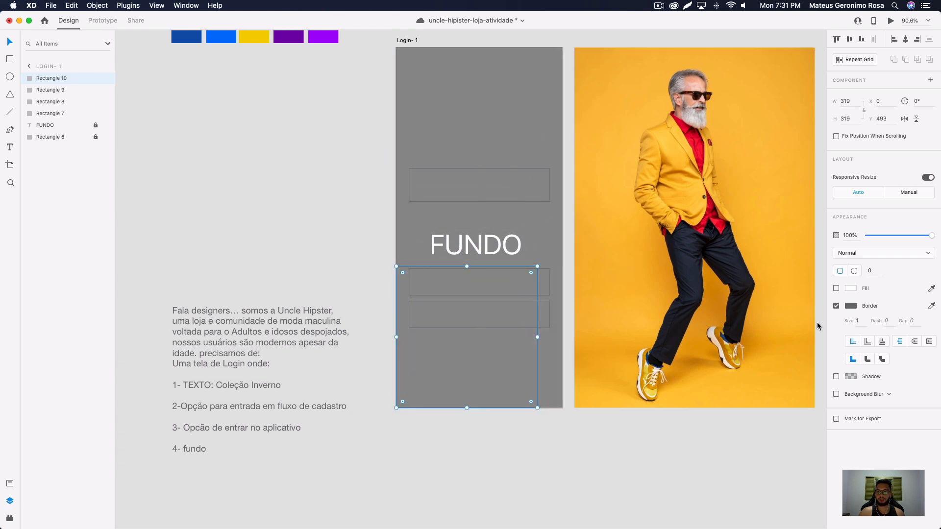
Step: Send the square to the back, remove its border and turn on its white fill
key(super+shift+bracketleft)
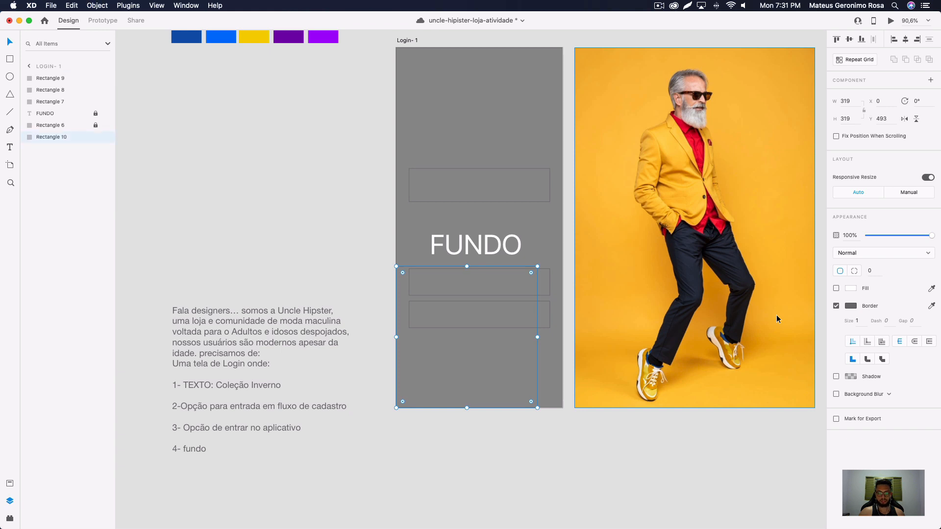
click(855, 308)
click(836, 306)
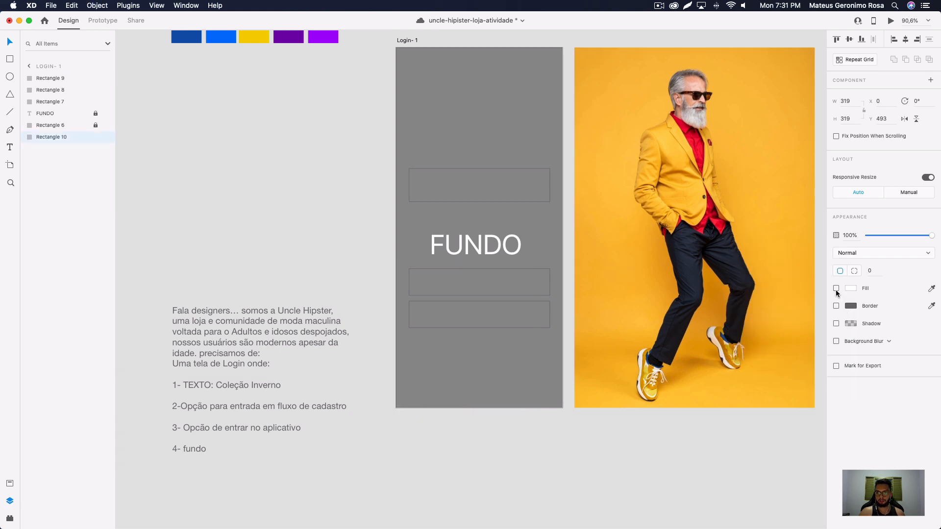
click(836, 288)
click(533, 355)
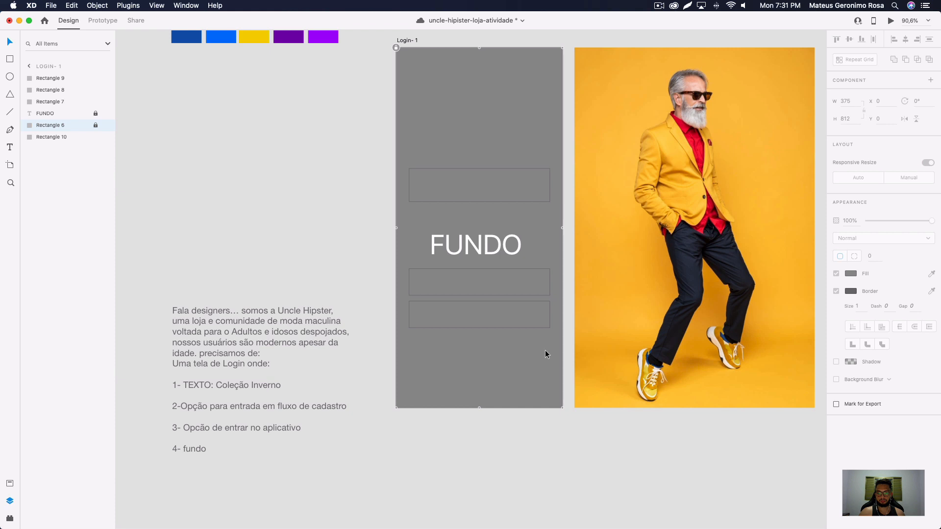
Step: Bring the white square to the front and lower its opacity to 27%
click(510, 350)
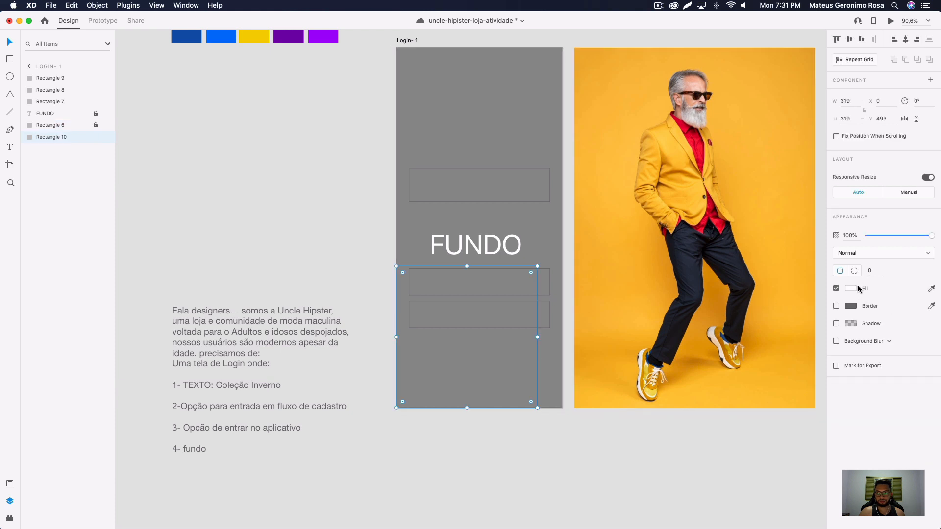
key(super+shift+bracketright)
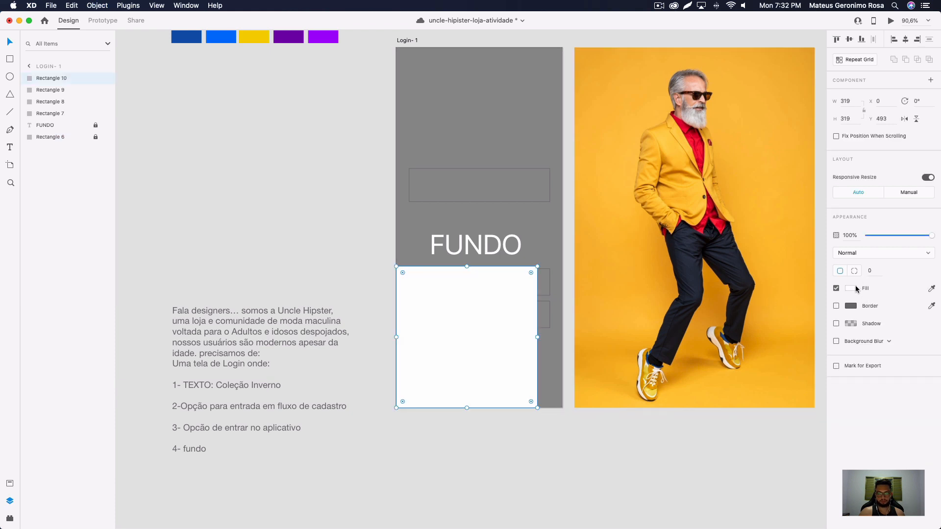
drag(931, 235, 885, 235)
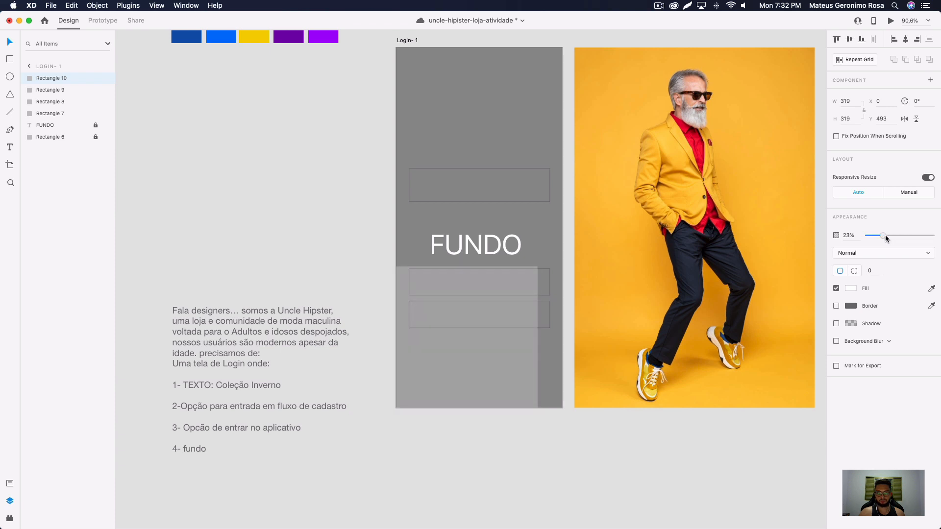
Step: Cut the two outlined rectangles below FUNDO, turn on the translucent square's border, and paste the rectangles back in front of it
click(545, 280)
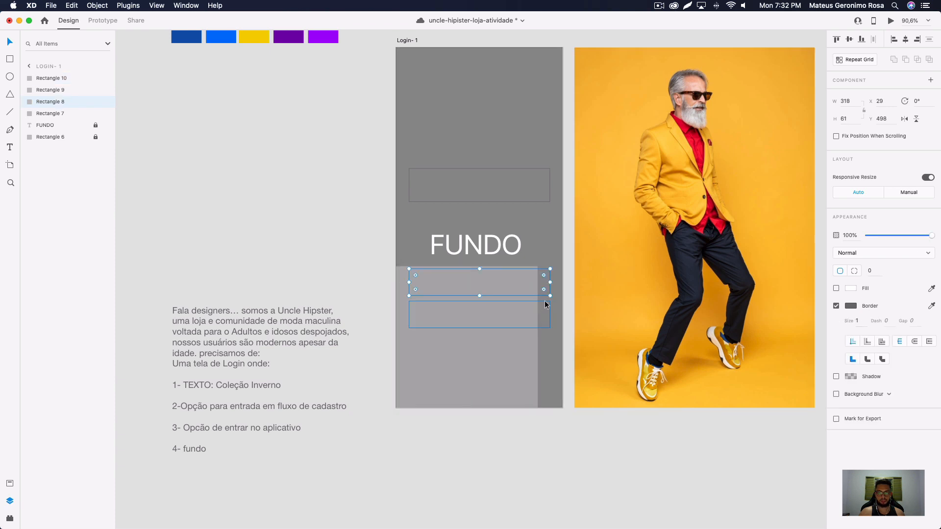
shift+click(545, 300)
key(Delete)
click(510, 301)
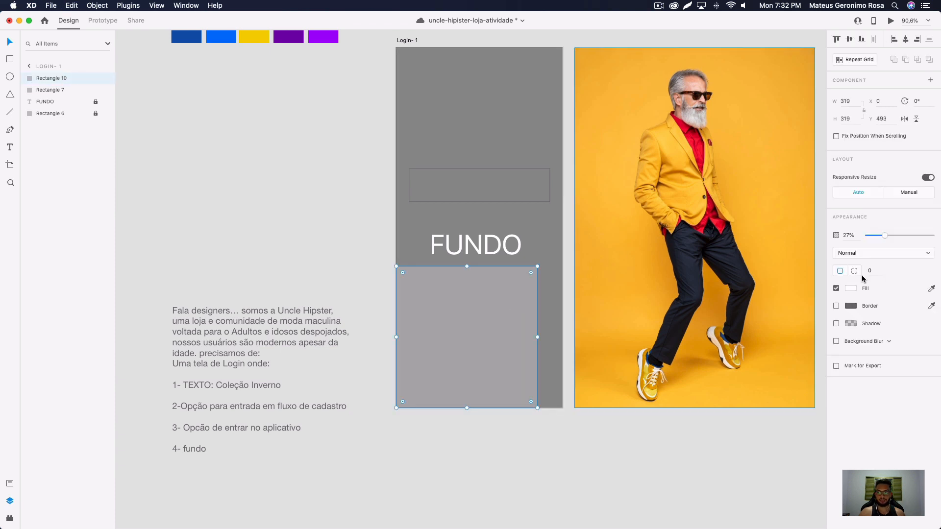
click(837, 306)
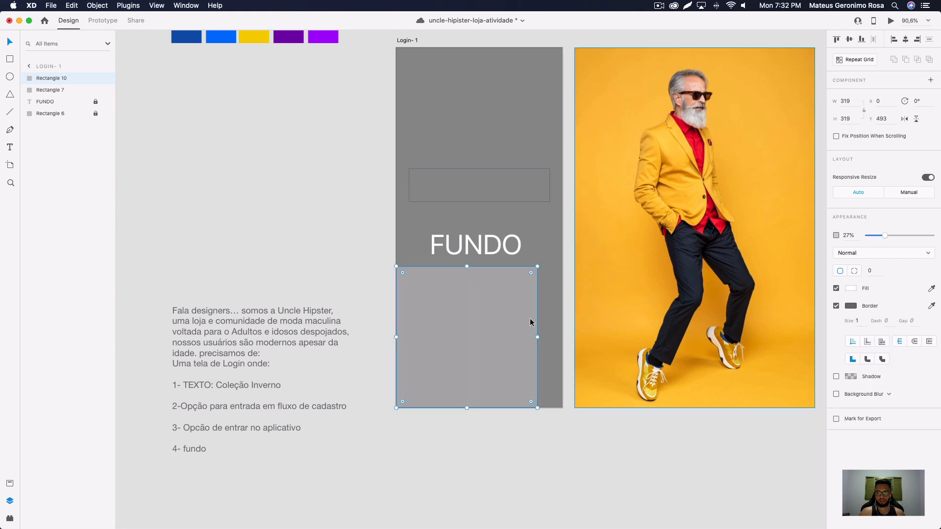
key(super+v)
click(548, 384)
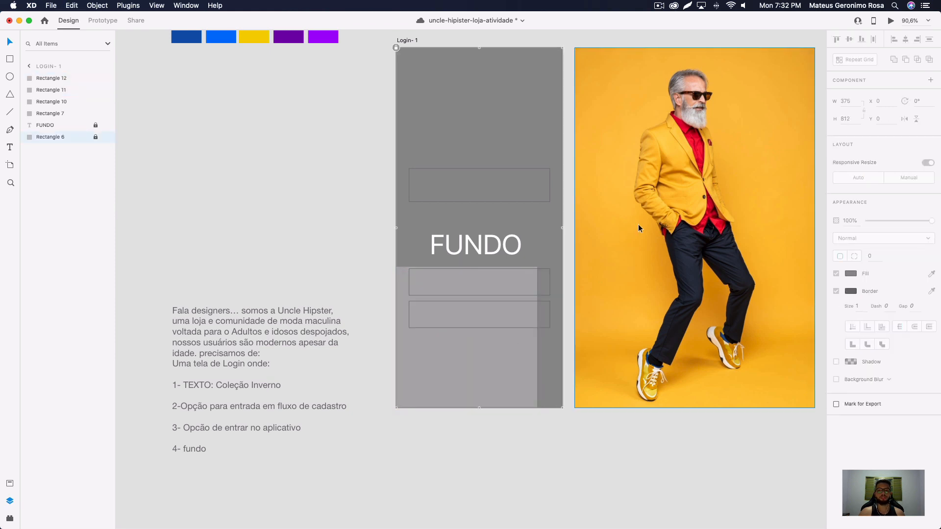
Step: Unlock the grey background rectangle
scroll(443, 343, up, 1)
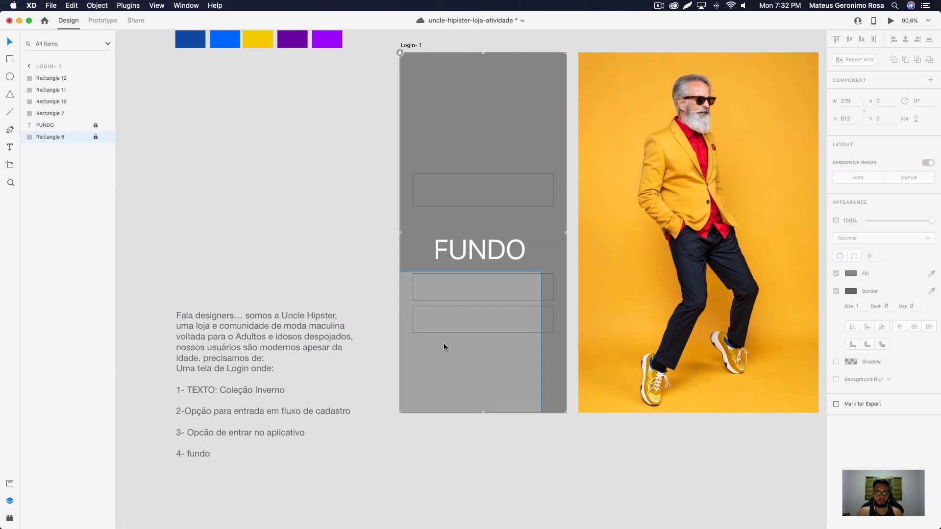
right_click(441, 342)
click(460, 361)
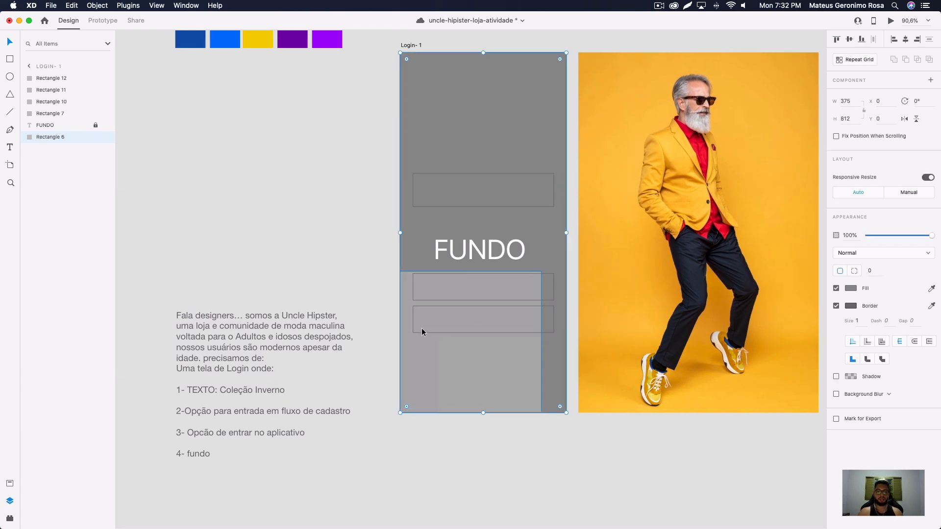
Step: Try to shrink the translucent square to about 144 × 144 and centre it horizontally above the upper outlined rectangle
click(485, 344)
drag(507, 345, 537, 140)
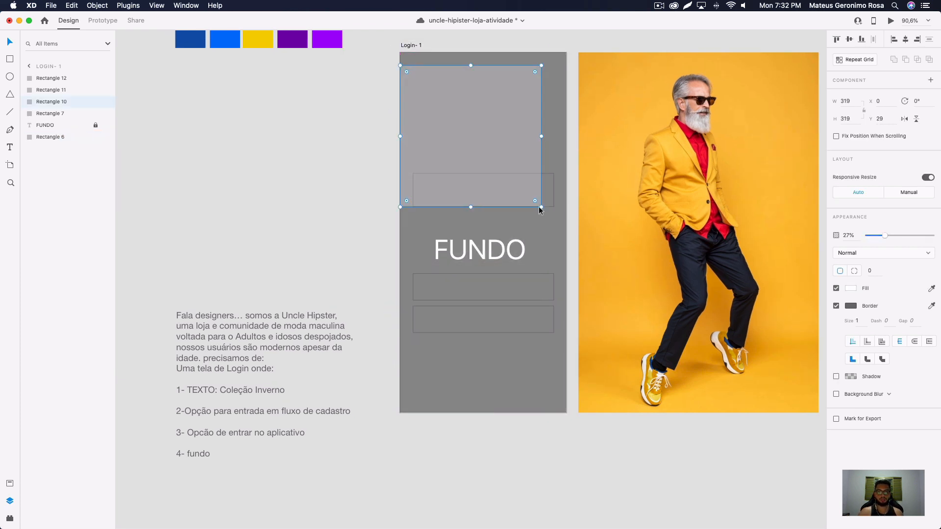
drag(541, 207, 510, 126)
click(479, 106)
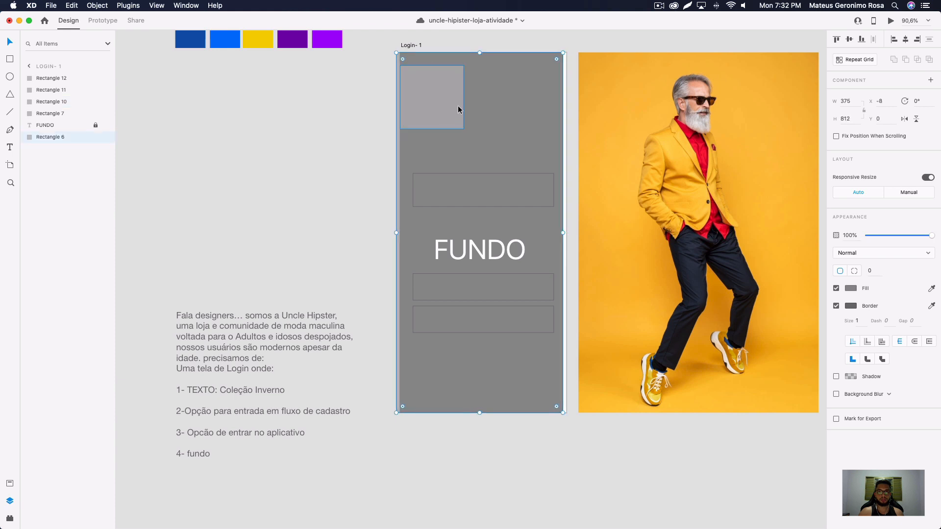
drag(458, 105, 495, 139)
click(493, 133)
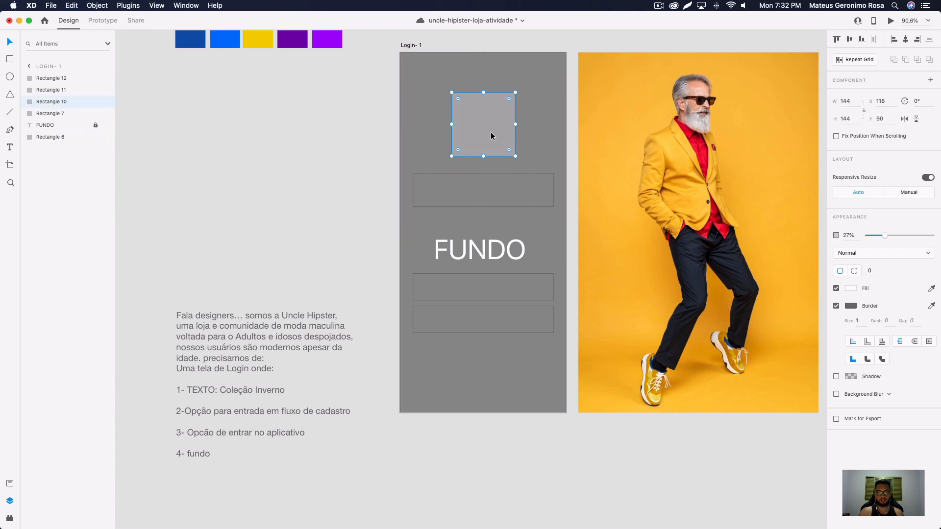
Step: Undo the translucent square's resizing and moves
key(super+z)
key(super+z)
key(super+z)
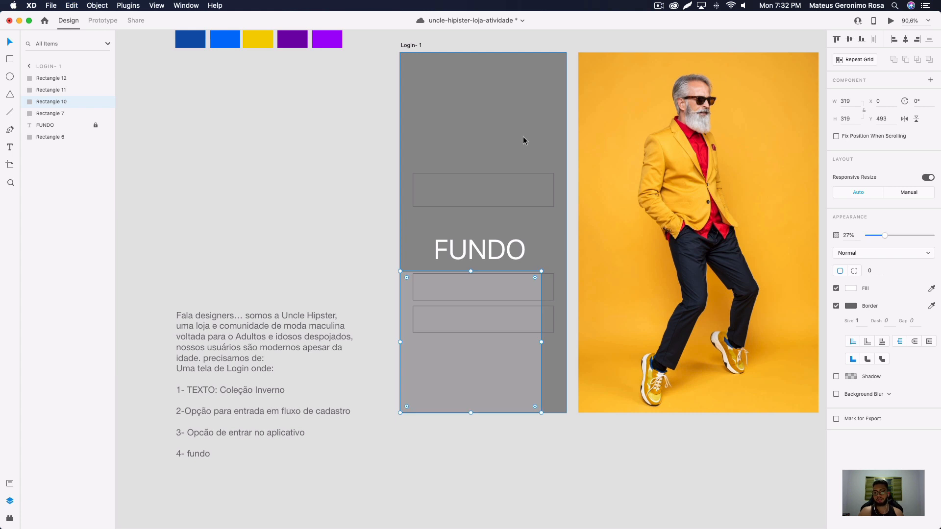
Step: Unlock all the wireframe elements and move them off the Login- 1 artboard onto the pasteboard beyond the photo
scroll(454, 147, down, 5)
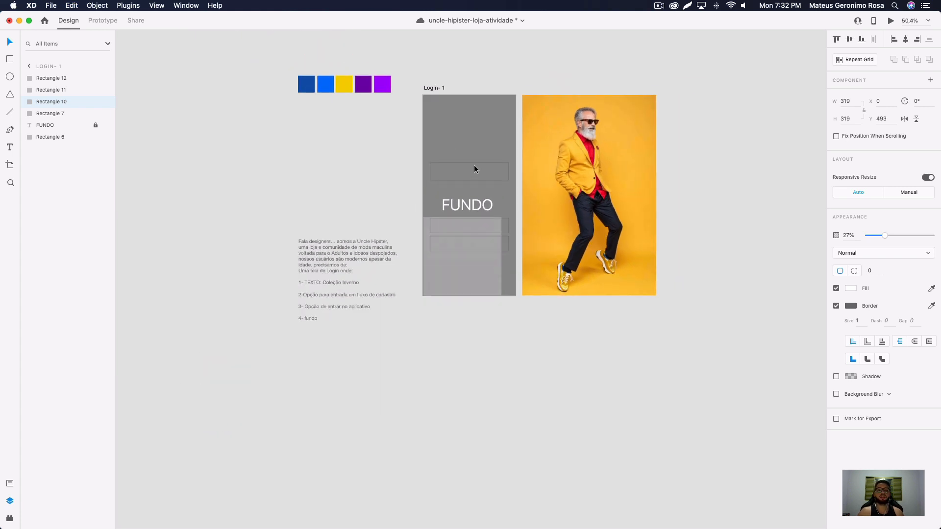
drag(463, 322, 419, 80)
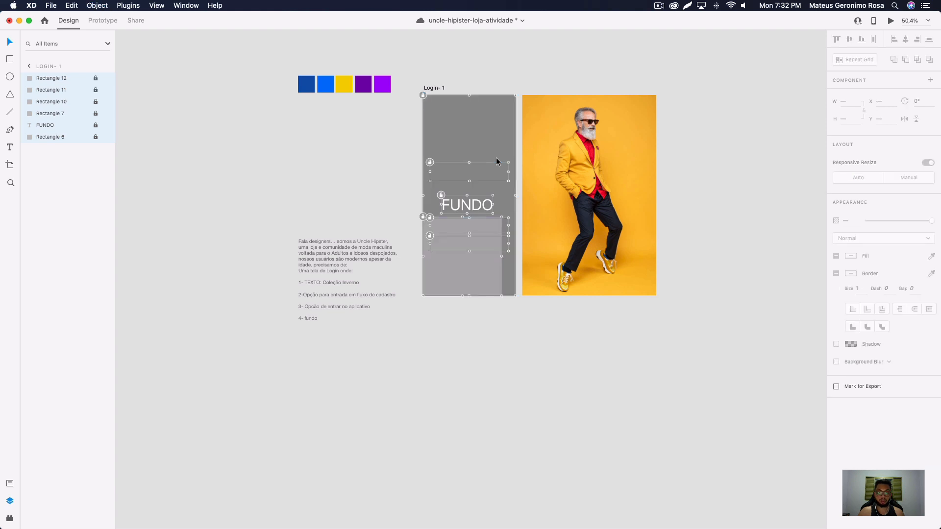
drag(460, 153, 710, 189)
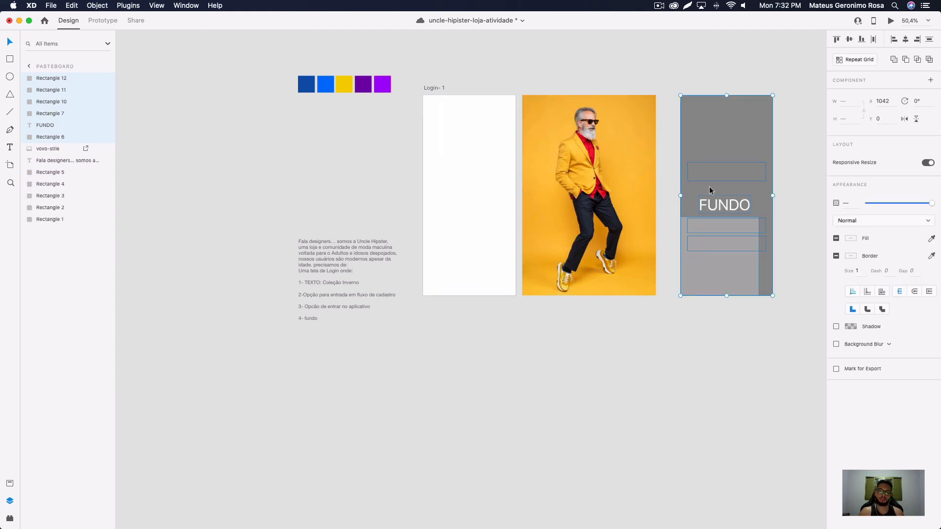
click(635, 359)
Step: Place the photo of the man on the Login- 1 artboard, flush with its upper edge, at about X -26
drag(616, 223, 494, 225)
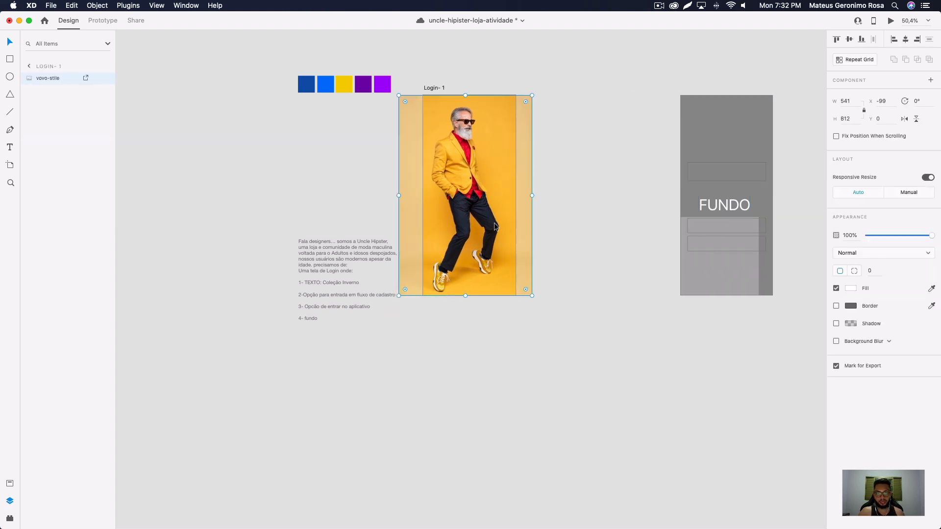
click(609, 224)
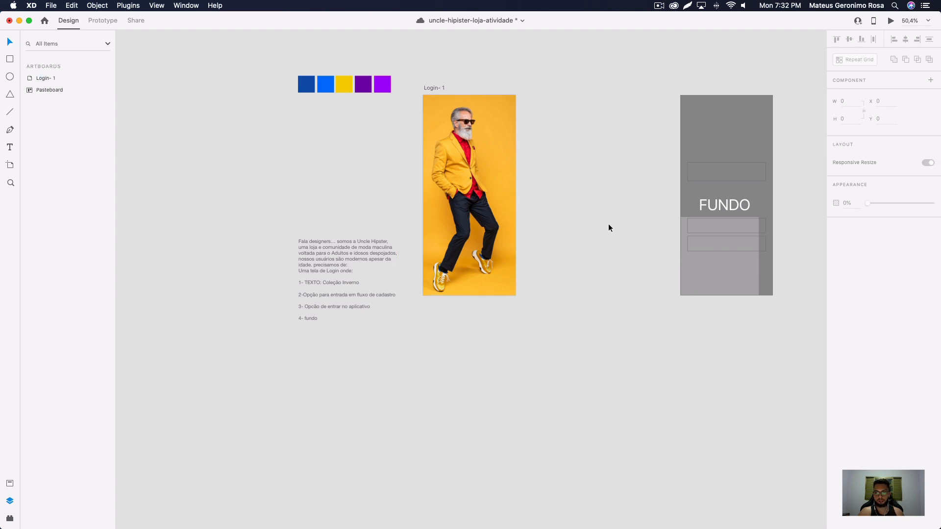
mouse_move(515, 237)
mouse_down()
mouse_move(536, 236)
mouse_move(528, 237)
mouse_up()
click(569, 229)
scroll(480, 148, up, 1)
scroll(479, 148, up, 1)
click(479, 148)
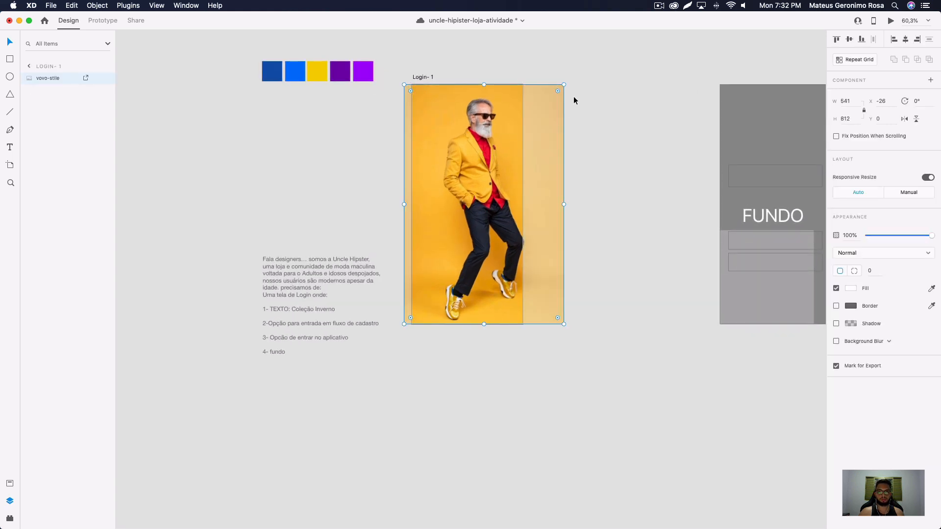
drag(564, 85, 574, 81)
click(639, 98)
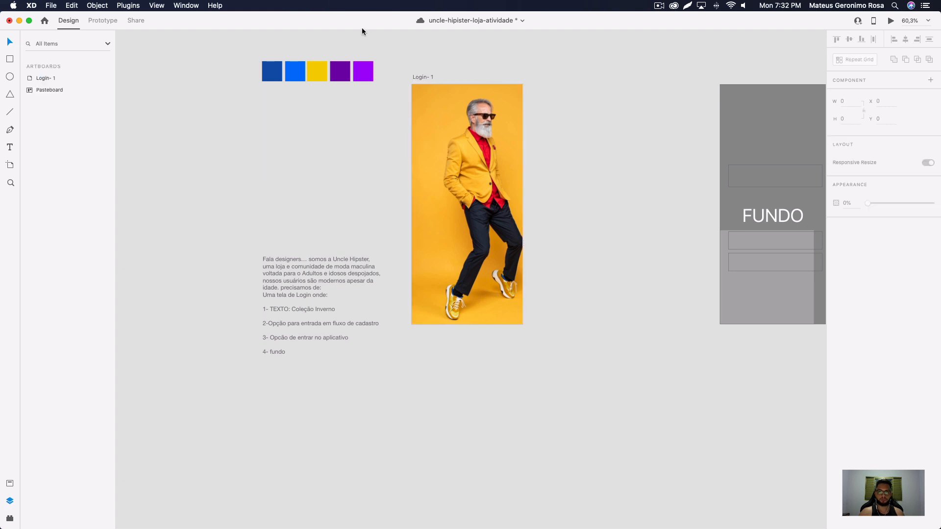
Step: Add a horizontal guide across the Login- 1 artboard just above the man's head
scroll(361, 32, up, 3)
scroll(593, 151, up, 3)
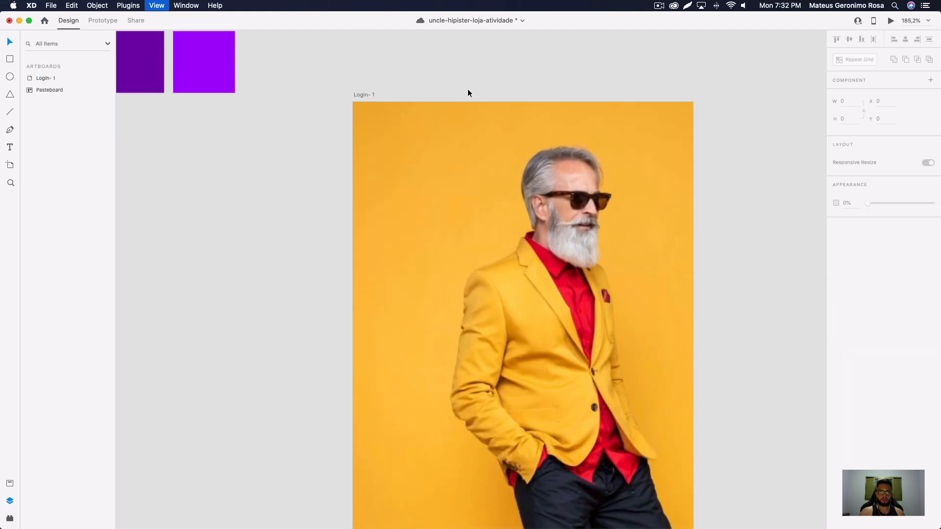
click(394, 105)
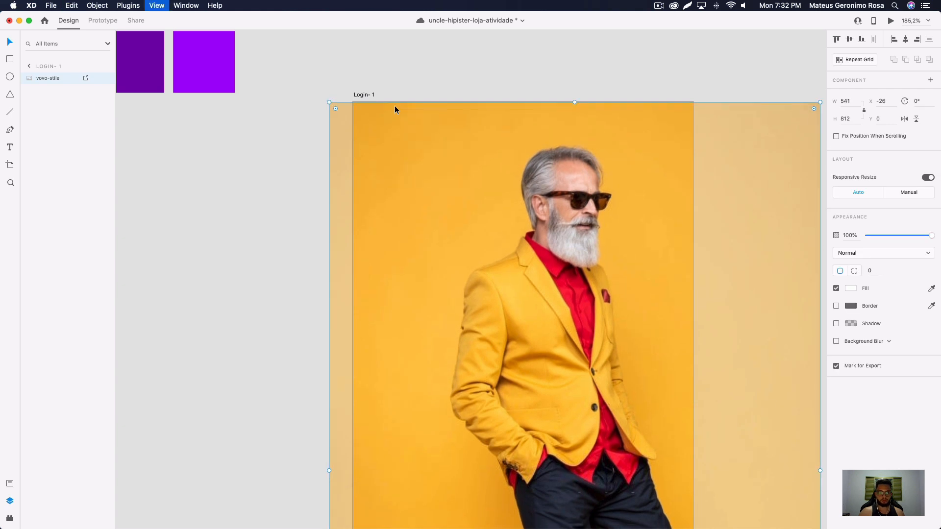
click(407, 93)
drag(405, 98, 402, 147)
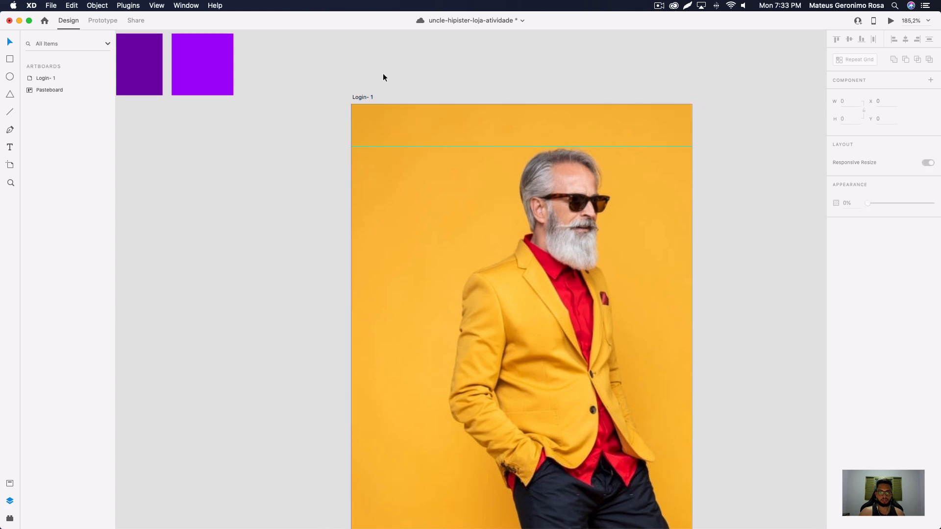
Step: Enlarge the photo to about 549 × 824 and shift it to X -45 so the man fits inside the artboard
scroll(383, 73, down, 3)
scroll(485, 103, down, 3)
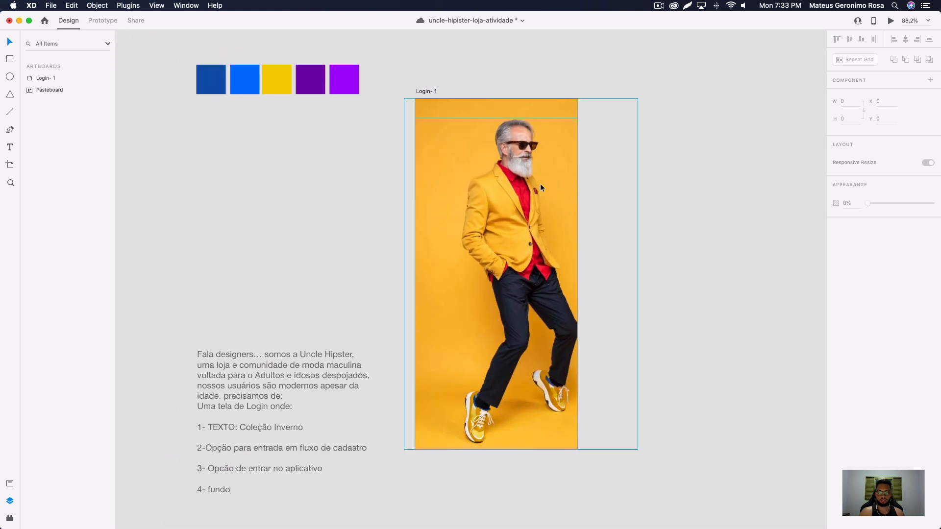
drag(540, 184, 539, 190)
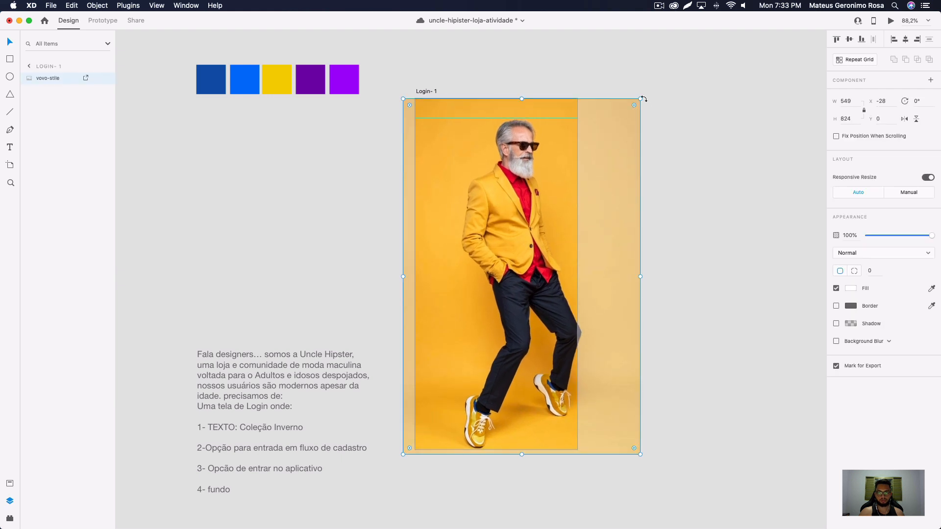
click(699, 92)
drag(552, 178, 545, 179)
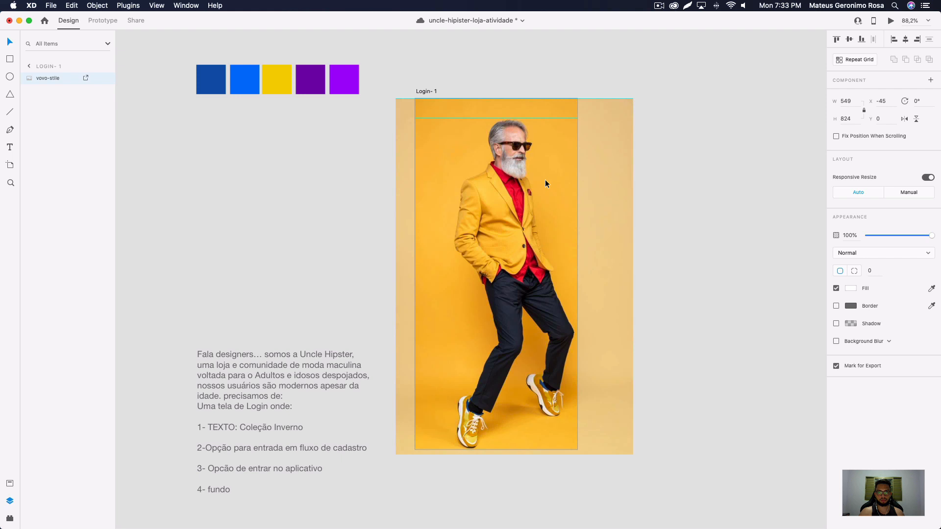
click(696, 162)
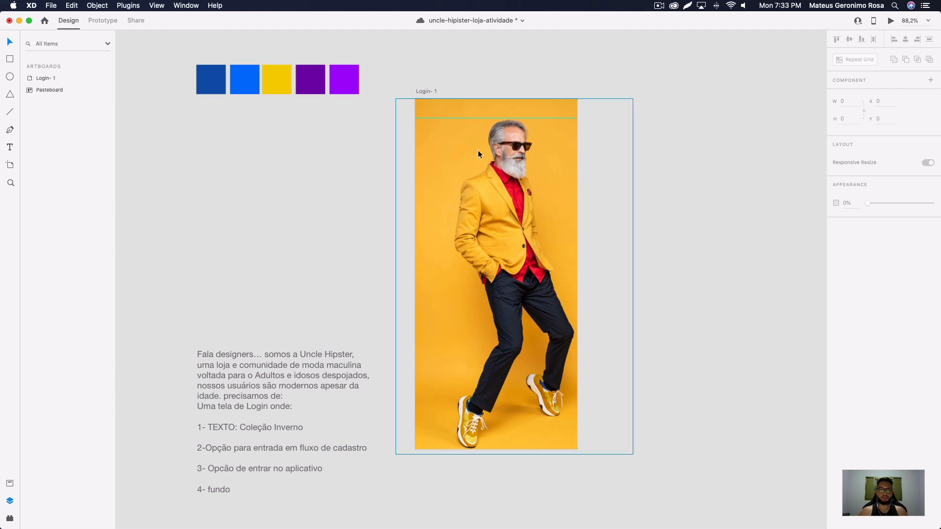
Step: Draw a white rectangle about 538 × 133 across the lower end of the Login- 1 artboard, over the man's shoes
scroll(413, 170, down, 3)
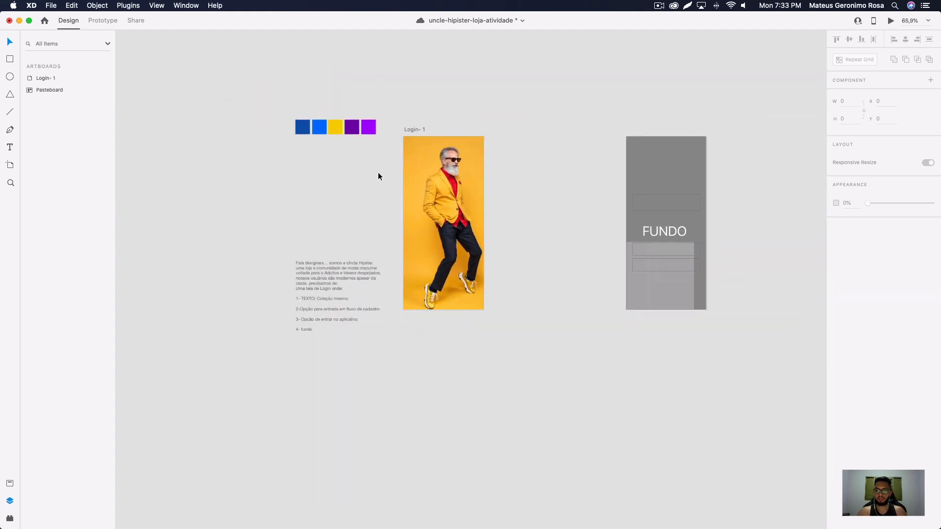
scroll(357, 328, up, 2)
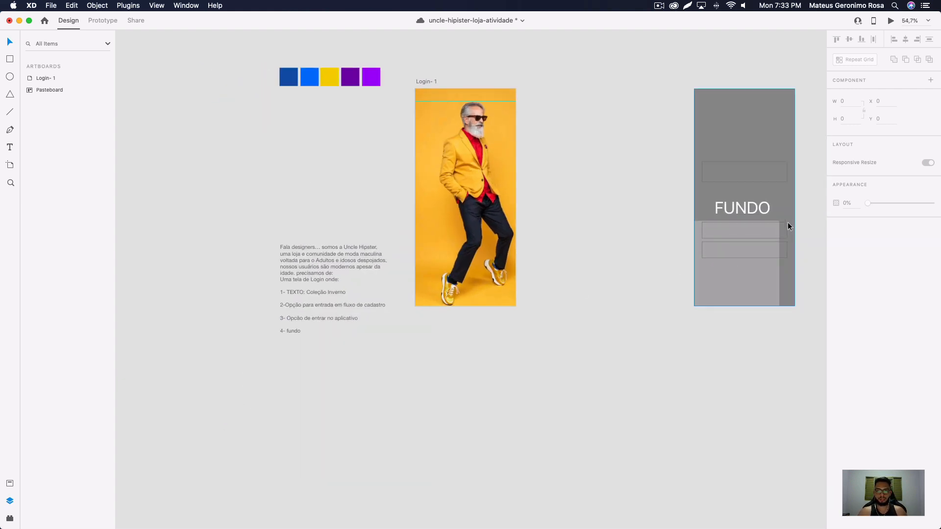
scroll(460, 146, up, 2)
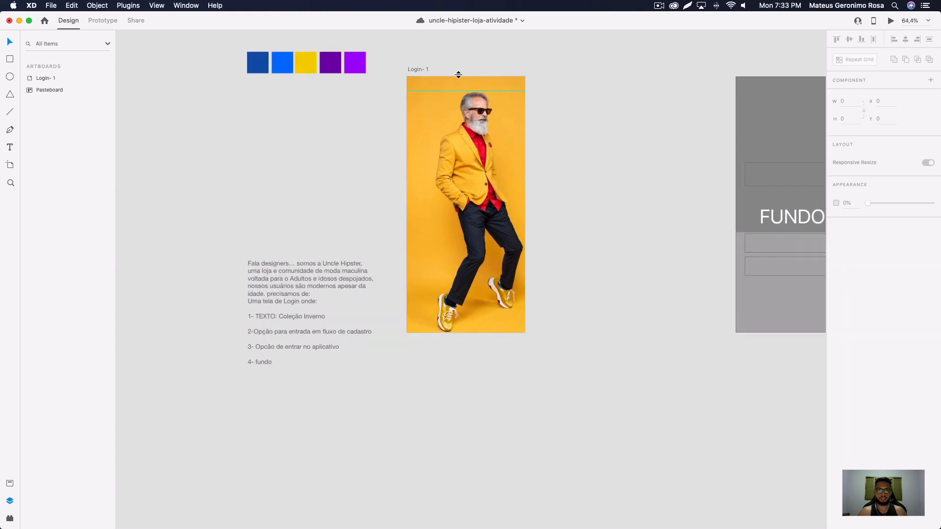
scroll(458, 76, up, 2)
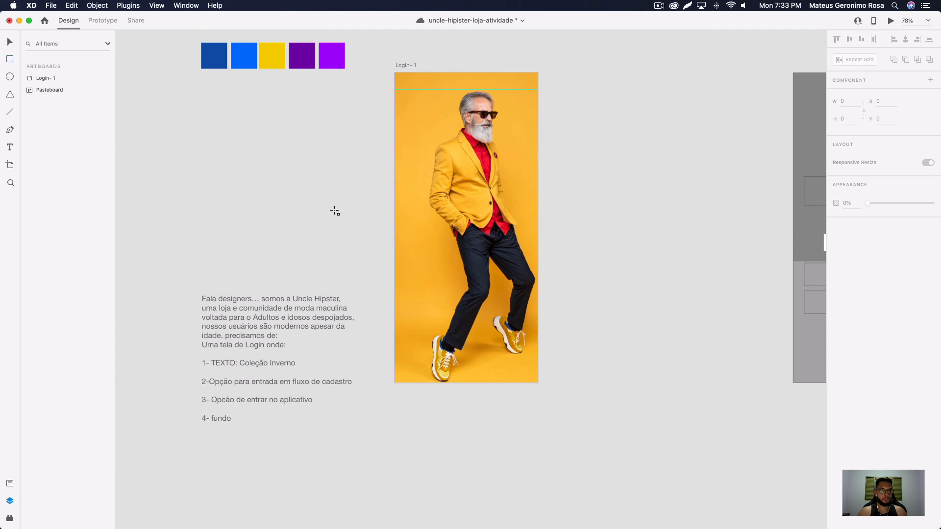
drag(579, 399, 374, 348)
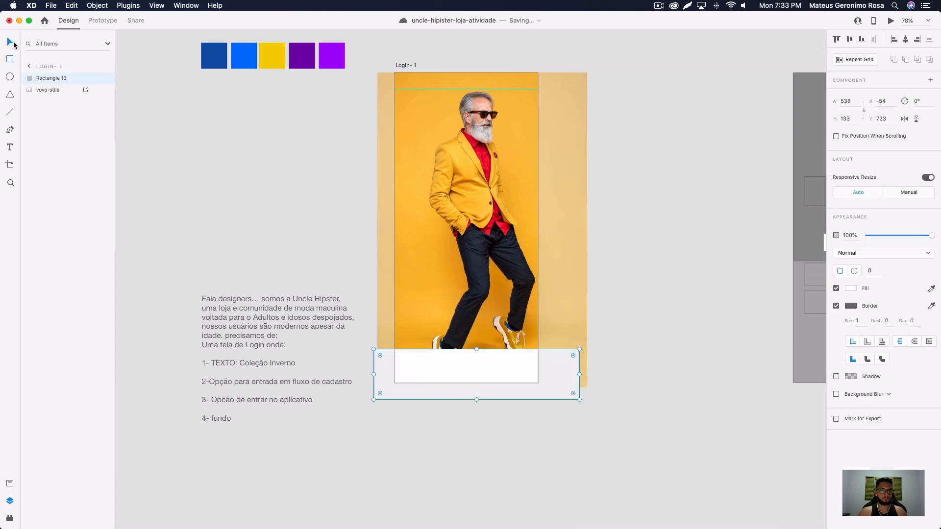
Step: Increase the white rectangle's height to about 202 and move it up over the man's hips and thighs
drag(523, 373, 523, 316)
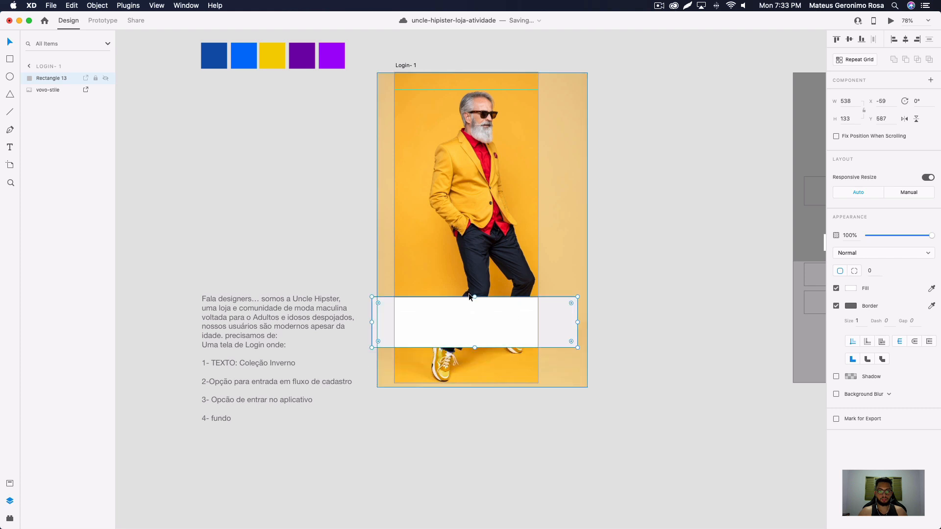
drag(474, 297, 485, 271)
drag(521, 317, 521, 251)
click(628, 236)
Step: Remove the white rectangle's border and move it to about X -54, Y 354
click(467, 234)
scroll(469, 233, up, 3)
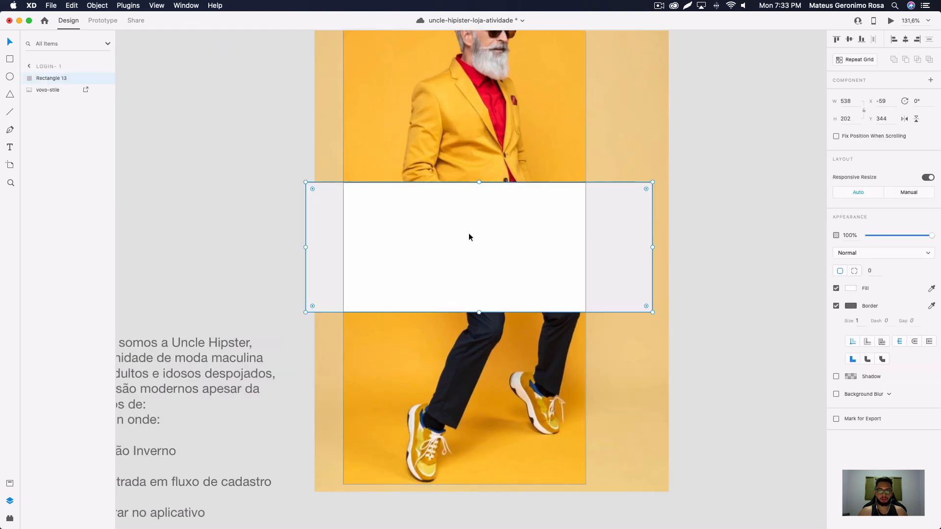
click(836, 306)
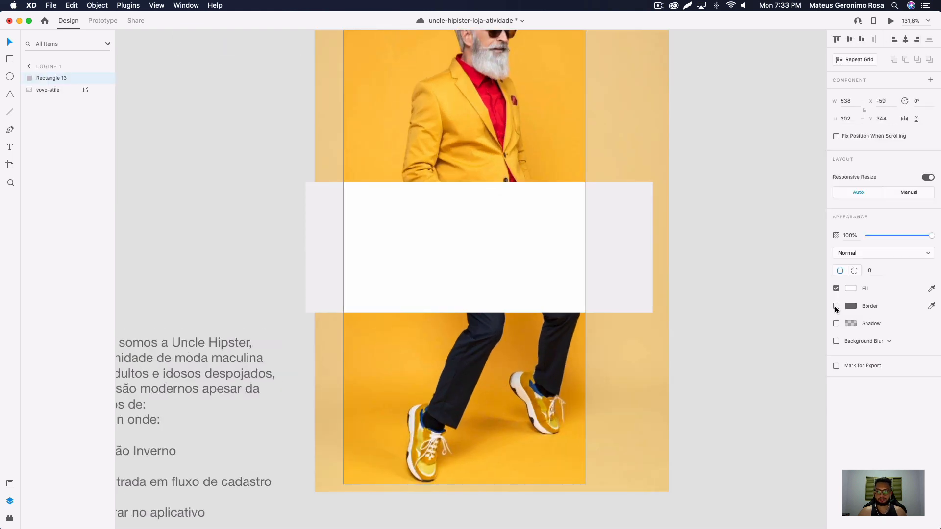
click(851, 290)
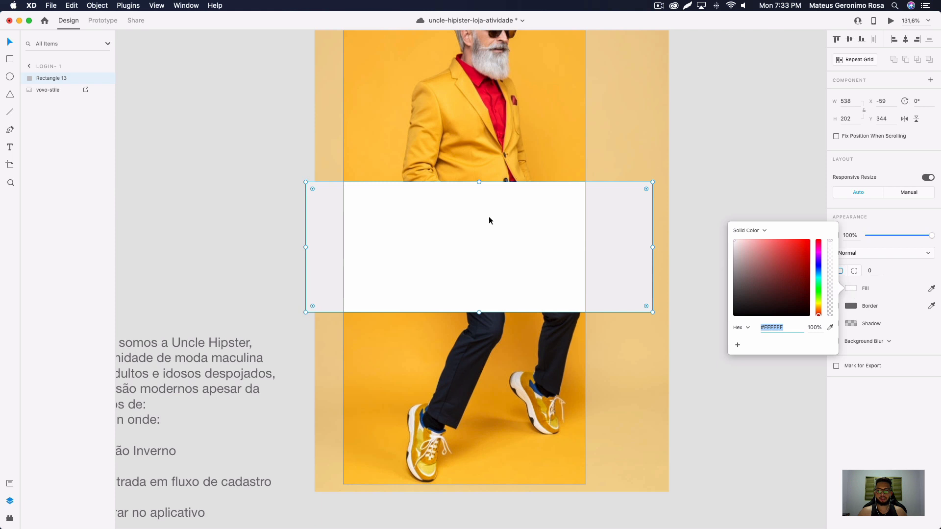
scroll(702, 389, down, 5)
scroll(721, 381, up, 1)
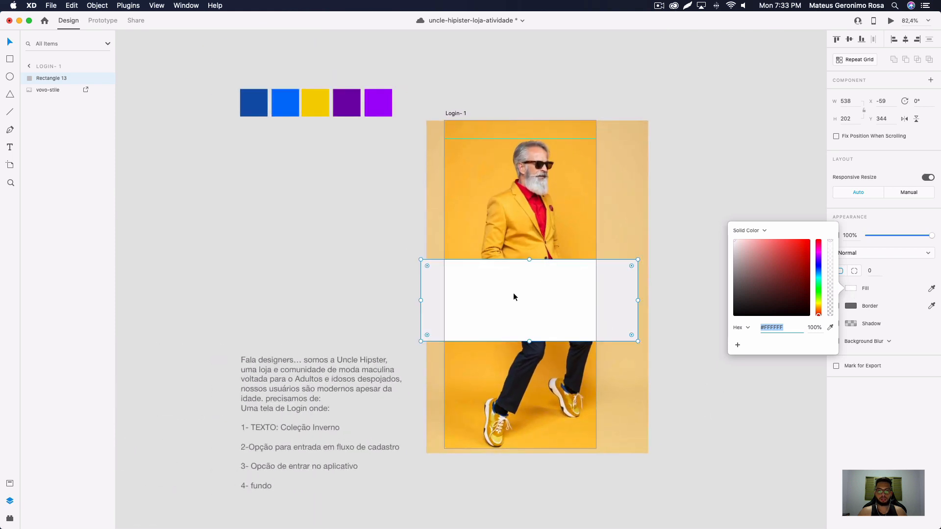
drag(513, 297, 522, 300)
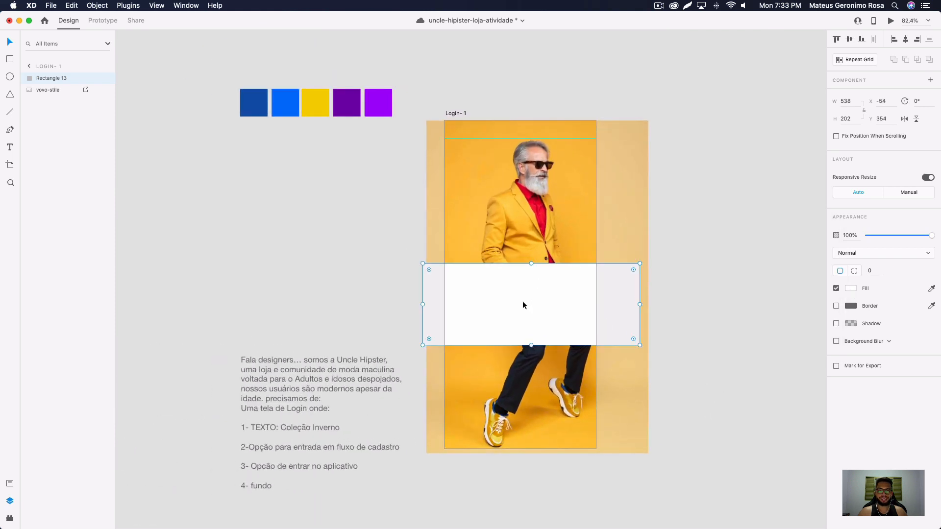
Step: Change the white rectangle's fill type to Linear Gradient
click(848, 290)
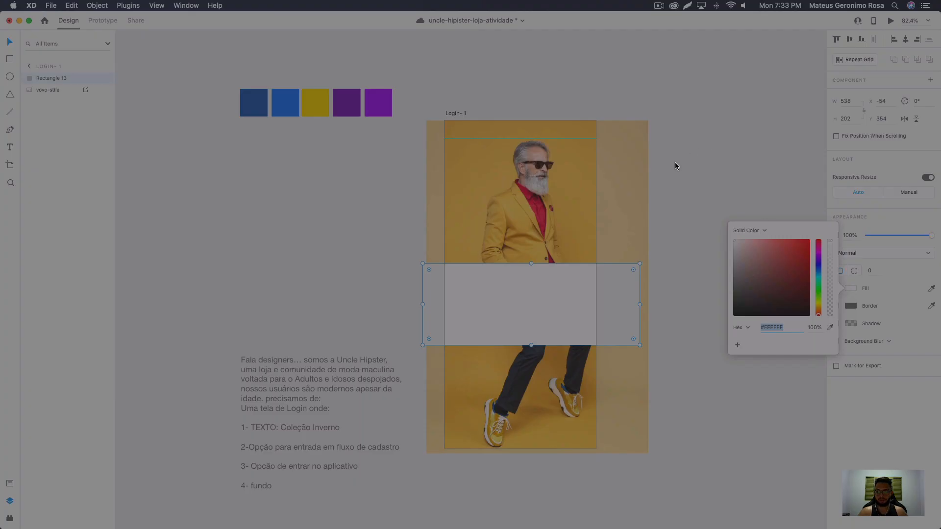
drag(672, 148, 850, 386)
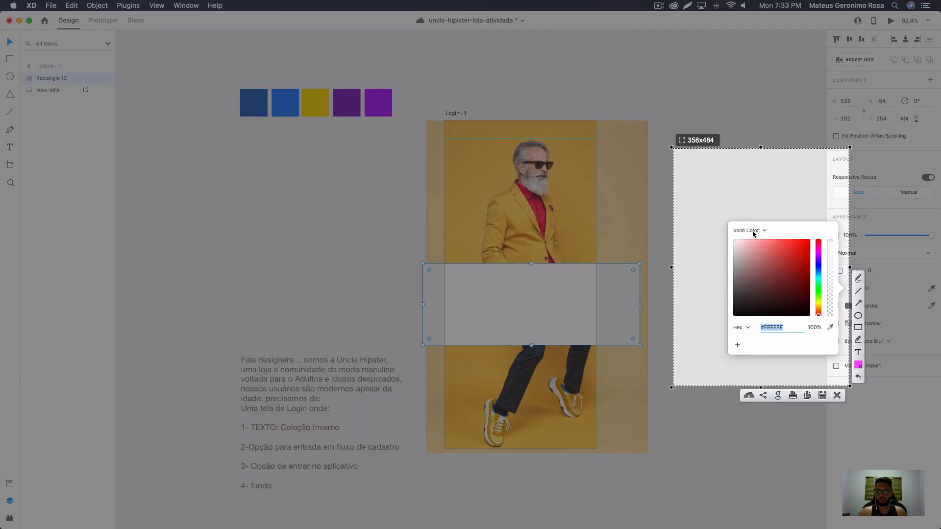
key(Escape)
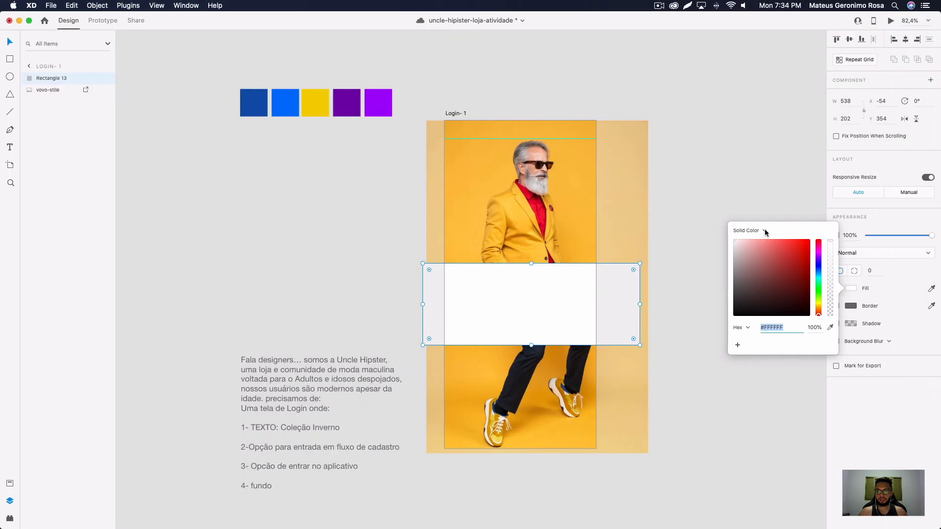
click(765, 228)
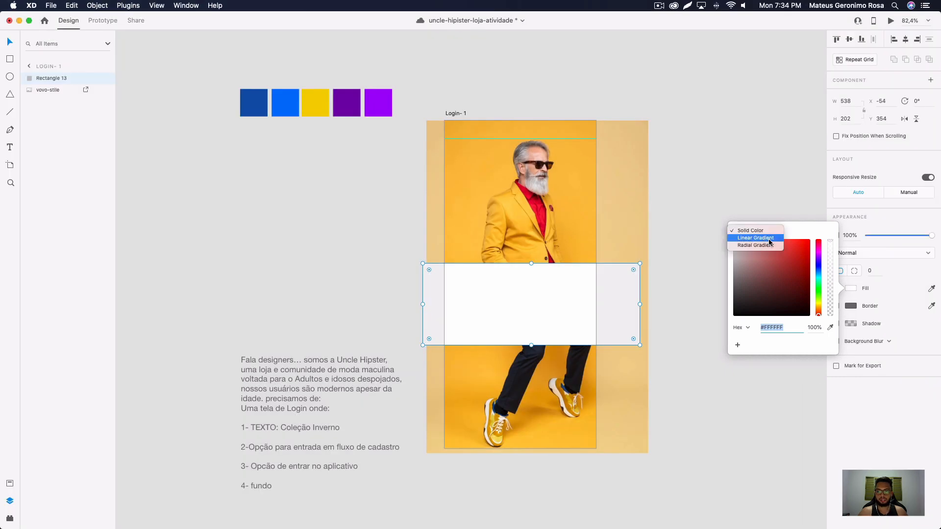
click(769, 238)
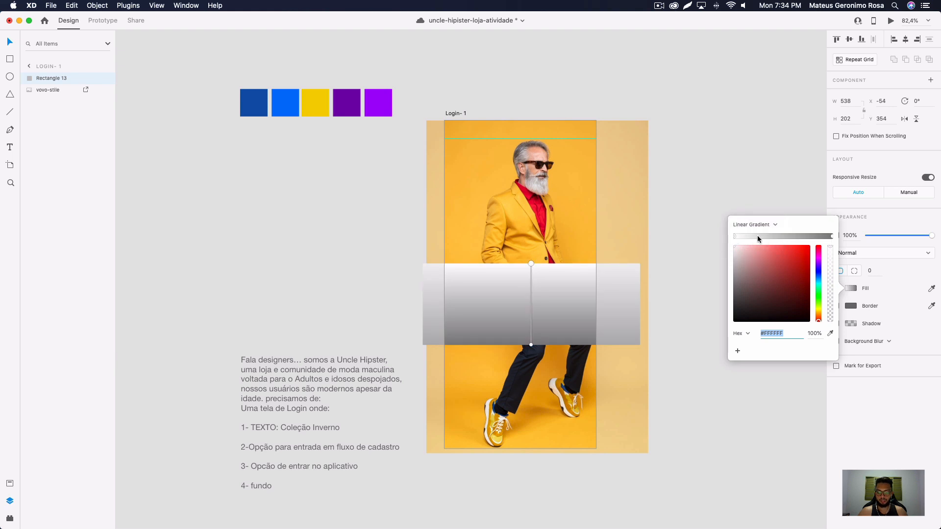
key(super+shift+9)
drag(687, 187, 868, 421)
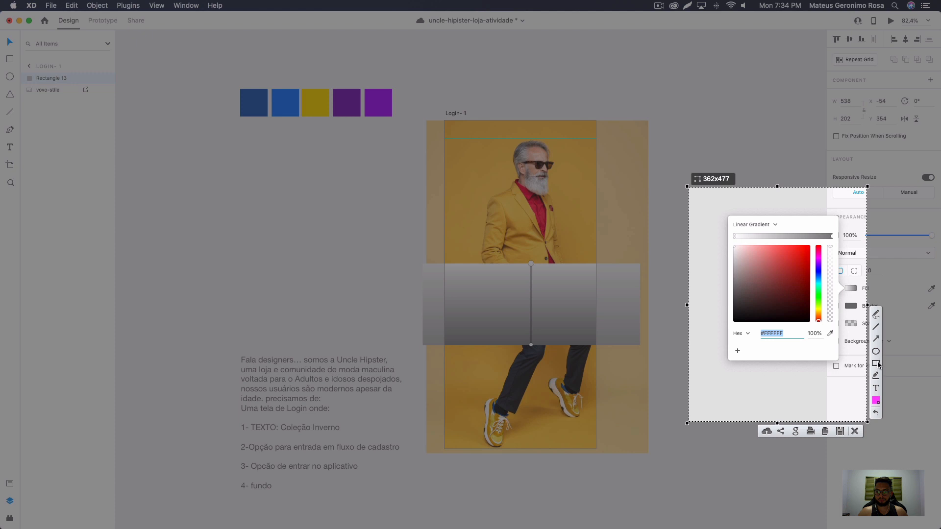
drag(826, 231, 837, 242)
drag(727, 230, 745, 240)
click(854, 431)
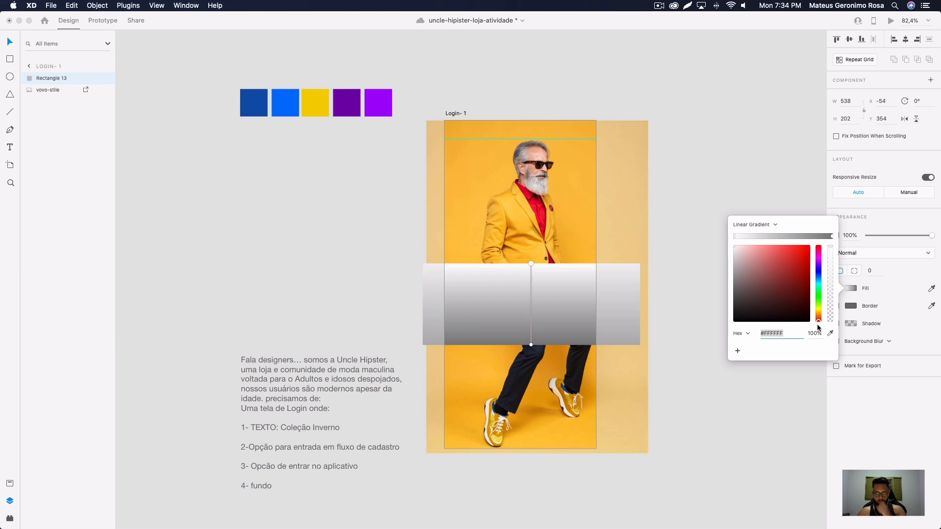
Step: Sample the yellow palette swatch as the colour of the rectangle's first gradient stop
click(830, 333)
click(830, 333)
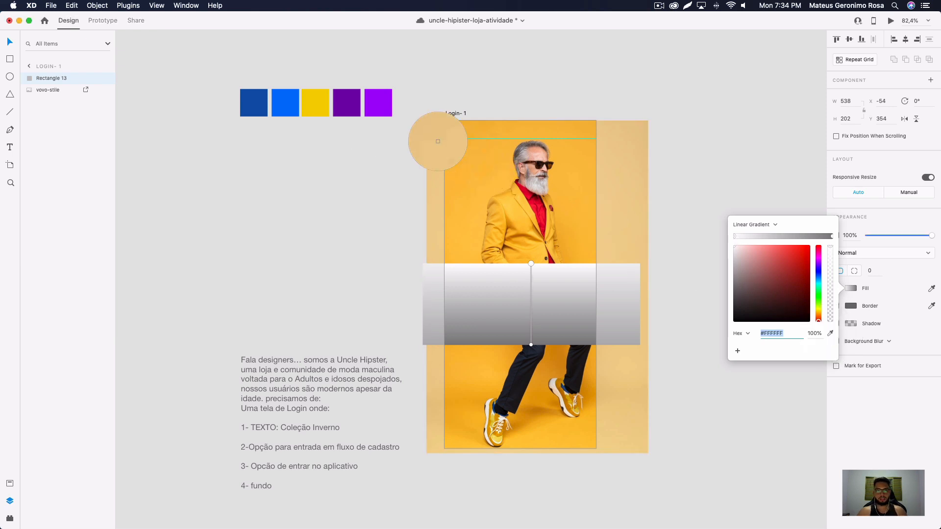
click(324, 111)
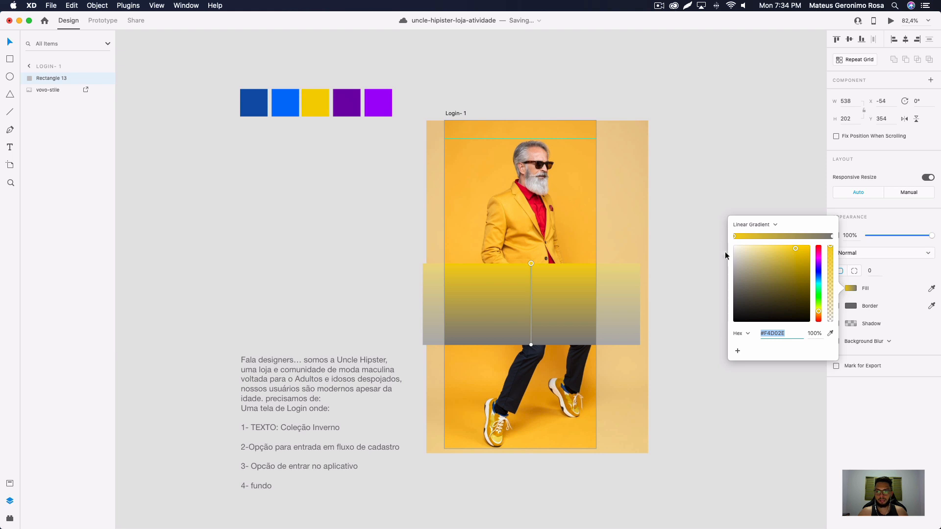
Step: Sample the dark purple palette swatch for the rectangle's second gradient stop and set the rectangle's opacity to 38%
click(831, 237)
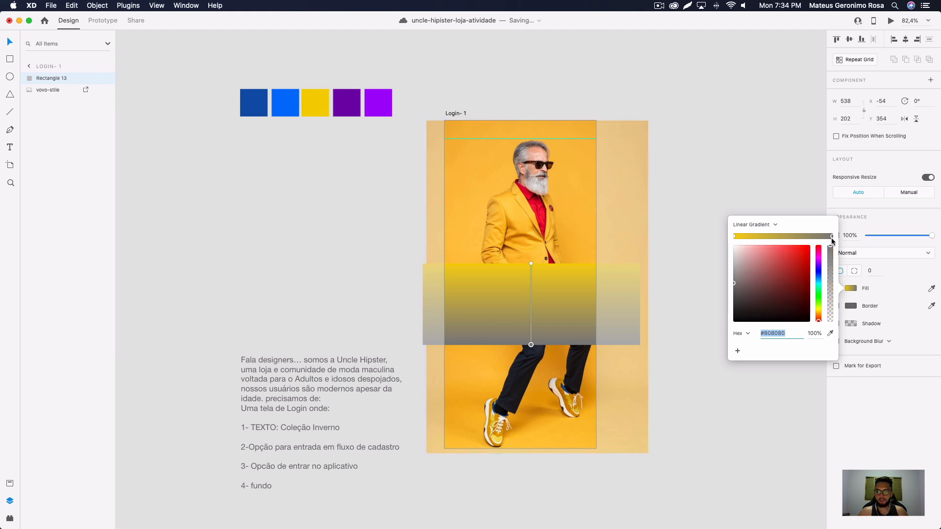
click(830, 334)
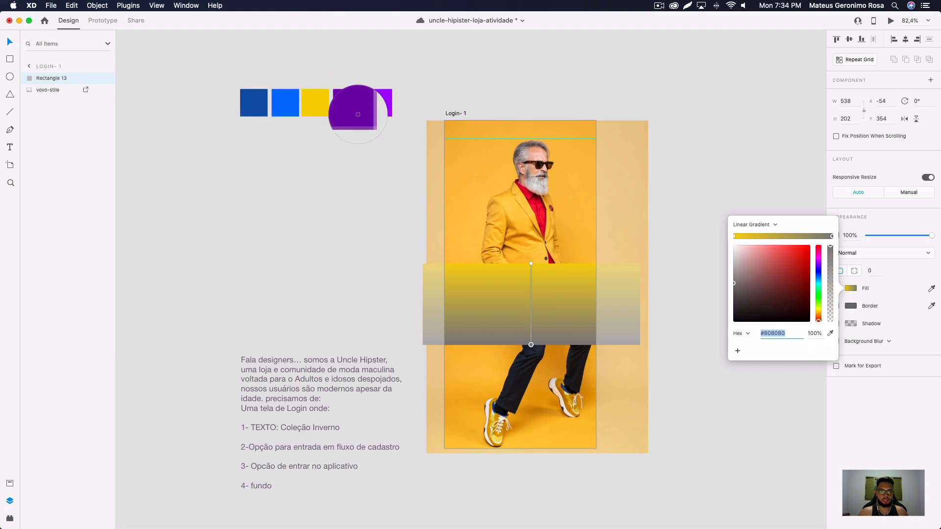
click(353, 112)
click(674, 126)
click(565, 296)
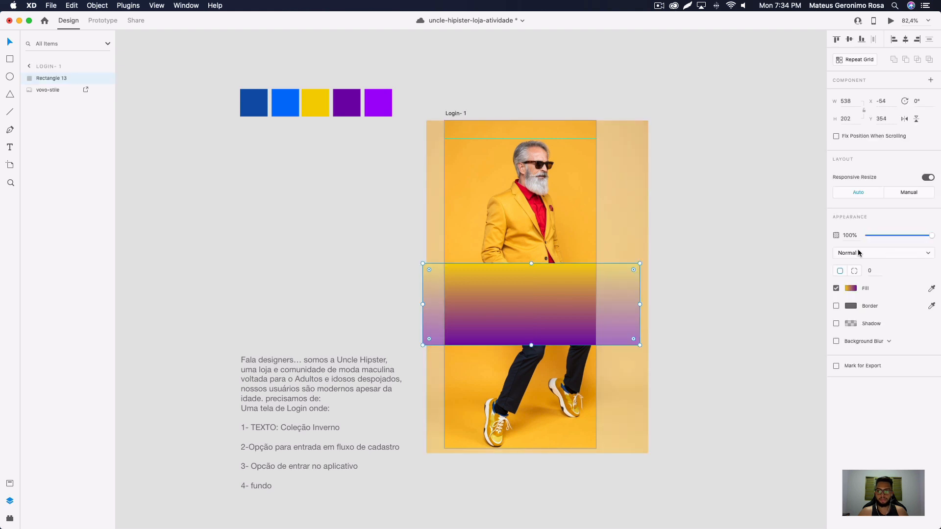
mouse_move(888, 237)
mouse_down()
mouse_move(881, 237)
mouse_move(892, 237)
mouse_up()
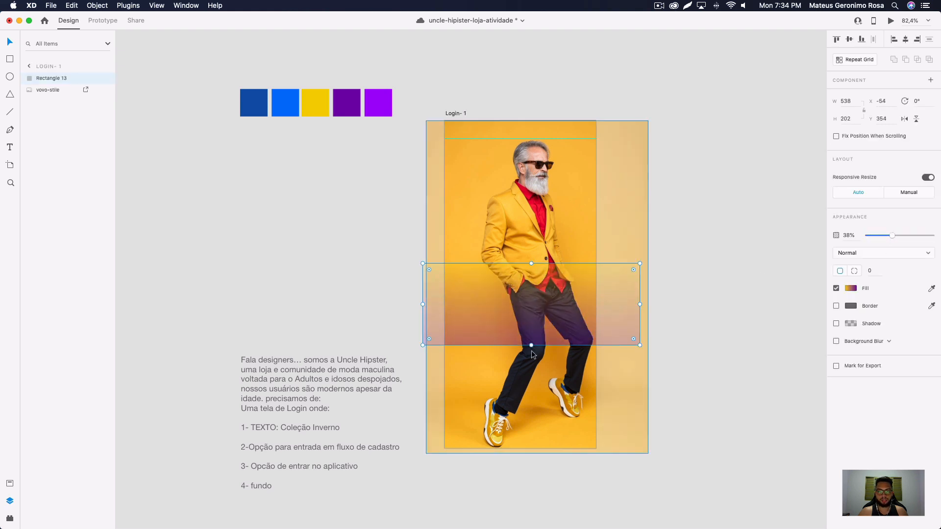
Step: Try stretching the gradient rectangle to about 554 high and moving it down to about Y 270, and undo both changes
drag(532, 346, 538, 417)
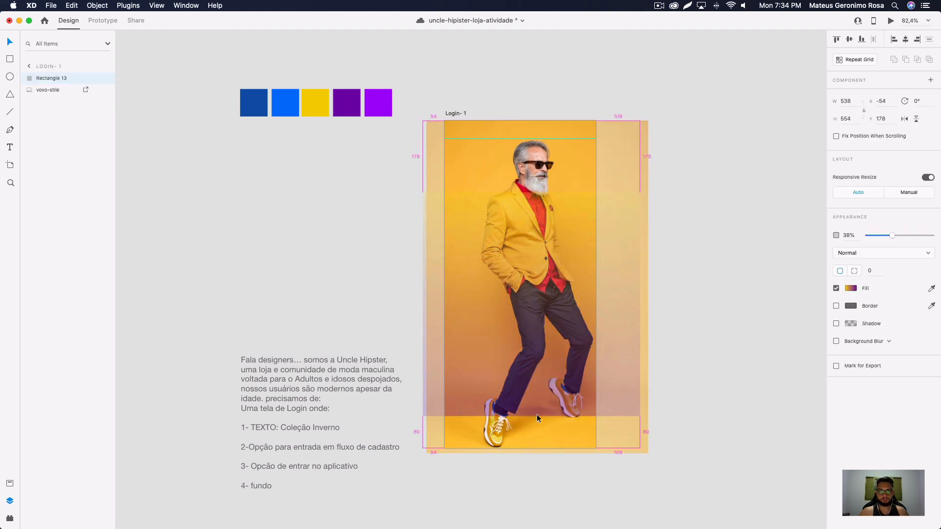
drag(561, 242, 562, 270)
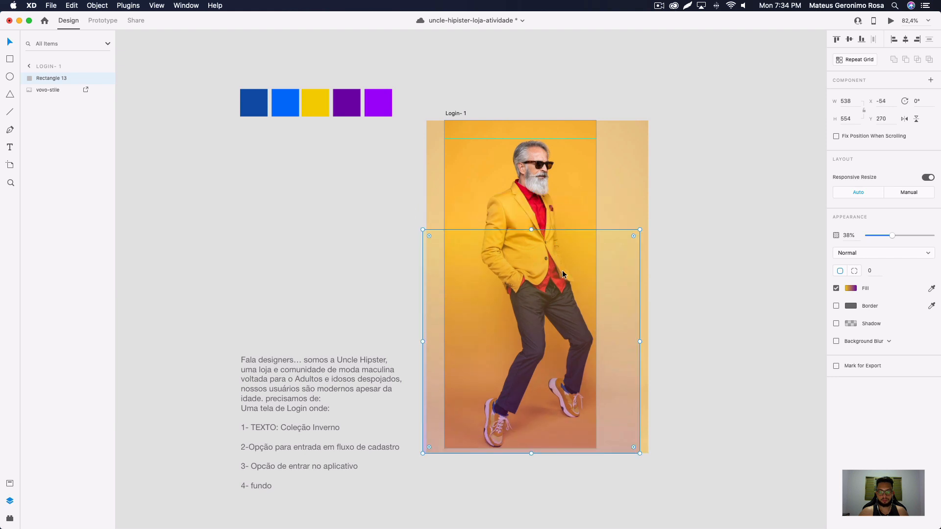
key(super+z)
key(super+z)
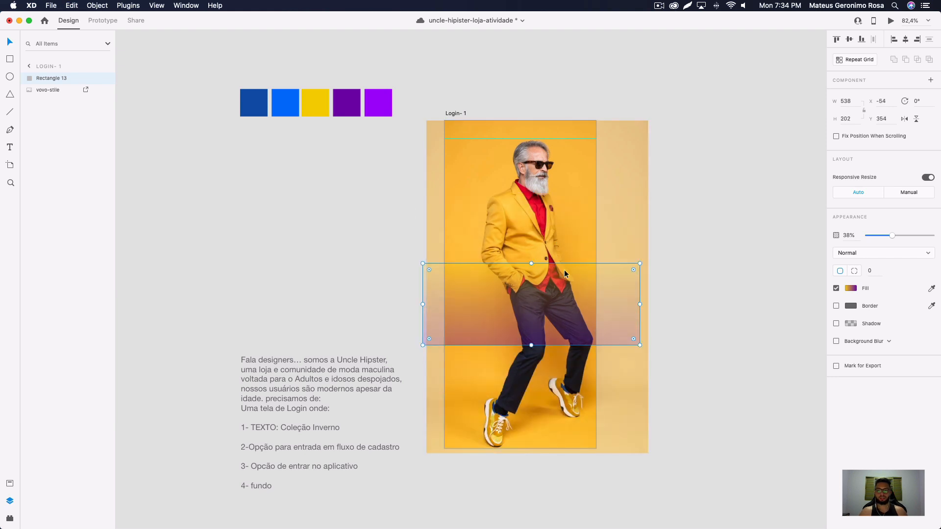
Step: Sample the bright purple palette swatch as the colour of the rectangle's first gradient stop
click(850, 290)
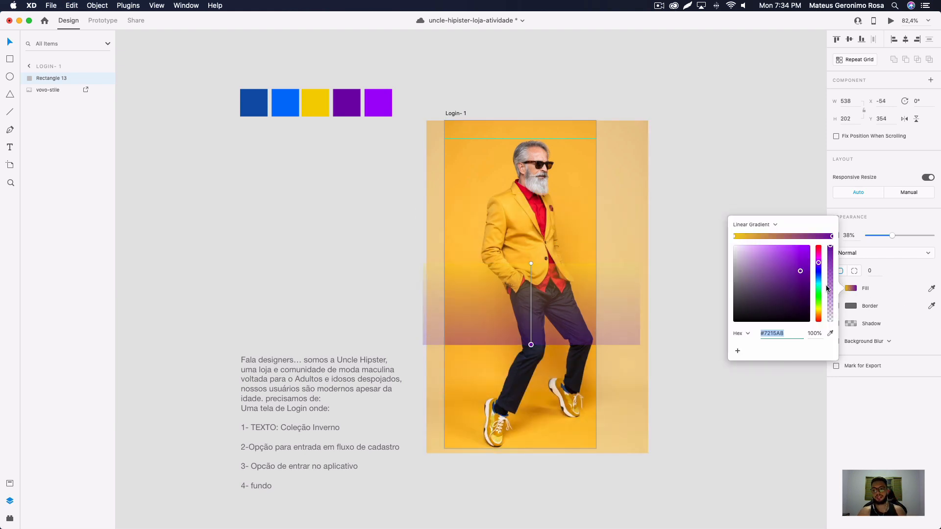
click(735, 236)
click(830, 333)
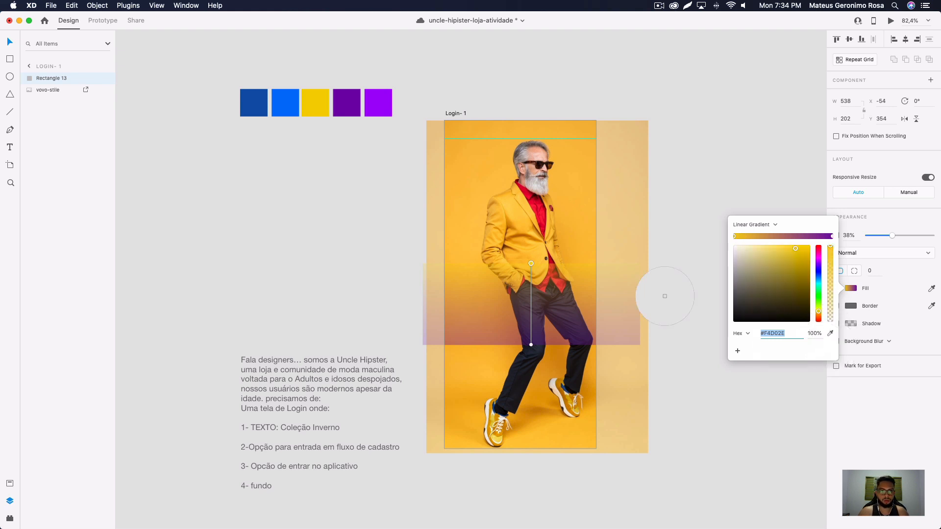
click(387, 103)
click(589, 75)
click(591, 295)
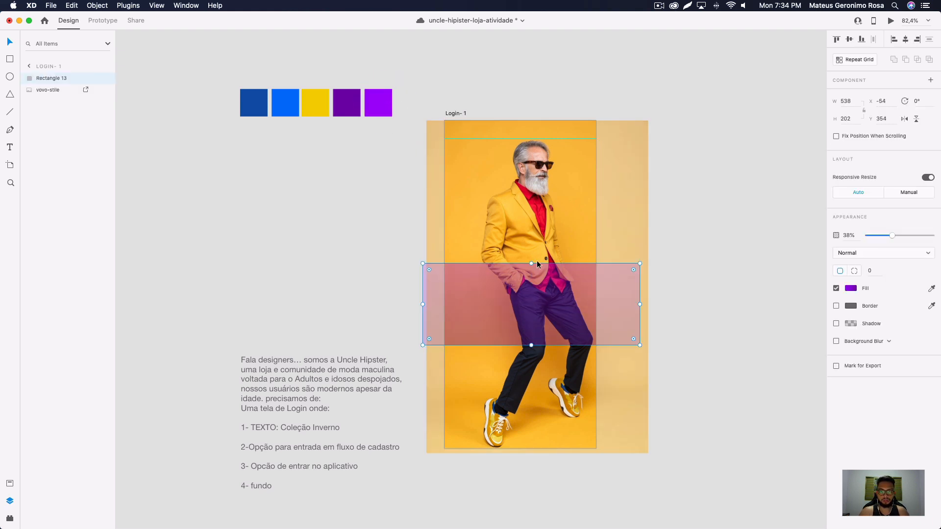
Step: Increase the gradient rectangle's height to about 326 and set its opacity to 55%
drag(532, 264, 558, 238)
drag(886, 237, 902, 236)
Step: Lower the opacity of the rectangle's first gradient stop to 0% so the purple fades out toward the man's chest
click(851, 289)
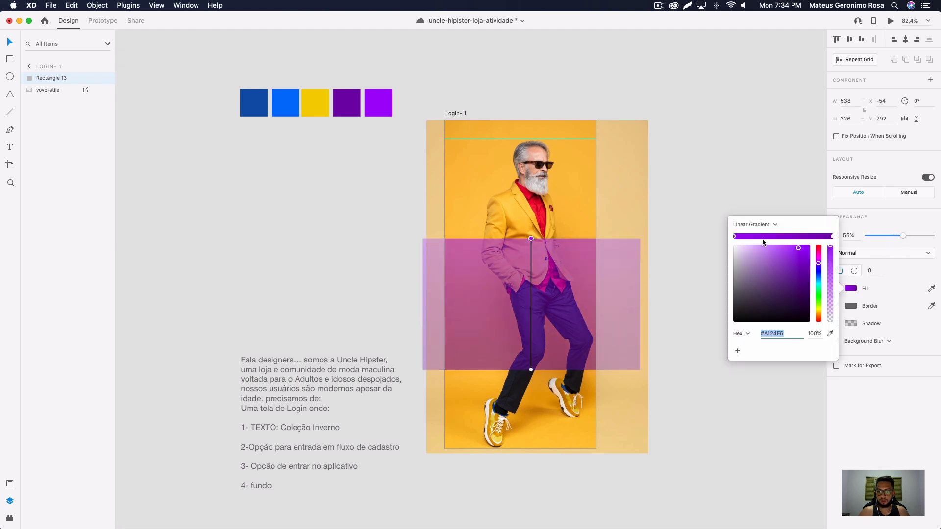
click(734, 237)
drag(830, 247, 826, 320)
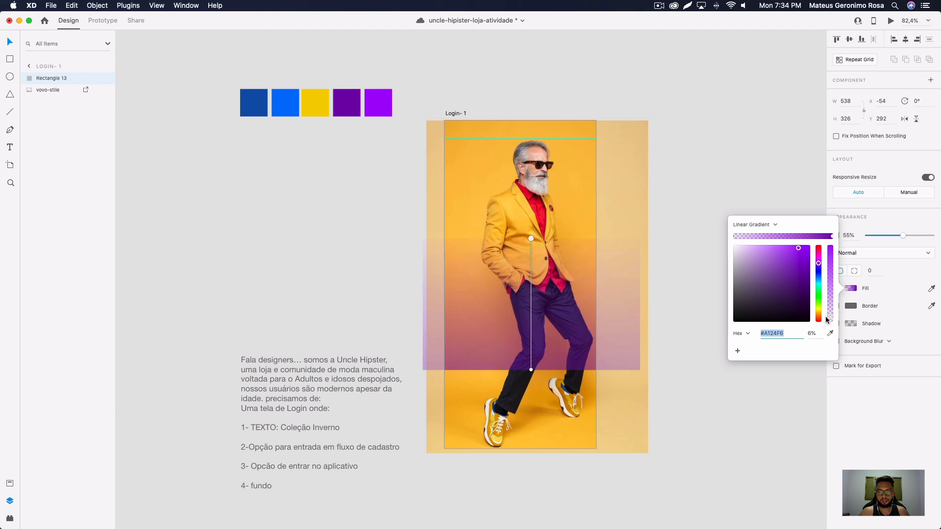
click(631, 374)
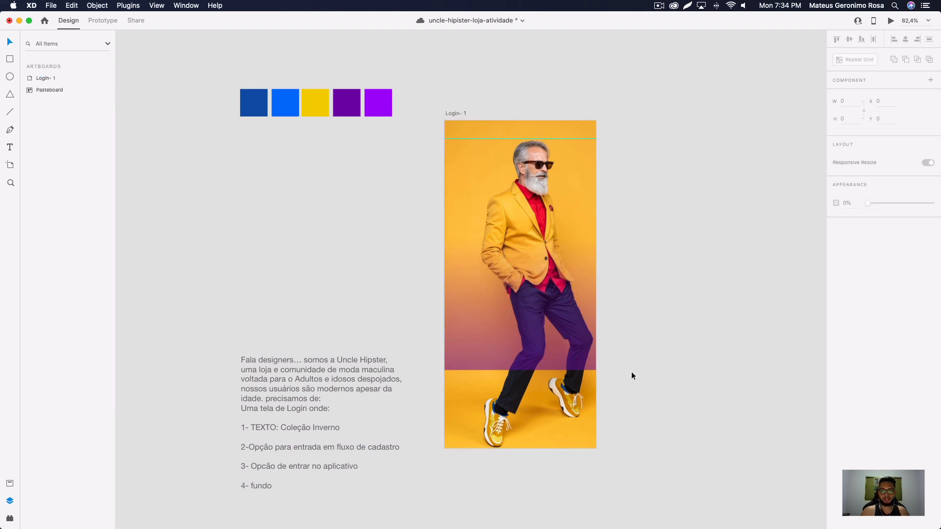
Step: Extend the gradient rectangle to the artboard's lower edge and up to the man's beard, about 668 high at Y 149
click(565, 366)
drag(531, 370, 534, 452)
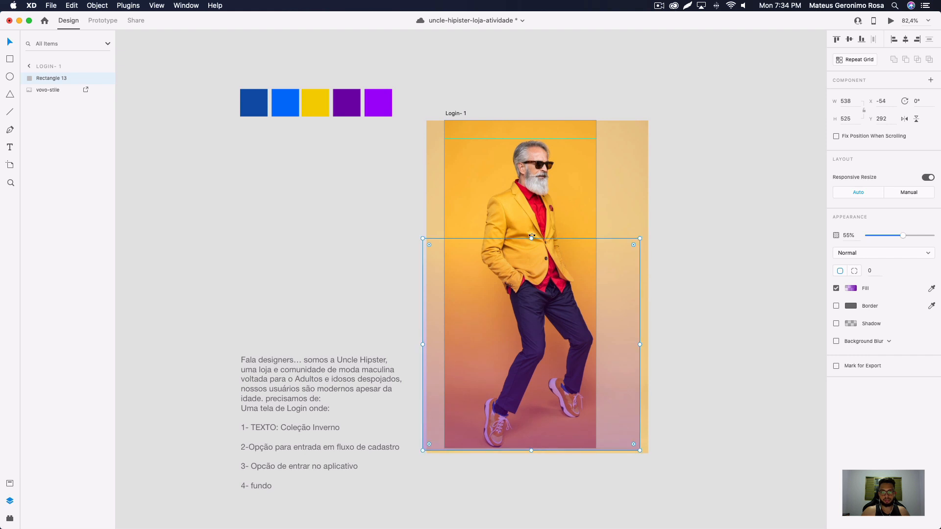
drag(530, 238, 535, 180)
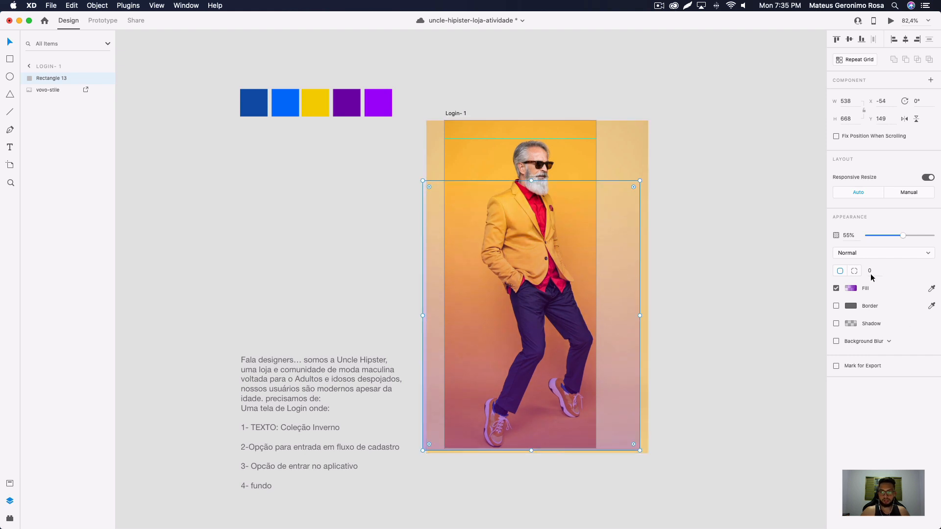
Step: Raise the gradient rectangle's overall opacity to make the purple stronger over the man's legs and shoes
click(853, 290)
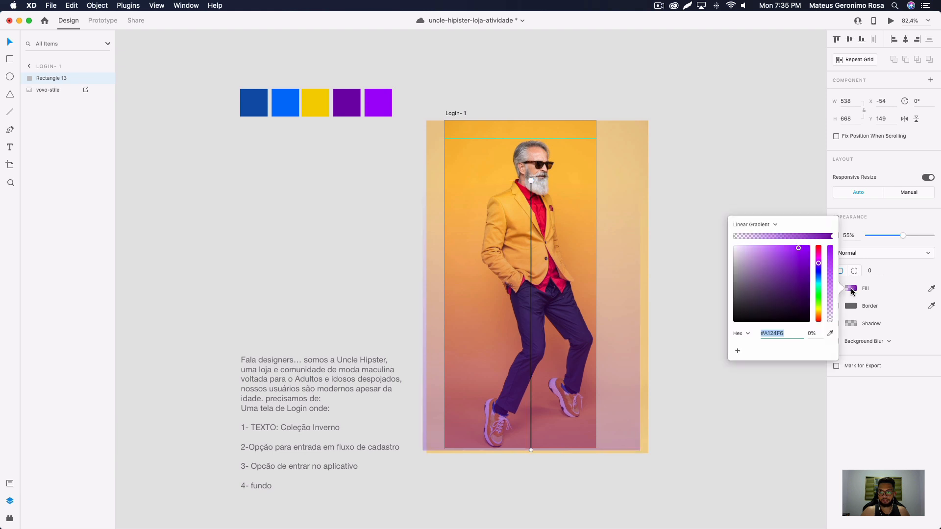
click(910, 239)
mouse_move(909, 239)
mouse_down()
mouse_move(938, 238)
mouse_move(925, 239)
mouse_up()
click(743, 257)
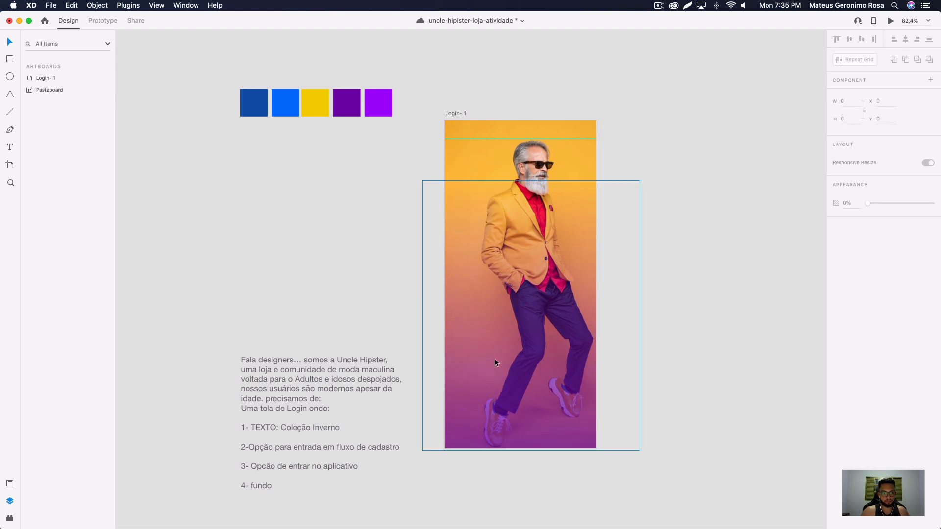
Step: Lock both the gradient rectangle and the vovo-stile photo on the Login- 1 artboard
scroll(641, 301, right, 3)
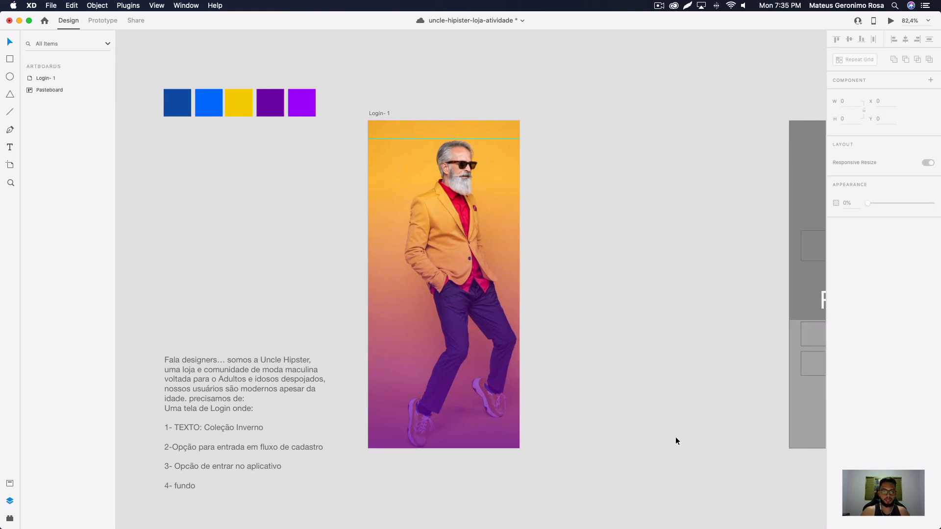
drag(420, 256, 649, 318)
drag(654, 358, 441, 185)
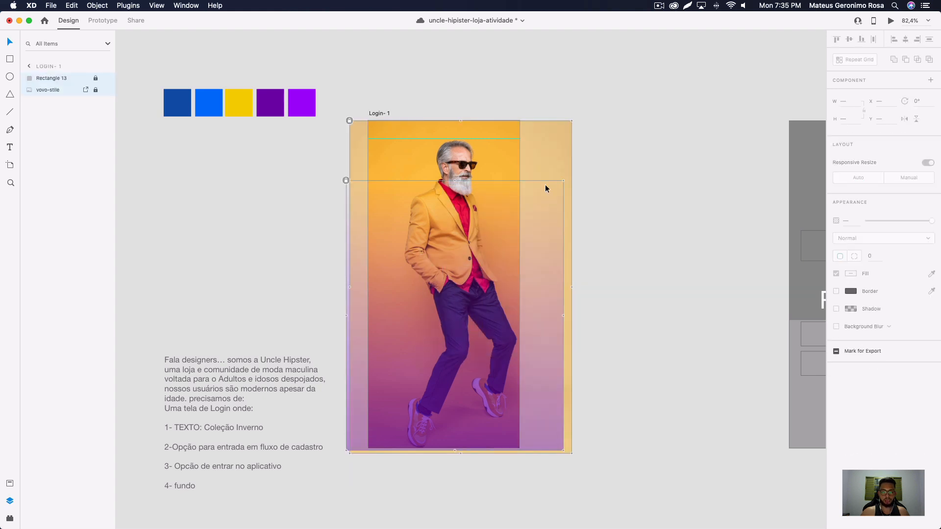
click(603, 203)
Step: Add the white text "Uncle" beside the man's legs on the Login- 1 artboard and enlarge it to title size
drag(477, 242, 576, 208)
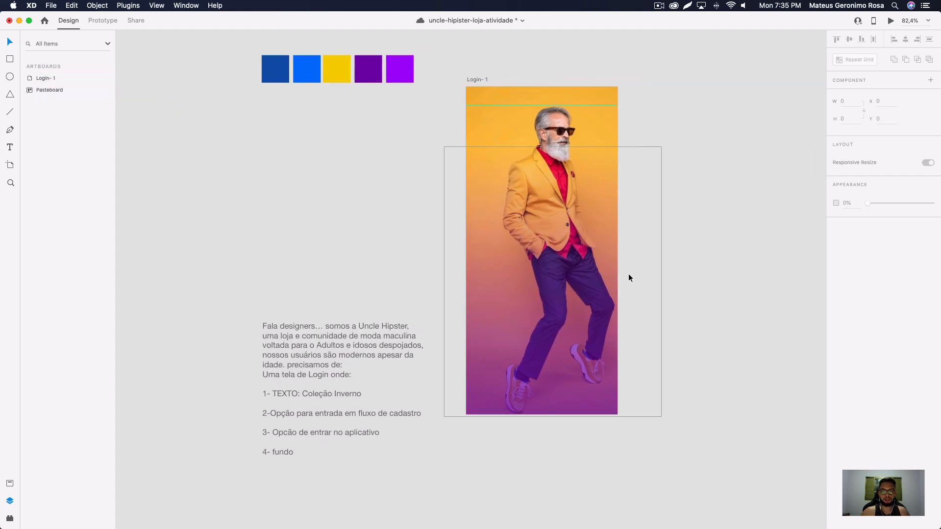
scroll(628, 276, up, 2)
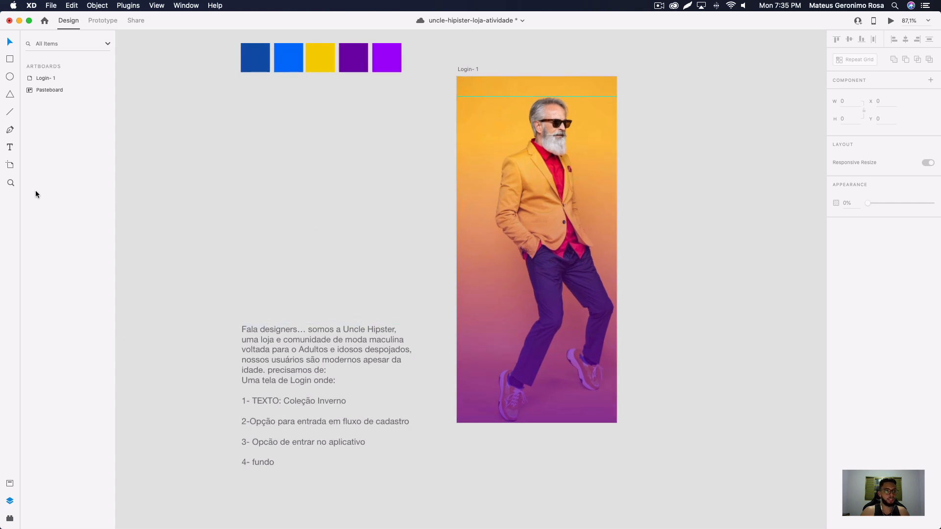
click(485, 300)
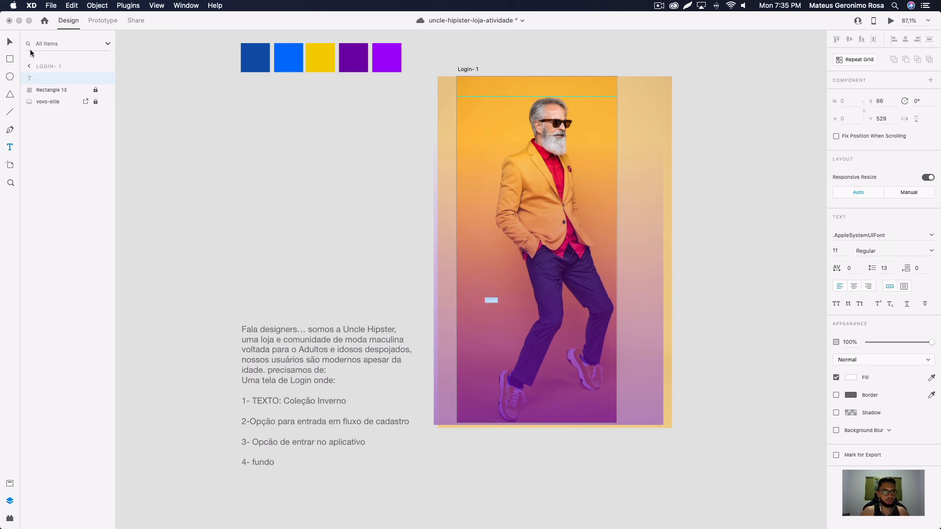
click(8, 43)
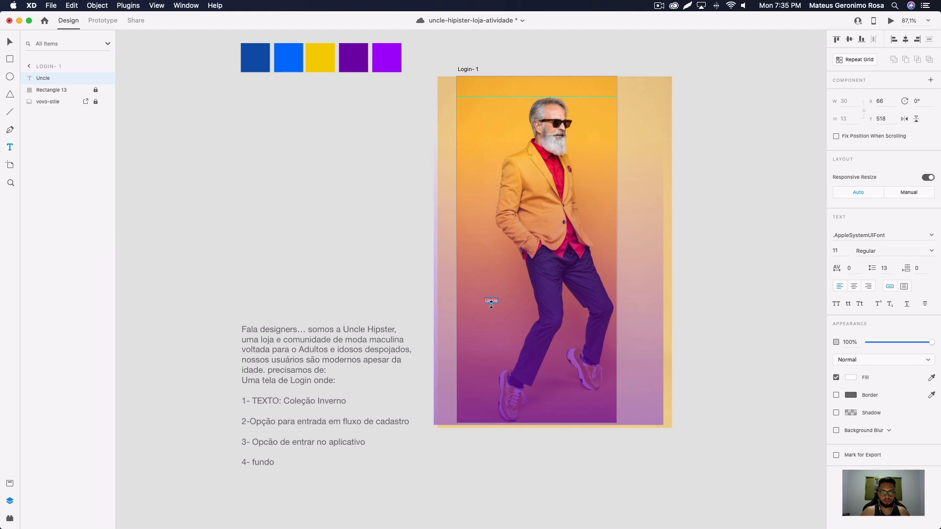
mouse_move(491, 304)
mouse_down()
mouse_move(492, 362)
mouse_move(555, 318)
mouse_up()
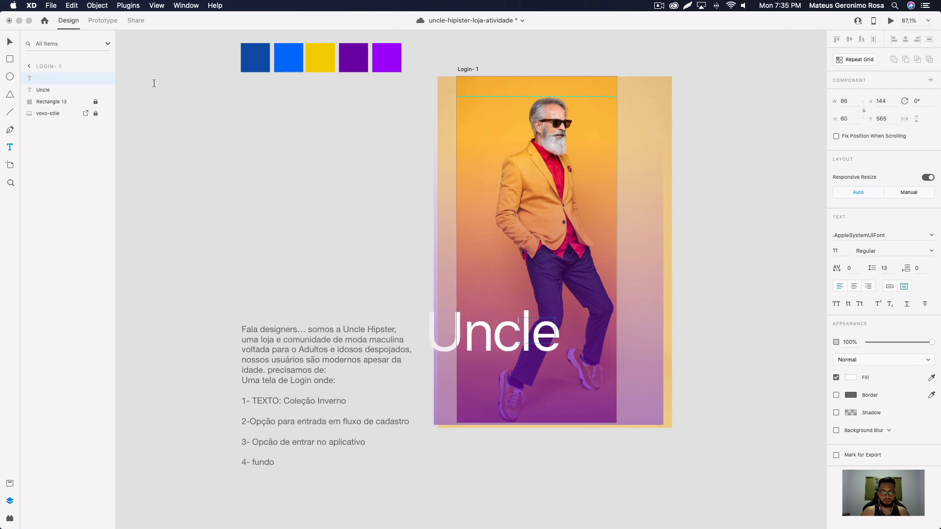
key(Escape)
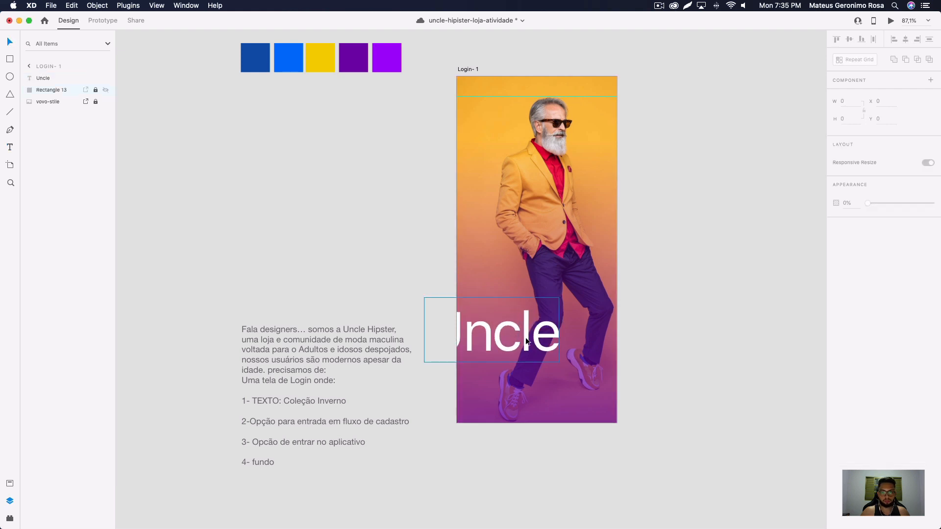
Step: Move the Uncle text inside the Login- 1 artboard over the man's legs and set its font to Bebas
drag(525, 343, 546, 316)
double_click(544, 315)
click(851, 237)
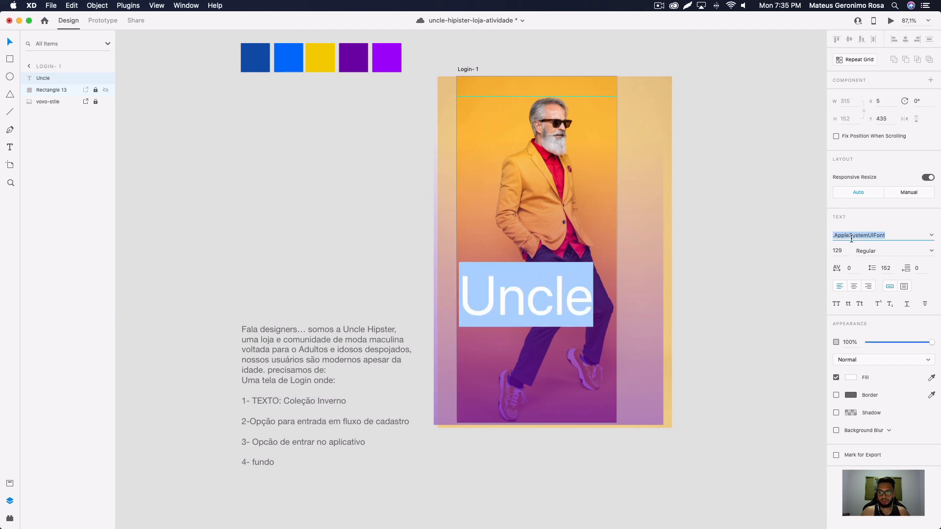
key(Down)
key(Down)
key(Down)
key(Down)
key(Down)
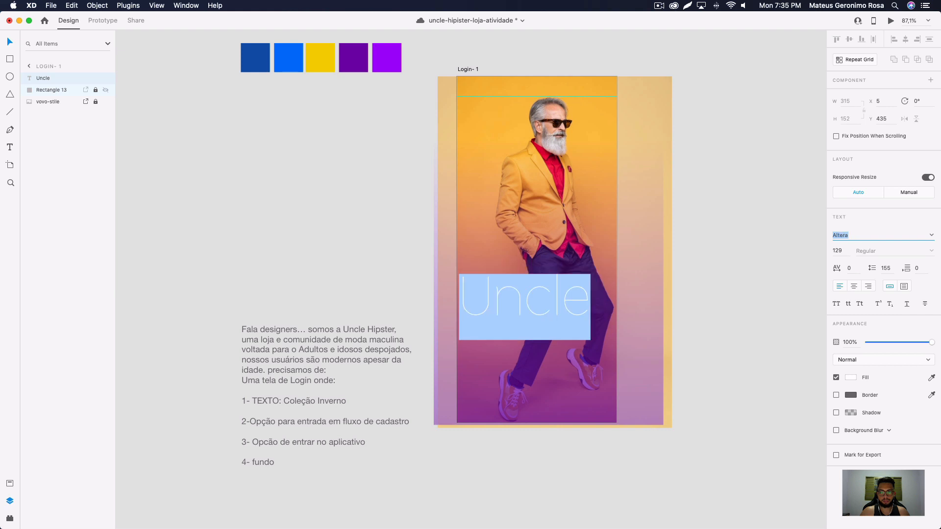
key(Down)
key(Down)
key(Down)
key(Down)
key(Down)
key(Down)
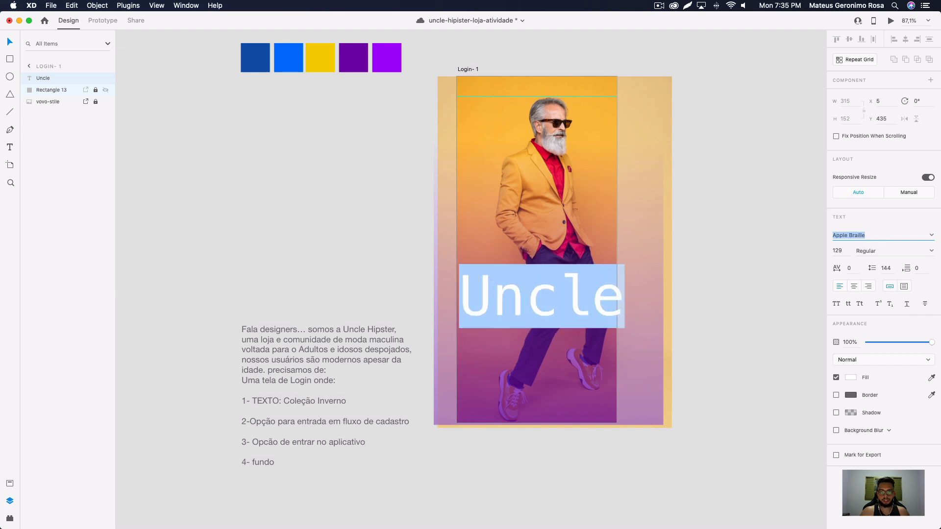
key(Down)
key(Down)
key(Down)
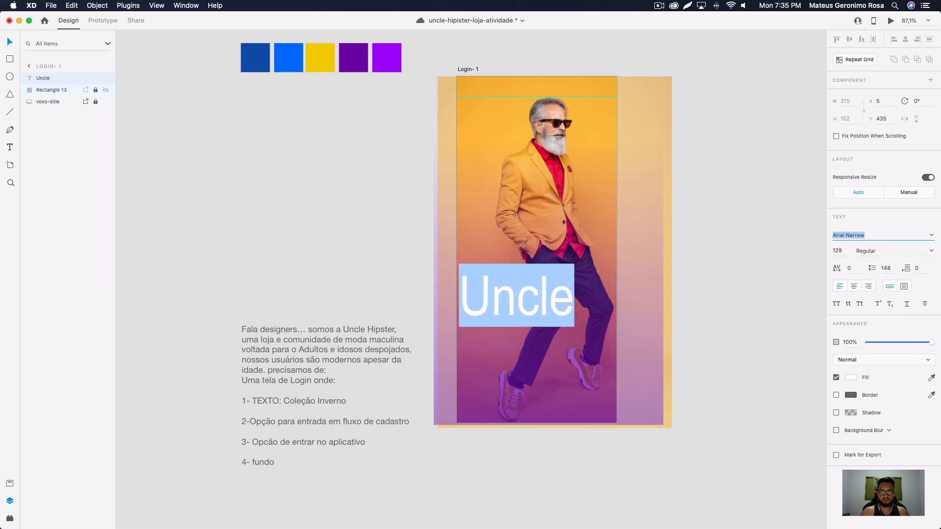
text(ebas)
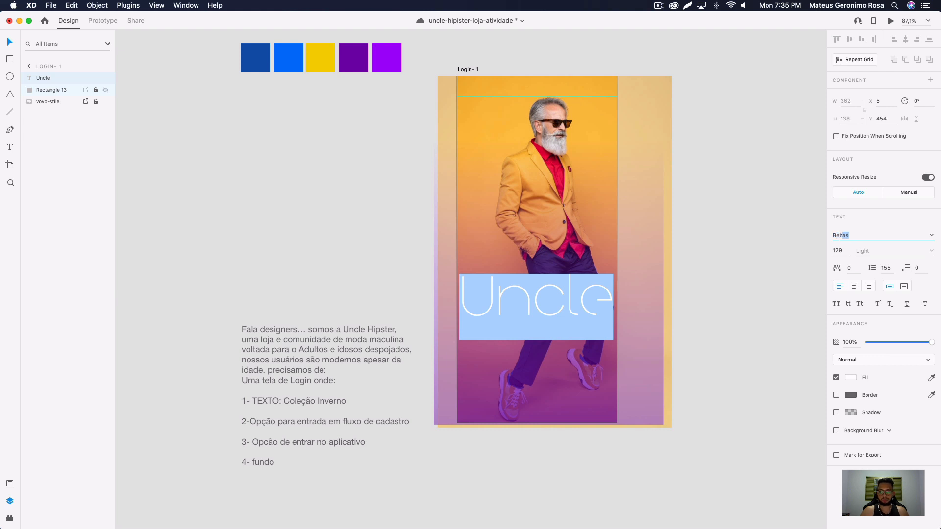
key(Return)
click(844, 231)
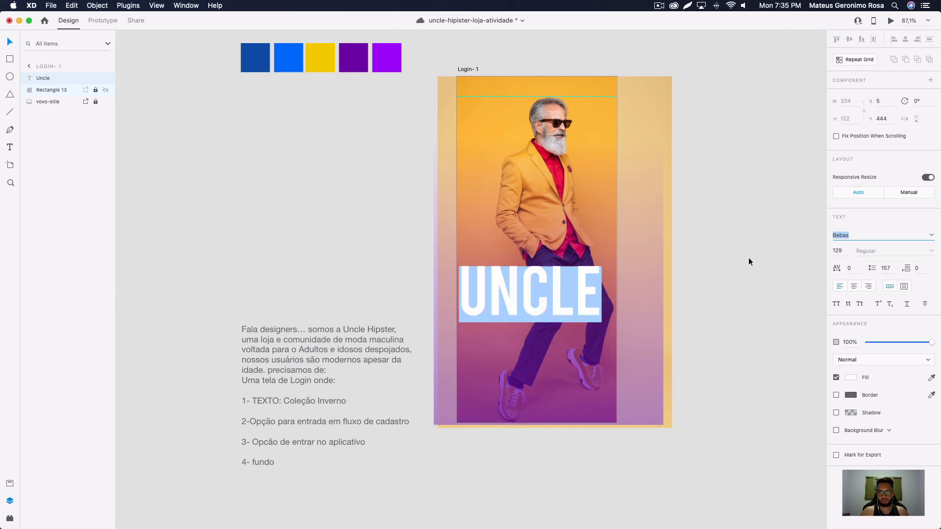
Step: Duplicate the Uncle text and place the copy directly below the original
click(534, 298)
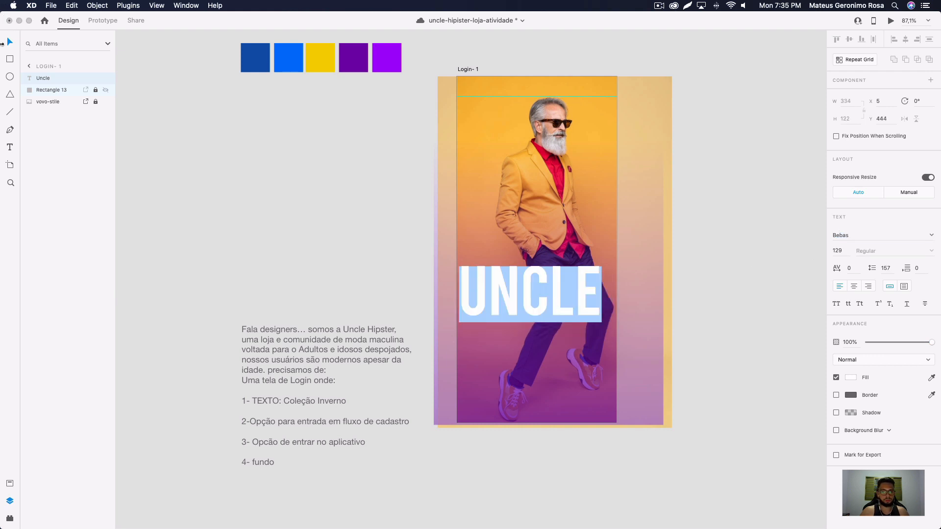
click(10, 44)
drag(577, 295, 559, 374)
Step: Copy the word Hipster from the brief and replace the lower Uncle copy's text with it
click(374, 330)
double_click(374, 329)
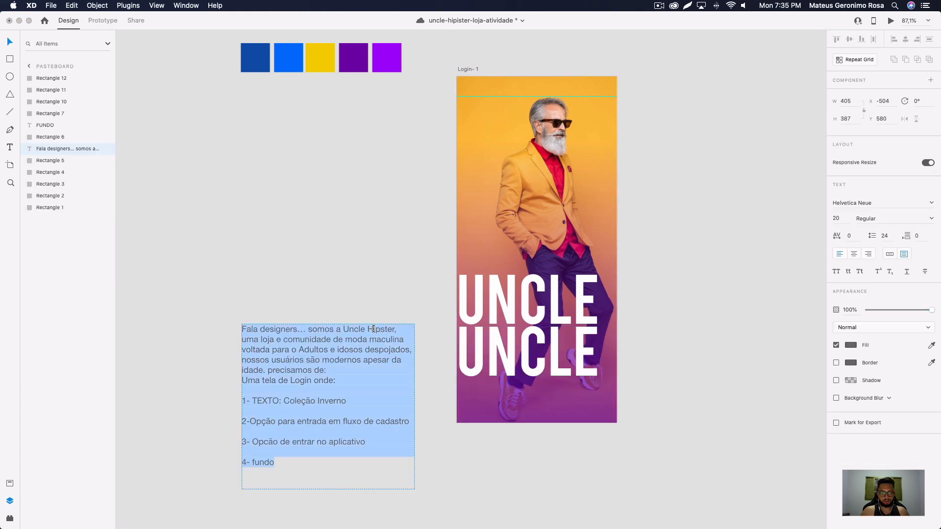
double_click(374, 329)
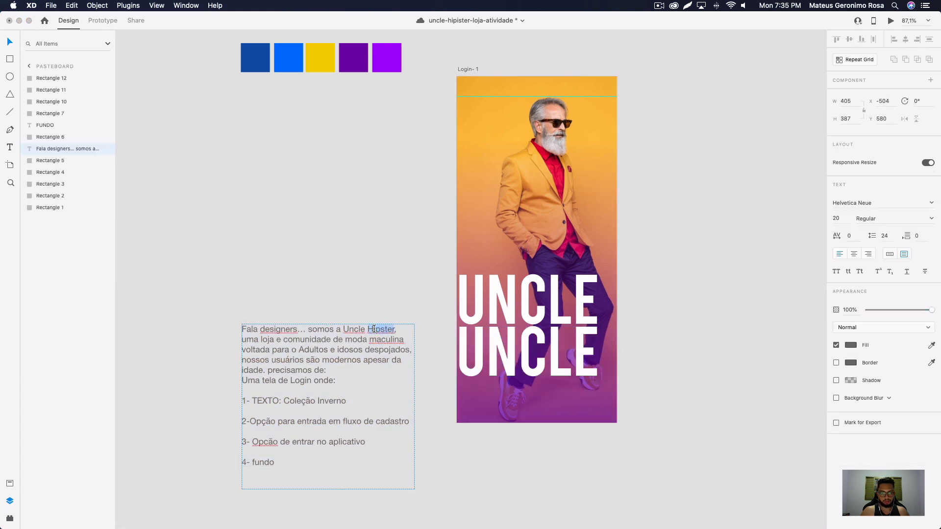
key(super+c)
double_click(501, 346)
key(super+v)
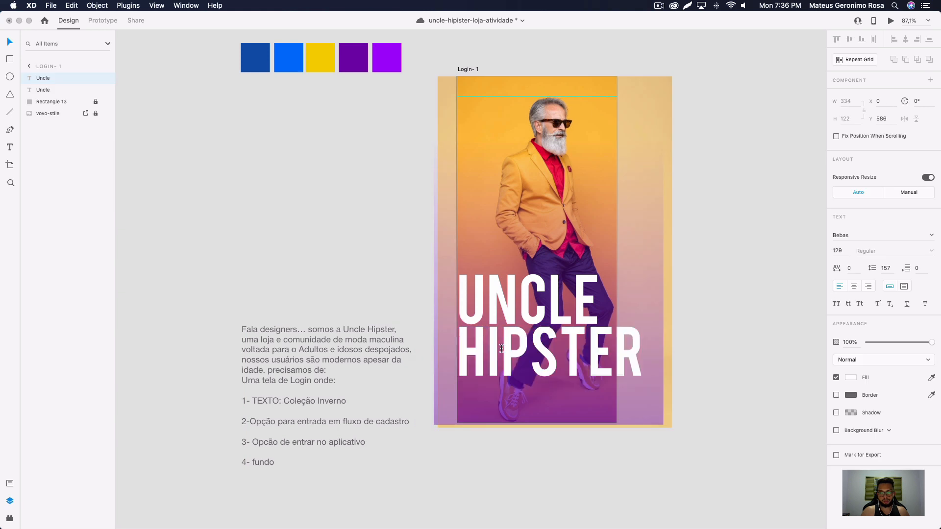
double_click(501, 348)
key(Escape)
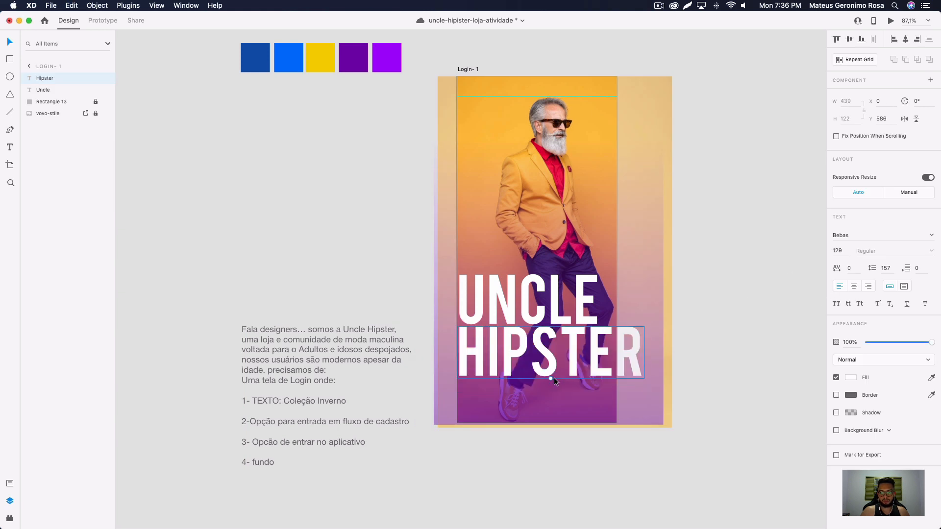
Step: Scale the Hipster text down to font size 97 and align it beneath Uncle so both words match in width
drag(551, 378, 551, 367)
drag(597, 348, 579, 345)
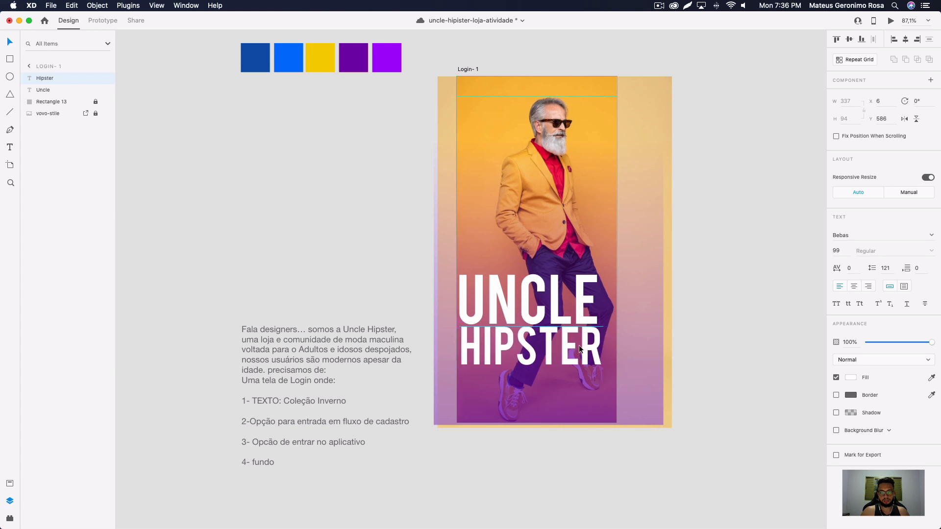
click(574, 351)
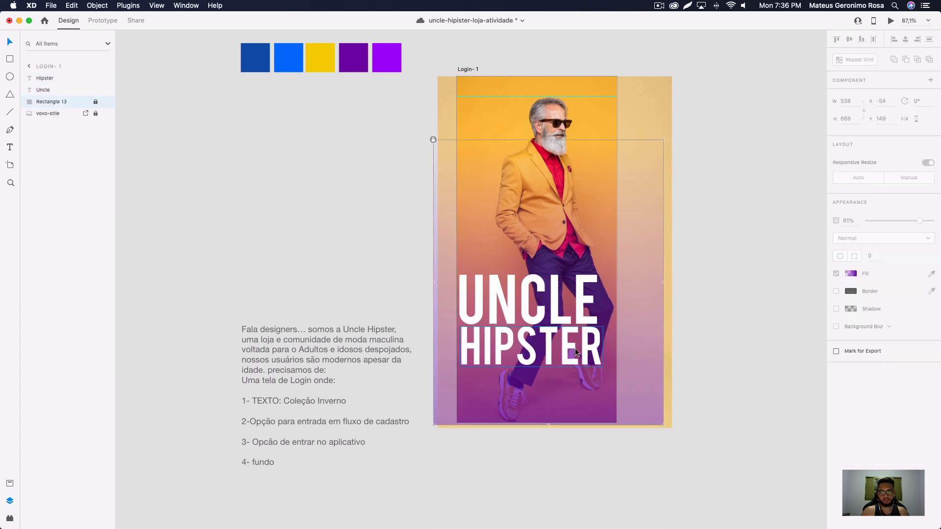
click(574, 351)
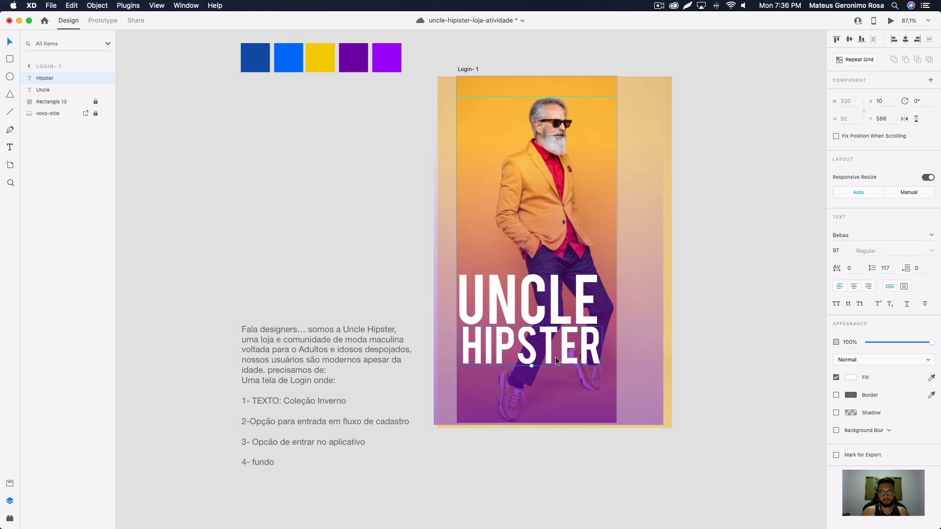
drag(556, 361, 553, 361)
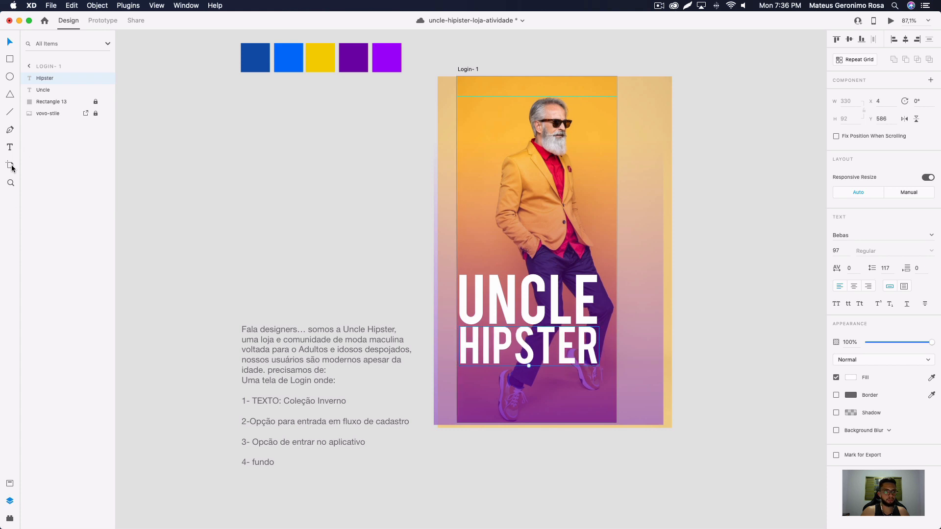
Step: Search the Icons 4 Design plugin for "glass" and insert the ios-glasses icon into the artboard
click(9, 520)
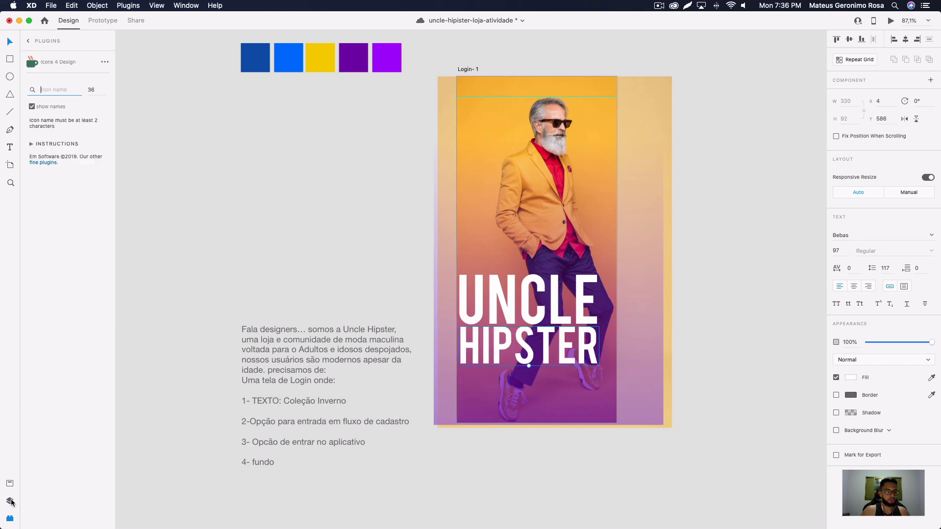
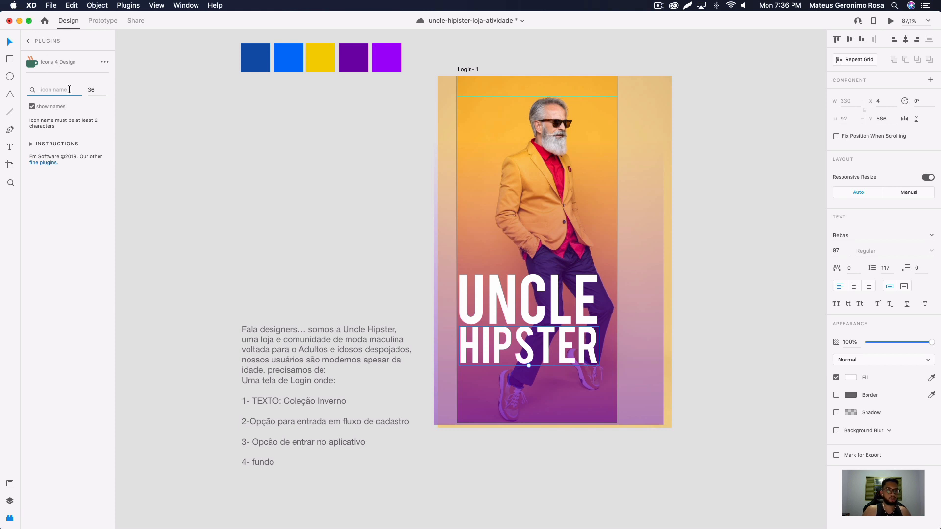
text(g)
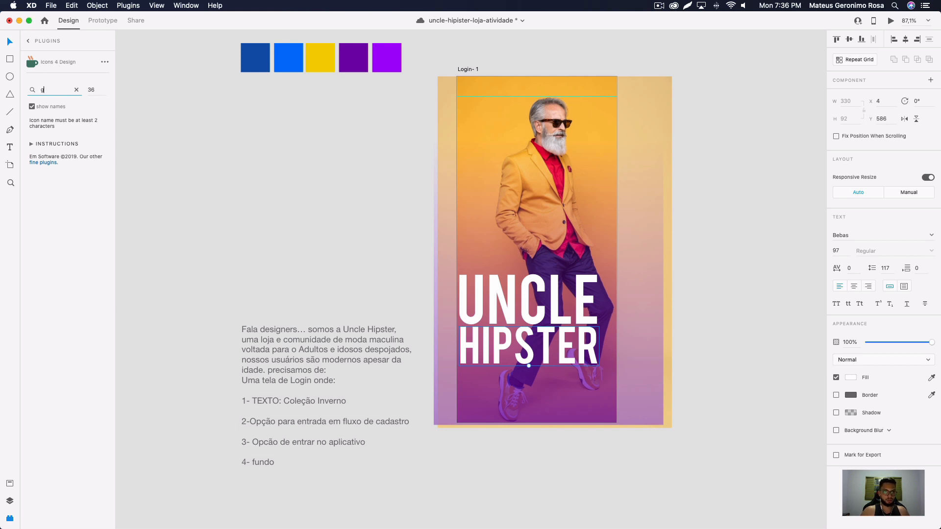
text(lass)
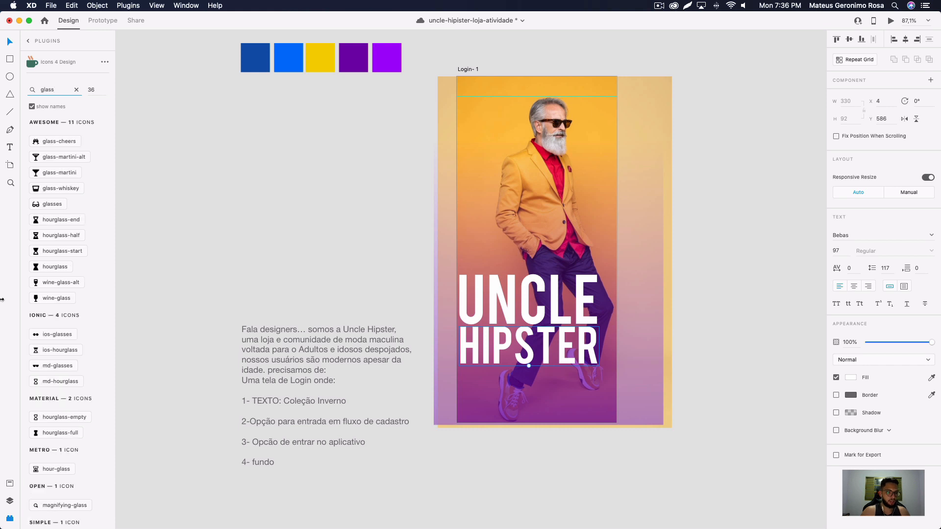
scroll(56, 211, down, 2)
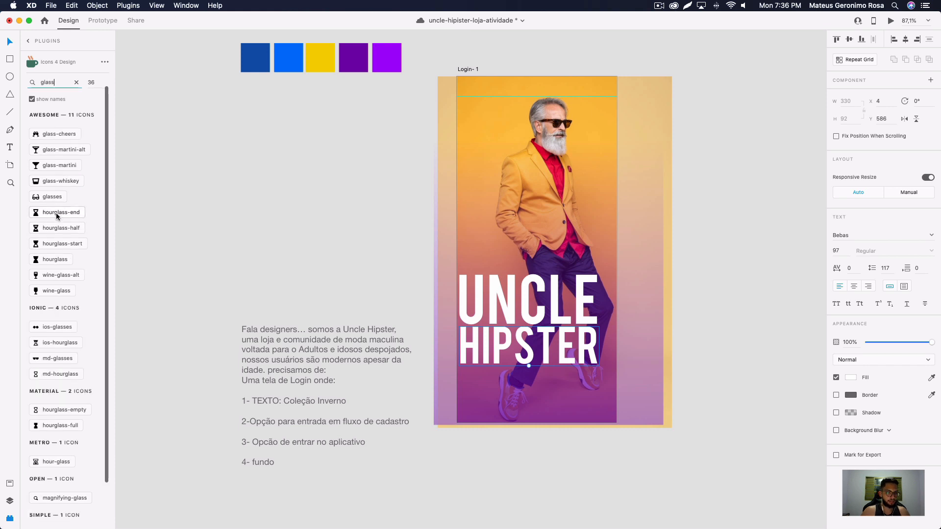
scroll(59, 212, up, 3)
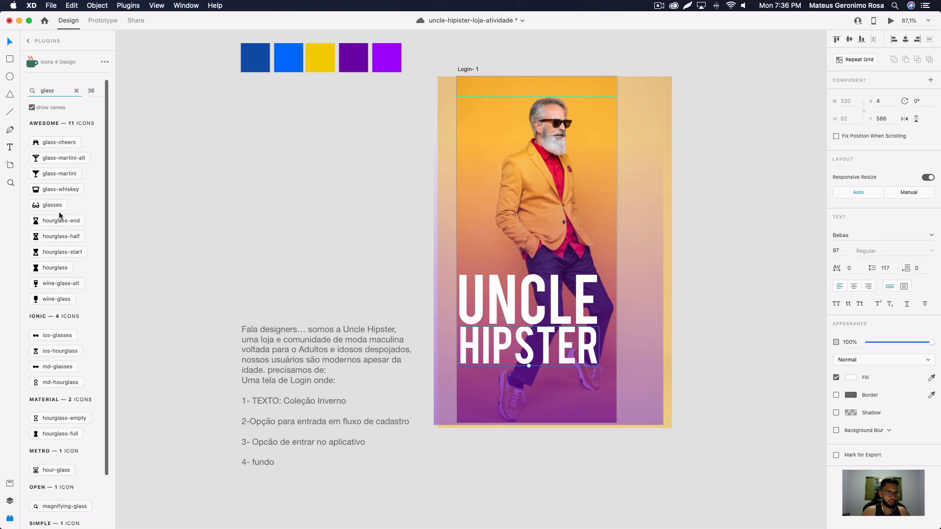
scroll(71, 290, down, 1)
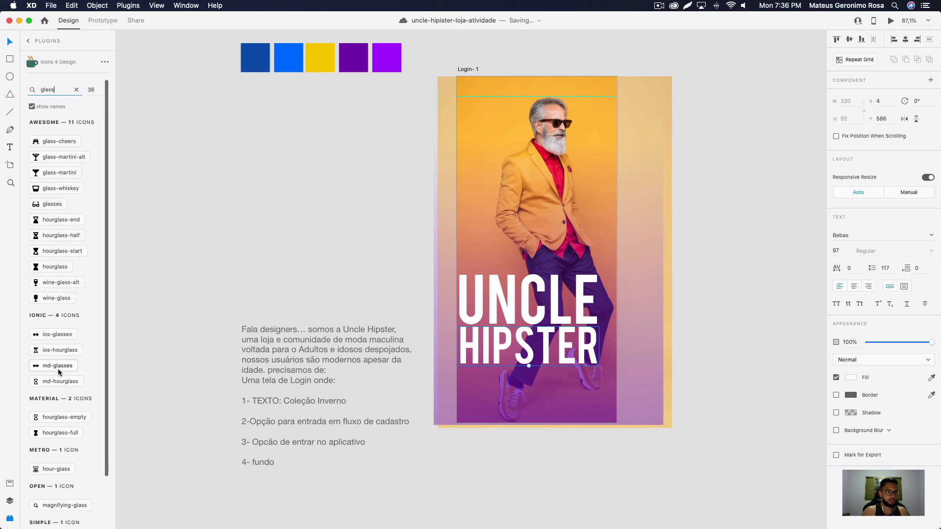
click(454, 321)
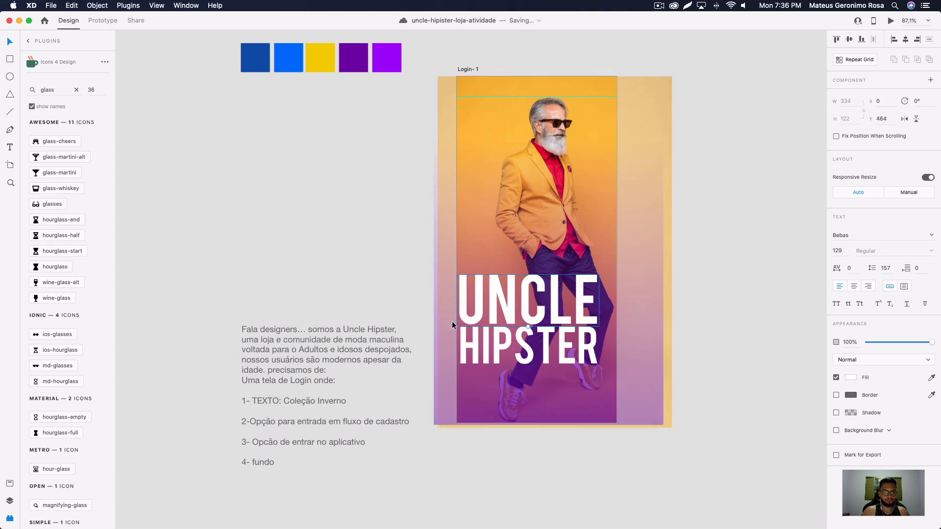
click(57, 334)
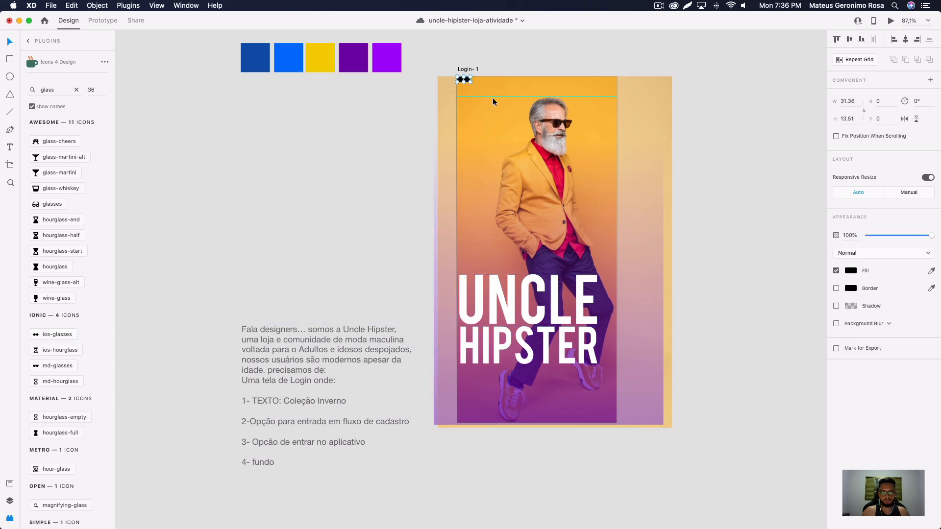
Step: Enlarge the glasses icon to about 273 px wide and place it below the Hipster text
drag(472, 84, 510, 416)
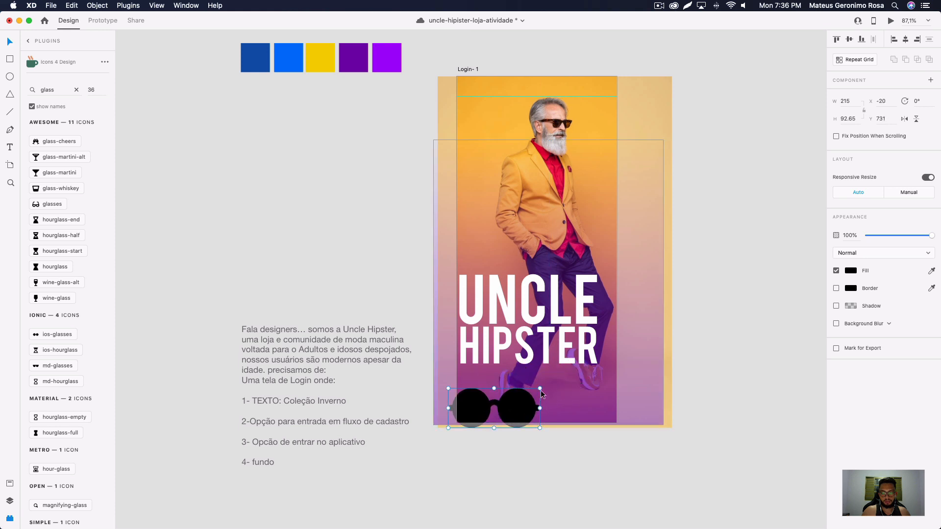
drag(543, 383, 566, 375)
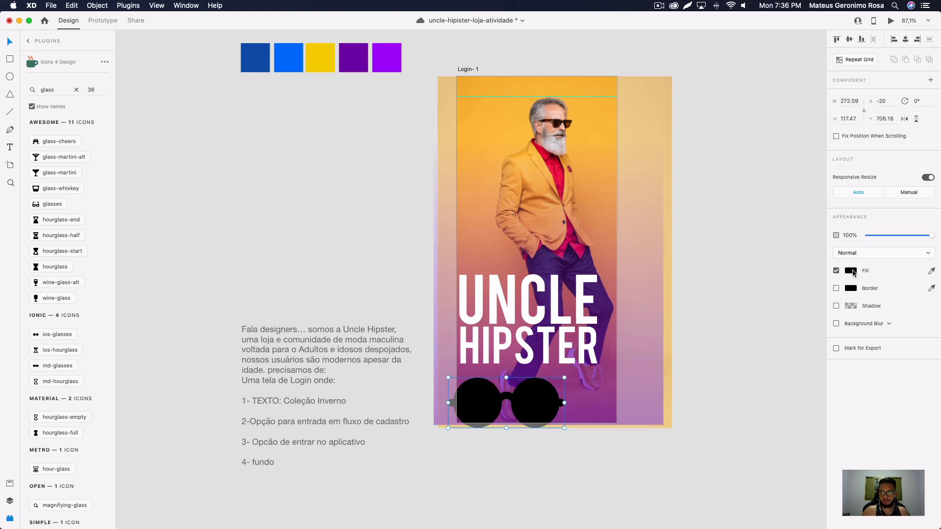
Step: Change the glasses icon's fill to white and deselect it
click(853, 273)
click(728, 229)
click(519, 476)
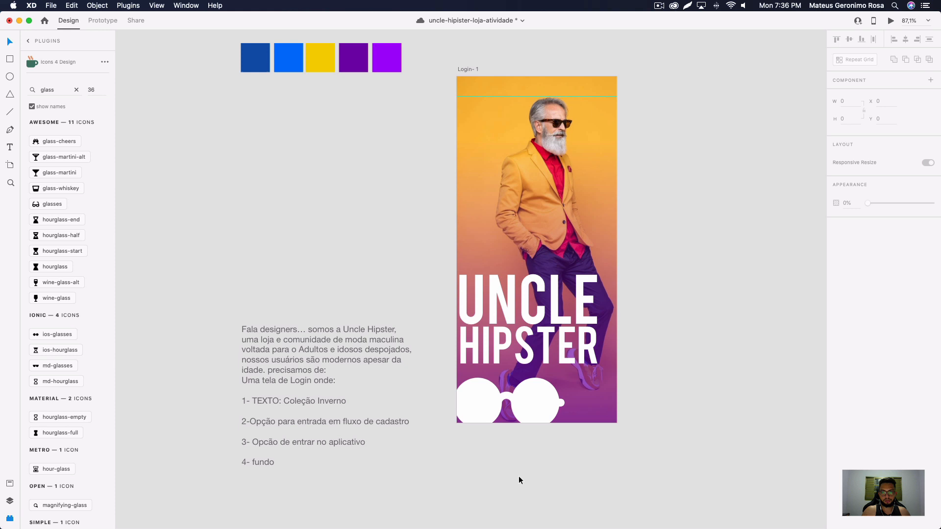
click(544, 419)
click(686, 452)
Step: Reduce the glasses icon to about 210 px wide and move it above the Uncle text
scroll(690, 300, up, 2)
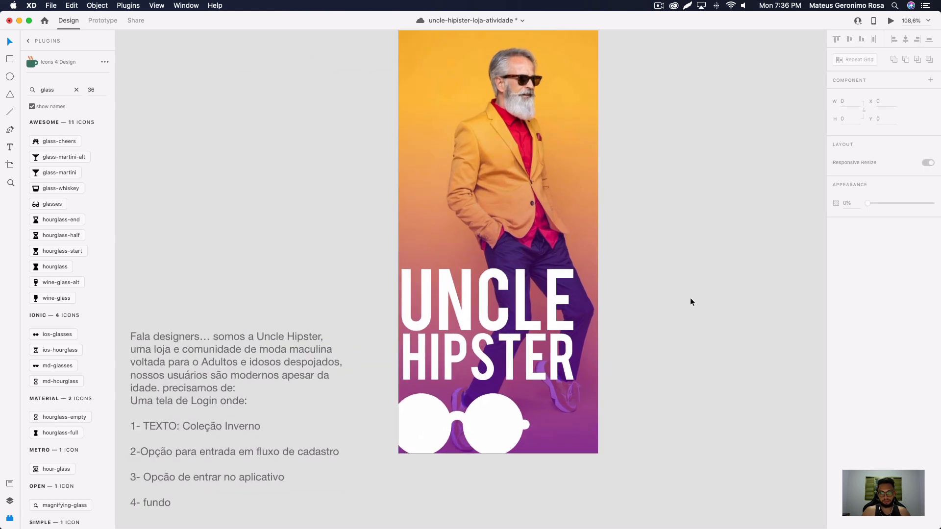
scroll(163, 336, down, 2)
scroll(472, 309, right, 2)
scroll(472, 308, up, 2)
drag(395, 444, 404, 271)
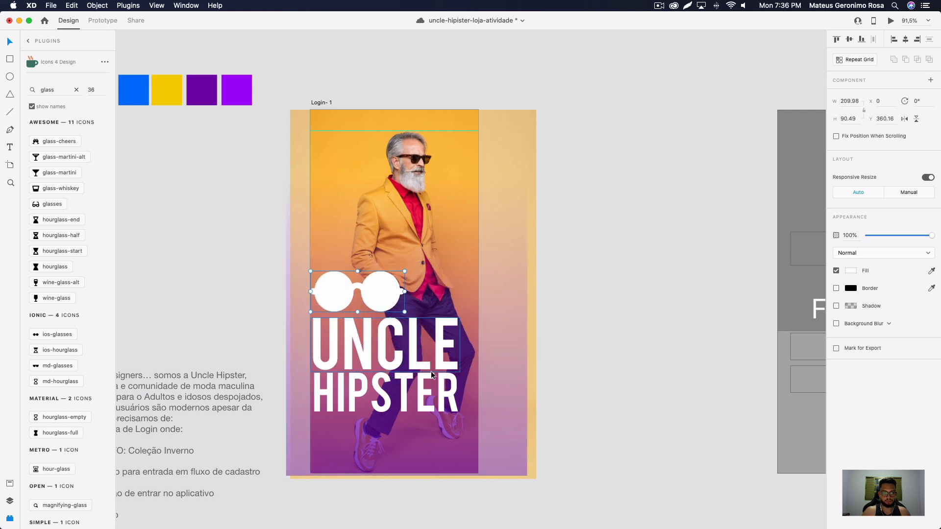
Step: Scale down the Uncle and Hipster lettering together and move the glasses icon down to sit just above it
click(432, 375)
drag(460, 322, 447, 358)
drag(373, 288, 376, 335)
Step: Select the glasses icon with the Uncle Hipster lettering and lower their opacity to 29%
shift+click(395, 390)
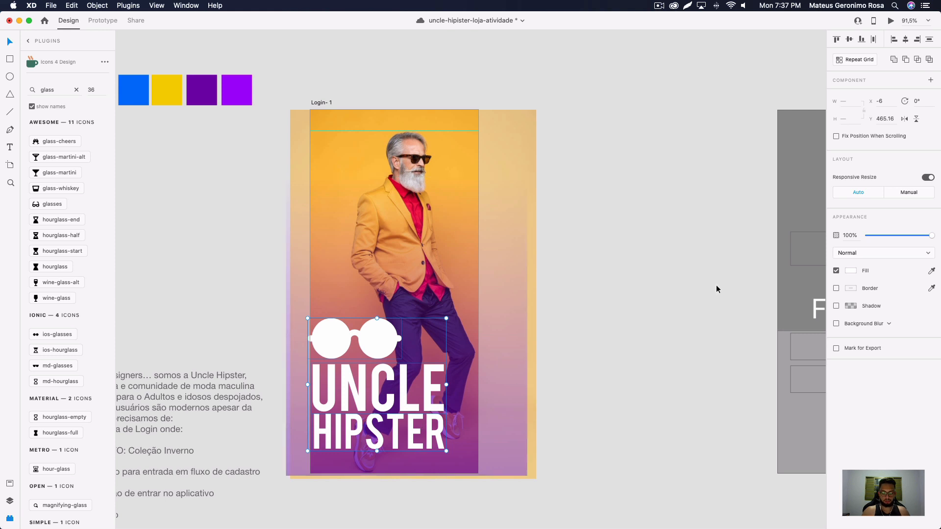
mouse_move(881, 236)
mouse_down()
mouse_move(873, 239)
mouse_move(886, 236)
mouse_up()
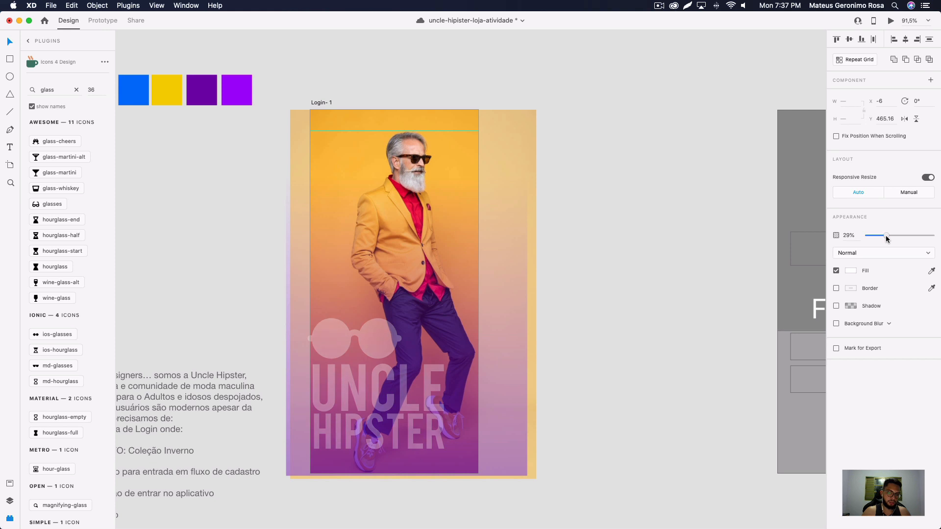
click(602, 301)
click(376, 335)
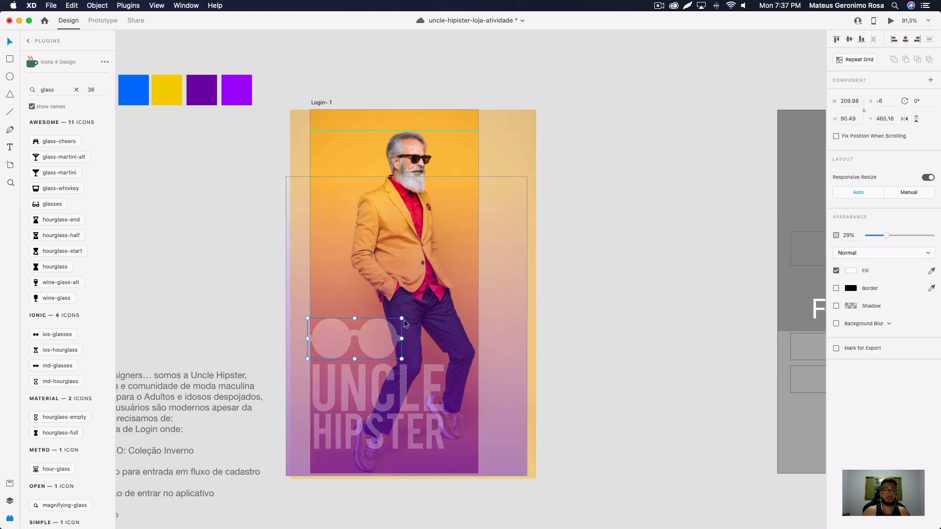
drag(401, 319, 512, 271)
drag(442, 326, 437, 288)
key(super+z)
key(super+z)
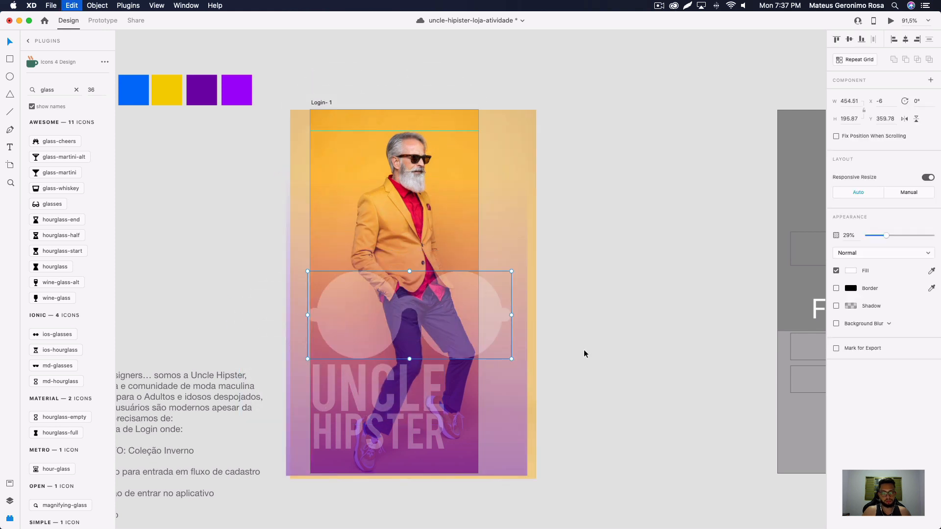
click(601, 349)
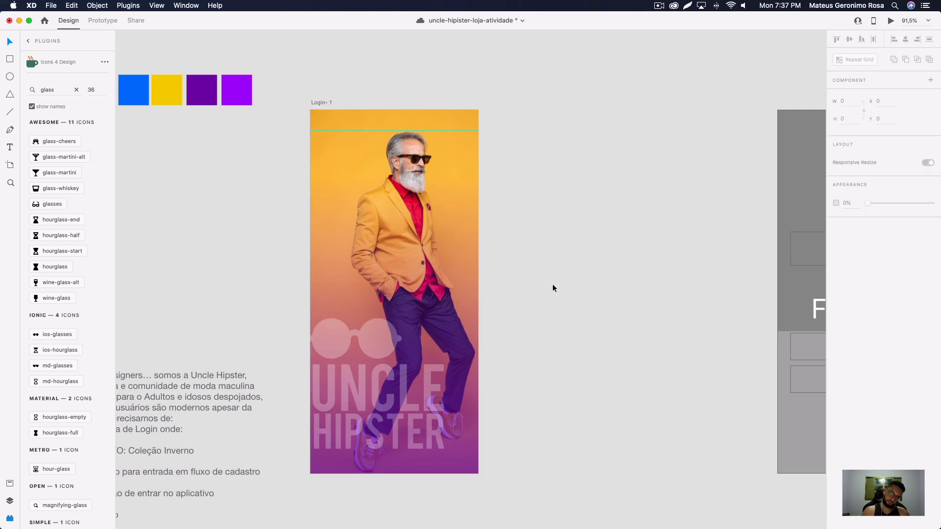
Step: Shift the glasses icon and the Uncle Hipster lettering inward so they share a left edge at X 6
scroll(552, 284, down, 2)
drag(426, 266, 471, 271)
click(387, 318)
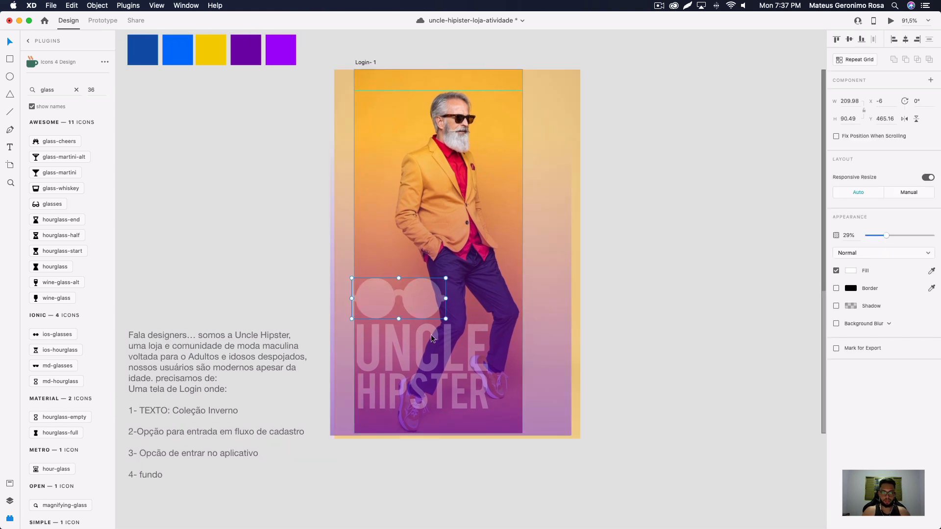
mouse_move(453, 398)
mouse_down()
mouse_move(458, 408)
mouse_move(452, 398)
mouse_up()
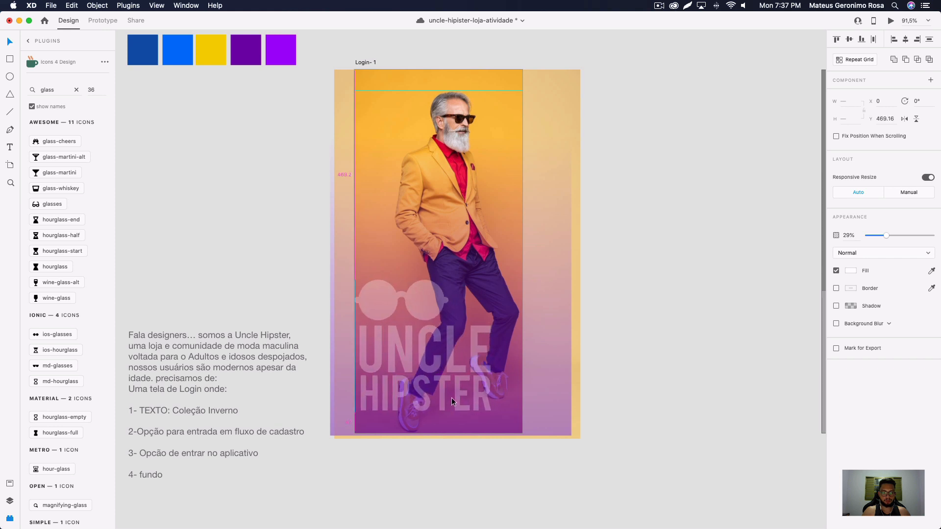
double_click(451, 397)
shift+click(402, 363)
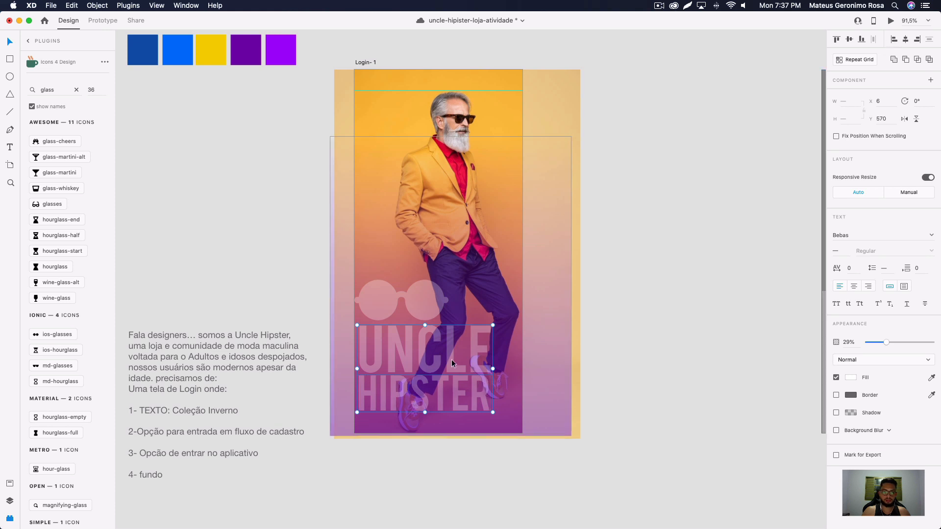
drag(392, 300, 392, 299)
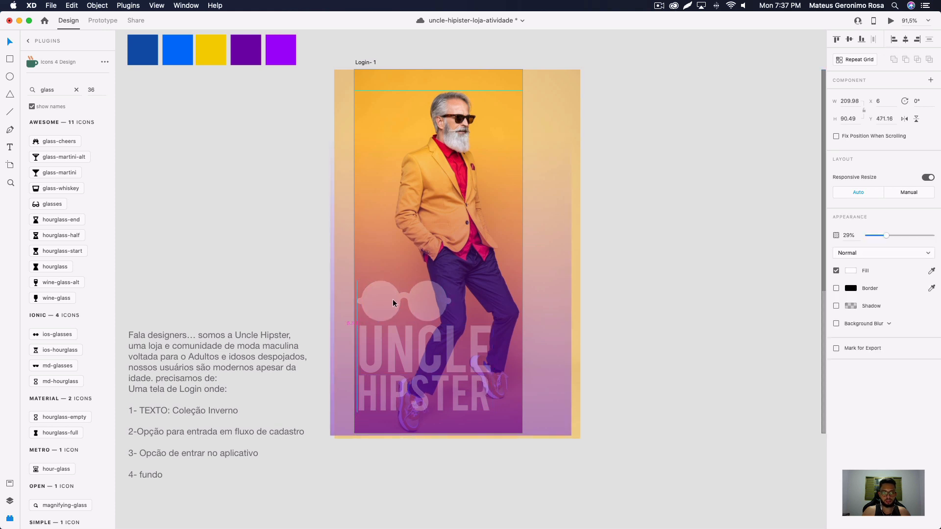
click(807, 372)
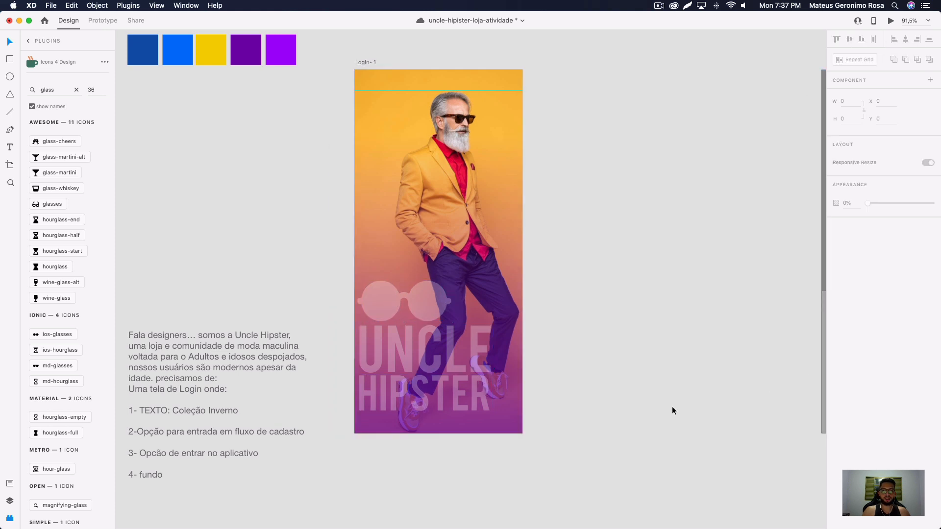
Step: Lock the glasses icon together with the Uncle and Hipster lettering
drag(635, 447, 324, 257)
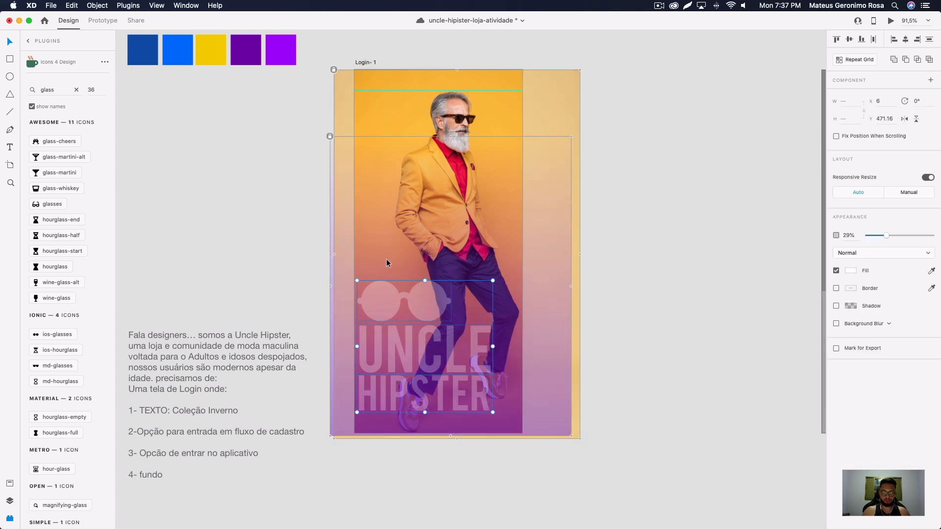
key(super+l)
click(575, 280)
drag(380, 290, 418, 323)
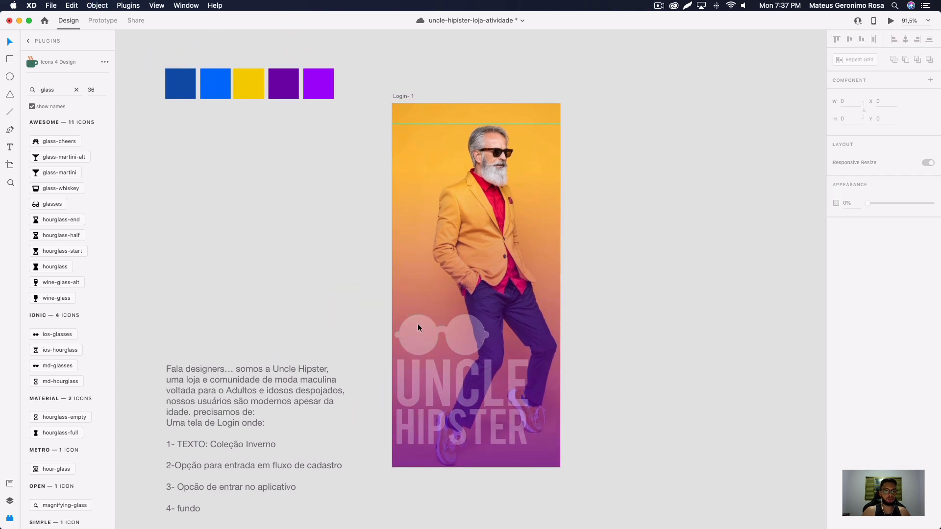
Step: Copy "Coleção Inverno" from the brief and paste it as a new text object over the man's jacket
scroll(200, 342, down, 3)
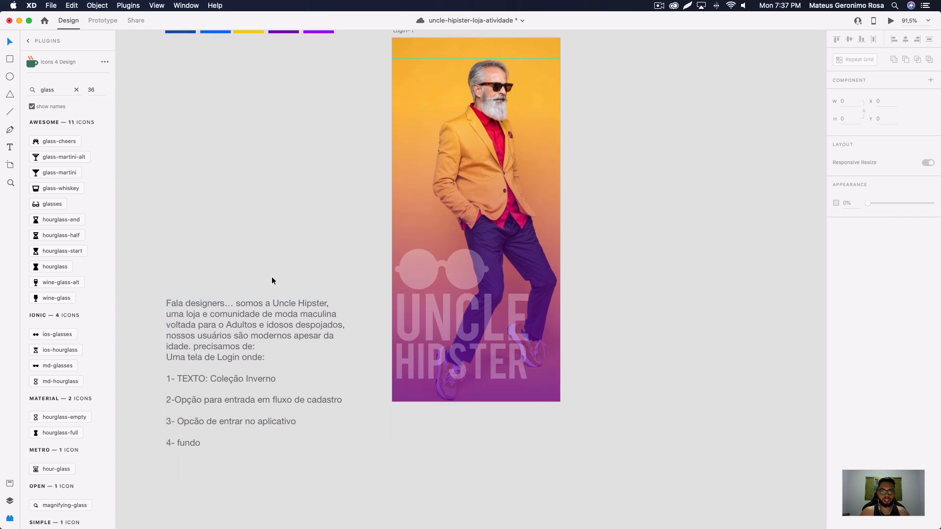
scroll(287, 292, up, 2)
click(222, 404)
drag(231, 408, 276, 412)
triple_click(225, 412)
key(super+c)
key(Escape)
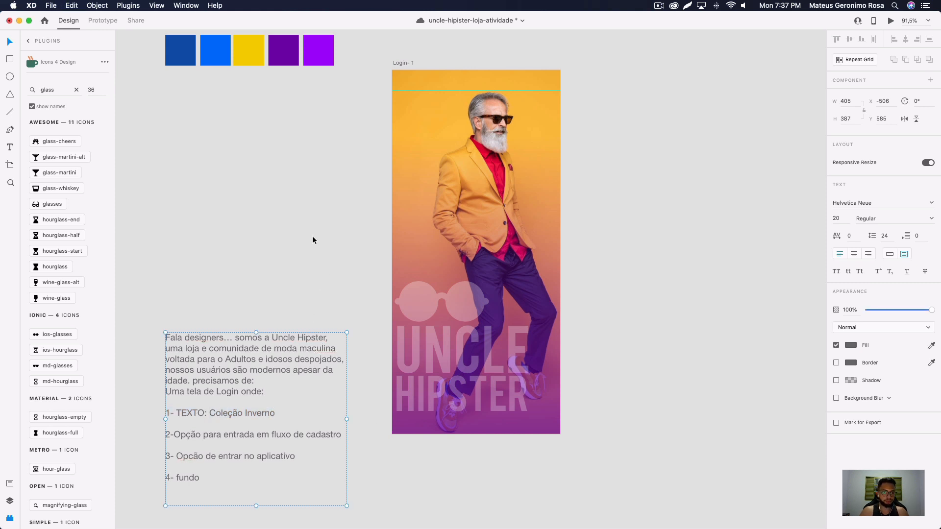
click(429, 233)
key(super+v)
key(super+a)
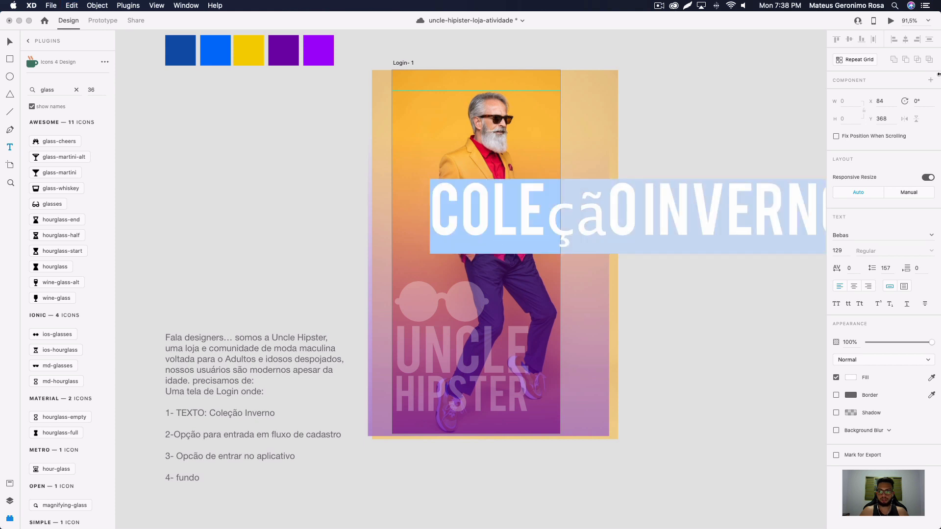
Step: Change the font of the Coleção Inverno text to Lato and finish text editing
click(865, 235)
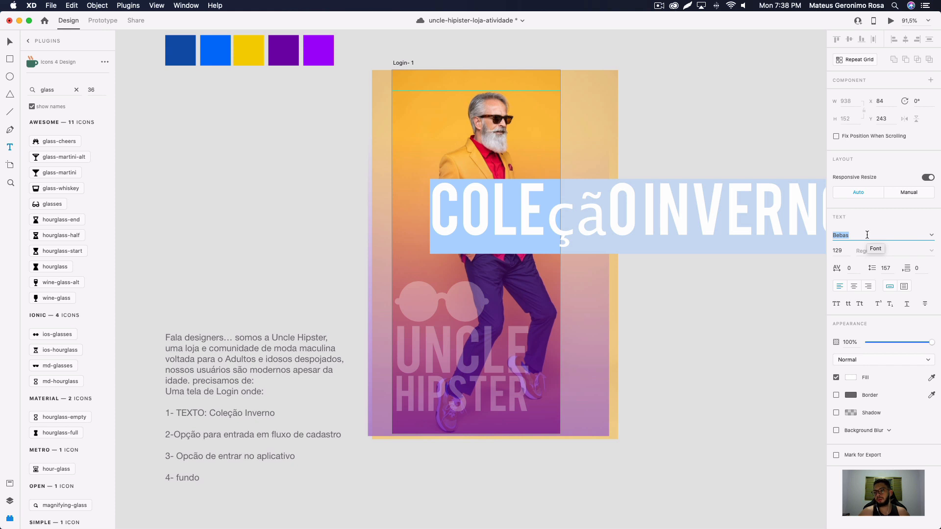
text(Lato)
key(Return)
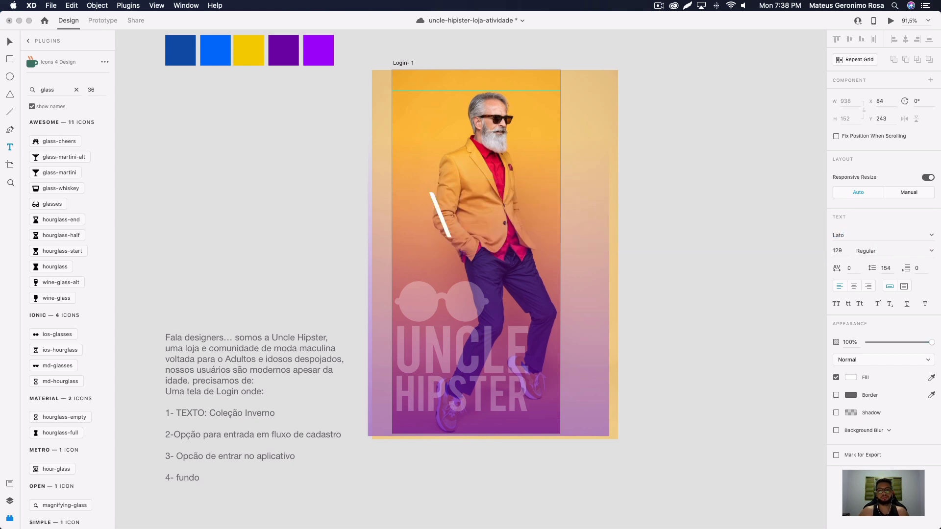
click(849, 237)
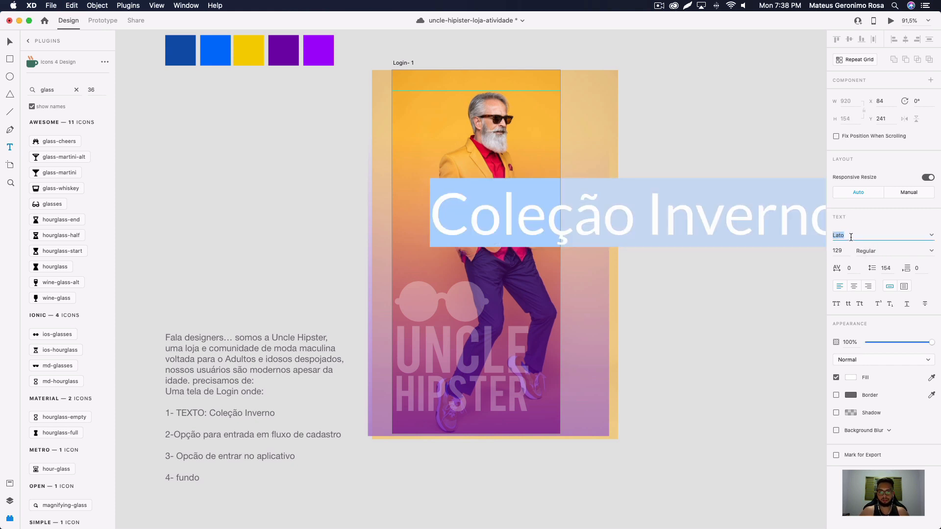
click(649, 201)
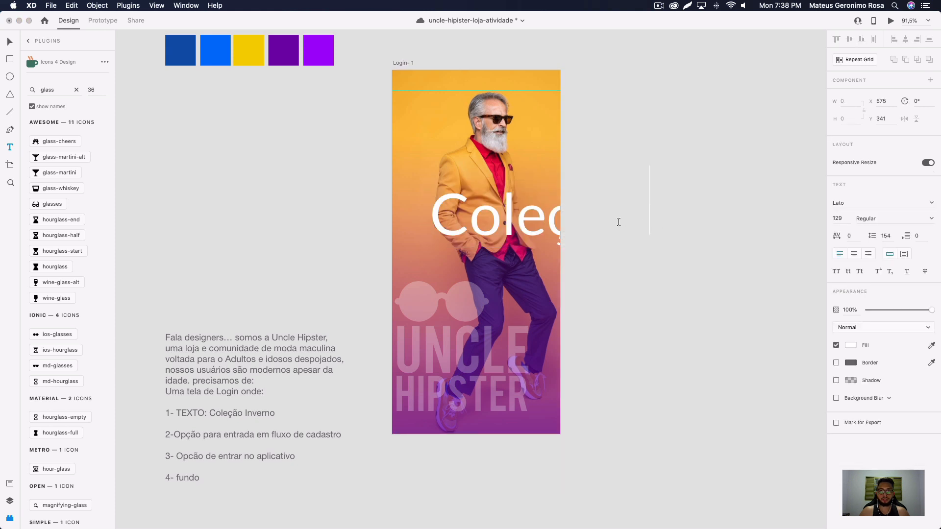
click(9, 42)
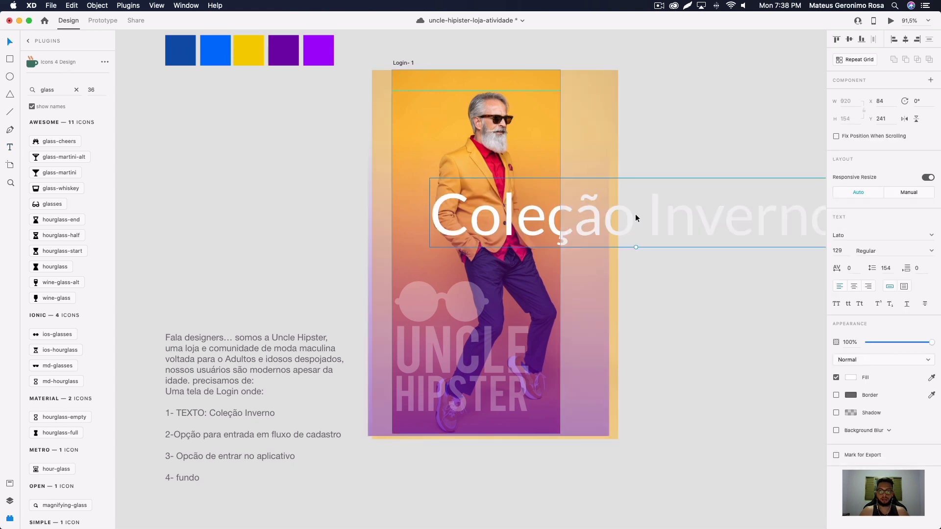
Step: Shift the Coleção Inverno text toward the artboard's left side and set its font size to 35
drag(637, 215, 587, 219)
double_click(588, 219)
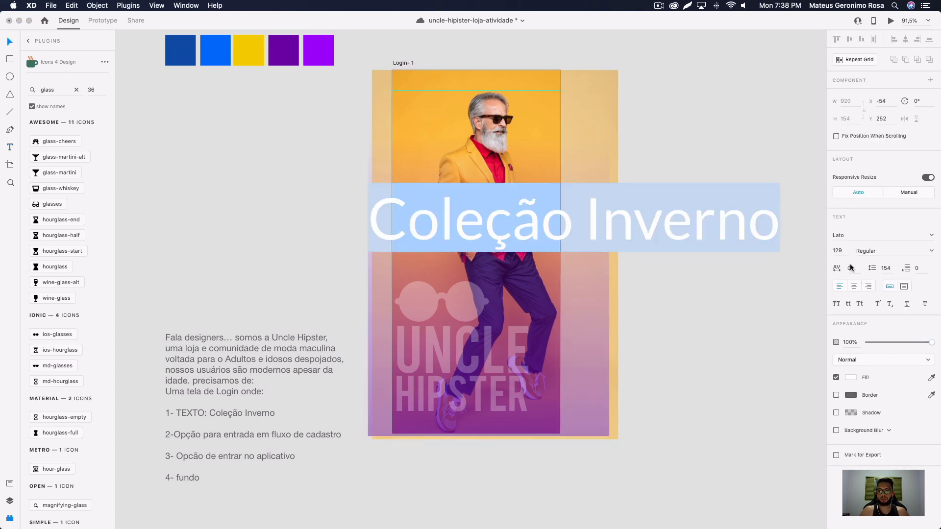
click(843, 251)
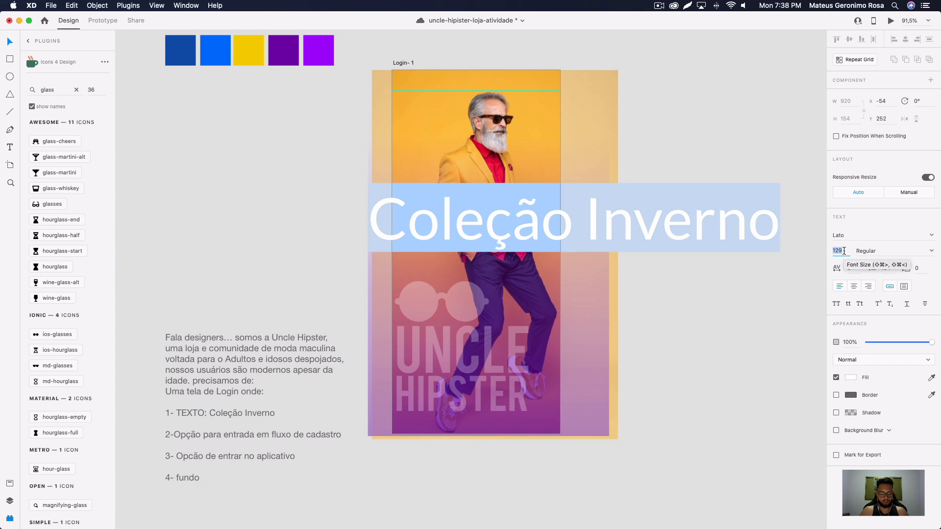
text(35)
key(Return)
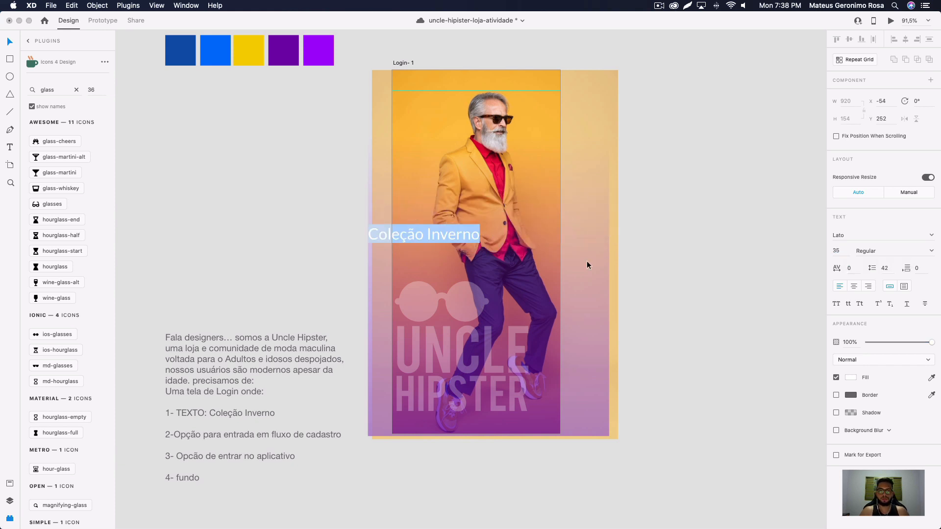
Step: Finish editing the Coleção Inverno text and move it inside the artboard to about X 55, Y 296
click(435, 229)
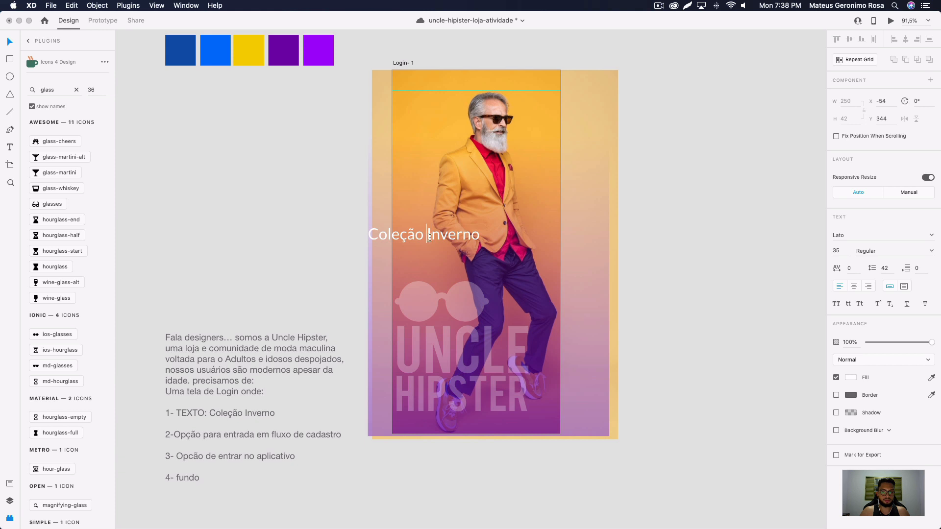
click(4, 45)
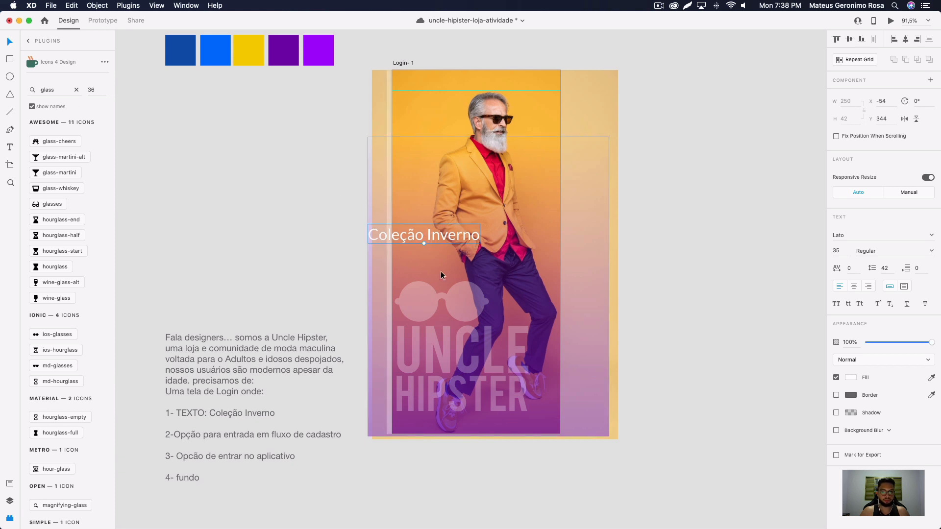
drag(465, 240, 513, 215)
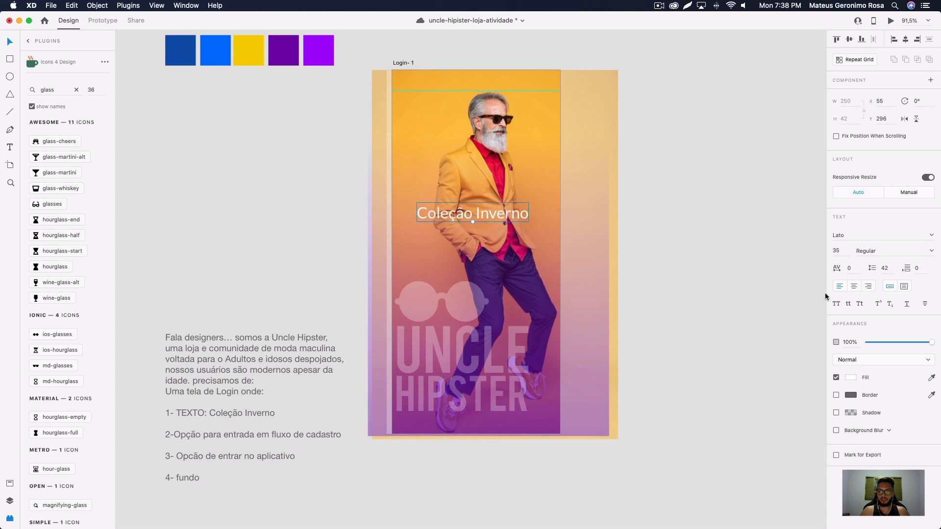
key(super+shift+9)
drag(795, 243, 940, 409)
drag(828, 297, 848, 312)
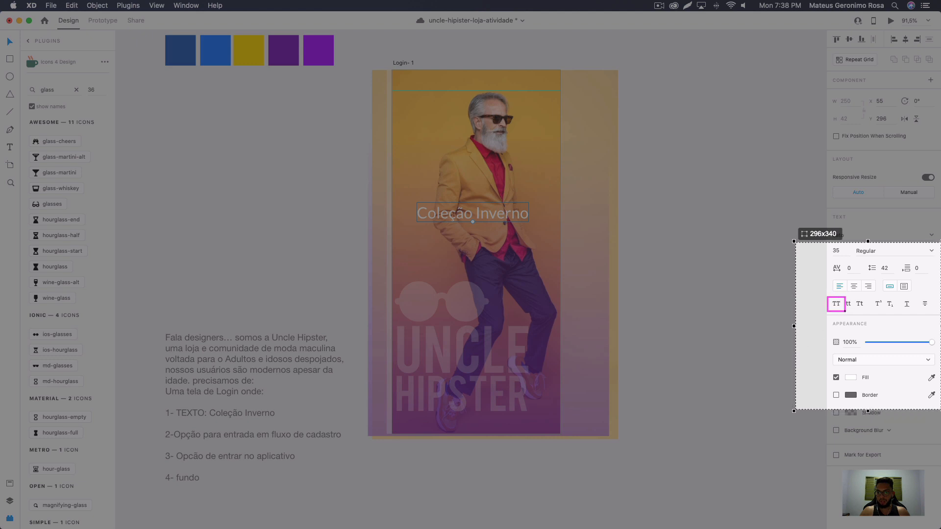
click(930, 419)
Step: Convert the Coleção Inverno text to uppercase and move it over the man's waist at about X 23, Y 370
click(838, 305)
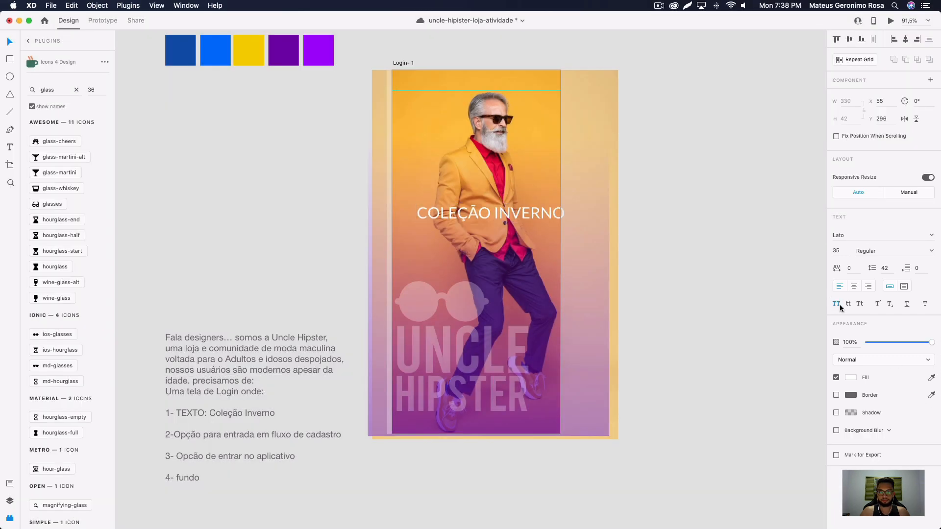
drag(537, 213, 525, 251)
Step: Unlock and shrink the glasses icon with the Uncle Hipster lettering, and move them up to X 6, Y 46
click(470, 303)
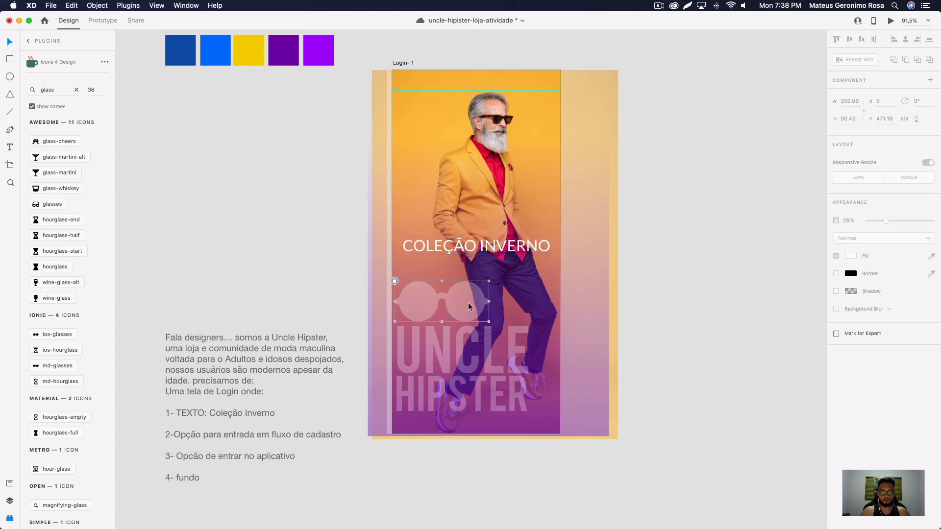
shift+click(480, 397)
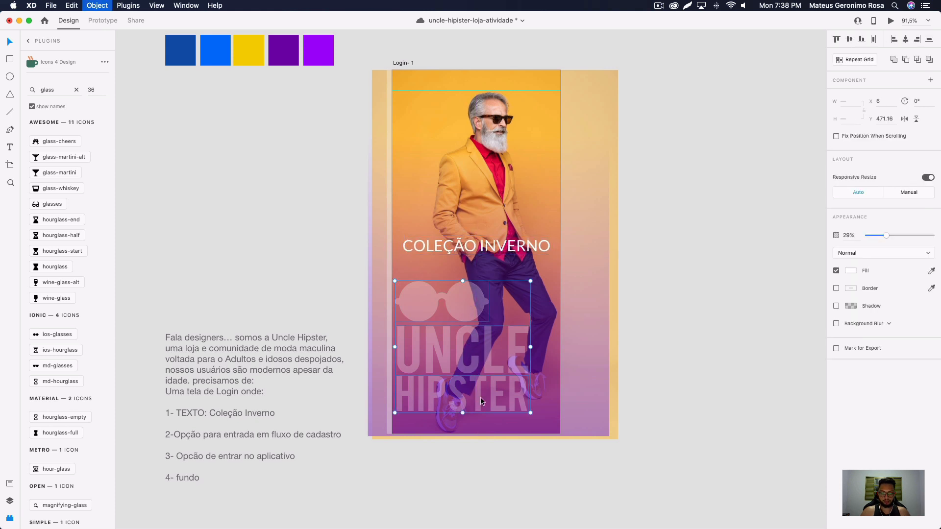
drag(530, 281, 508, 316)
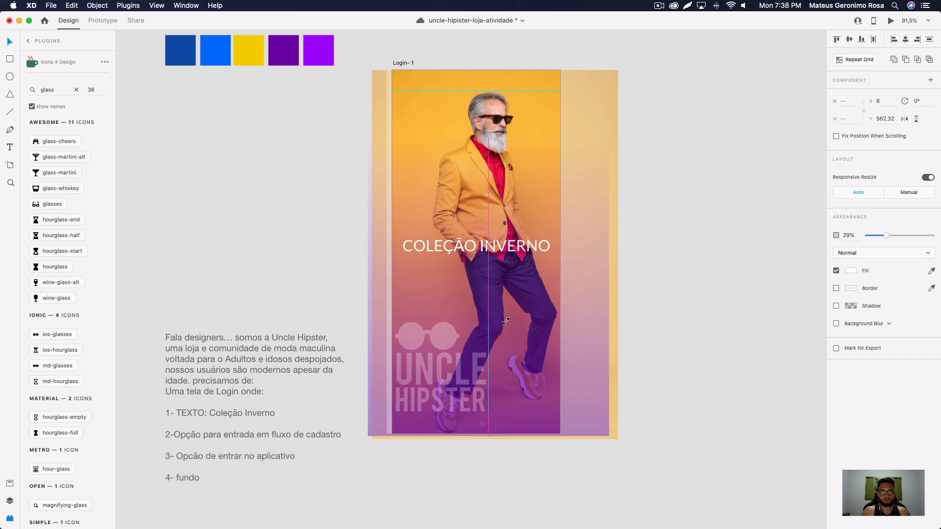
drag(450, 381, 444, 151)
scroll(619, 217, down, 2)
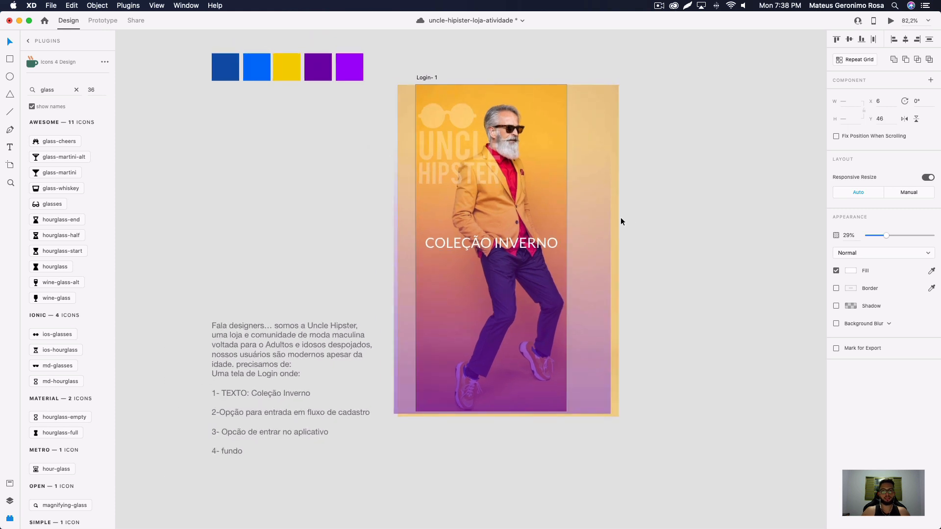
Step: Unlock the background photo and shift it left to X -145, keeping Y at 0
click(584, 113)
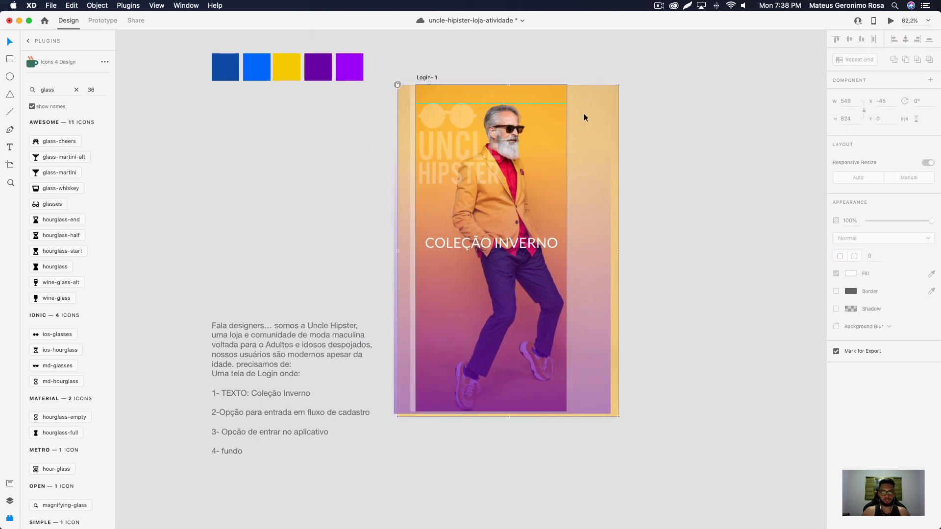
click(541, 147)
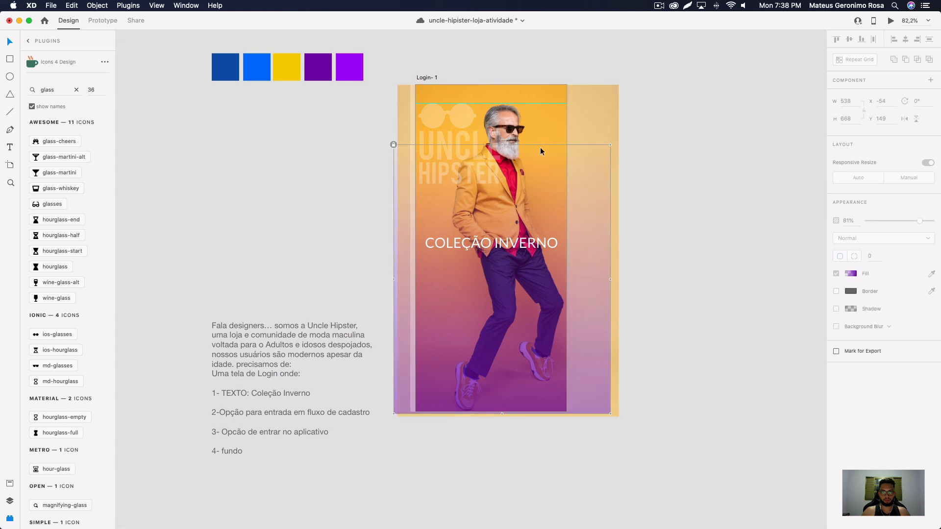
click(563, 125)
drag(575, 123, 532, 125)
drag(531, 121, 529, 122)
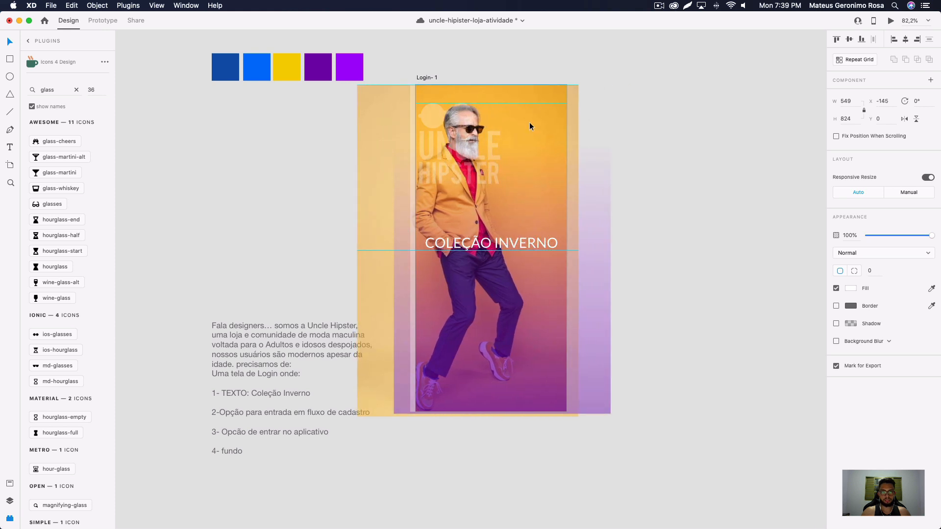
key(Escape)
Step: Move the glasses icon and the Uncle Hipster lettering together to the right of the man's face, at X 162, Y 87
click(486, 162)
shift+click(494, 148)
shift+click(422, 118)
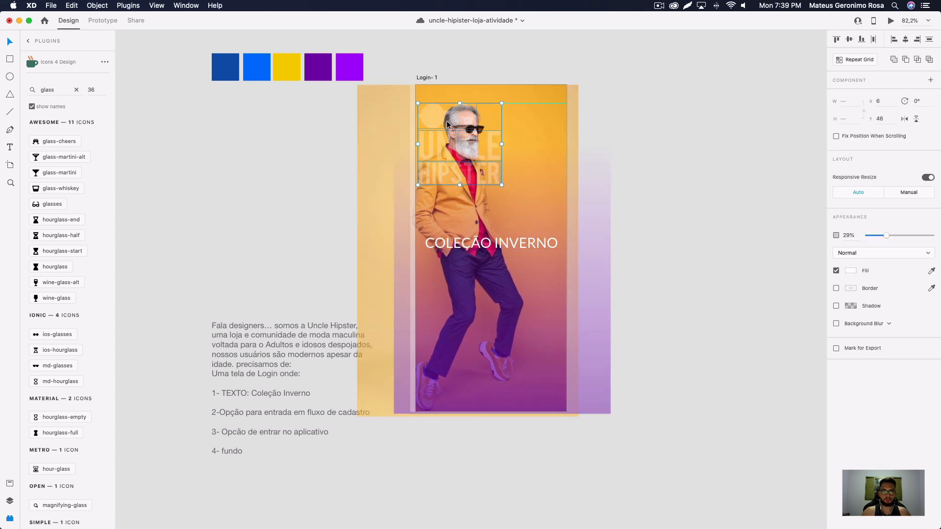
drag(421, 118, 501, 133)
click(665, 169)
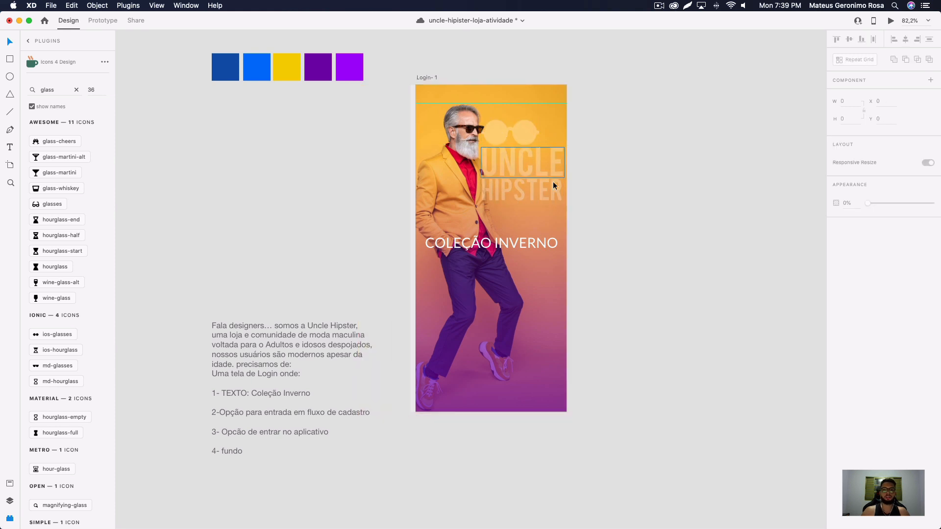
Step: Lock the background photo, the glasses icon and the Uncle Hipster lettering in their new positions
click(551, 118)
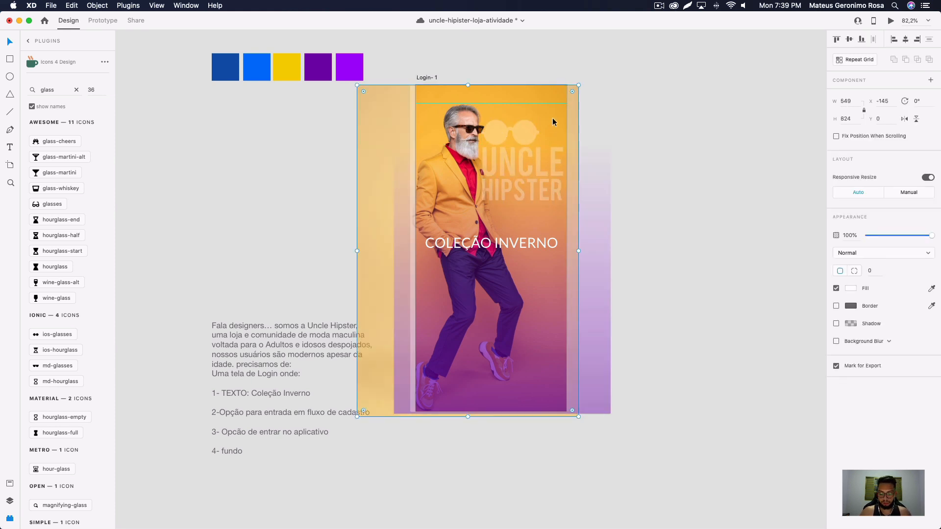
click(551, 121)
shift+click(531, 184)
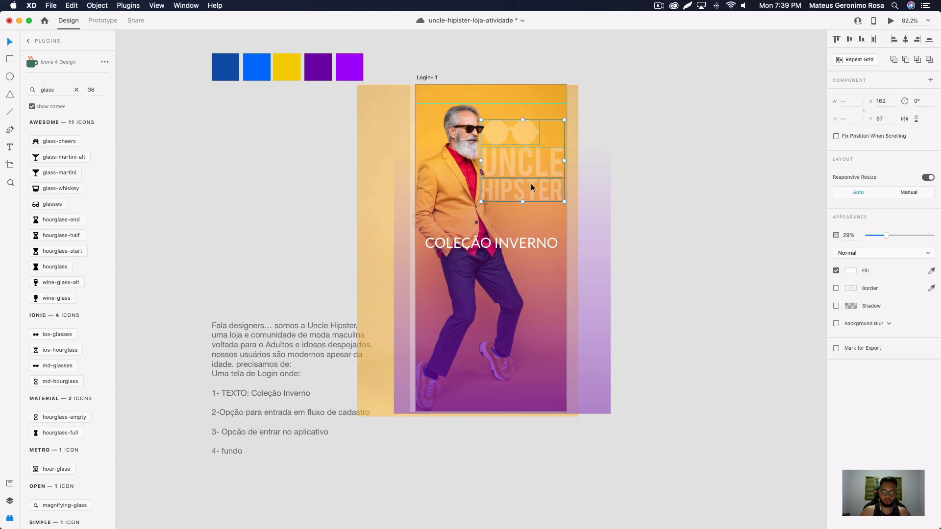
key(super+l)
click(617, 203)
Step: Draw a white rectangle about 347 × 63 over the Coleção Inverno heading and send it backward
click(529, 241)
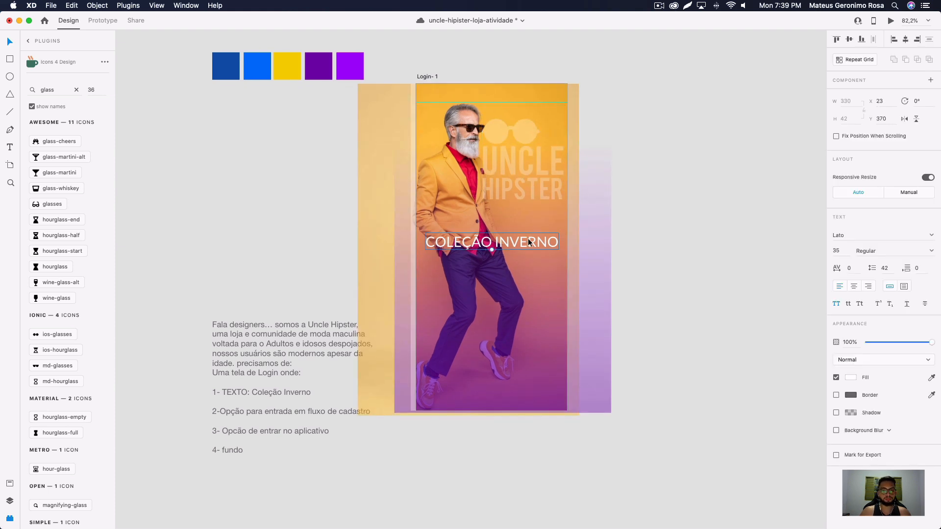
scroll(527, 238, down, 1)
click(633, 237)
scroll(557, 268, up, 2)
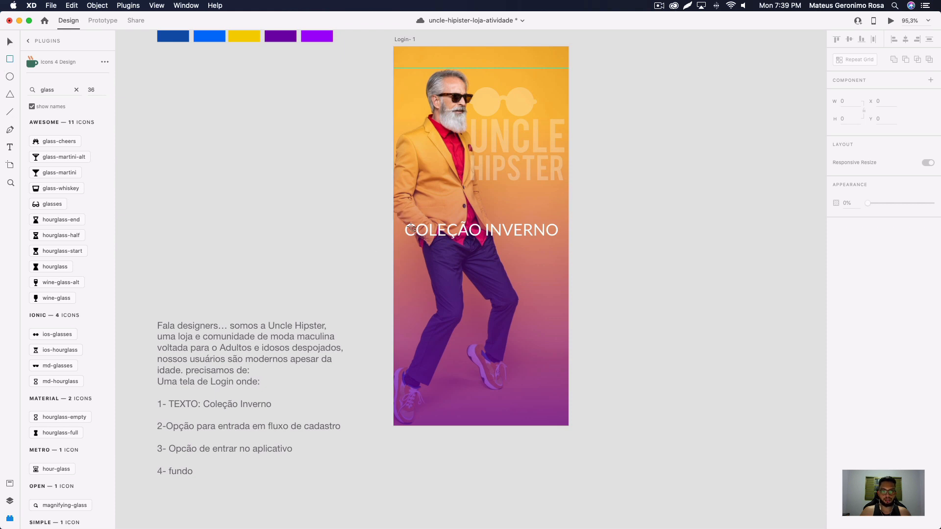
drag(399, 217, 560, 245)
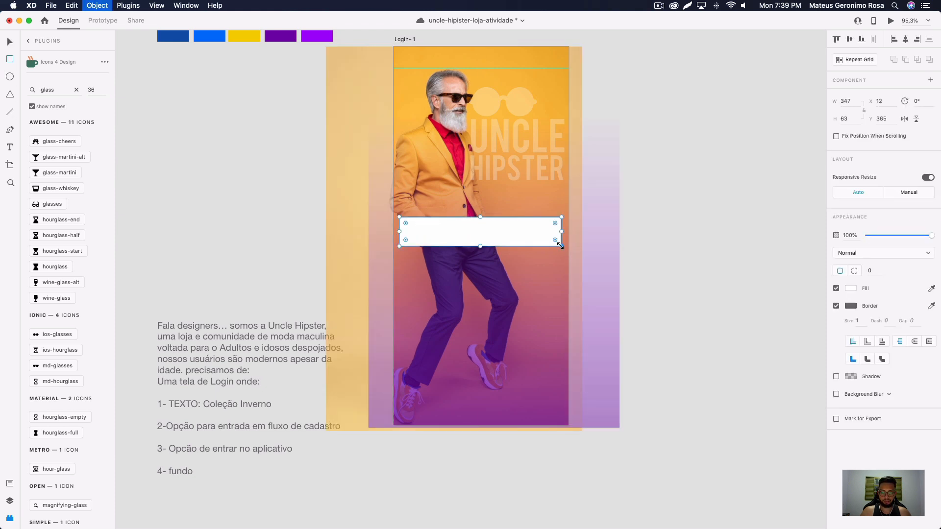
key(super+[)
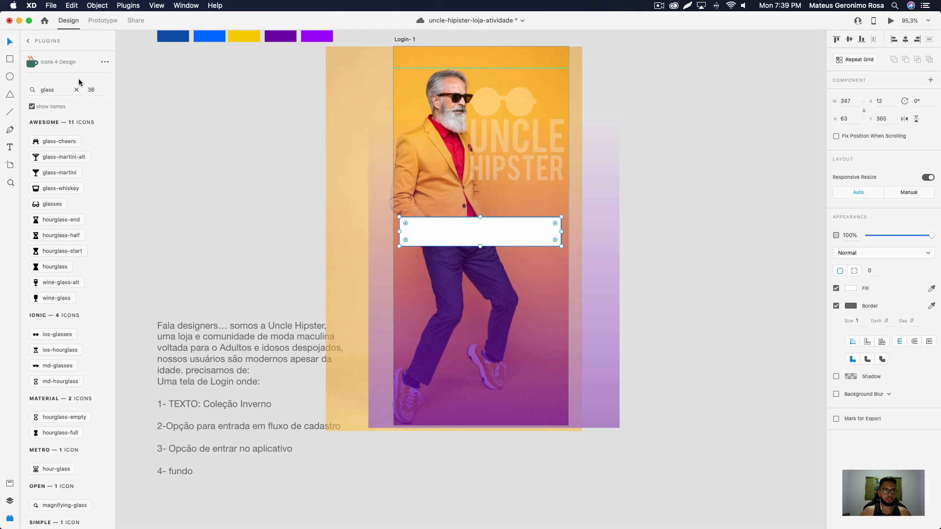
Step: Move the white rectangle aside and back over the Coleção Inverno heading, then select it together with the heading
scroll(466, 245, right, 3)
drag(434, 232, 576, 250)
click(410, 234)
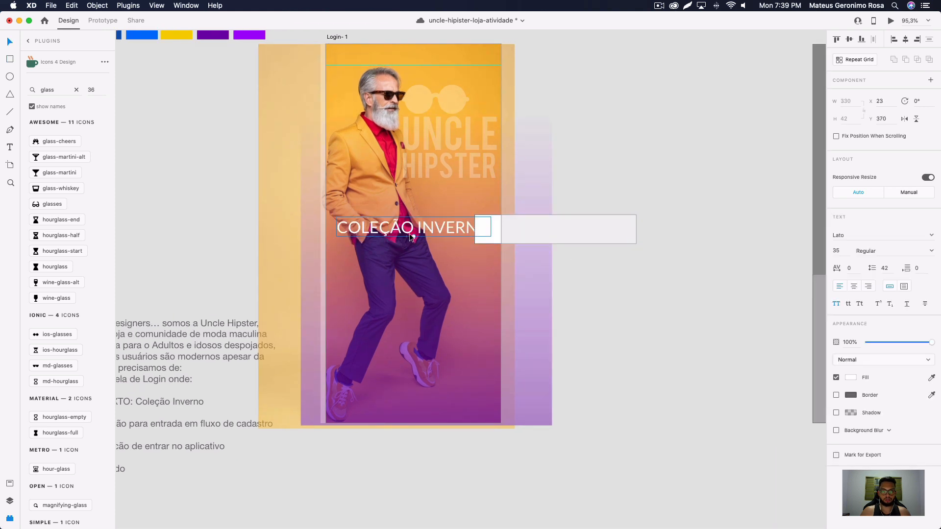
key(Delete)
click(484, 237)
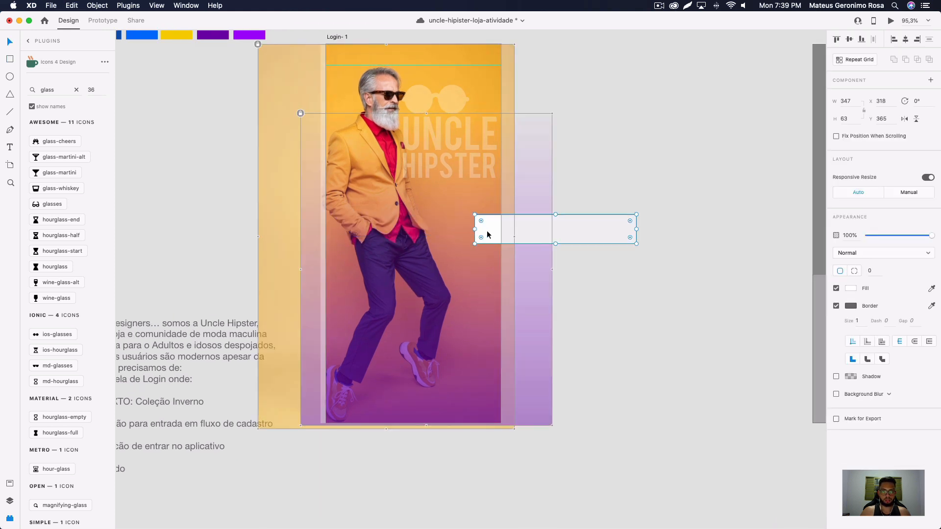
drag(487, 231, 349, 227)
key(super+v)
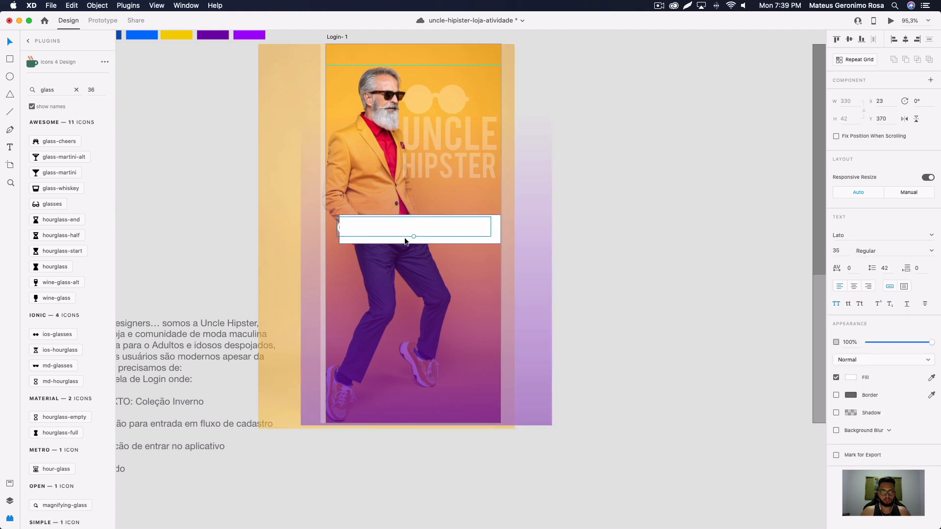
shift+click(491, 242)
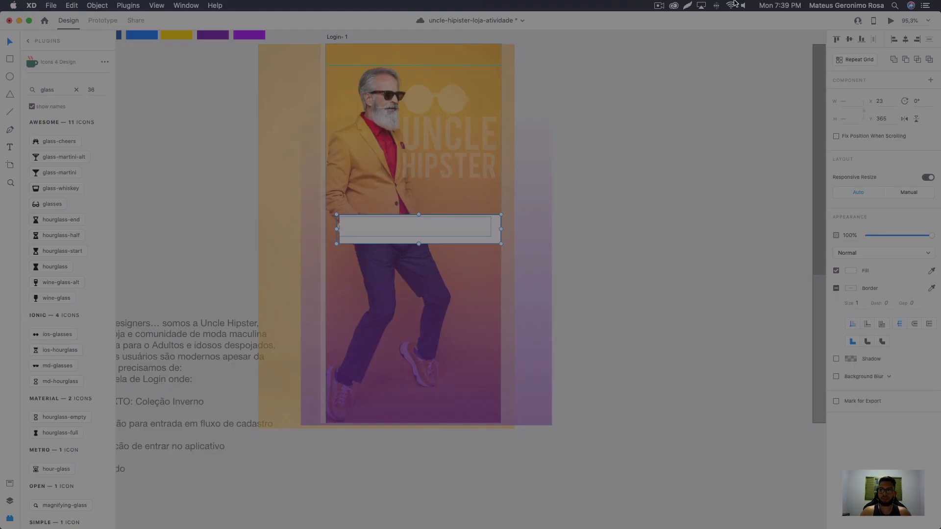
drag(739, 0, 940, 110)
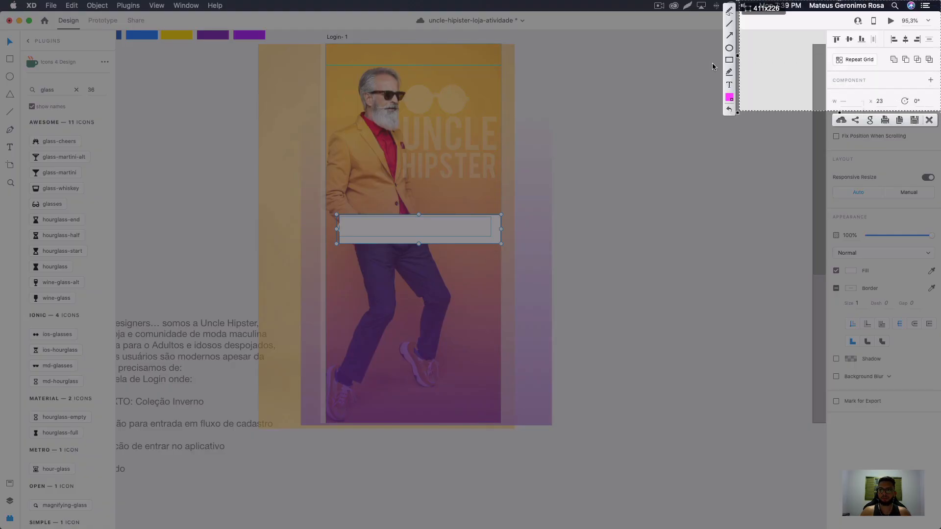
drag(823, 30, 938, 42)
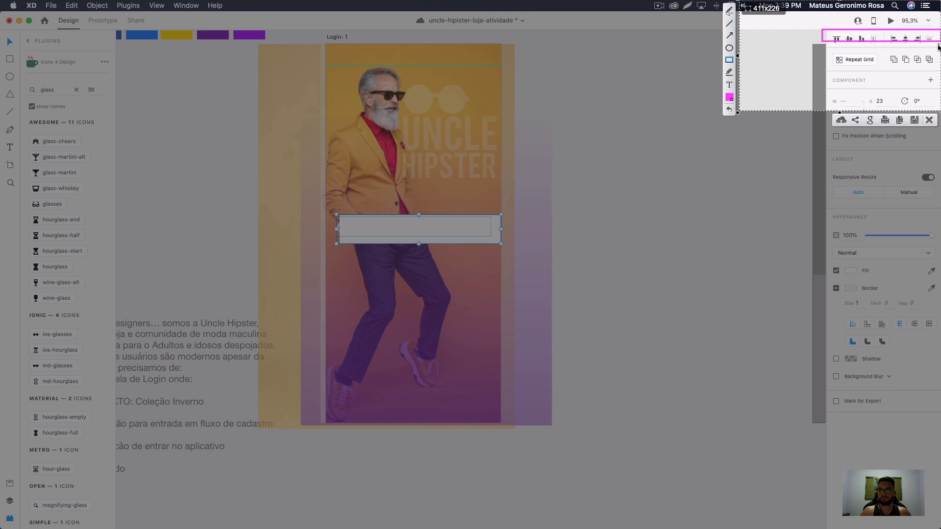
click(927, 120)
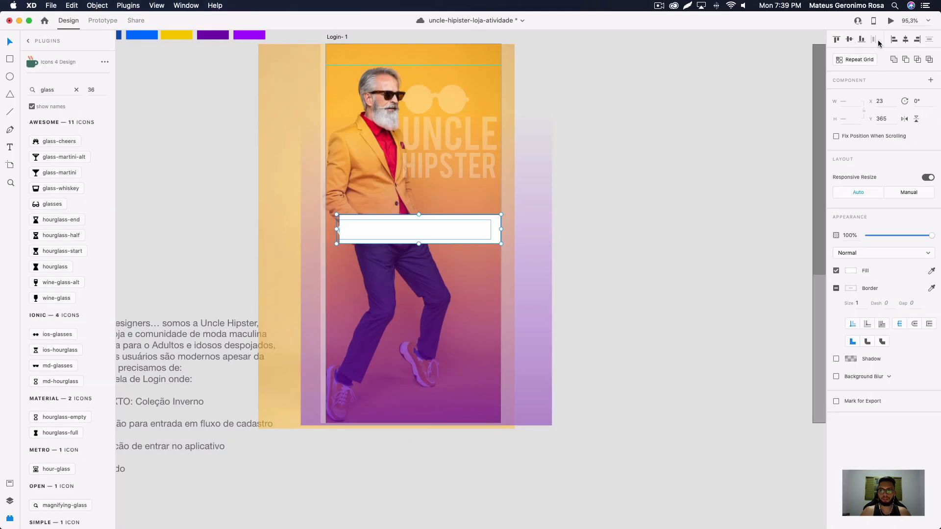
Step: Align the Coleção Inverno heading and the white rectangle on a common center
click(906, 40)
click(464, 227)
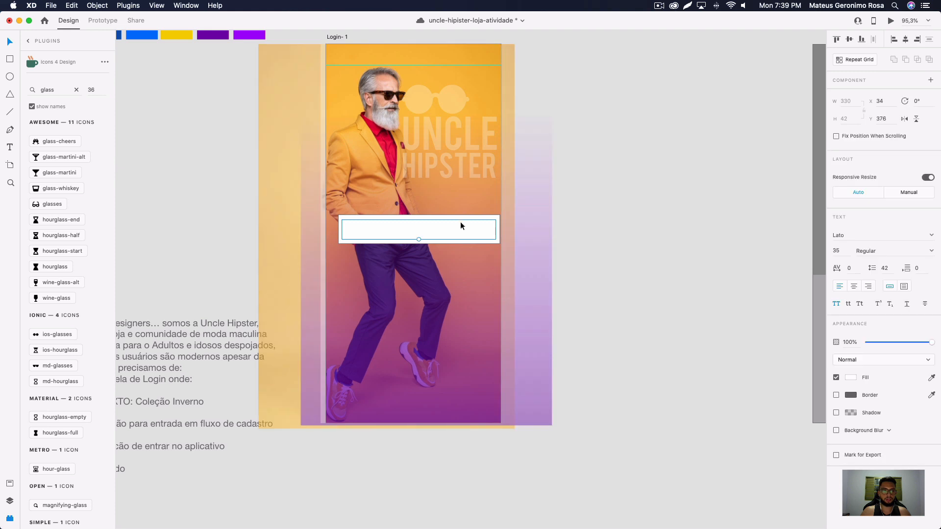
click(492, 241)
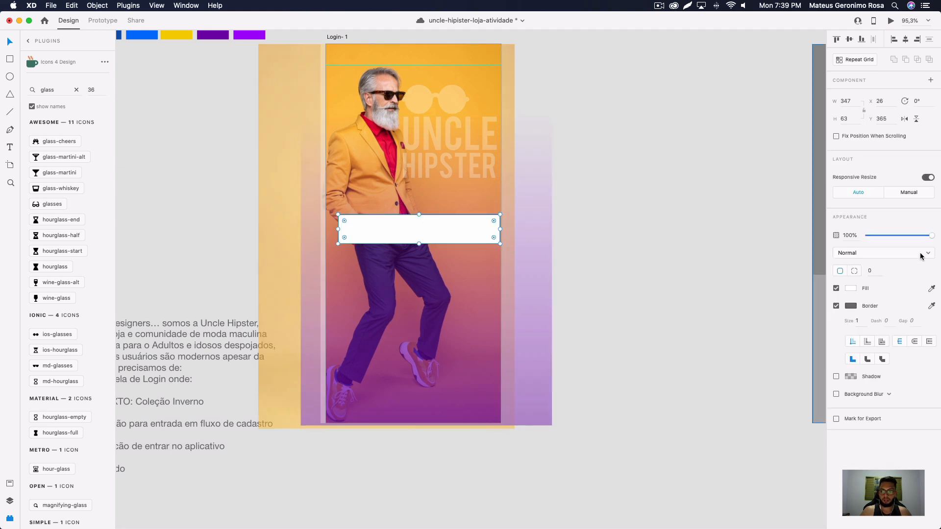
key(super+shift+9)
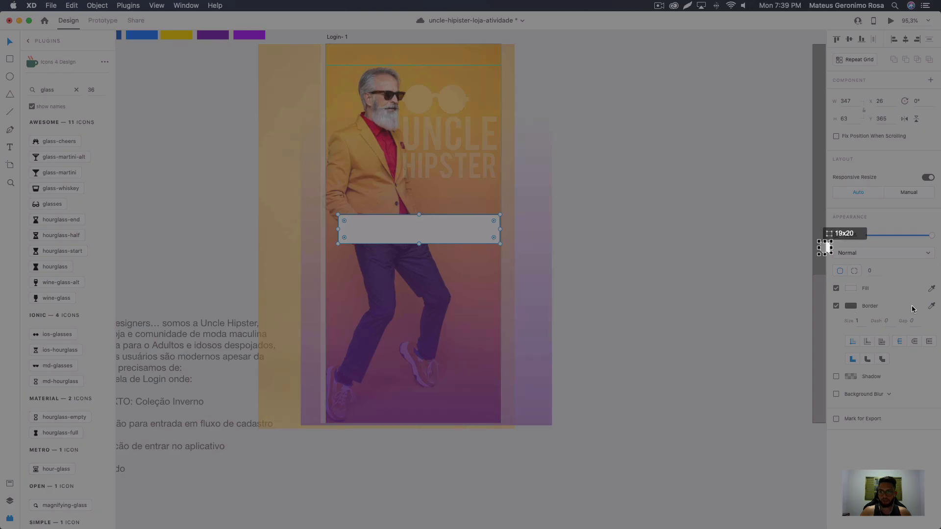
drag(819, 241, 940, 338)
click(811, 279)
drag(835, 280, 878, 314)
click(914, 347)
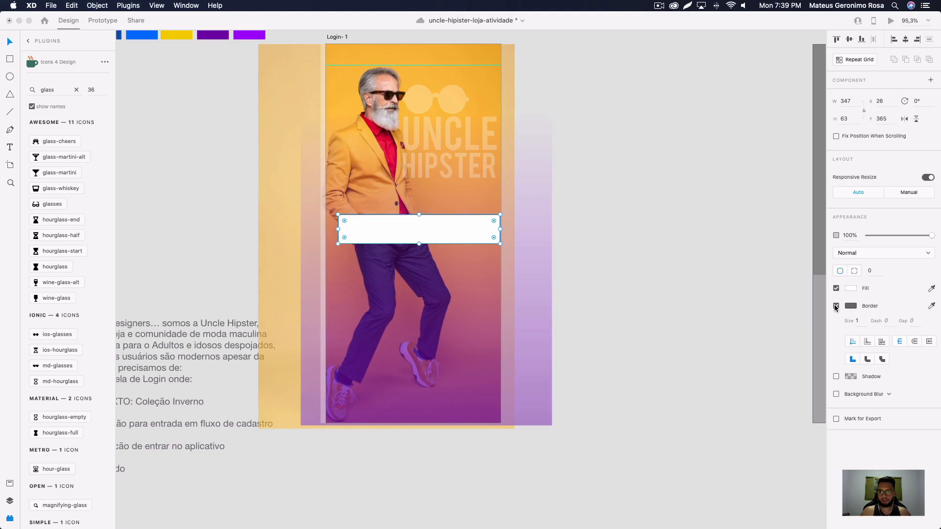
Step: Remove the rectangle's border and fill it with the dark purple sampled from the palette
click(851, 288)
scroll(235, 167, up, 3)
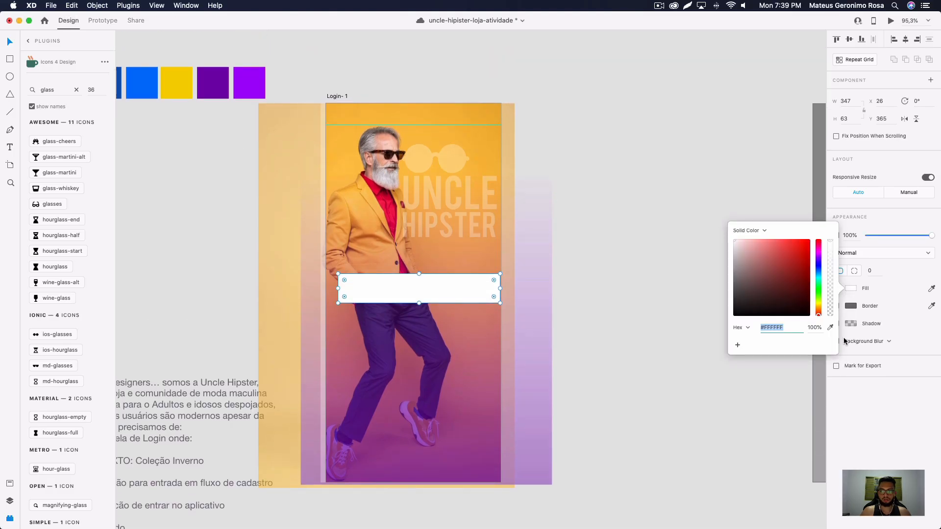
click(830, 327)
click(207, 97)
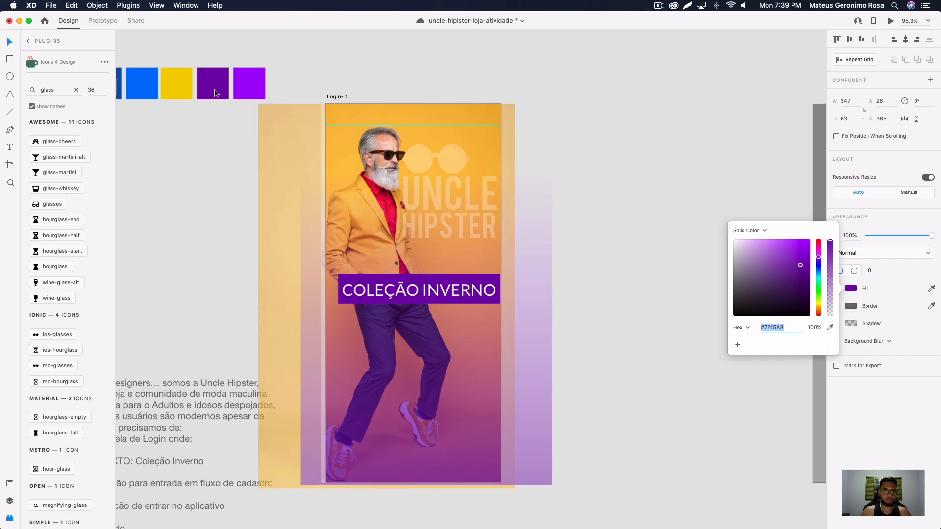
Step: Try sampling a color for the bright violet palette swatch with the eyedropper
click(247, 89)
click(217, 91)
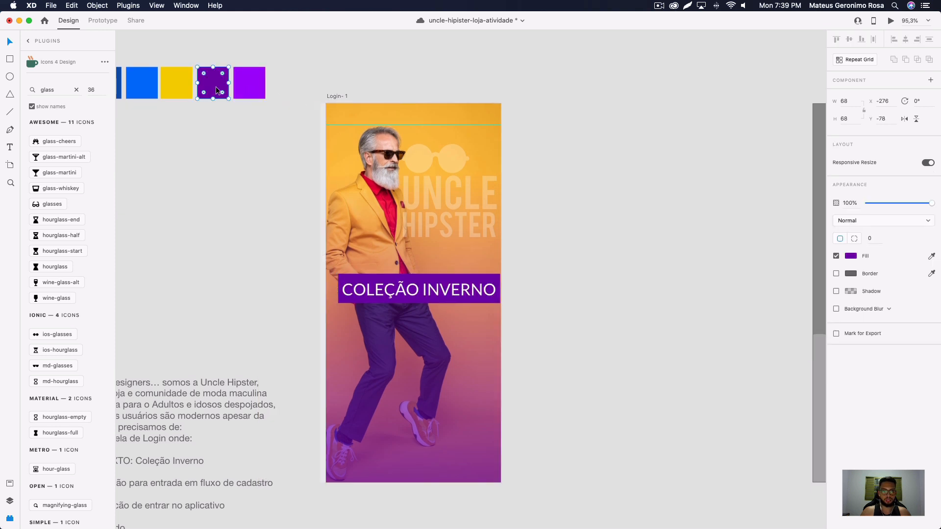
click(263, 94)
scroll(264, 94, down, 1)
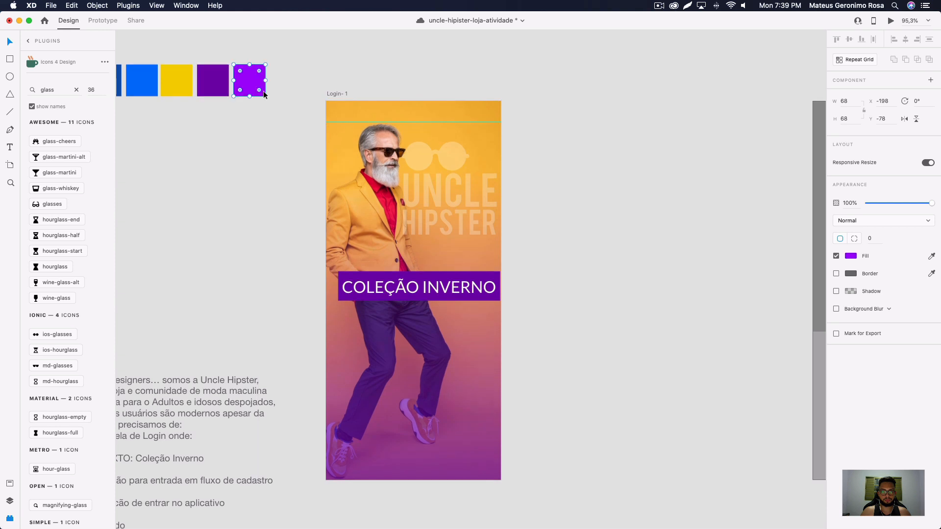
click(931, 255)
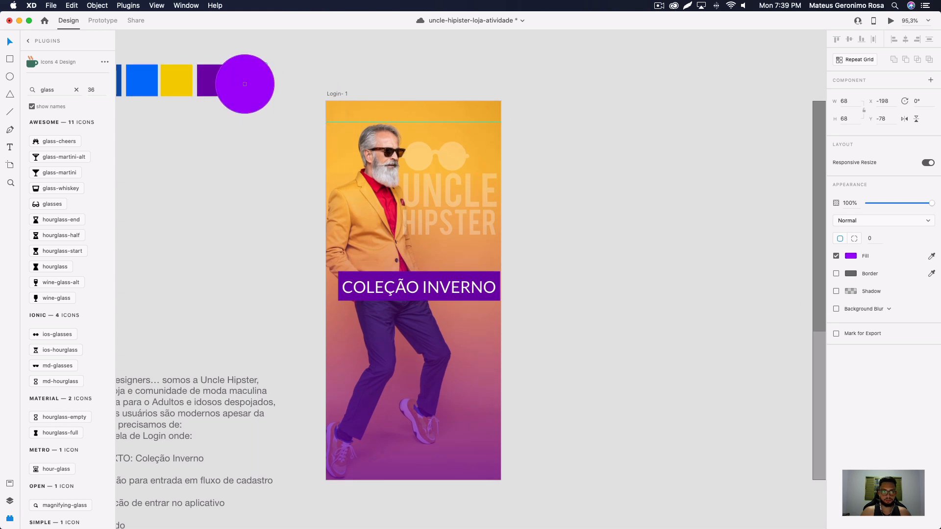
click(246, 85)
Step: Move the heading and its purple rectangle to the horizontal center of the artboard, with the rectangle at X 14, Y 388
click(516, 212)
scroll(516, 211, up, 1)
drag(511, 285, 608, 286)
click(607, 268)
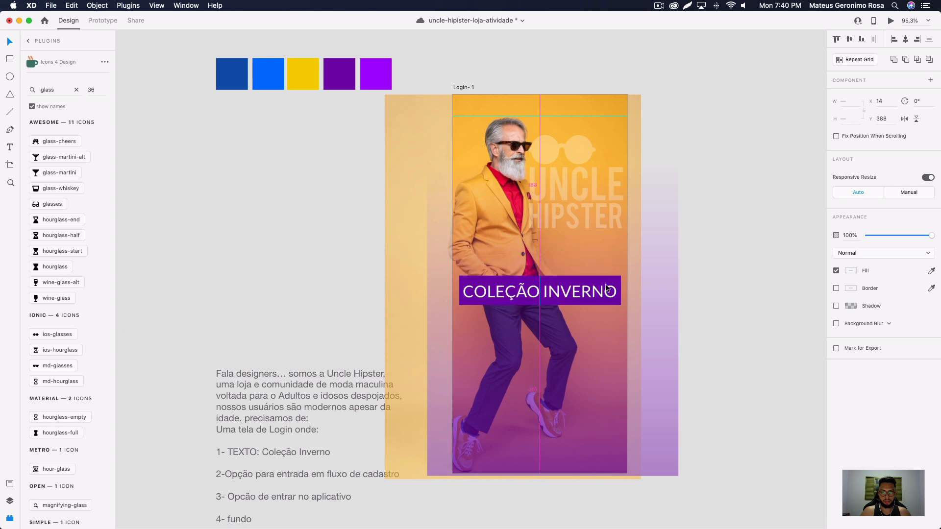
click(641, 289)
Step: Widen the purple rectangle evenly on both sides of the Coleção Inverno heading
scroll(637, 289, down, 1)
scroll(620, 291, up, 5)
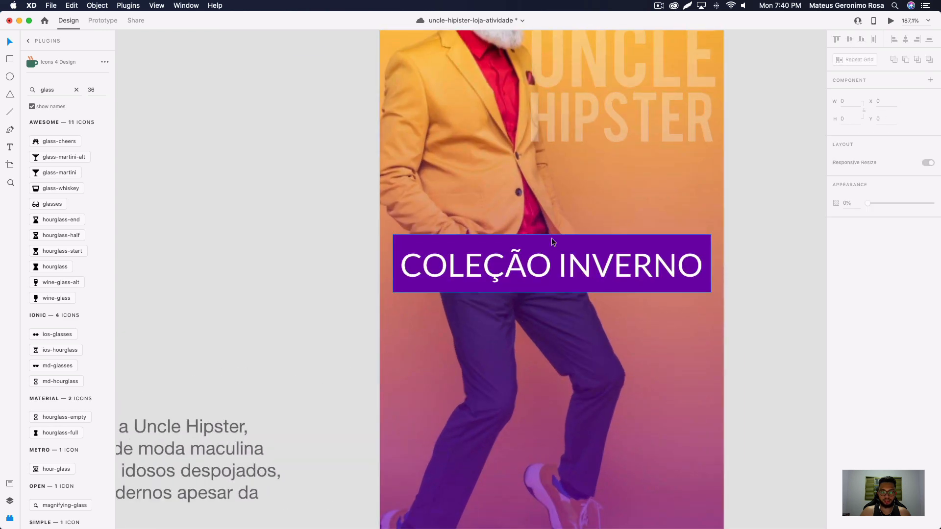
click(551, 238)
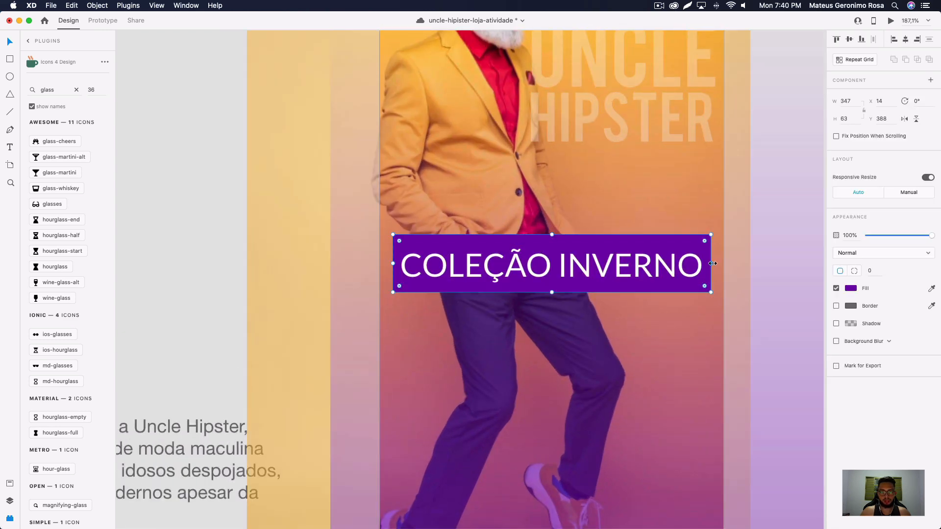
drag(712, 263, 722, 265)
click(741, 276)
scroll(741, 275, right, 3)
Step: Scale the heading and its purple rectangle down together to about 217 × 37, at X 79, Y 402
click(429, 237)
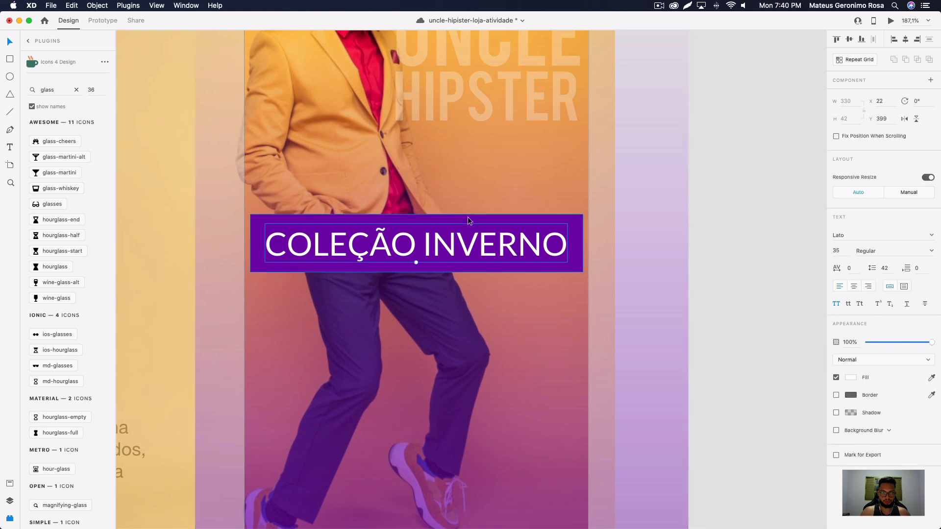
click(468, 219)
mouse_move(583, 214)
mouse_down()
mouse_move(563, 225)
mouse_move(590, 226)
mouse_up()
scroll(610, 243, down, 5)
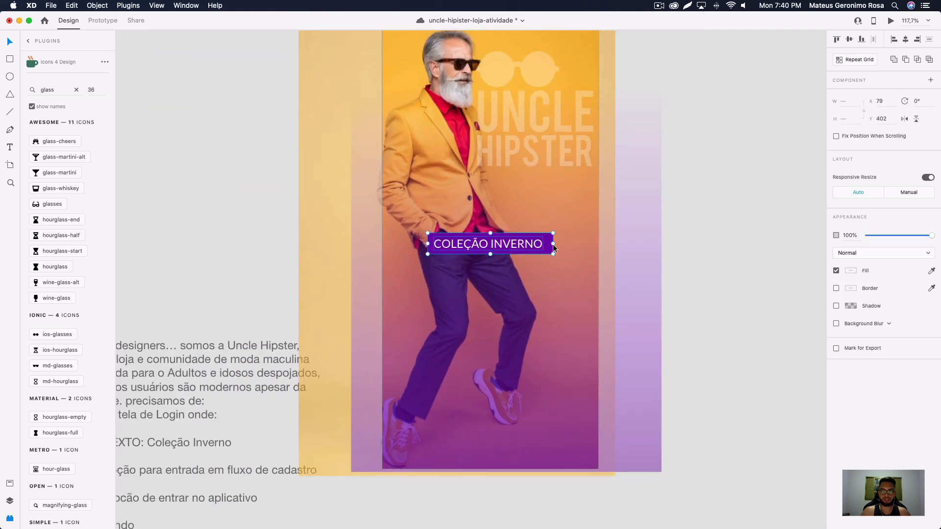
Step: Center the heading text horizontally and vertically inside the purple rectangle
click(906, 41)
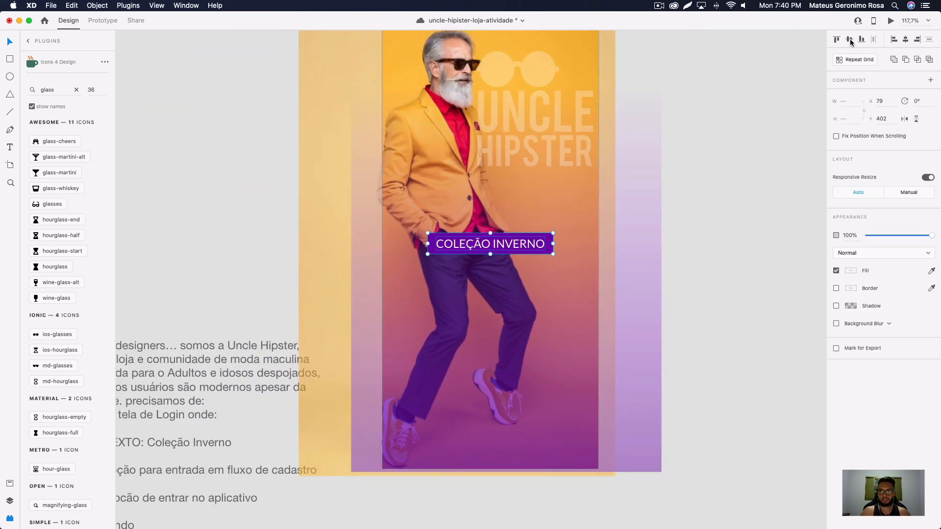
click(850, 43)
click(714, 179)
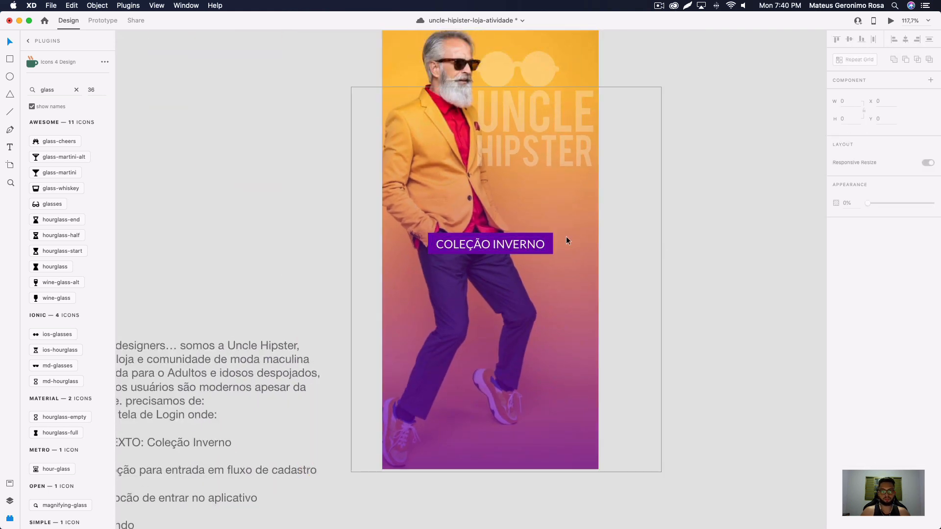
Step: Group the heading with its purple rectangle, set the group's bottom padding to 7, and switch padding off
click(549, 246)
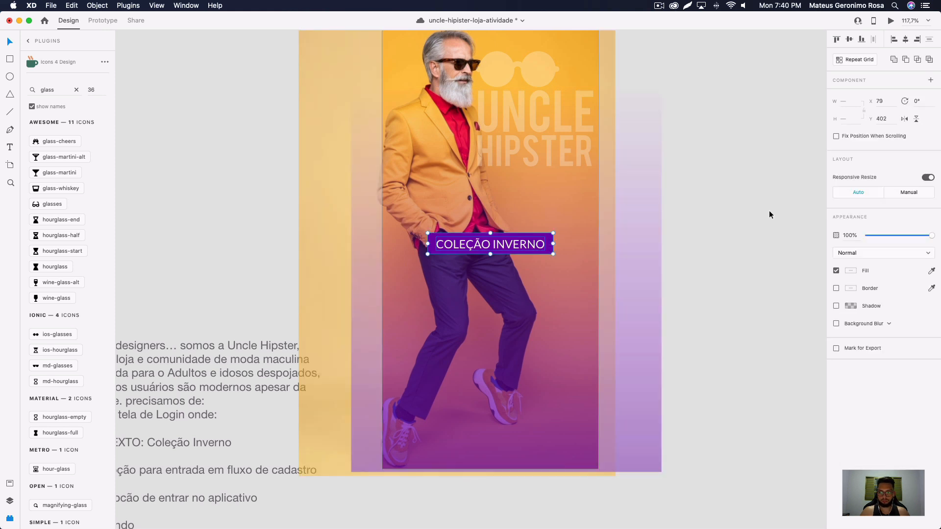
click(927, 177)
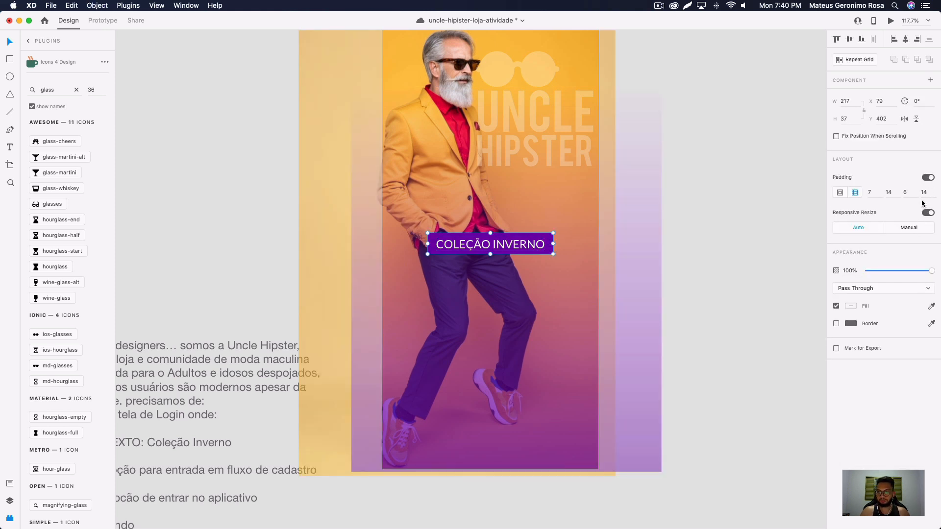
click(910, 193)
click(877, 193)
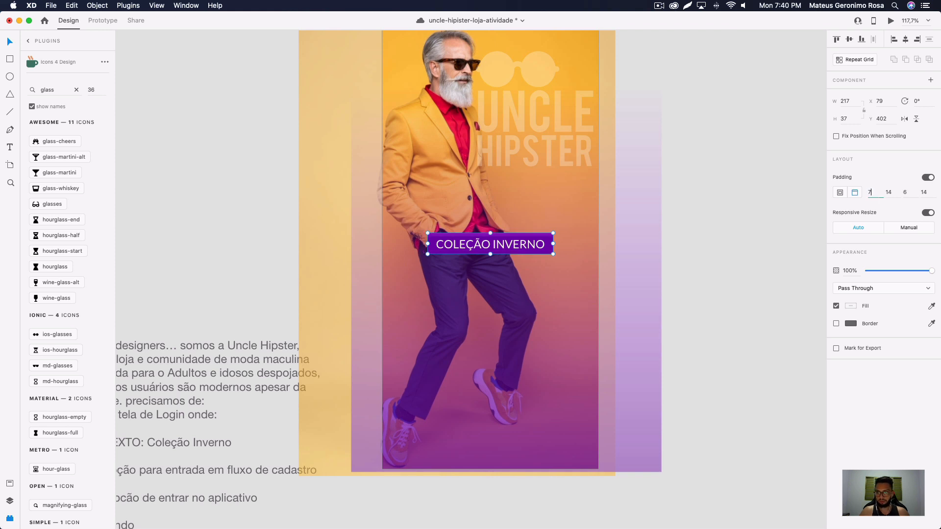
click(905, 194)
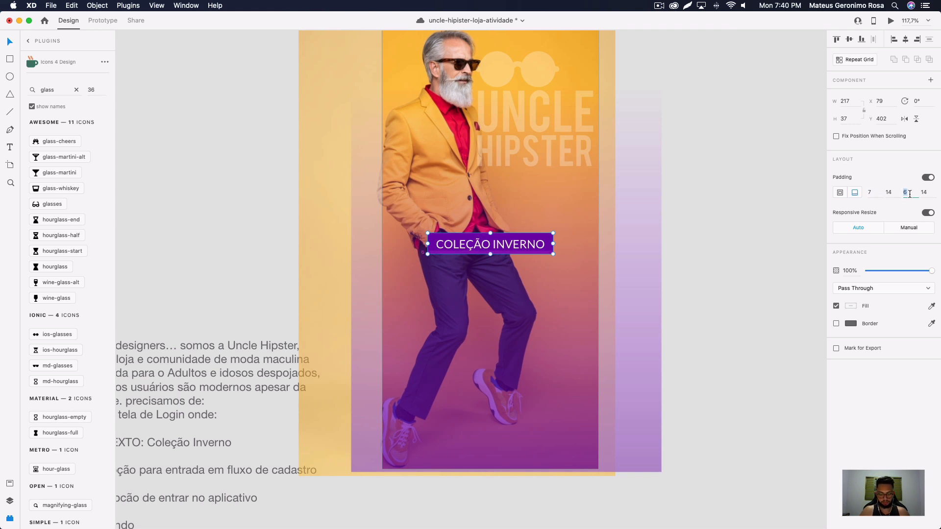
key(Return)
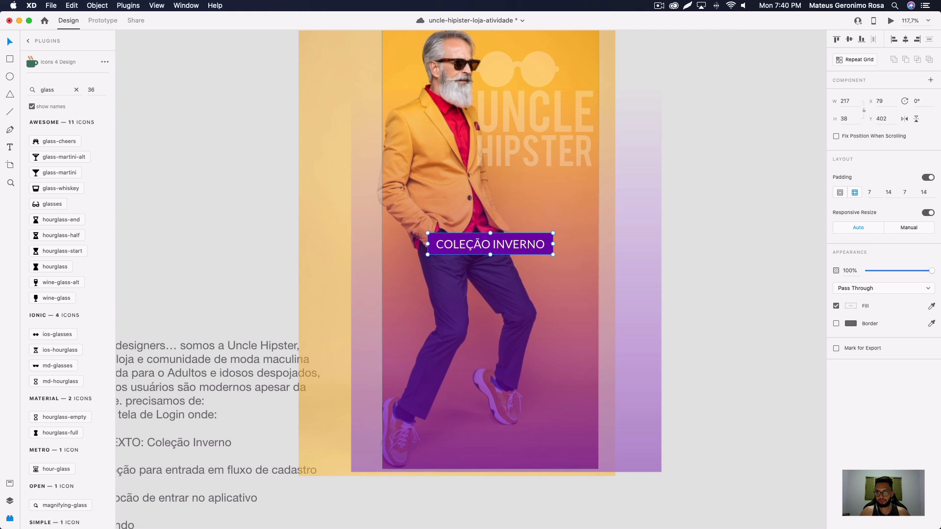
click(927, 177)
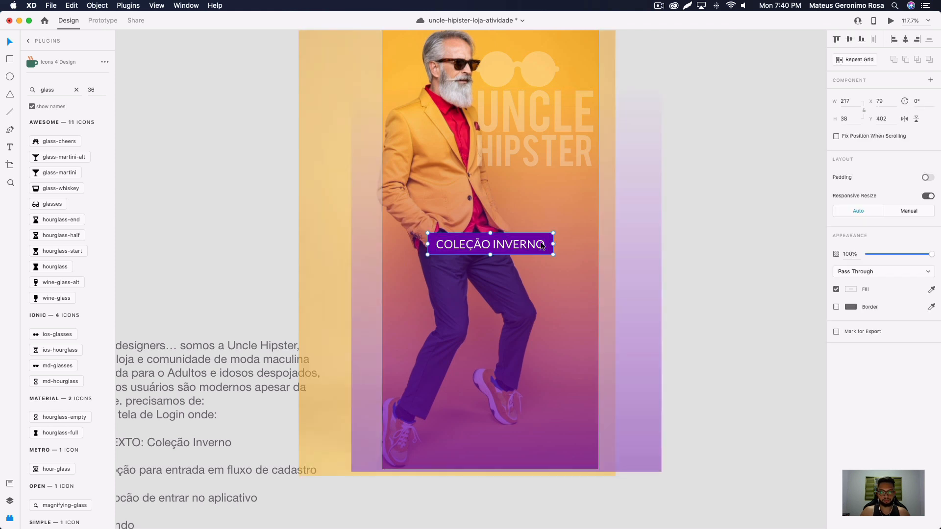
Step: Enlarge the grouped heading banner to about 249 × 44 and center it across the artboard at X 63, Y 384
mouse_move(542, 245)
mouse_down()
mouse_move(509, 252)
mouse_move(542, 249)
mouse_move(536, 208)
mouse_move(566, 226)
mouse_move(561, 248)
mouse_up()
click(584, 241)
scroll(583, 243, down, 3)
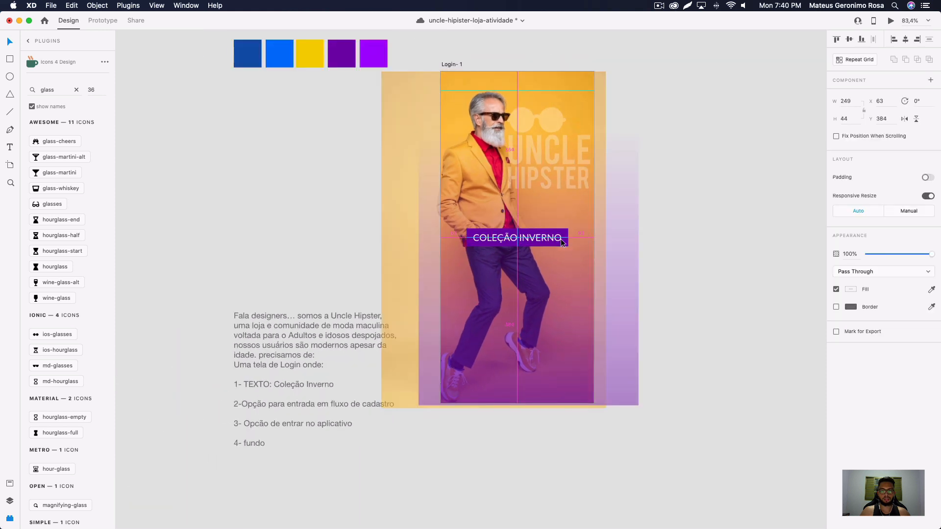
click(676, 263)
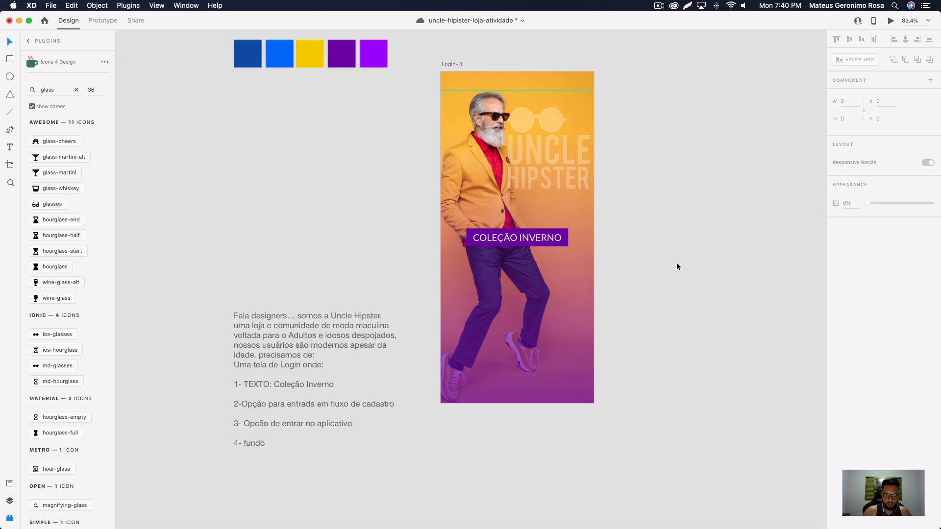
Step: Move the Coleção Inverno banner down to Y 419, keeping it at X 63
scroll(562, 296, left, 1)
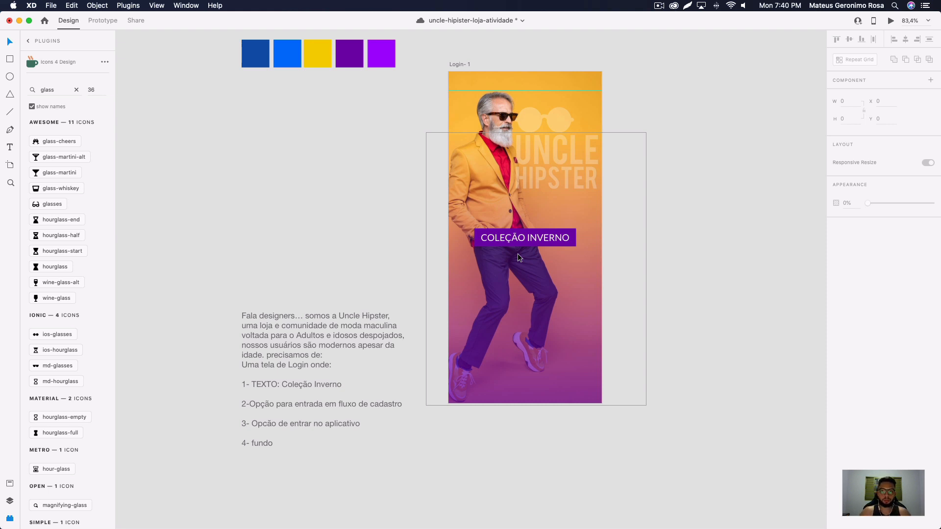
drag(511, 318, 475, 338)
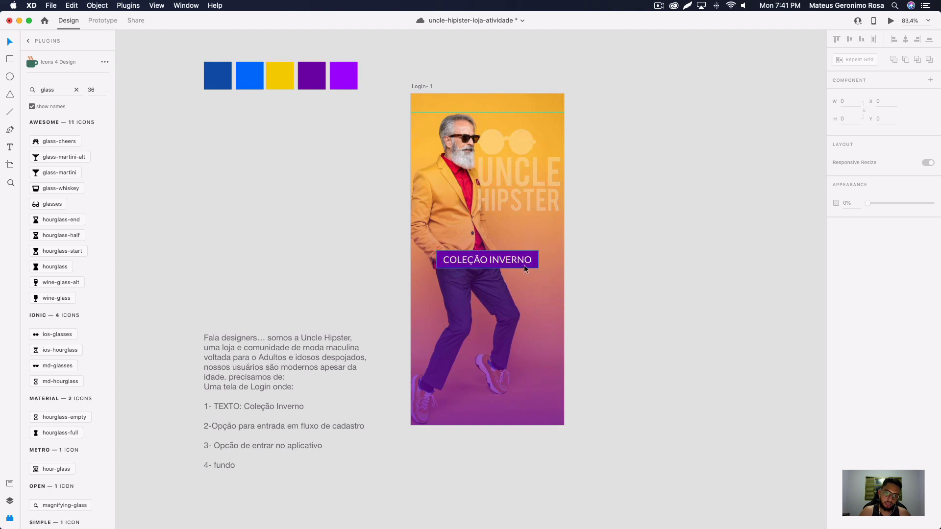
drag(524, 265, 528, 271)
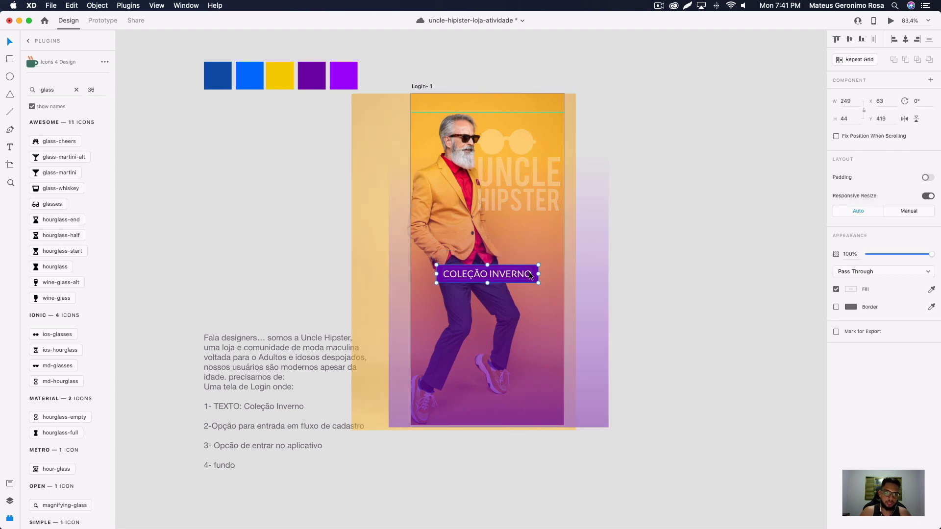
click(629, 293)
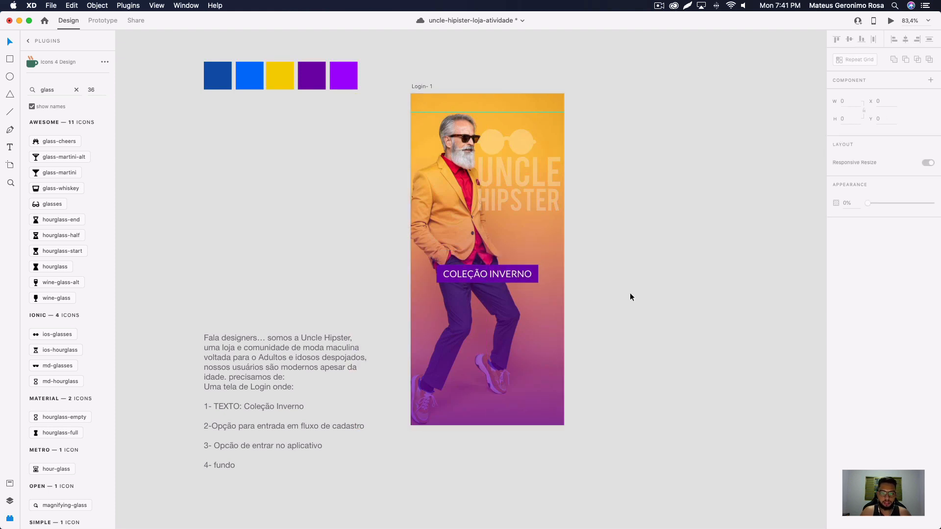
Step: Try the dark blue (#1456A8) and the bright blue palette swatches on the opaque end stop of the purple gradient overlay
click(535, 276)
click(555, 341)
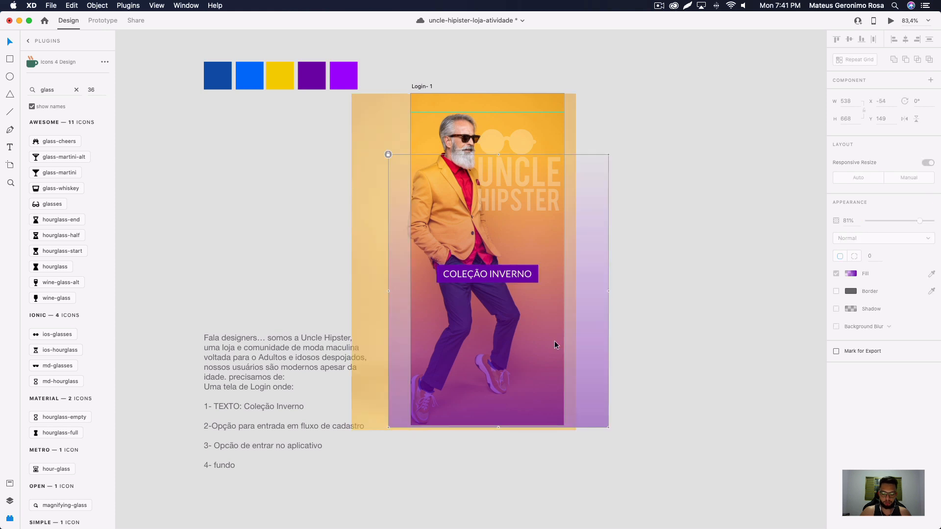
click(856, 291)
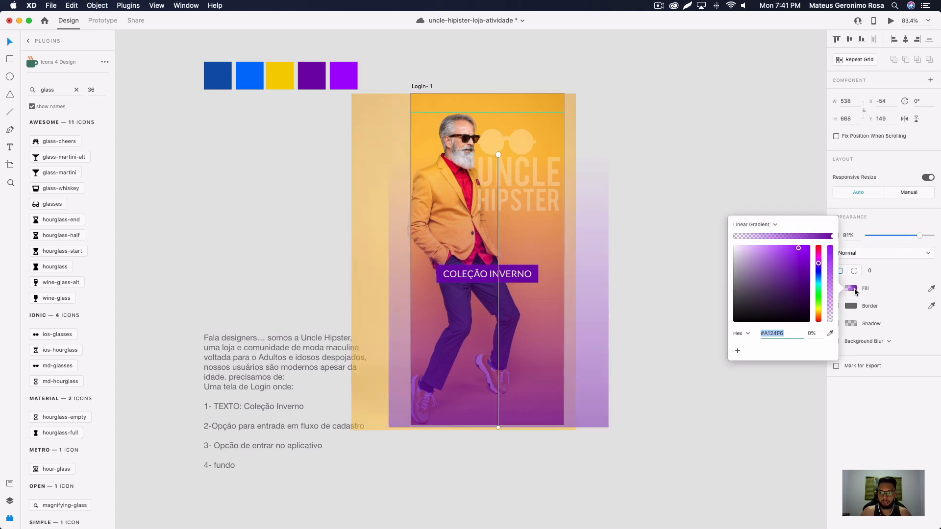
click(831, 238)
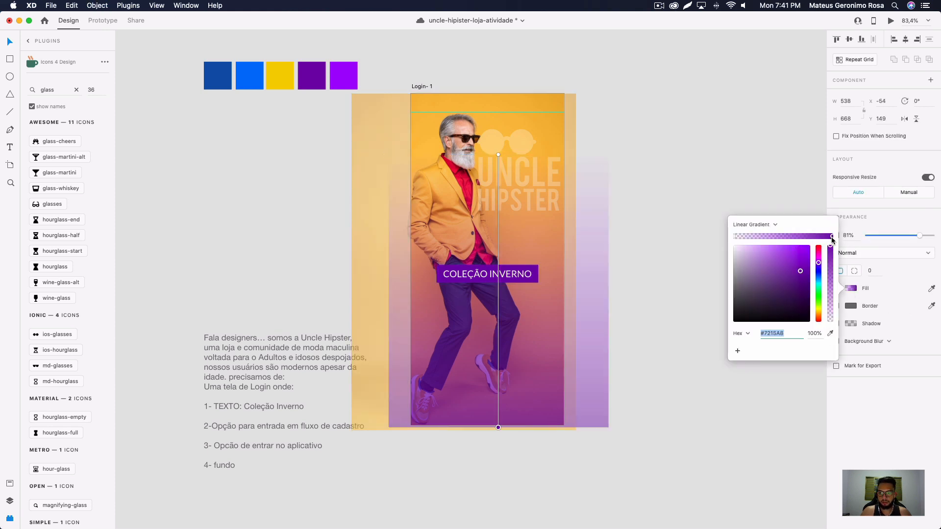
click(830, 333)
click(218, 74)
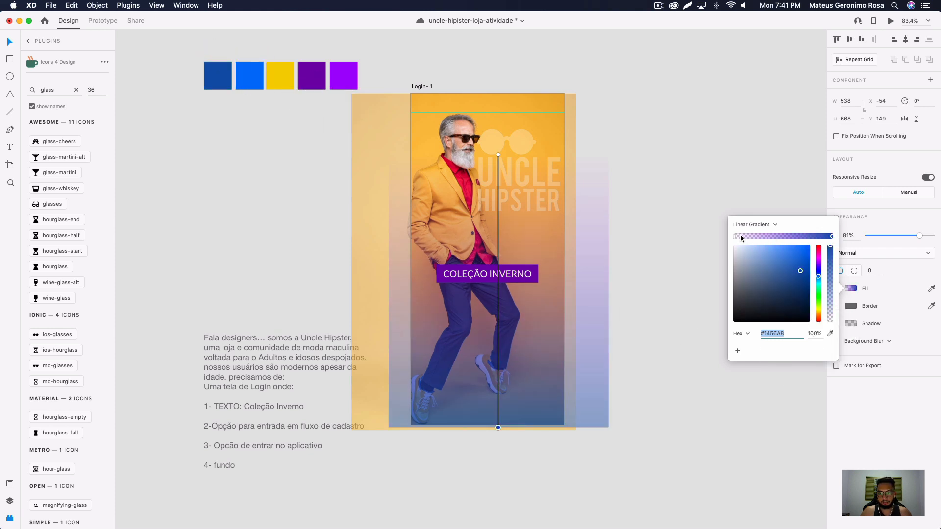
click(830, 334)
click(242, 73)
click(763, 165)
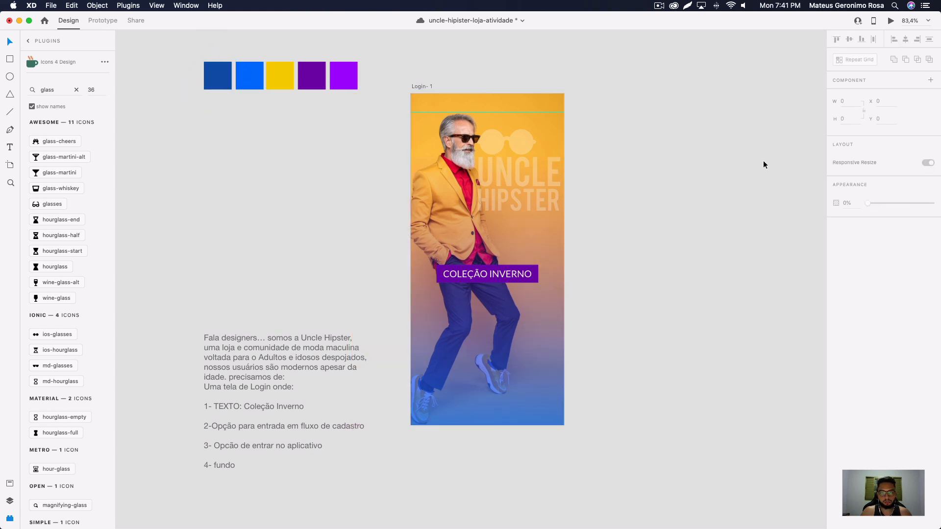
Step: Undo the blue recoloring of the gradient overlay and restore the overlay to its place on the artboard
click(595, 408)
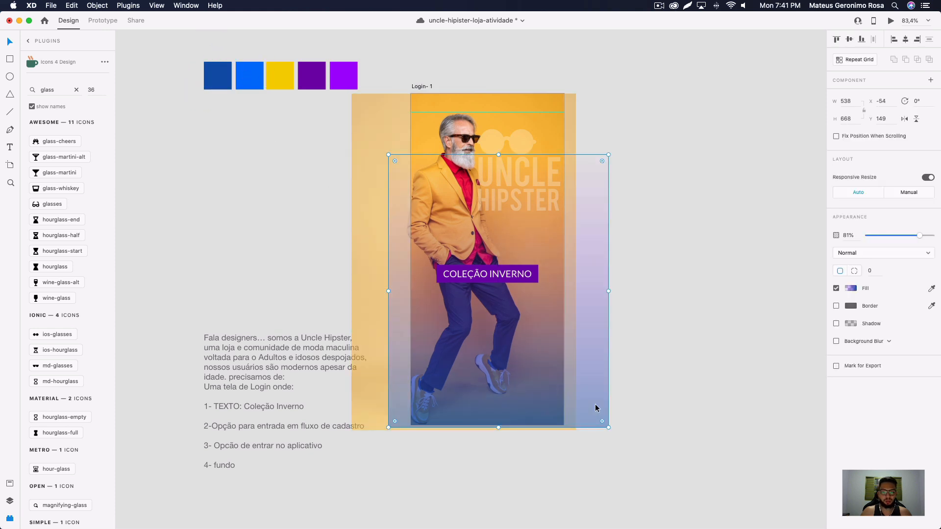
key(super+z)
click(658, 380)
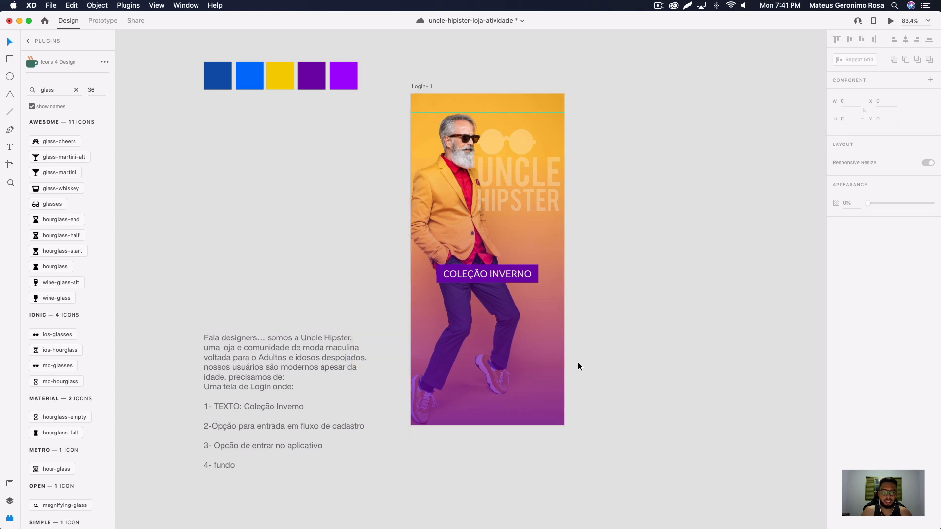
drag(504, 353, 743, 379)
key(super+z)
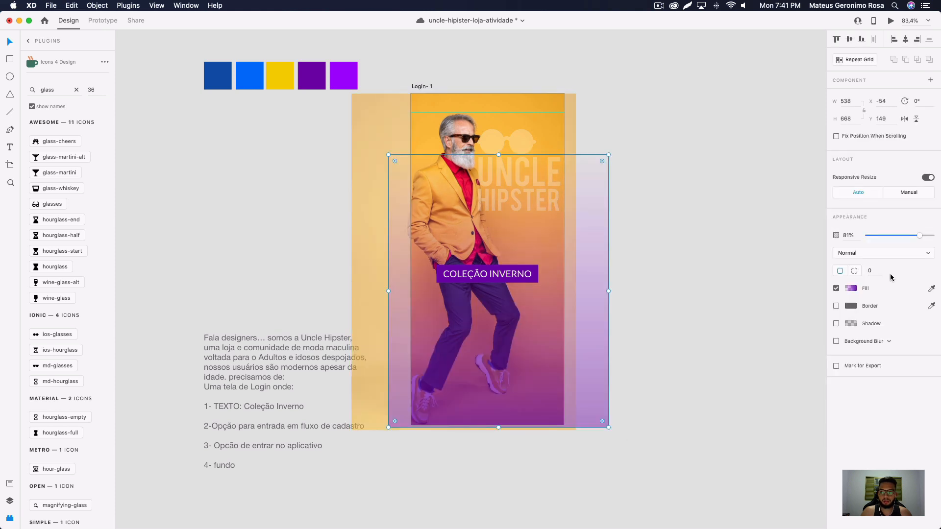
Step: Recolor the gradient overlay's opaque end stop with orange #EFB343 sampled from the upper background of the photo
click(851, 288)
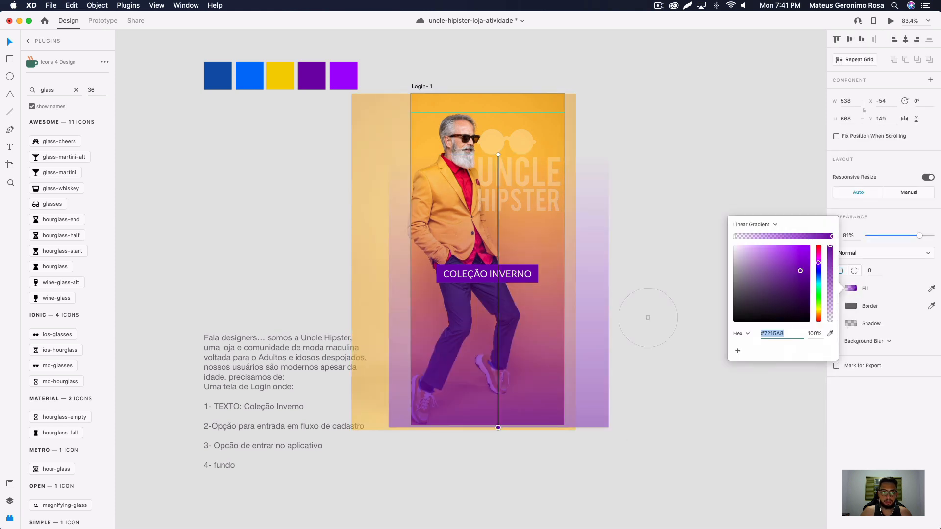
click(281, 79)
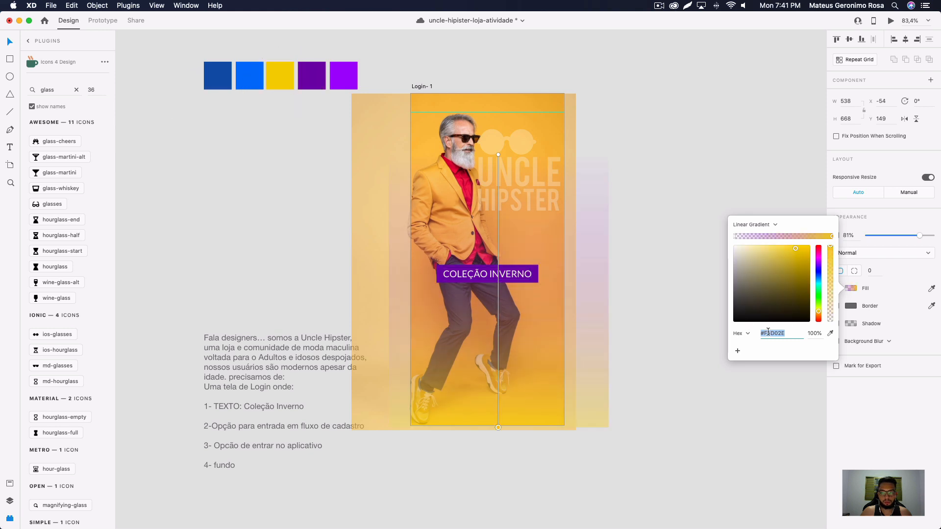
click(829, 333)
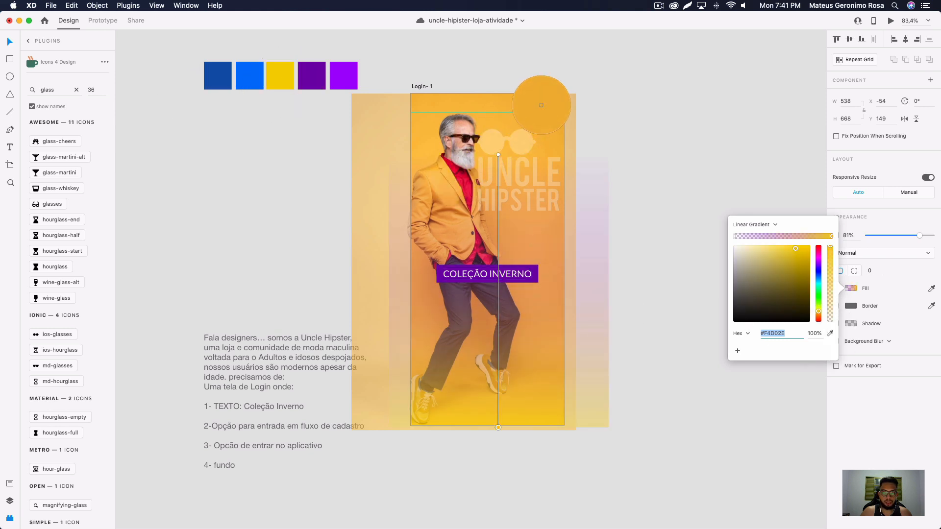
click(541, 106)
click(697, 127)
click(516, 337)
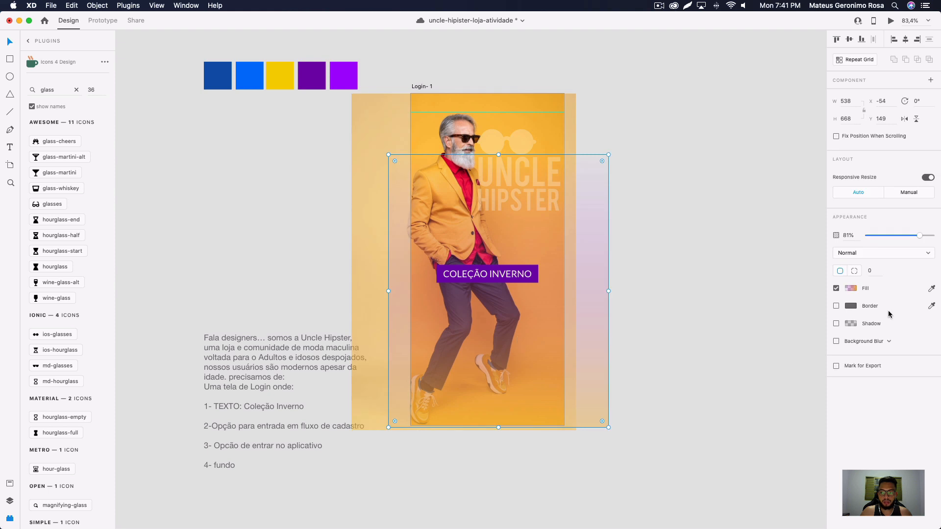
Step: Set the gradient overlay's start stop to orange #F2B646 sampled from the photo and make that stop transparent
click(851, 289)
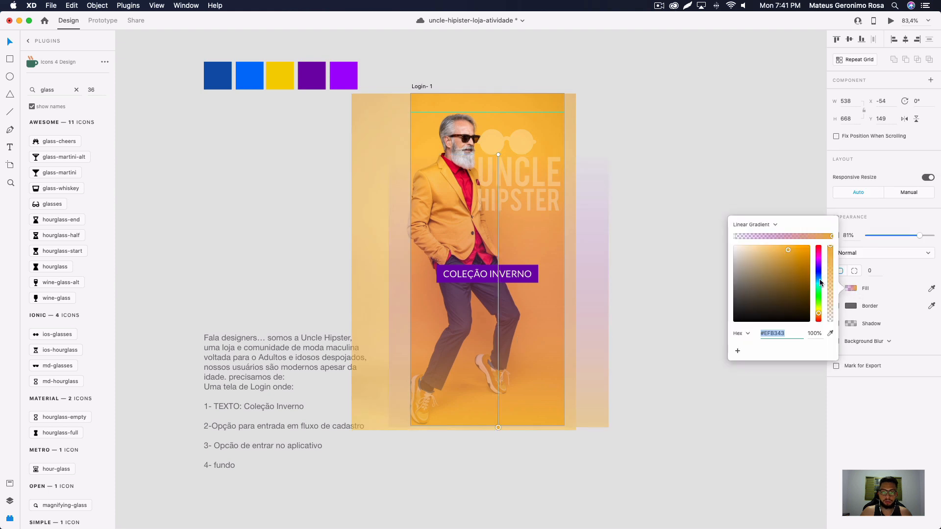
click(733, 236)
click(830, 333)
click(544, 120)
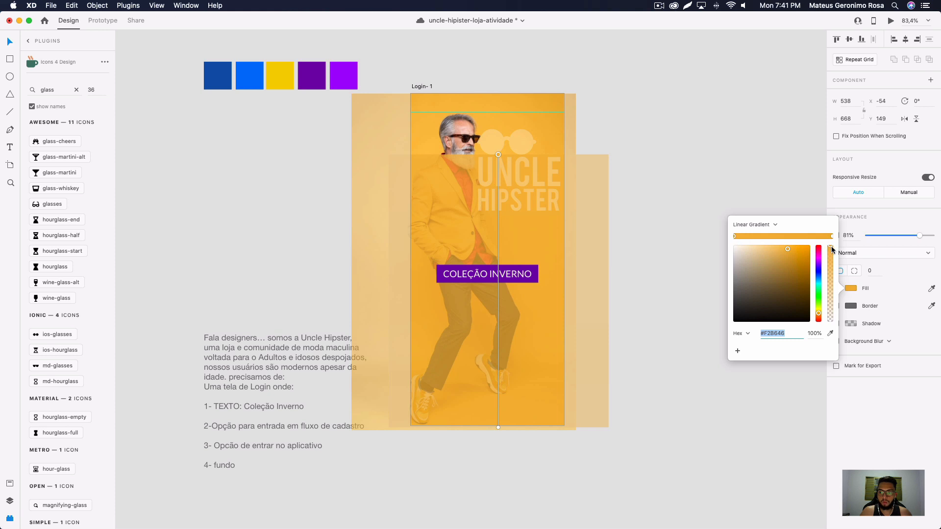
drag(831, 250, 832, 329)
click(804, 421)
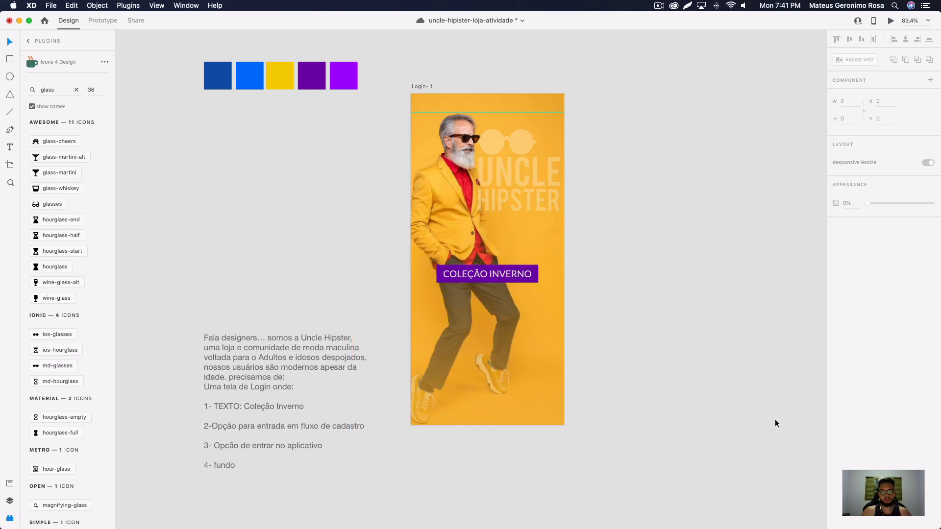
Step: Duplicate the heading banner below itself at Y 483, and enlarge the original to about 269 × 48
drag(537, 276, 530, 301)
key(super+z)
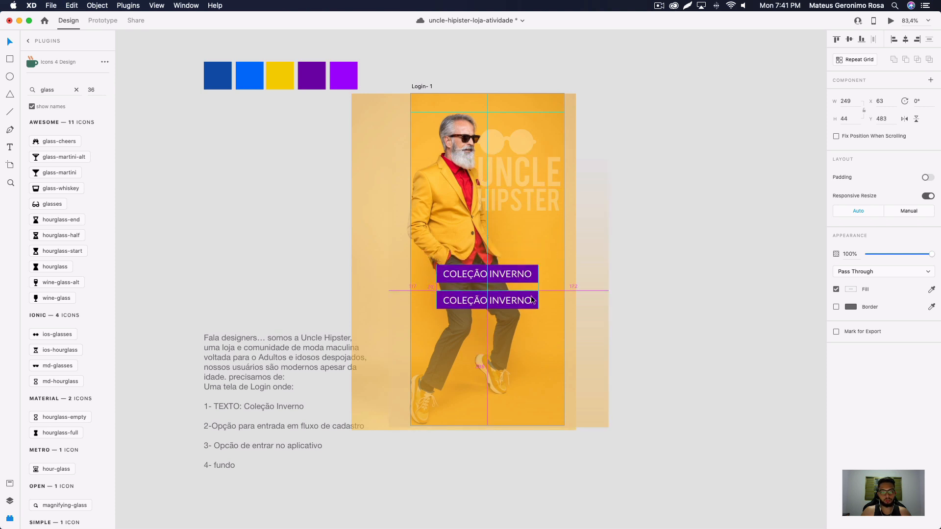
click(533, 275)
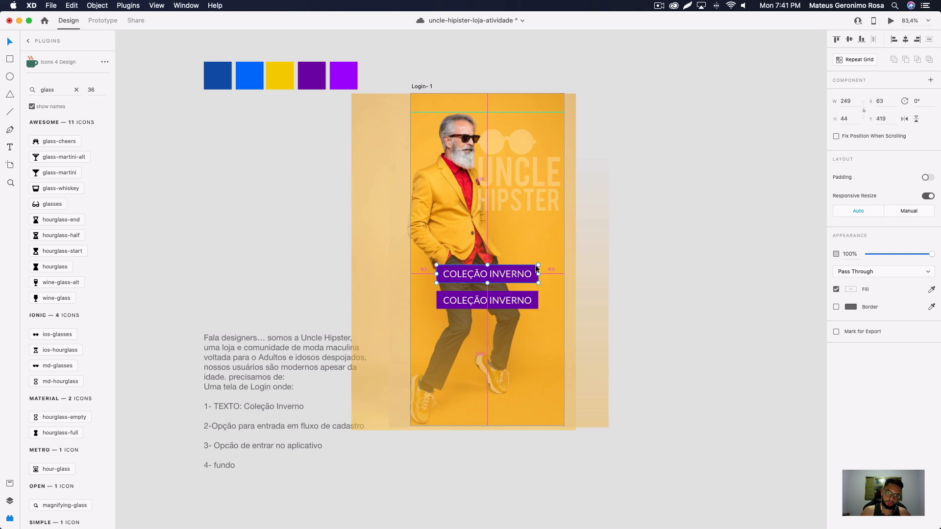
mouse_move(538, 265)
mouse_down()
mouse_move(547, 261)
mouse_move(541, 256)
mouse_up()
click(643, 277)
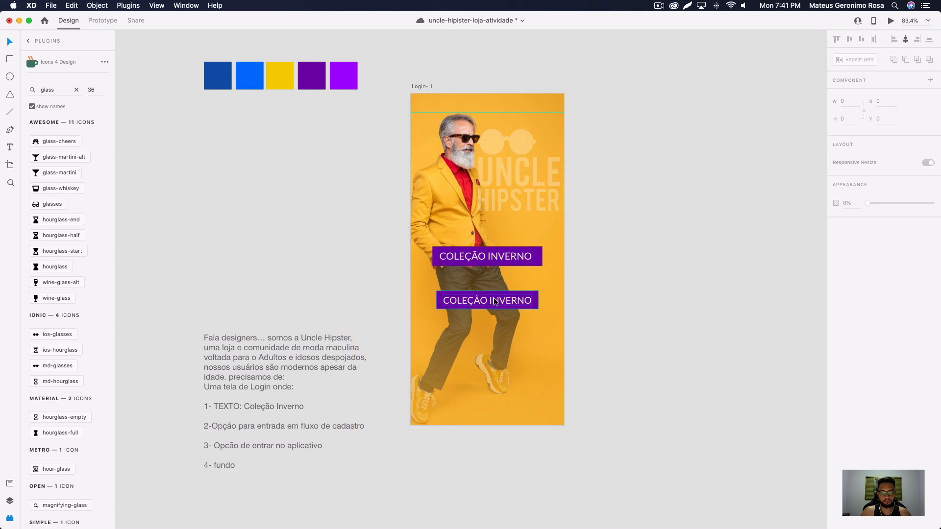
Step: Delete the smaller duplicate banner and leave the enlarged heading banner at X 53, Y 382
drag(493, 298, 520, 260)
key(super+z)
key(Delete)
click(636, 269)
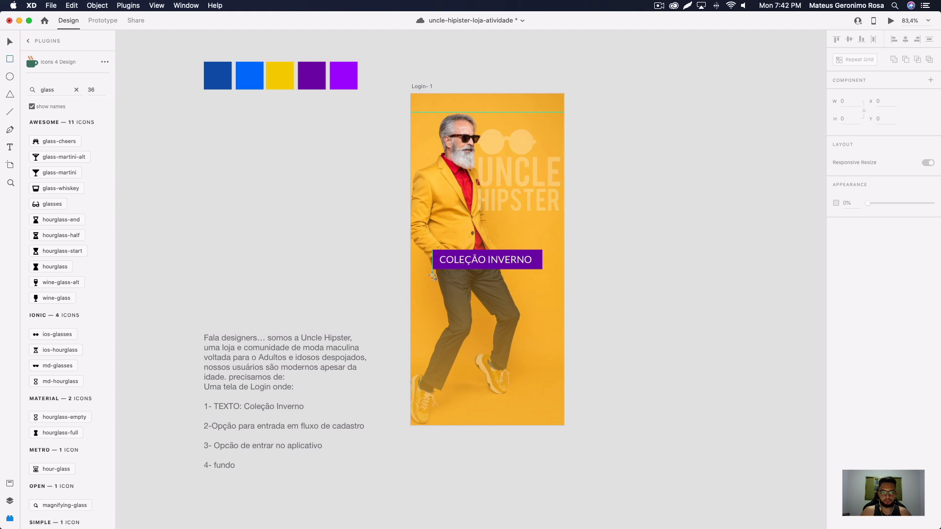
Step: Draw a borderless white rectangle about 269 × 267 below the heading banner and move it to X 53, Y 435
drag(432, 276, 542, 384)
click(836, 307)
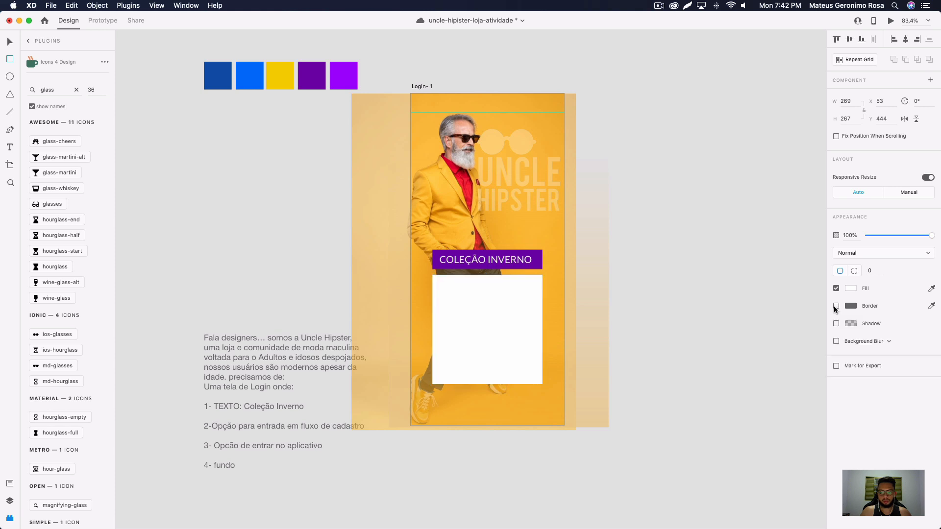
click(10, 42)
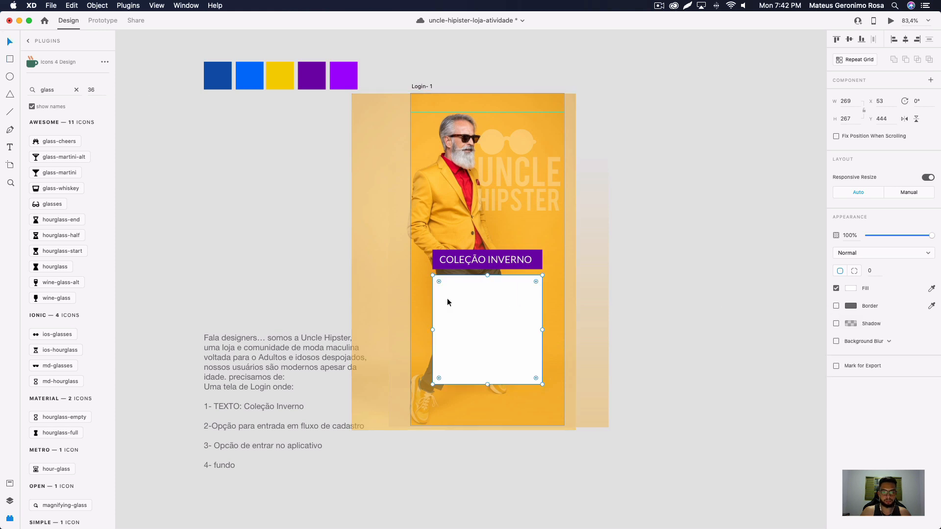
drag(447, 303, 455, 301)
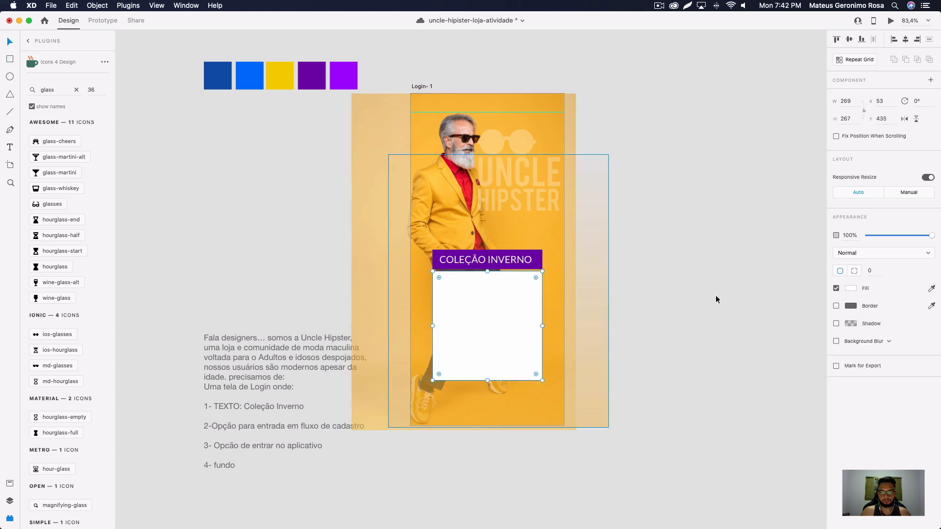
Step: Give the white rectangle 78% opacity and a corner radius of 22, and shorten it to about half its height
click(891, 236)
drag(890, 235, 917, 236)
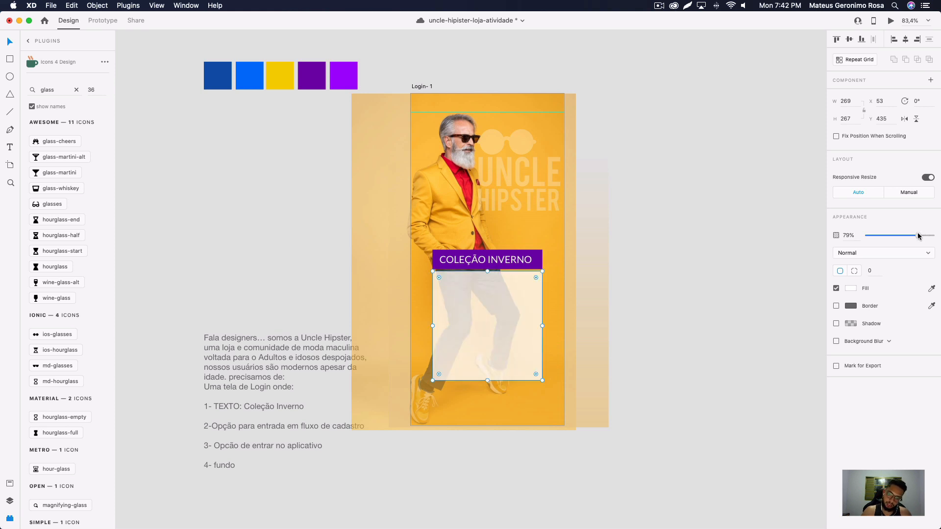
drag(534, 276, 531, 277)
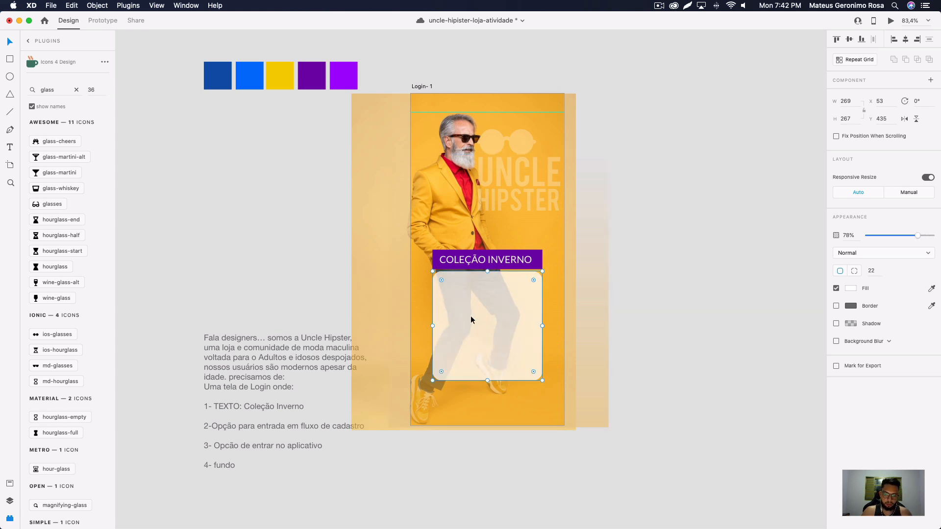
drag(487, 381, 504, 337)
Step: Delete the translucent rounded rectangle below the heading banner
click(699, 322)
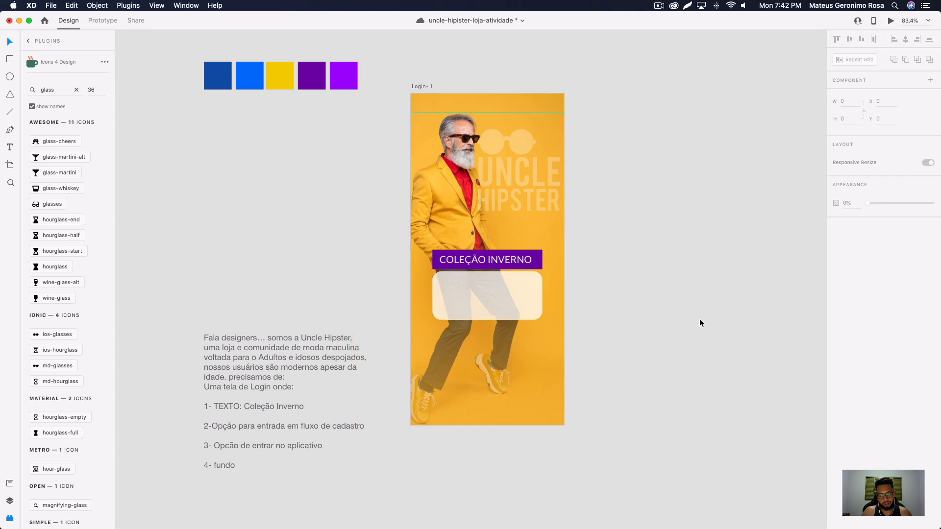
key(super+z)
key(Delete)
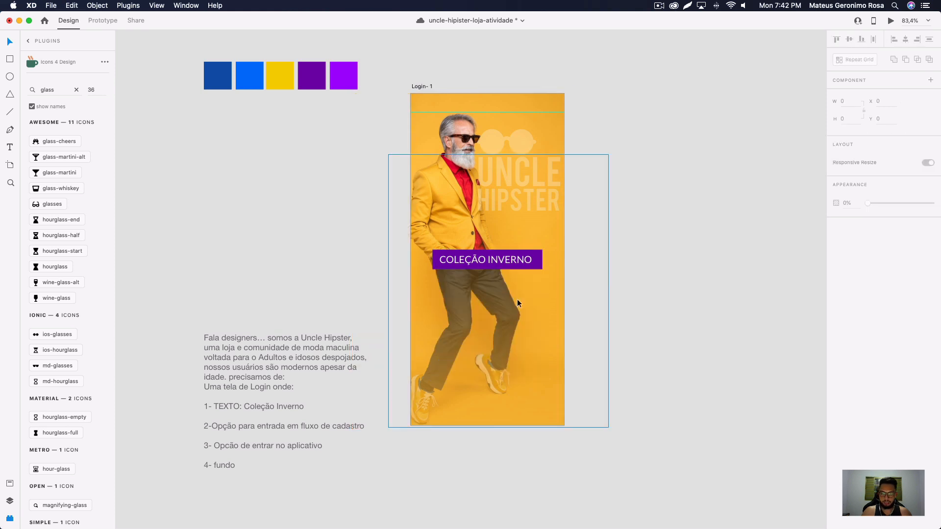
Step: Duplicate the heading banner twice, stacking the copies beneath the original with the lowest at X 53, Y 498
click(522, 260)
drag(523, 259, 523, 298)
click(675, 299)
key(super+z)
drag(522, 257, 523, 306)
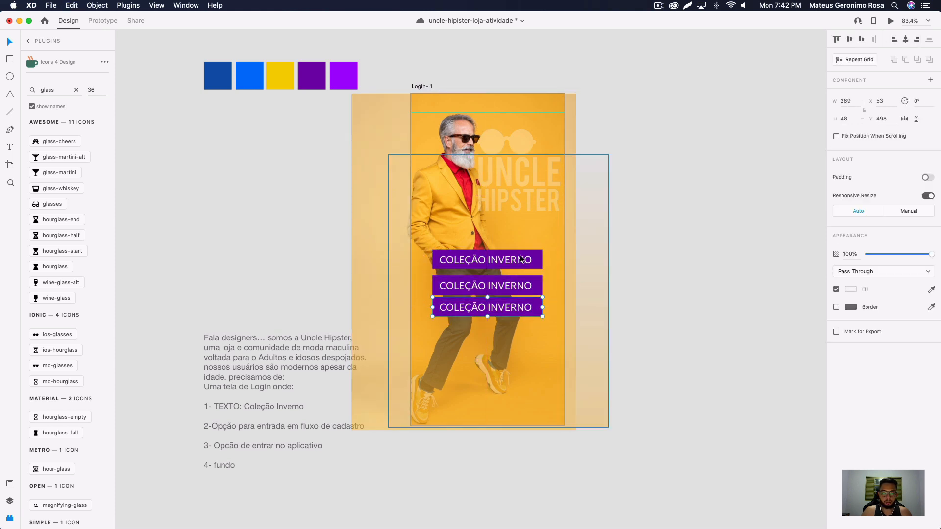
Step: Change the fill of the rectangle in the uppermost banner to white (#FFFFFF)
click(536, 257)
double_click(538, 260)
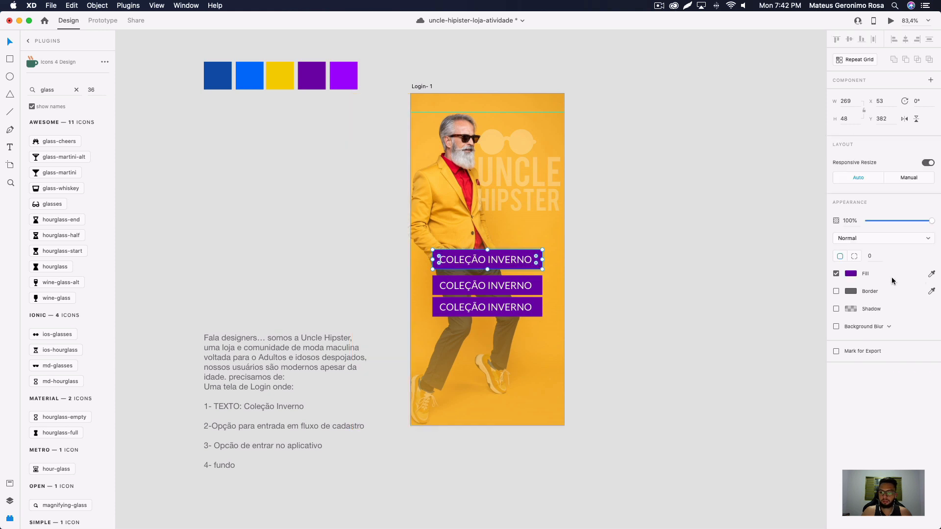
click(851, 274)
drag(759, 251, 677, 180)
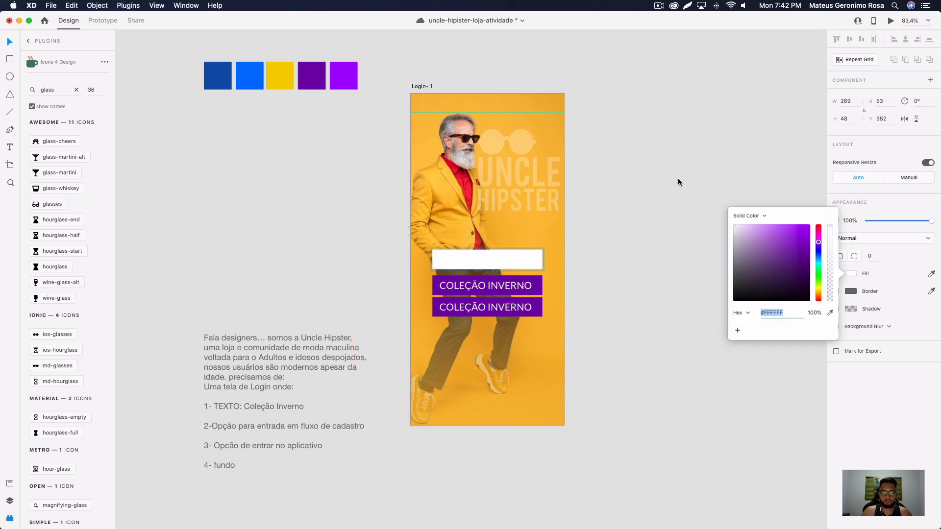
click(691, 204)
Step: Change the fill of the COLEÇÃO INVERNO text in the white banner to the dark purple swatch's colour (#7215A8)
click(499, 257)
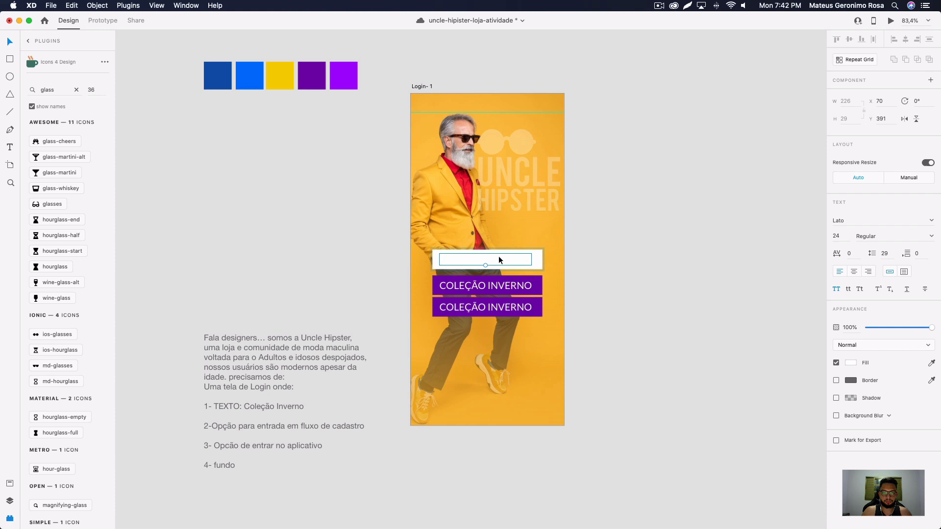
click(858, 364)
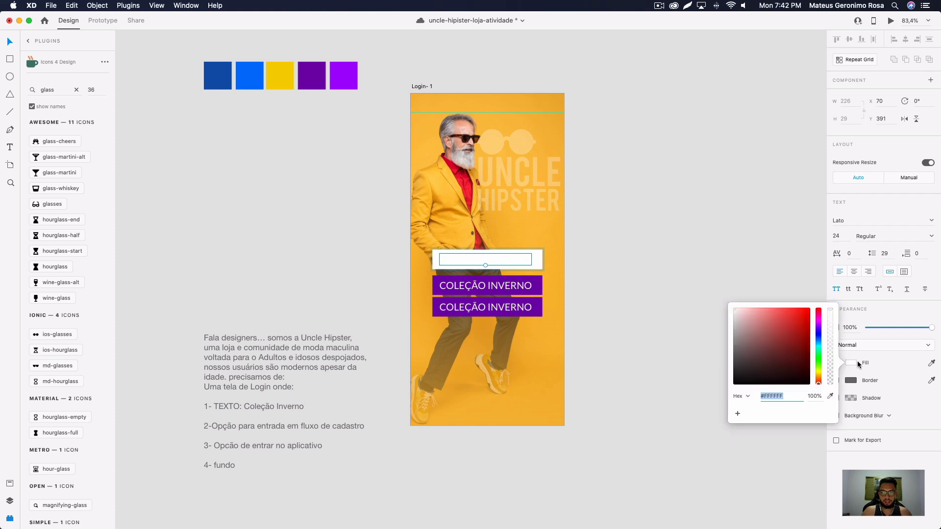
click(830, 397)
click(308, 75)
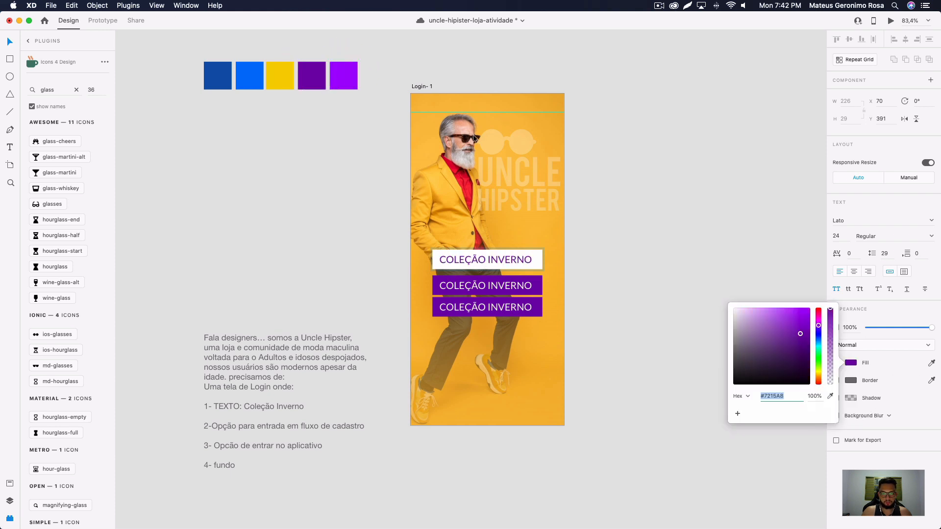
click(691, 212)
Step: Enlarge the white banner with its text at size 26, centre the text inside it and centre the banner horizontally on the artboard
drag(534, 263, 548, 235)
double_click(537, 248)
click(630, 272)
double_click(506, 247)
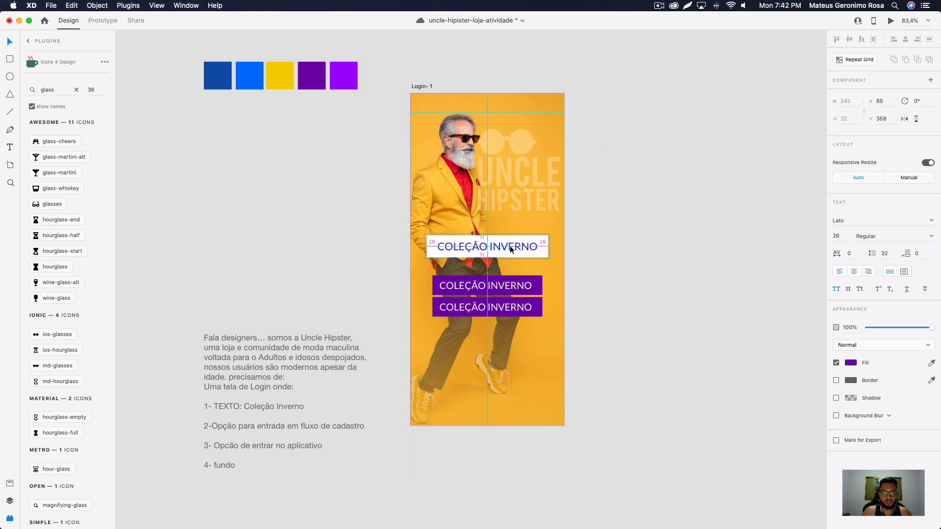
click(630, 246)
drag(534, 249, 542, 254)
Step: Try lowering the opacity of the white banner's rectangle, and undo the change
drag(882, 221, 901, 221)
click(709, 250)
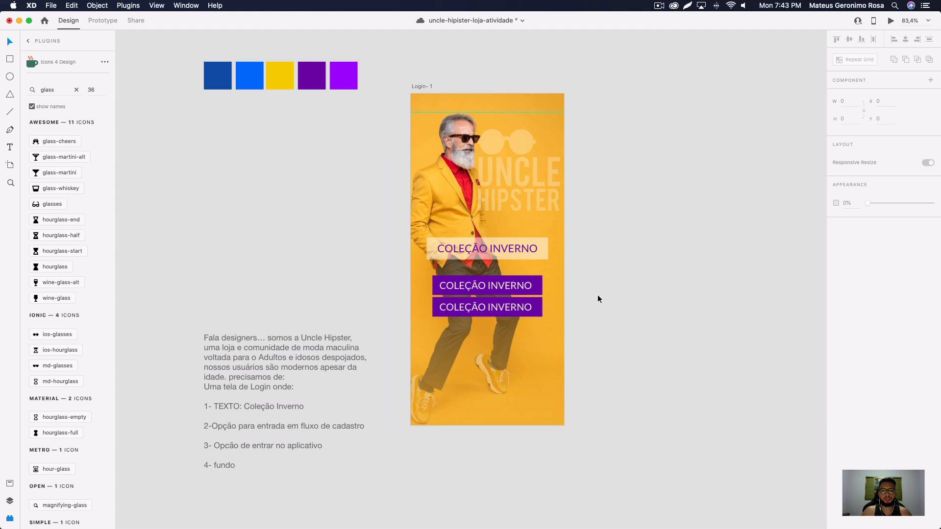
key(super+z)
click(621, 295)
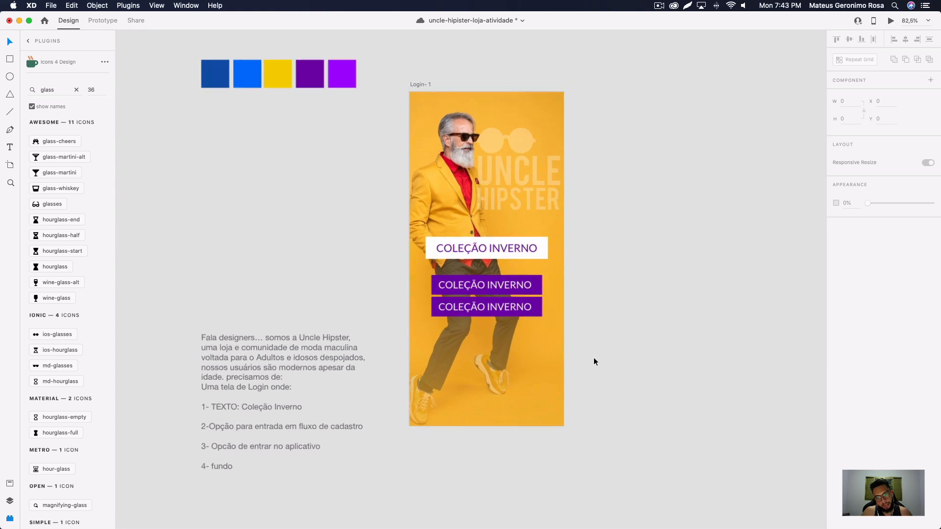
Step: Move the two purple banners down together so the upper one sits at Y 488
scroll(593, 357, up, 1)
click(527, 285)
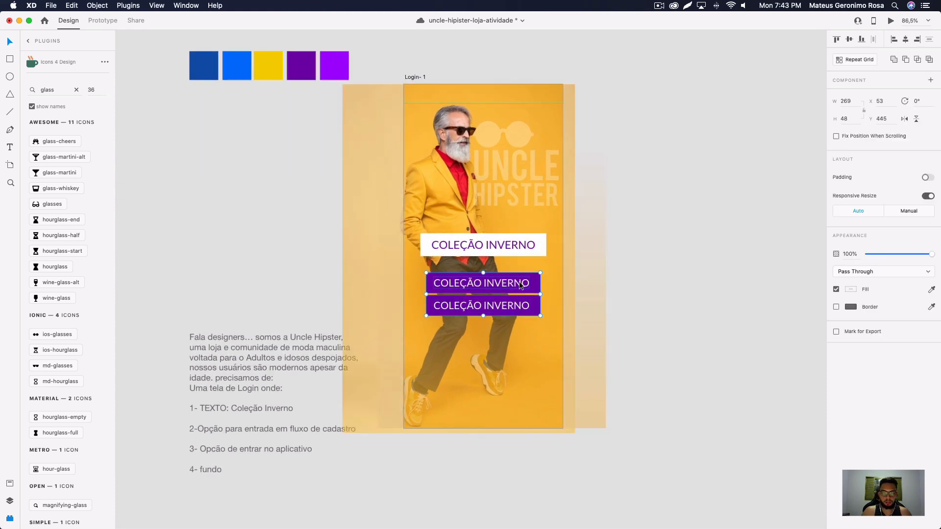
mouse_move(527, 285)
mouse_down()
mouse_move(527, 317)
mouse_move(527, 303)
mouse_up()
click(665, 323)
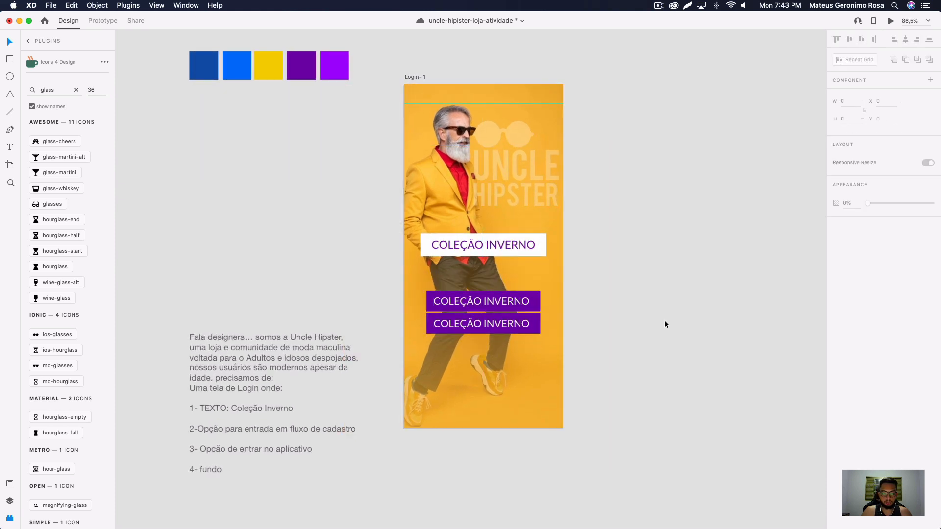
Step: Replace the upper purple banner's text with ENTRAR and the lower purple banner's text with CADASTRE-SE
click(504, 300)
double_click(495, 300)
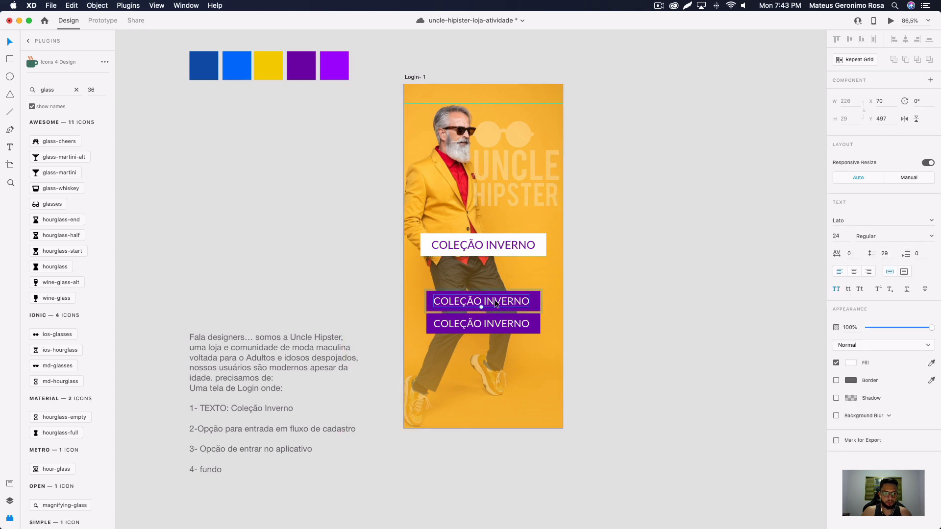
double_click(498, 300)
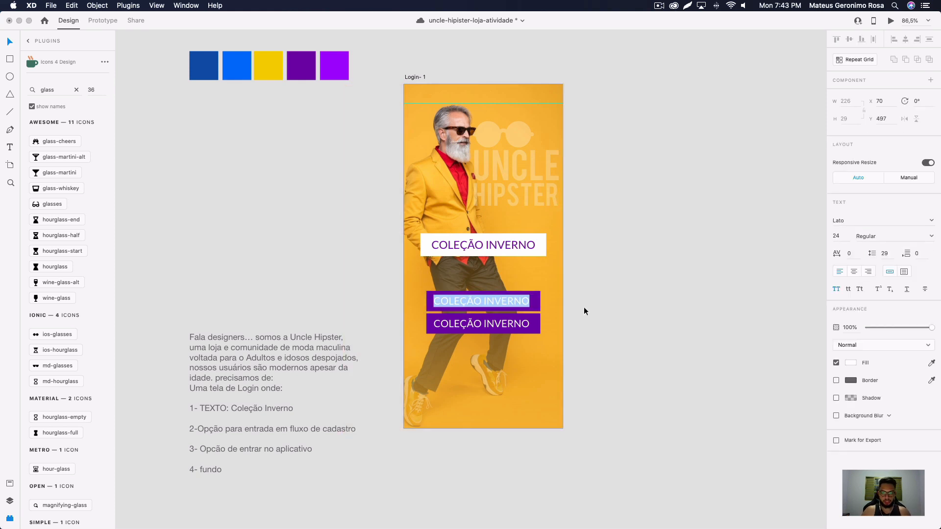
text(ENTRAR)
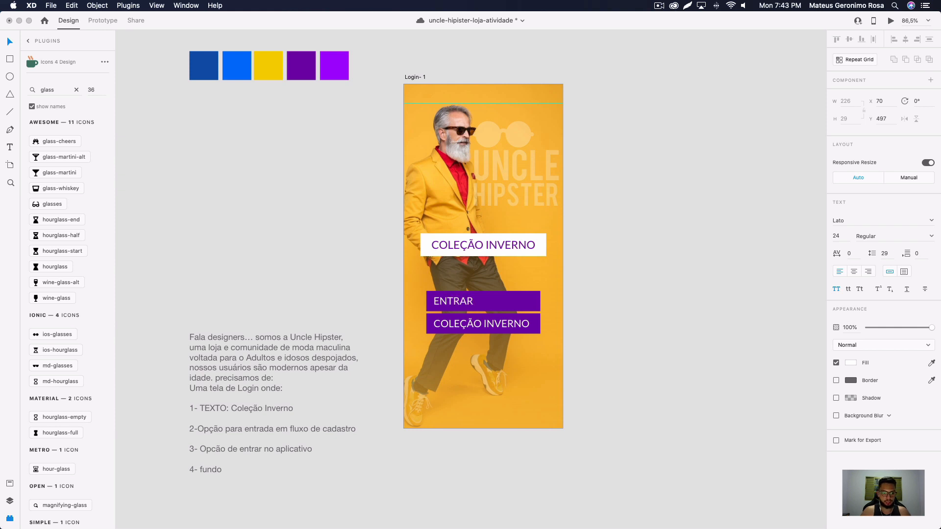
click(487, 326)
double_click(487, 326)
text(CADAS)
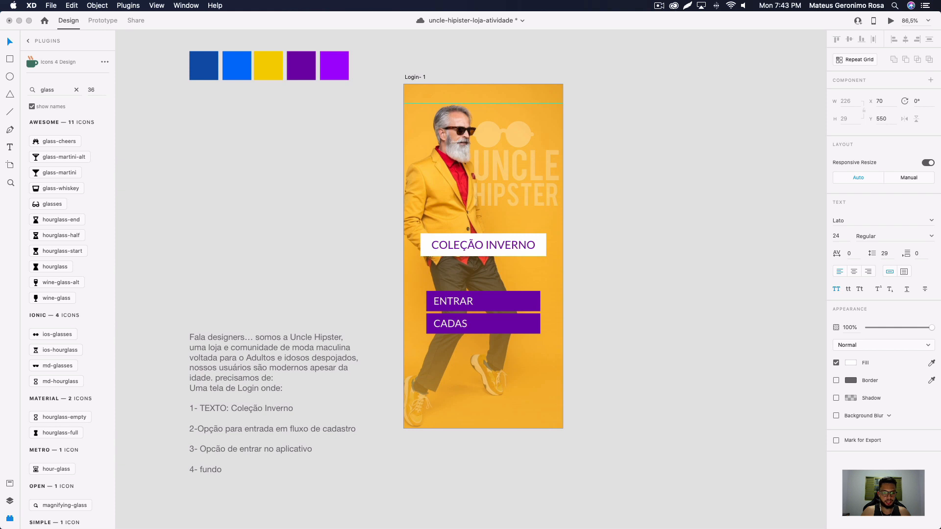
text(TRE-SE)
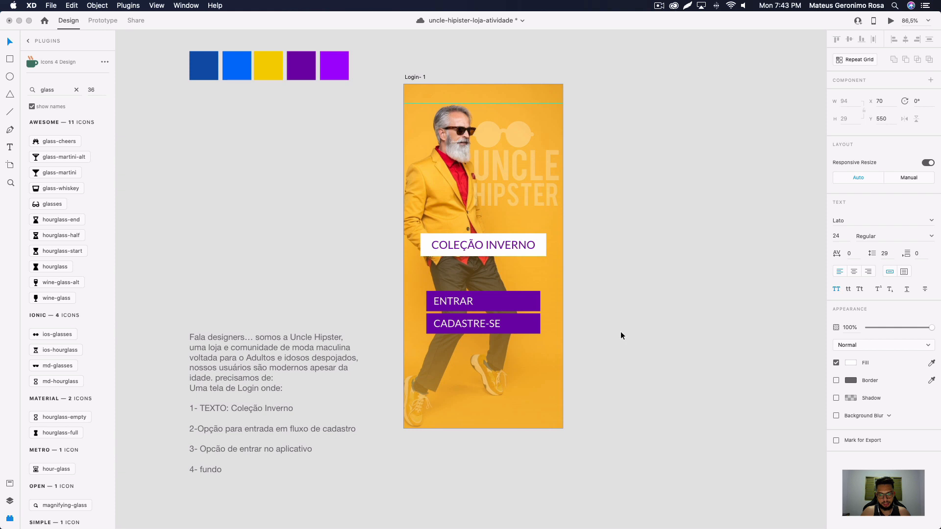
click(621, 335)
Step: Narrow the ENTRAR and CADASTRE-SE buttons to the same width, centred on the artboard, with the ENTRAR text centred in its button
click(537, 328)
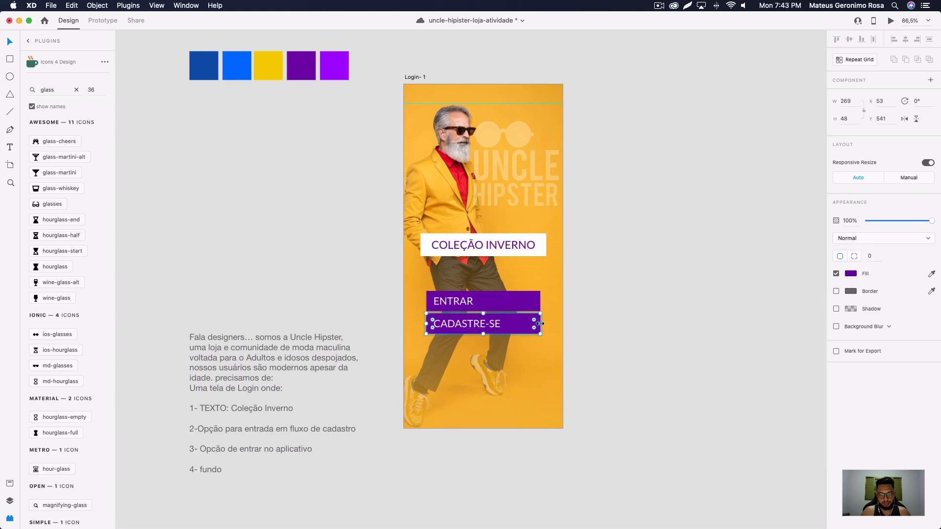
drag(540, 326, 511, 326)
click(471, 301)
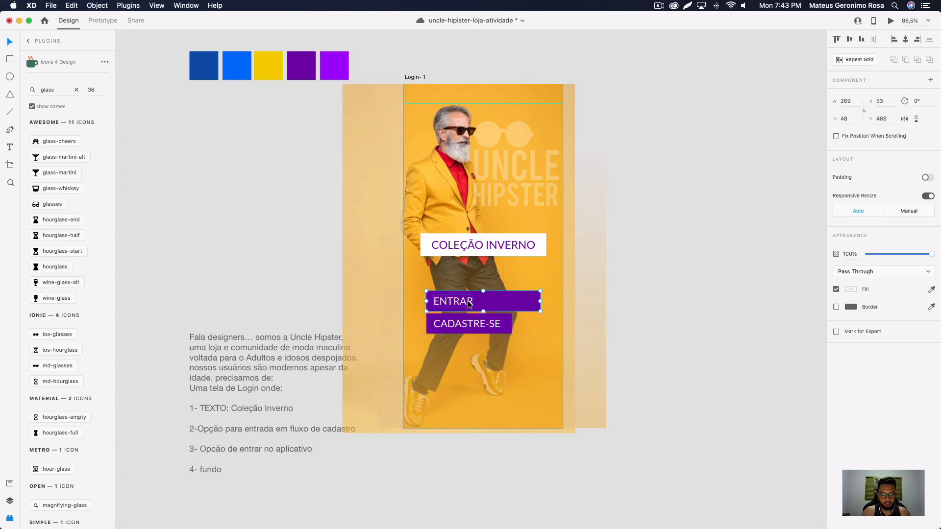
double_click(467, 301)
drag(467, 301, 501, 328)
click(509, 307)
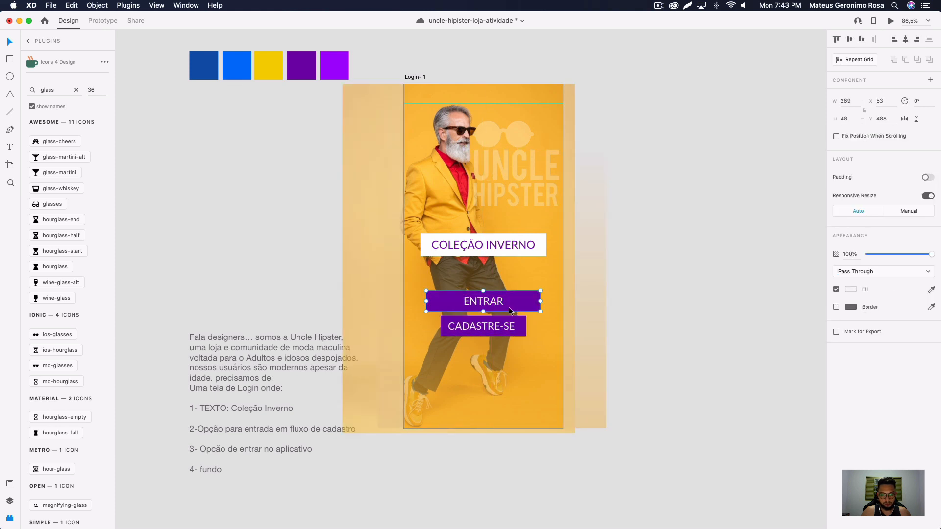
drag(540, 301, 526, 301)
click(680, 323)
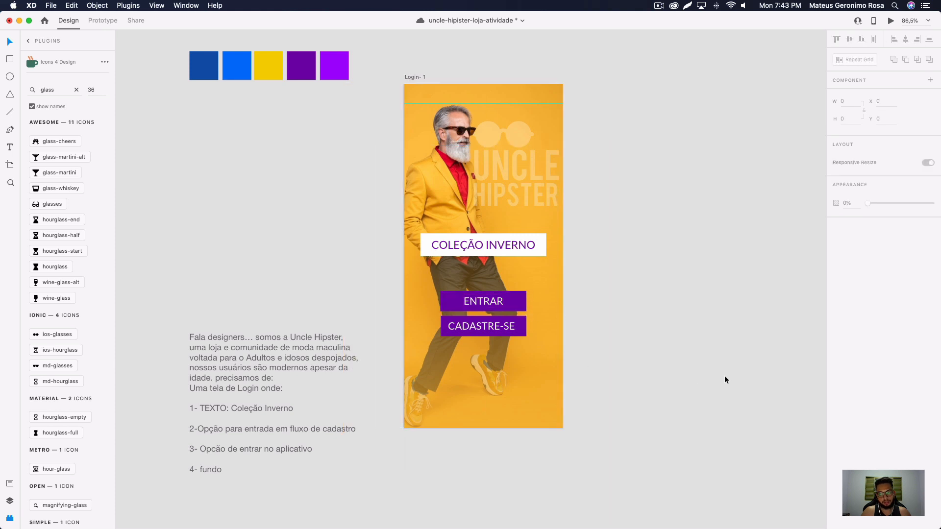
Step: Move the ENTRAR and CADASTRE-SE buttons down together to Y 511
click(471, 333)
shift+click(506, 304)
mouse_move(506, 302)
mouse_down()
mouse_move(495, 322)
mouse_move(489, 317)
mouse_move(504, 311)
mouse_up()
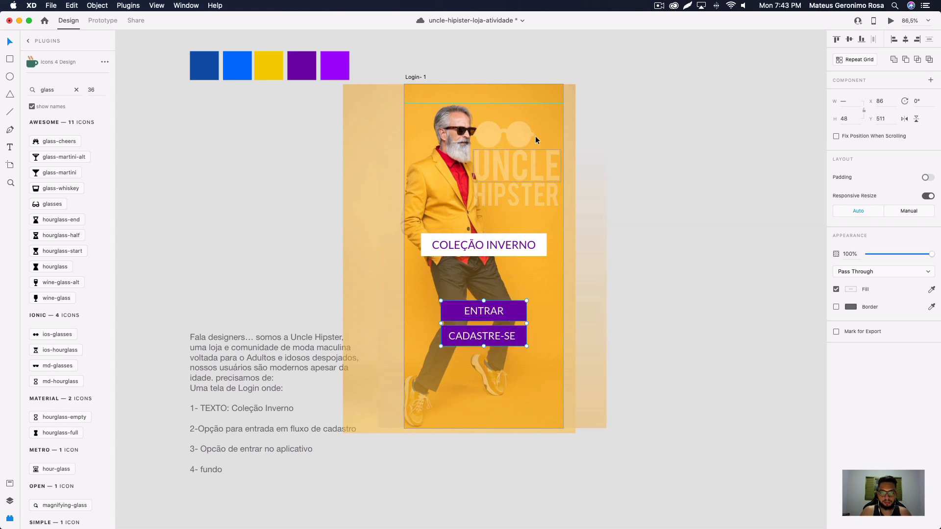
Step: Try moving the glasses and UNCLE HIPSTER logo down to the artboard's lower part, and undo the move
click(522, 136)
shift+click(532, 162)
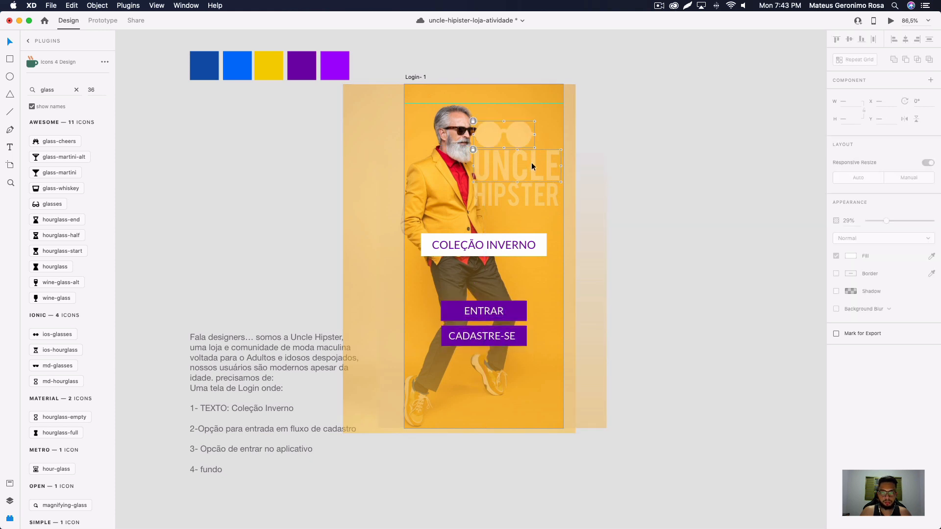
shift+click(530, 191)
drag(520, 144, 457, 336)
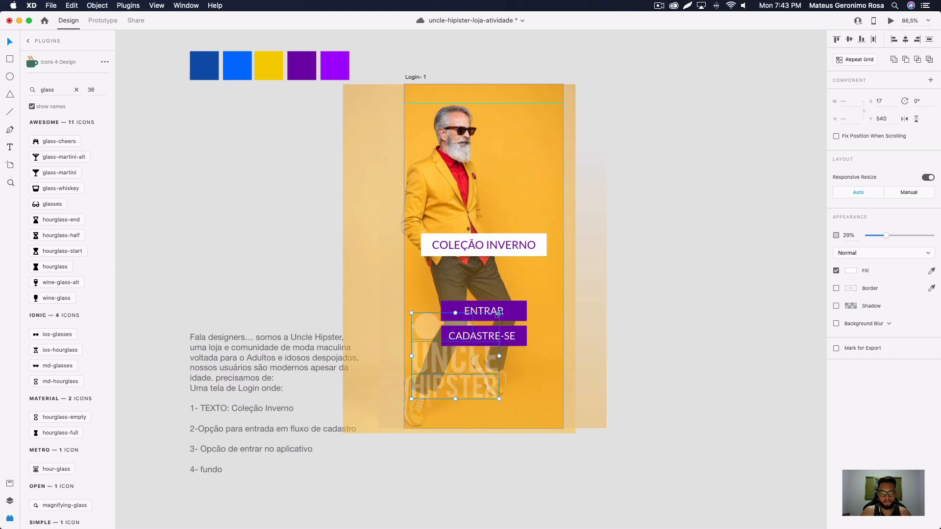
drag(499, 312, 628, 253)
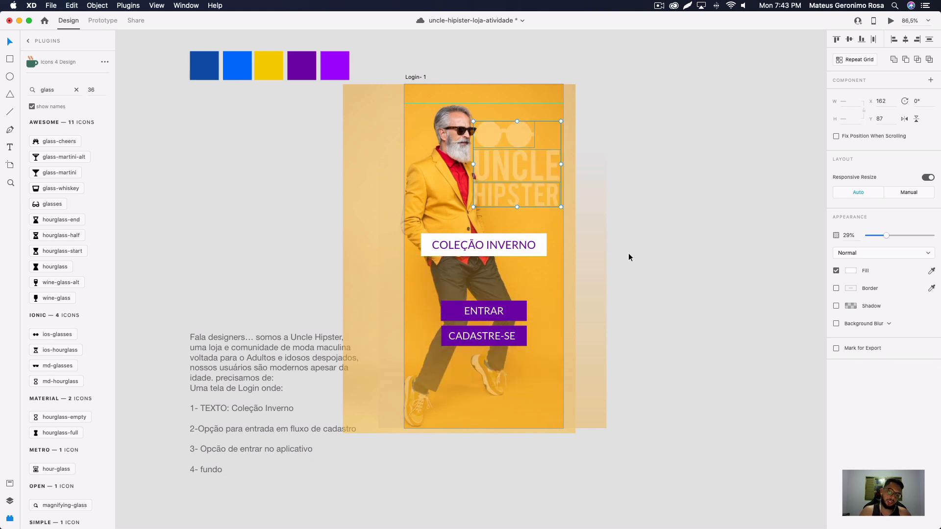
key(super+z)
key(super+z)
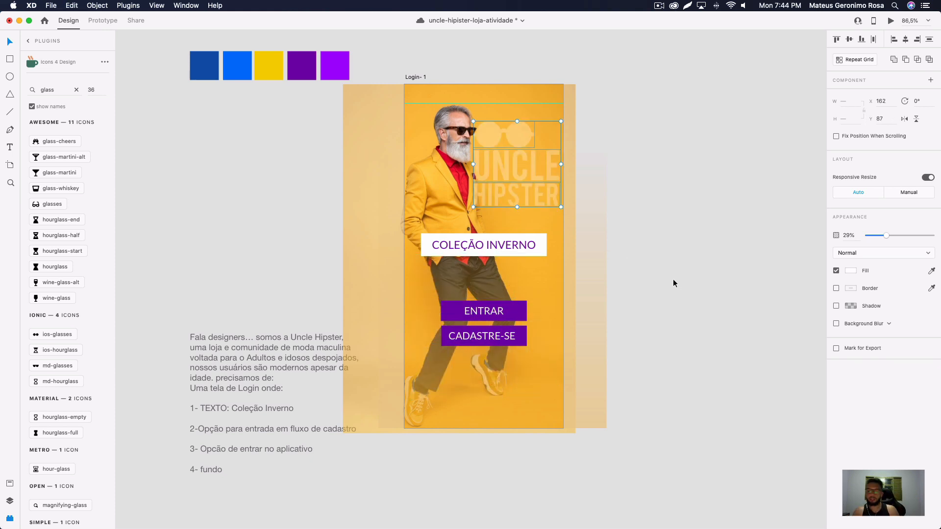
click(637, 175)
Step: Change the opaque stop of the background overlay's linear gradient to the bright purple swatch's colour
click(436, 216)
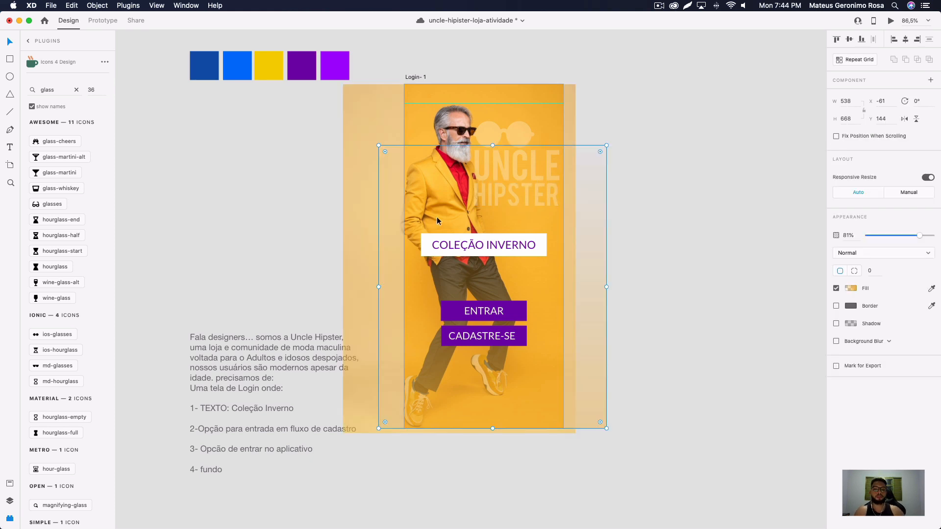
click(851, 289)
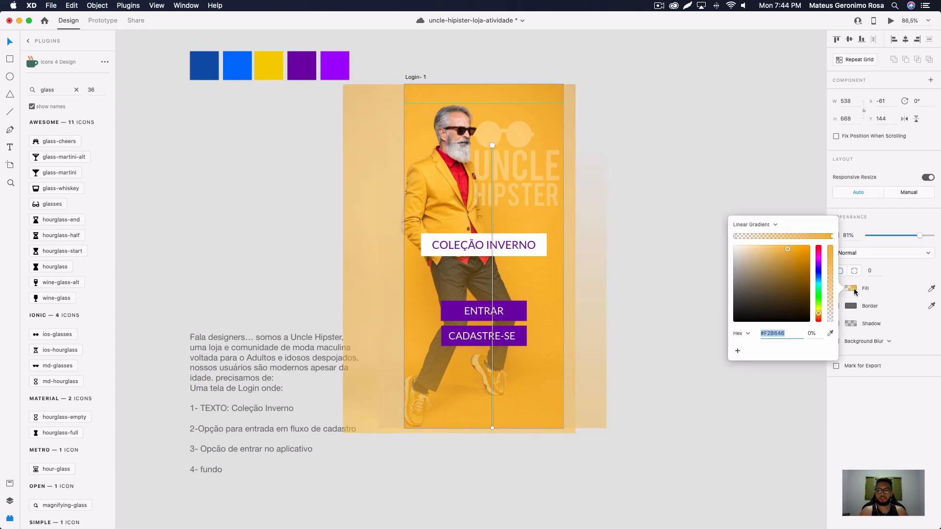
click(832, 237)
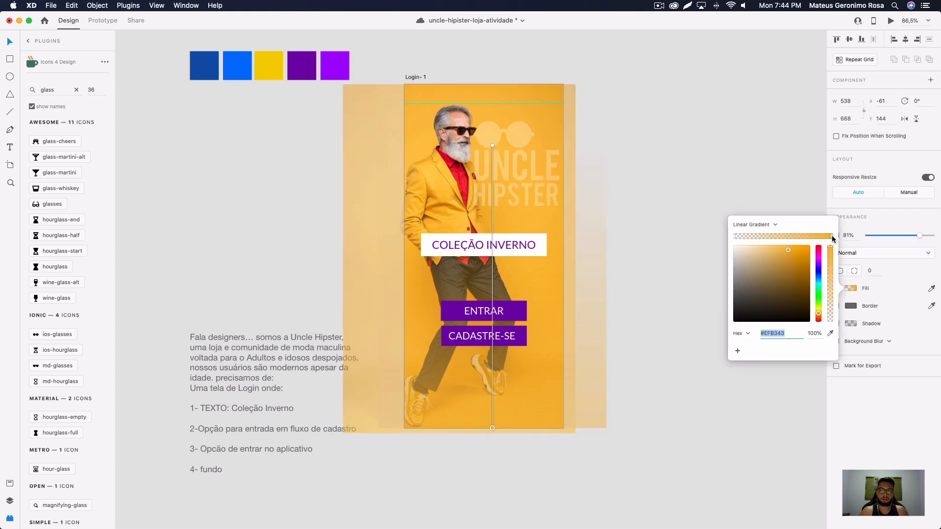
click(829, 335)
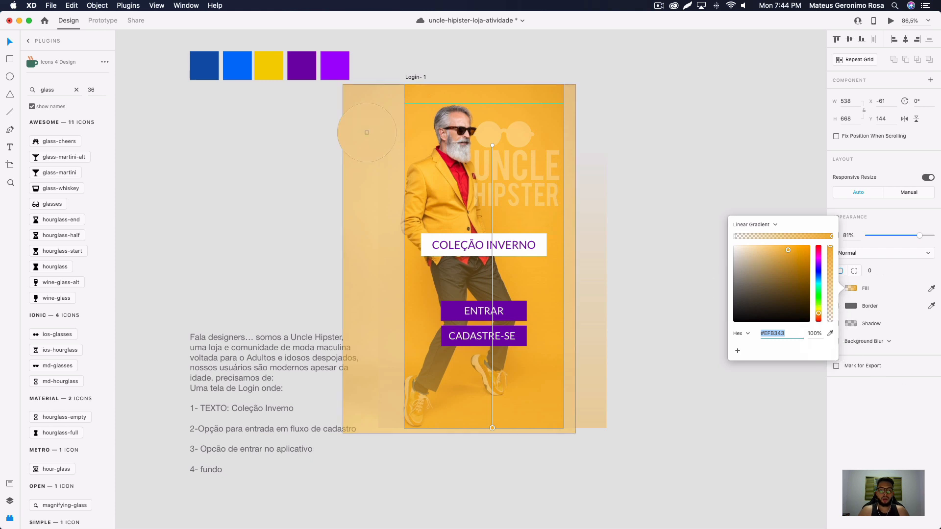
click(300, 69)
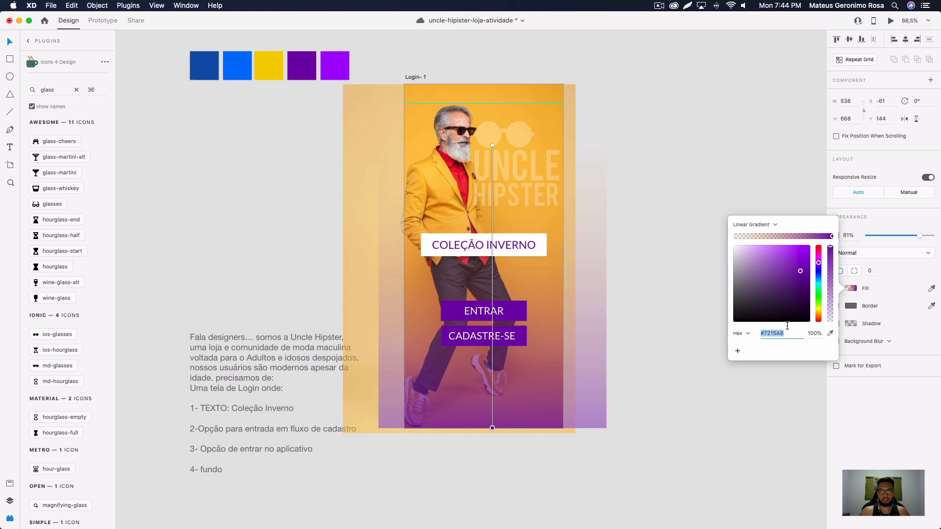
click(829, 333)
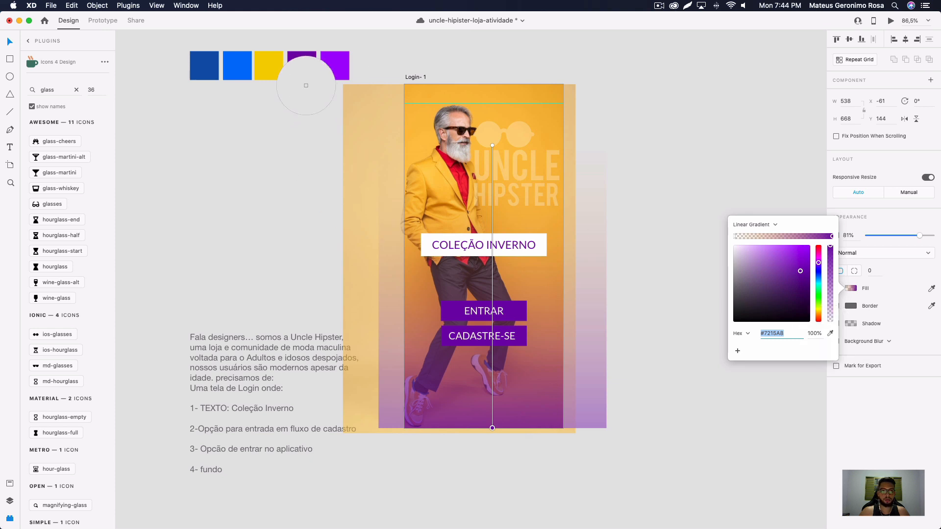
click(331, 62)
Step: Move the purple gradient overlay to X -61, Y 182 and raise its opacity to 100%
click(575, 350)
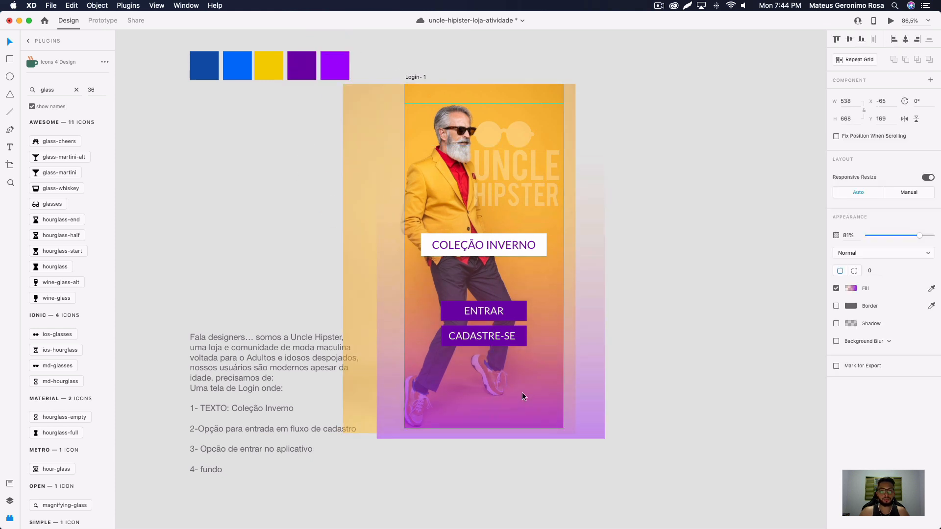
mouse_move(523, 395)
mouse_down()
mouse_move(522, 413)
mouse_move(519, 396)
mouse_up()
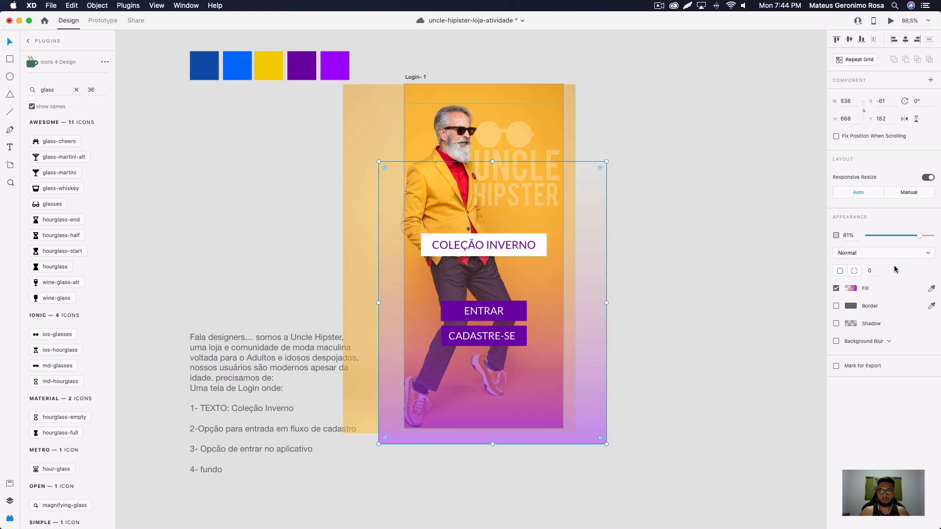
drag(918, 237, 939, 238)
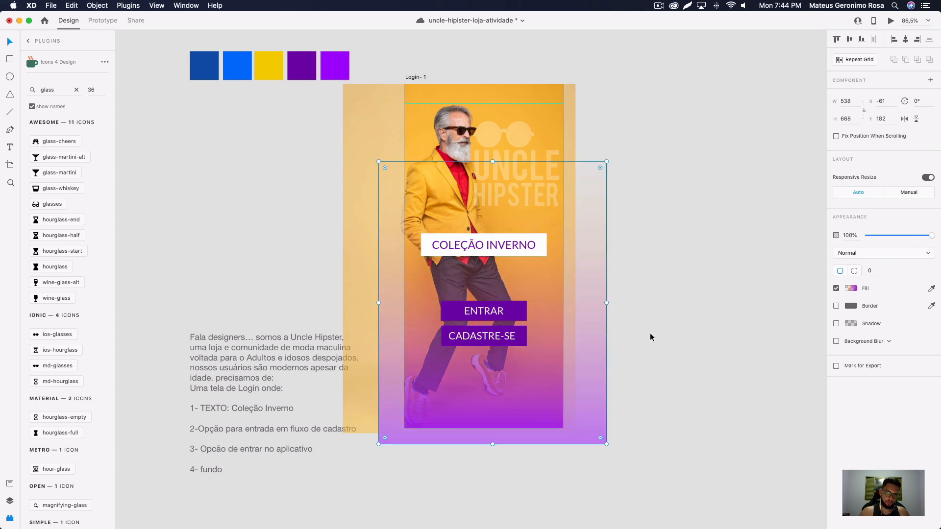
Step: Try rotating the purple gradient overlay 180° and placing it over the artboard's upper part, and undo these changes
drag(560, 372, 559, 313)
click(663, 360)
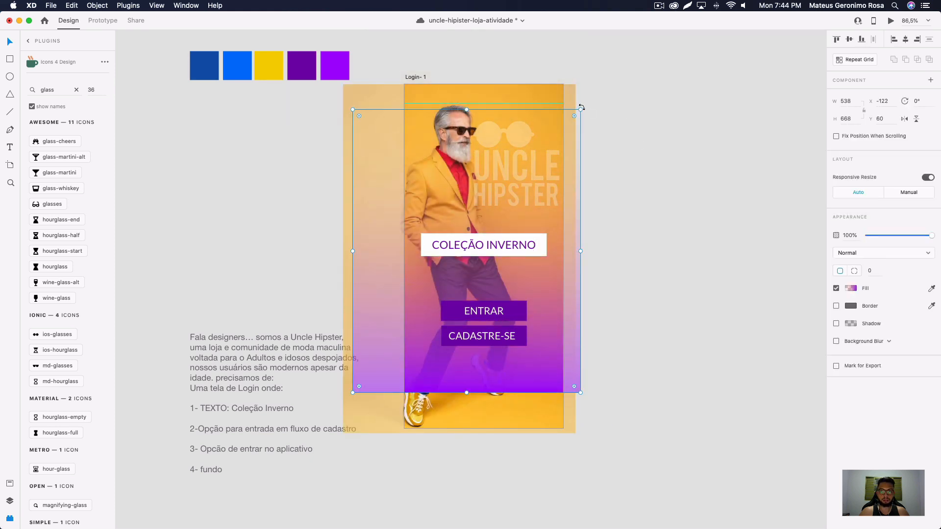
drag(581, 107, 387, 330)
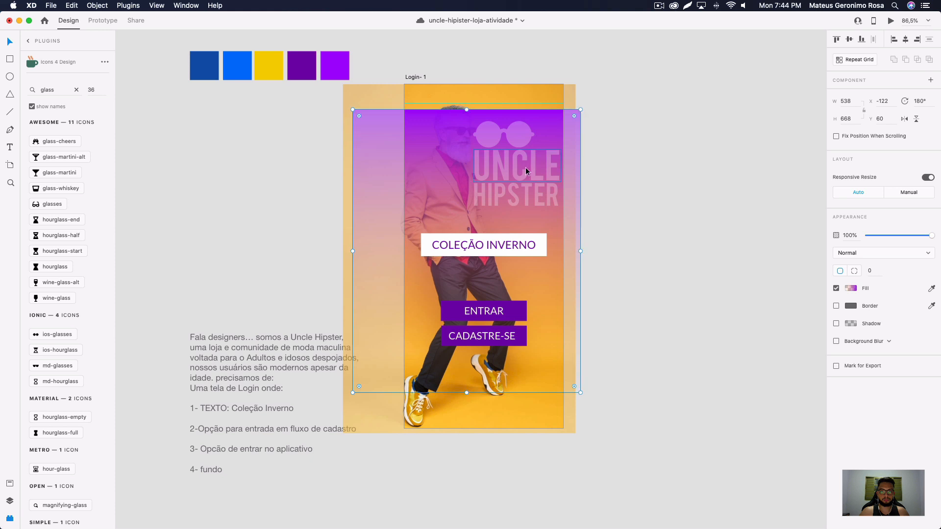
drag(549, 123, 570, 69)
click(732, 127)
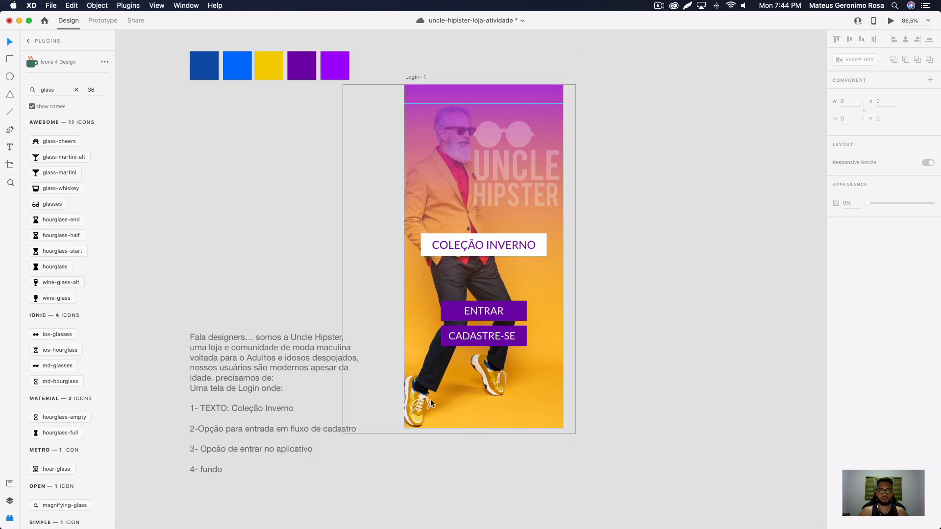
key(super+z)
key(super+z)
key(super+z)
key(super+z)
key(super+z)
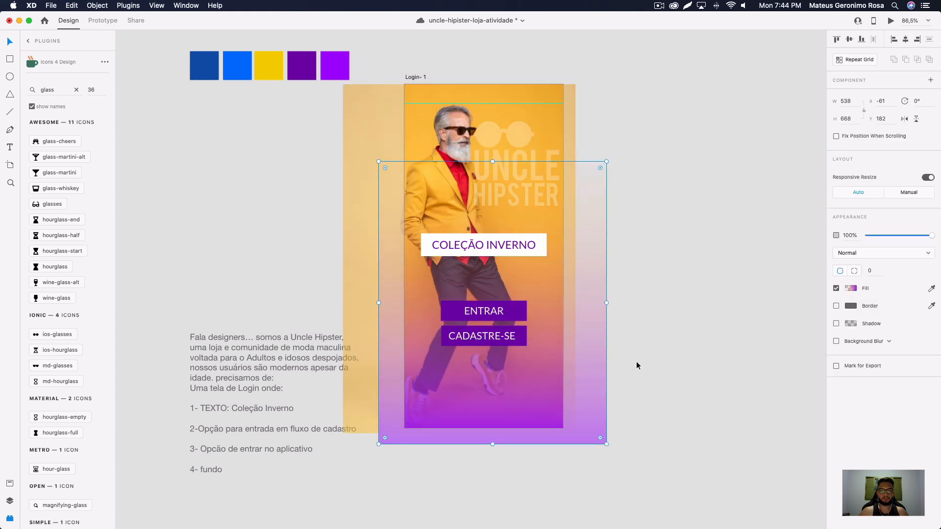
Step: Undo the background overlay's purple recolouring and its last move, and raise the yellow gradient overlay's opacity to 100%
key(super+z)
key(super+z)
key(super+z)
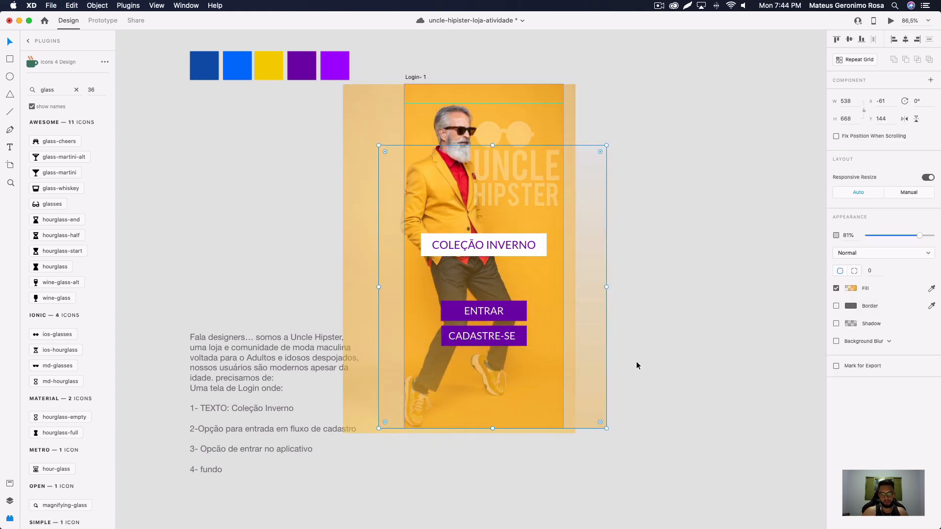
drag(920, 236, 939, 245)
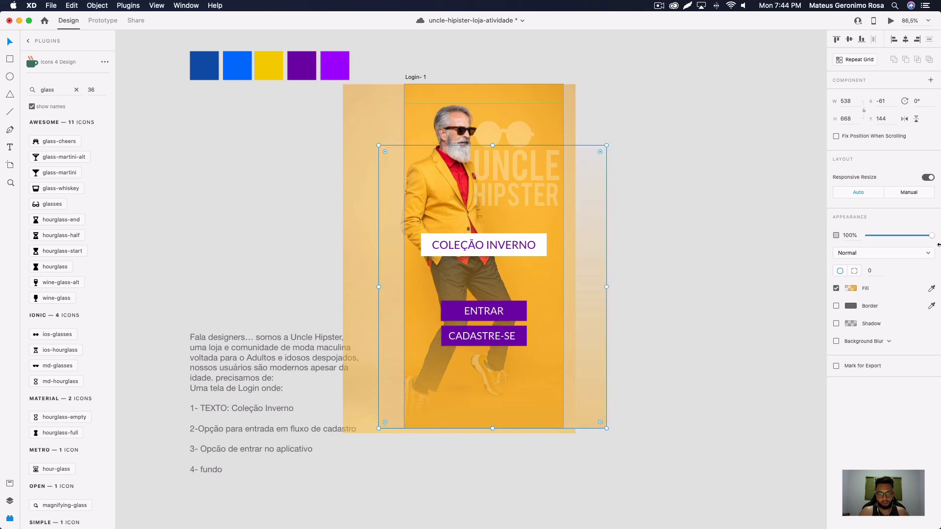
Step: Move the ENTRAR and CADASTRE-SE buttons slightly down together, and lower the COLEÇÃO INVERNO banner to Y 399
click(645, 330)
click(491, 335)
shift+click(506, 313)
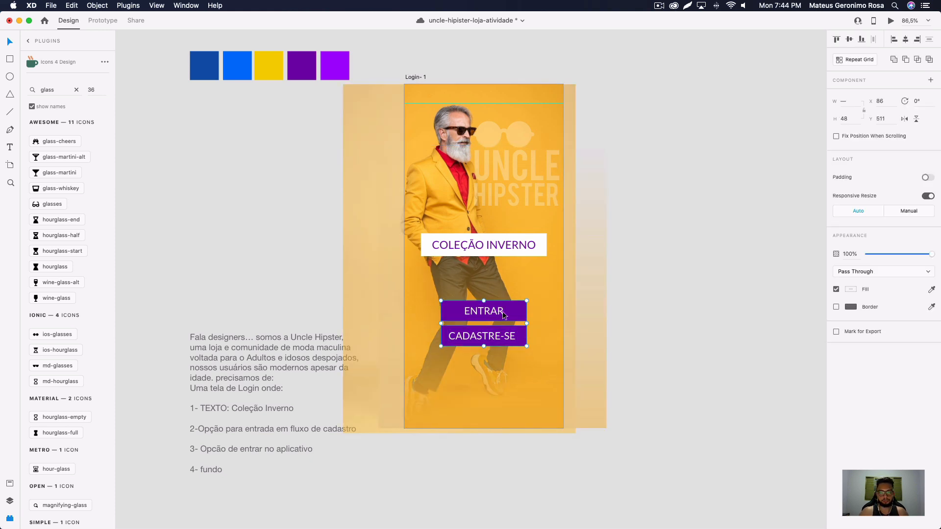
drag(506, 313, 508, 321)
click(508, 245)
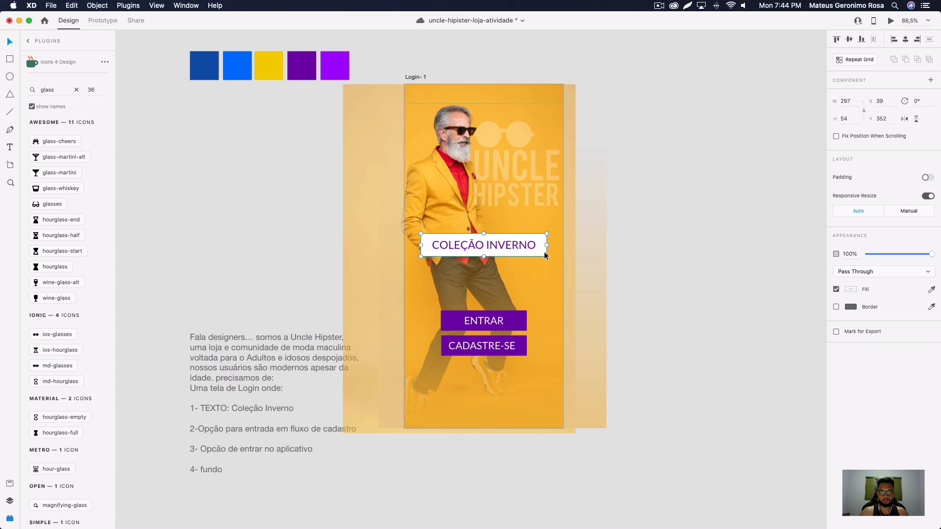
drag(540, 250, 542, 268)
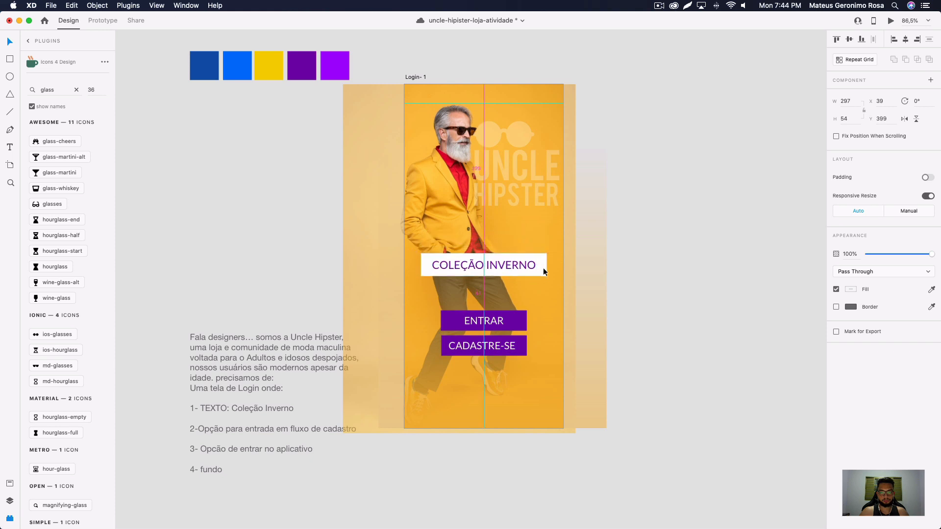
click(703, 307)
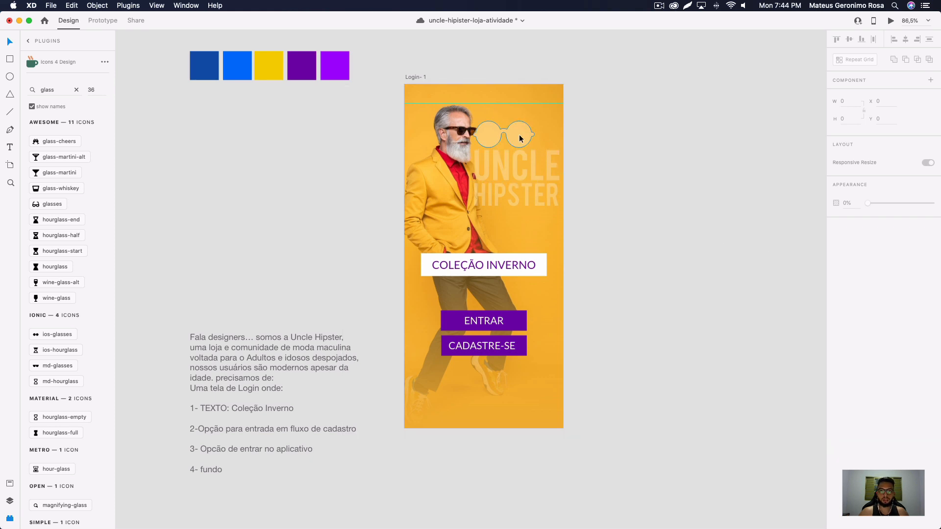
Step: Try an enlarged copy of the translucent glasses, about 919 × 396, over the artboard's lower part, and delete it
drag(519, 135, 758, 309)
key(Escape)
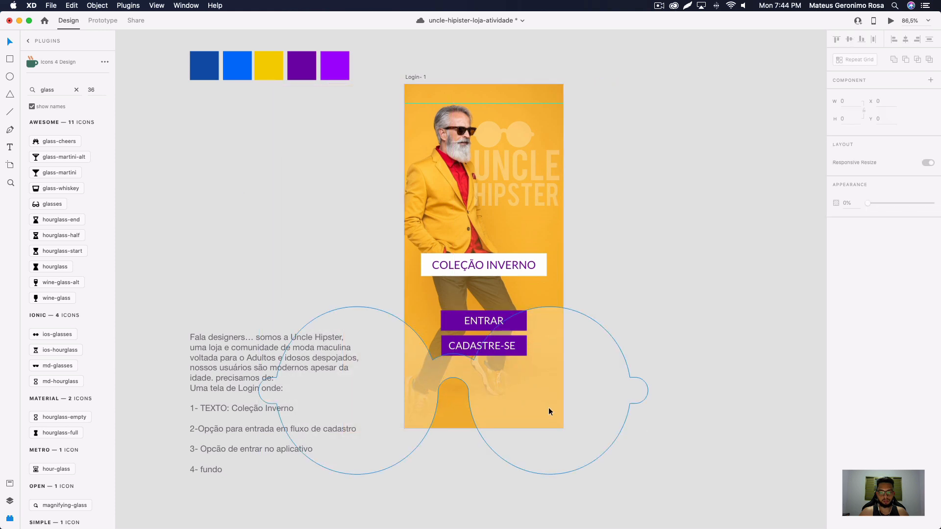
drag(548, 407, 555, 384)
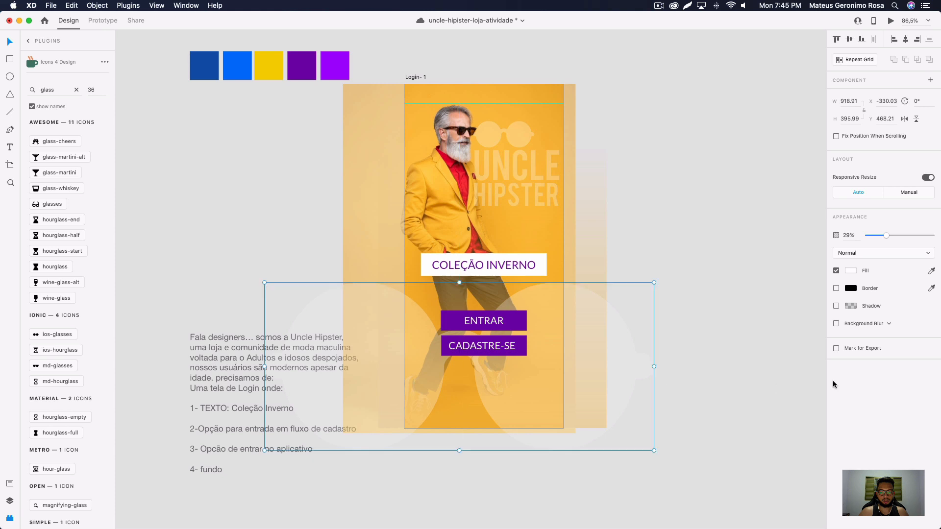
click(746, 380)
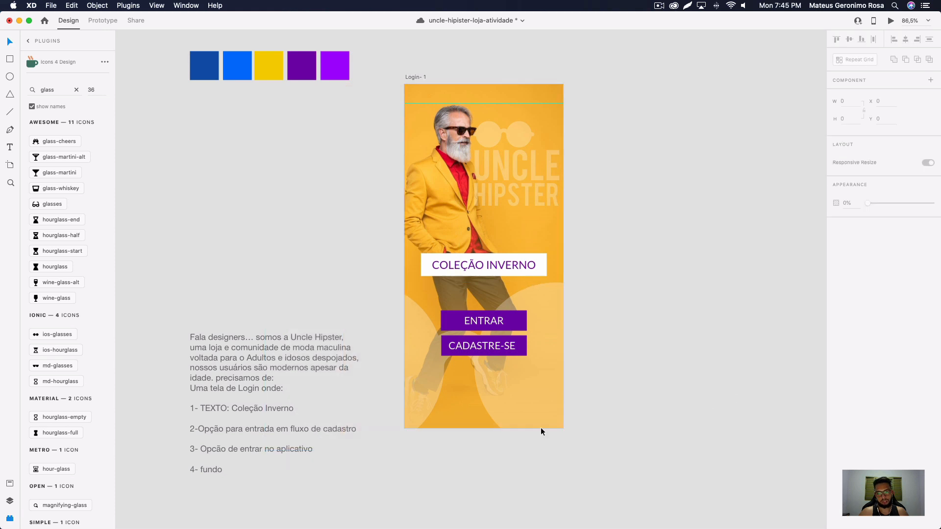
click(560, 395)
key(Delete)
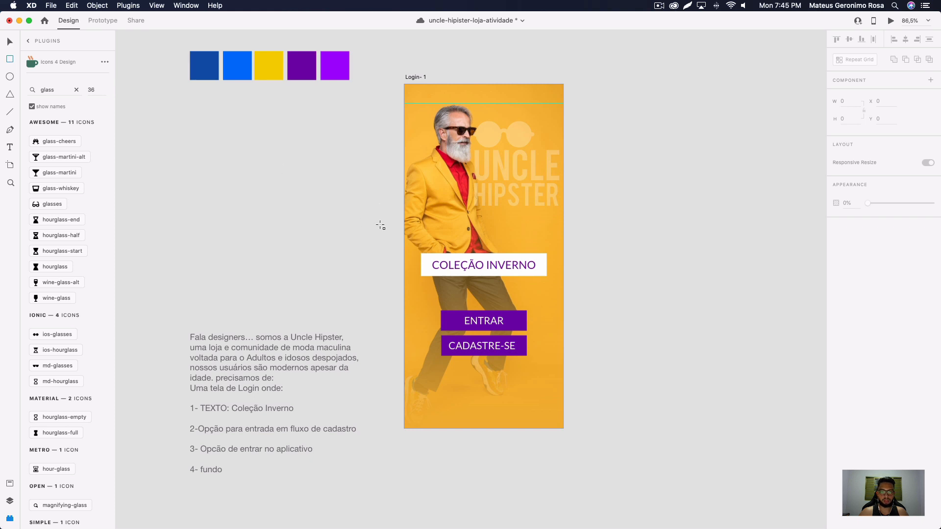
Step: Draw a white rectangle about 562 × 146 across the artboard's middle, with no border and 13% opacity
mouse_move(379, 217)
mouse_down()
mouse_move(604, 322)
mouse_move(609, 269)
mouse_move(616, 280)
mouse_up()
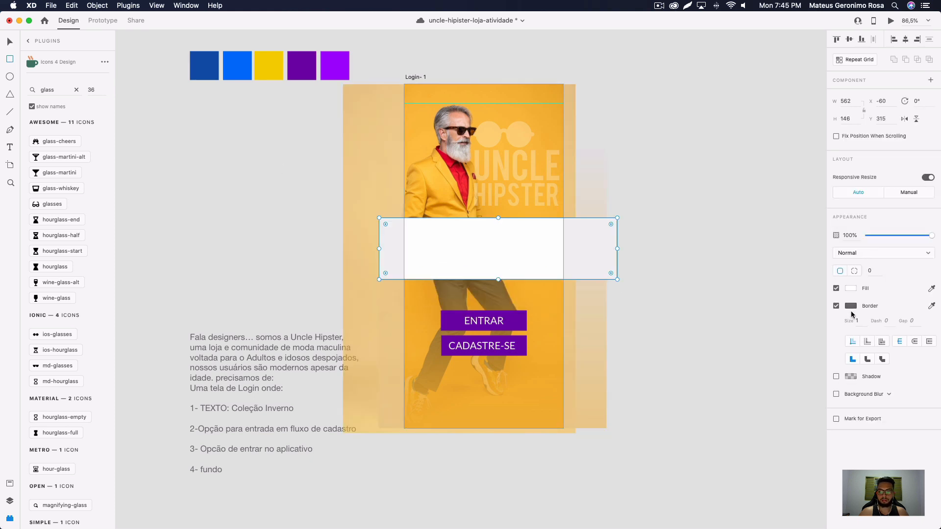
click(836, 307)
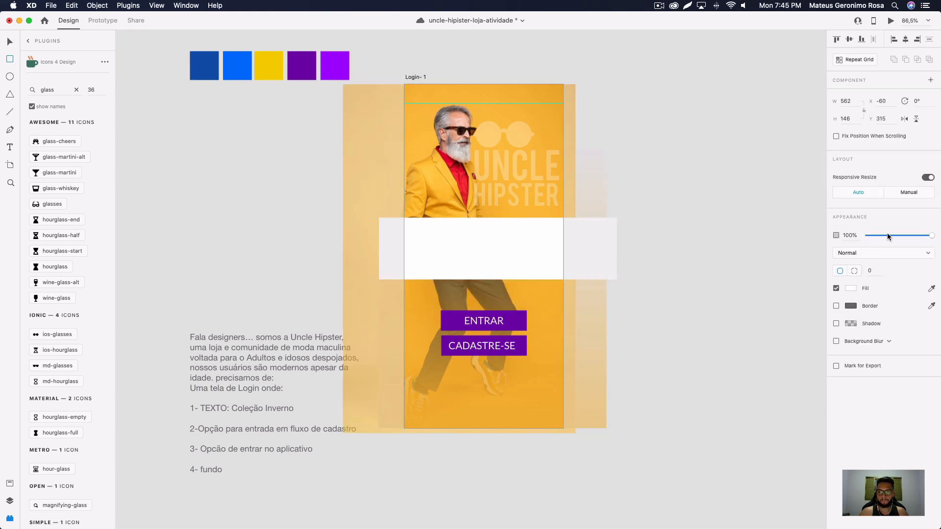
drag(888, 234, 875, 235)
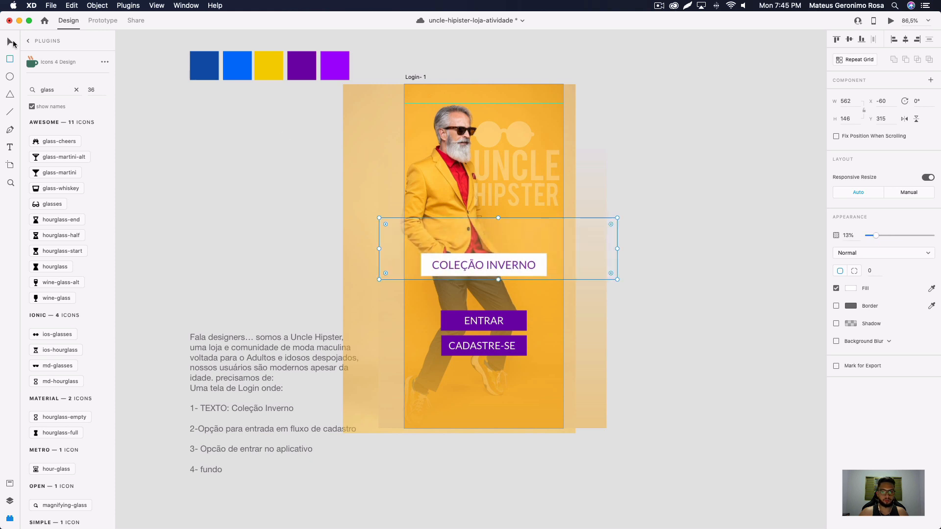
Step: Rotate the translucent rectangle 18° and duplicate it downwards to make three diagonal strips across the artboard's lower half
drag(561, 237, 556, 250)
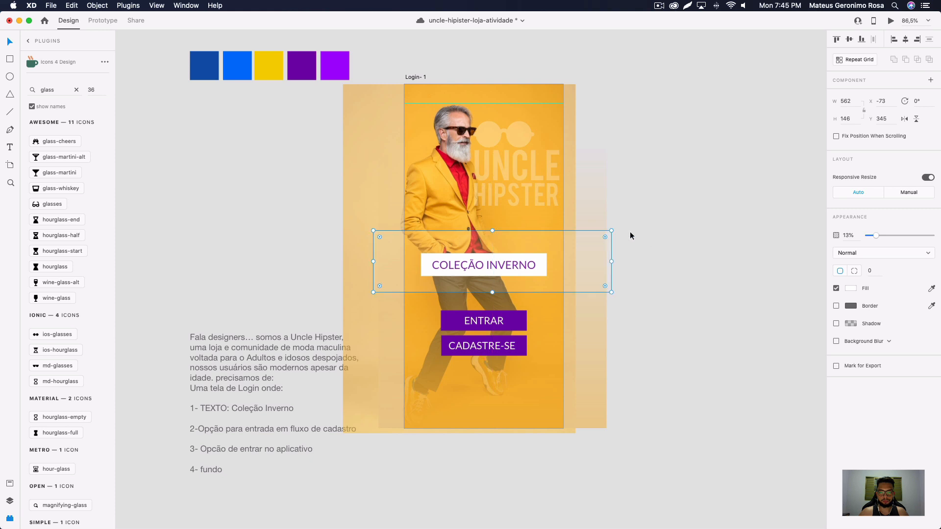
drag(614, 229, 540, 371)
click(675, 349)
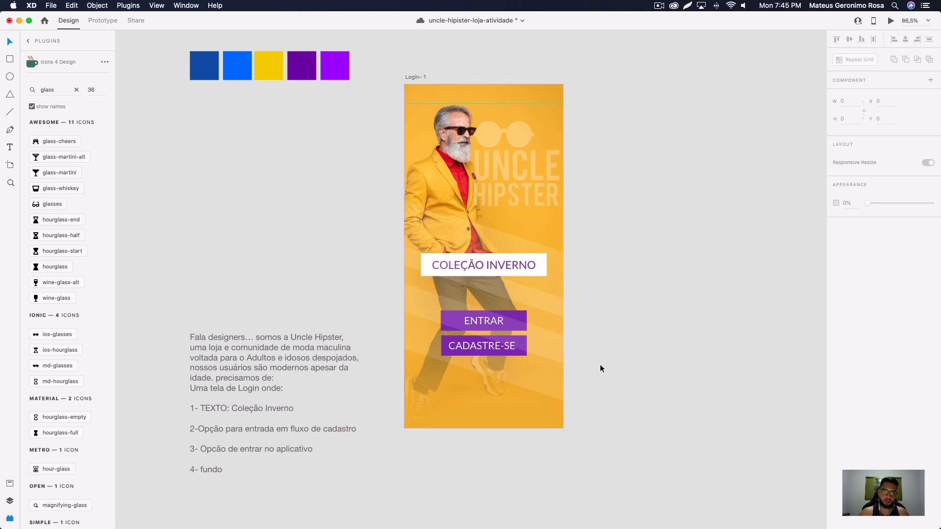
Step: Select all three diagonal strips and show the artboard's layer list
click(543, 376)
shift+click(559, 311)
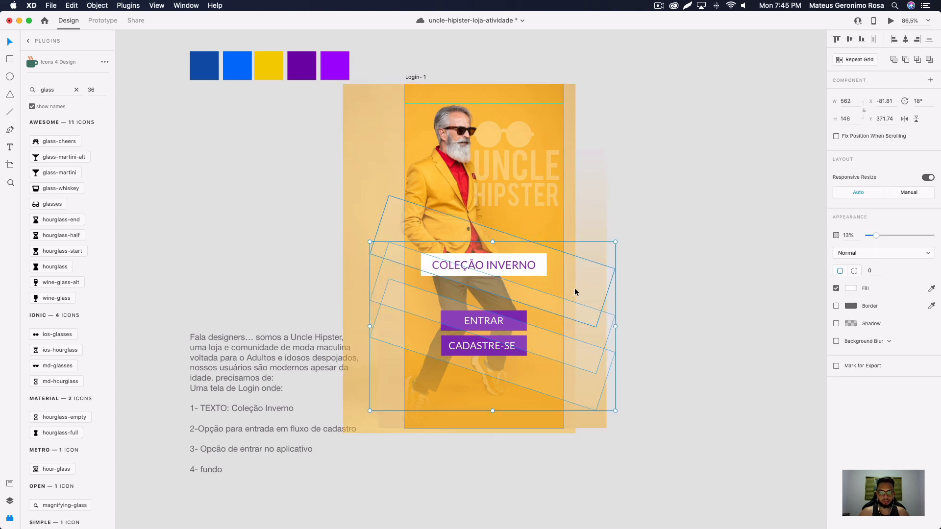
shift+click(575, 289)
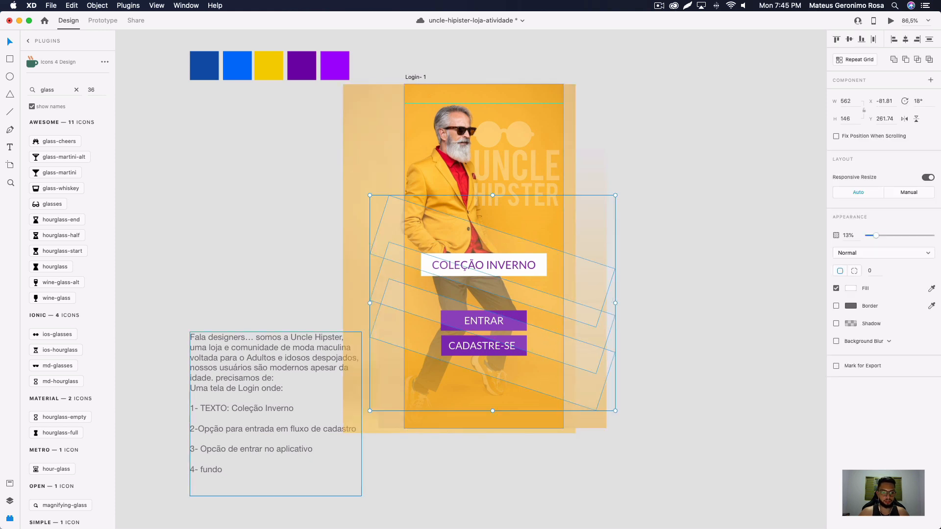
click(9, 502)
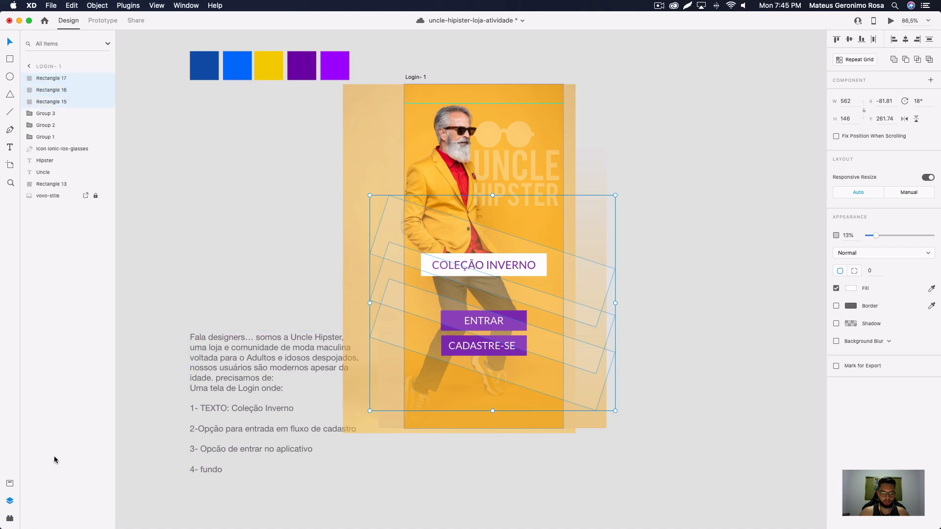
key(super+shift+9)
drag(0, 0, 245, 528)
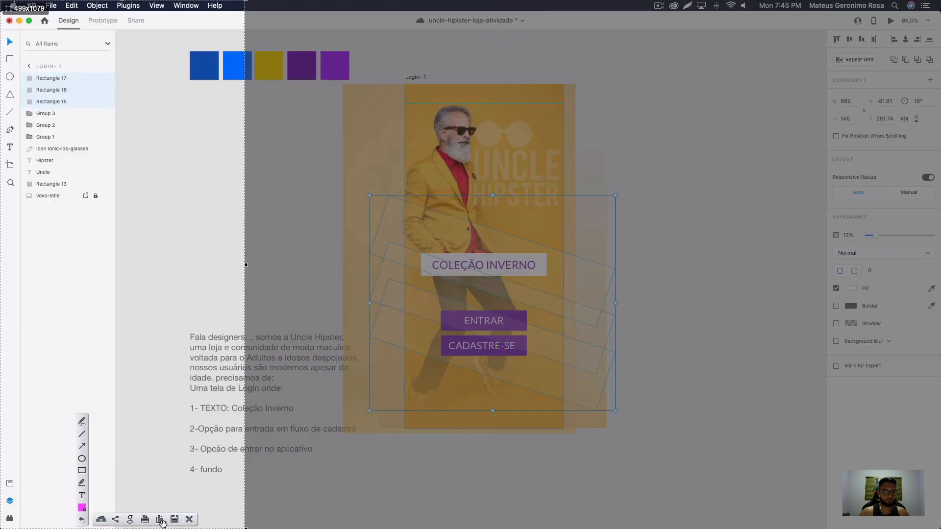
click(82, 471)
mouse_move(1, 495)
mouse_down()
mouse_move(23, 509)
mouse_move(76, 244)
mouse_move(70, 263)
mouse_up()
key(super+z)
drag(22, 501, 56, 107)
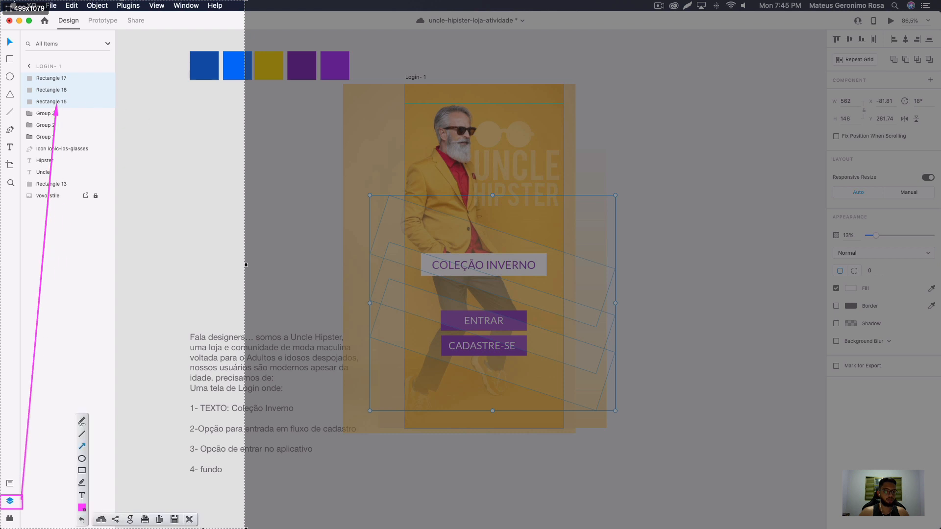
click(189, 519)
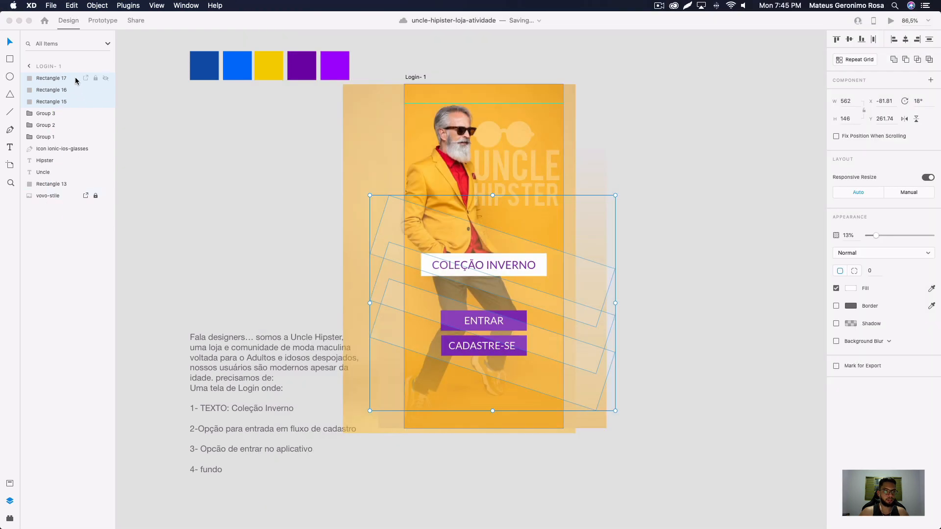
Step: Place the three strip layers between Group 2 and Group 1, behind both buttons, and shift the lowest strip slightly down
drag(75, 78, 73, 133)
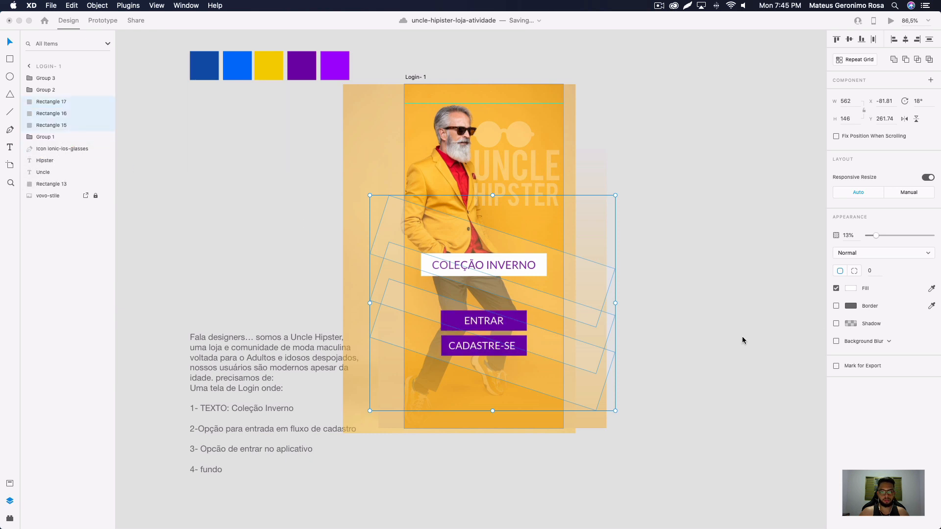
click(695, 351)
click(557, 394)
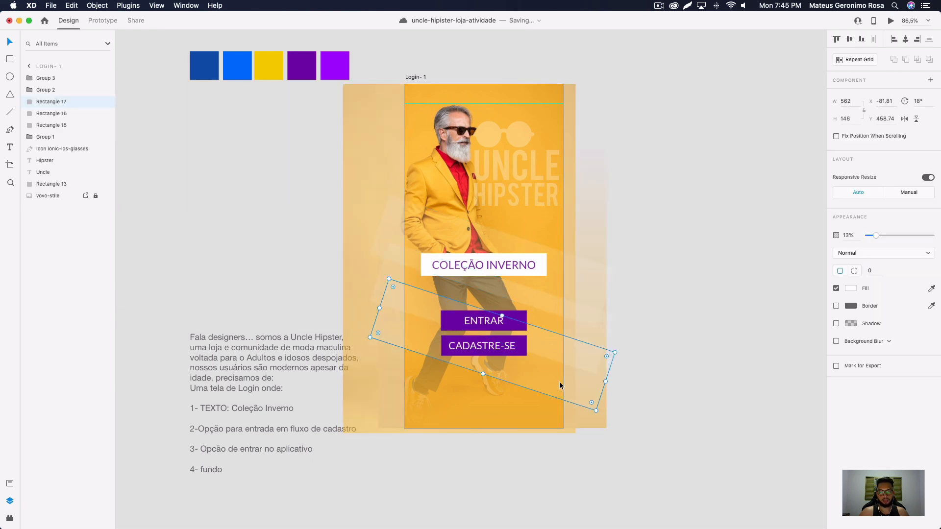
click(725, 392)
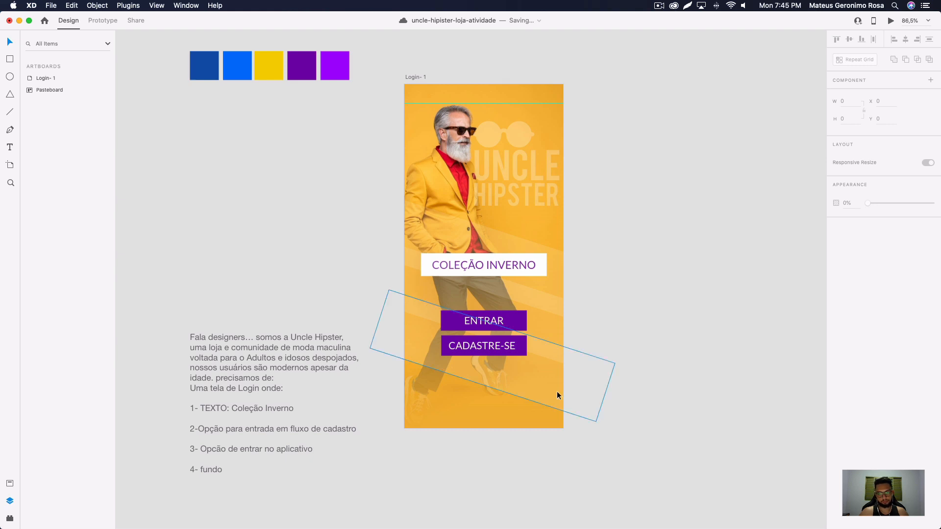
Step: Fill the middle diagonal strip with the bright blue swatch's colour
click(545, 320)
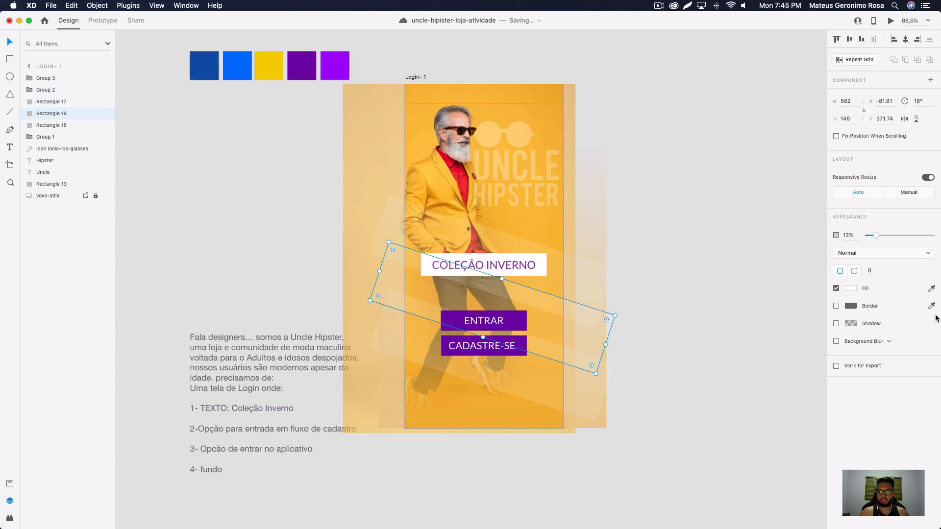
click(932, 289)
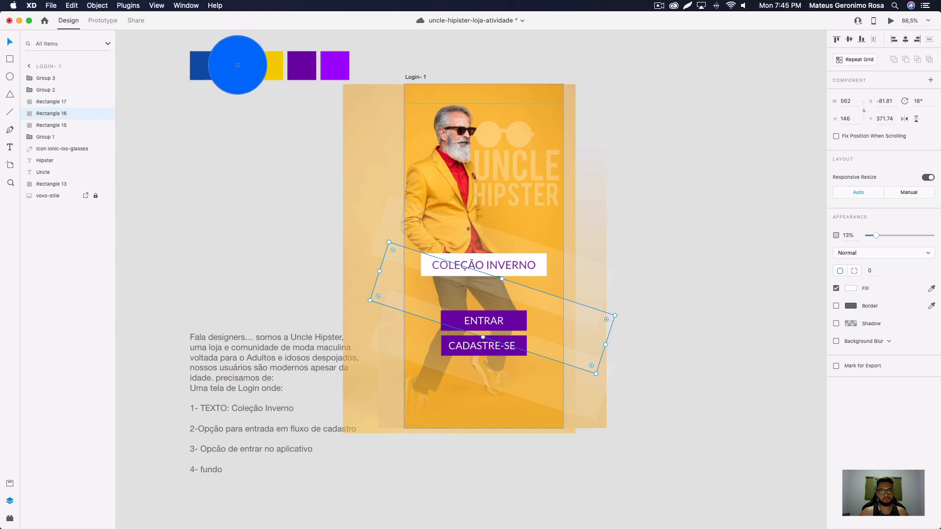
click(237, 65)
click(278, 241)
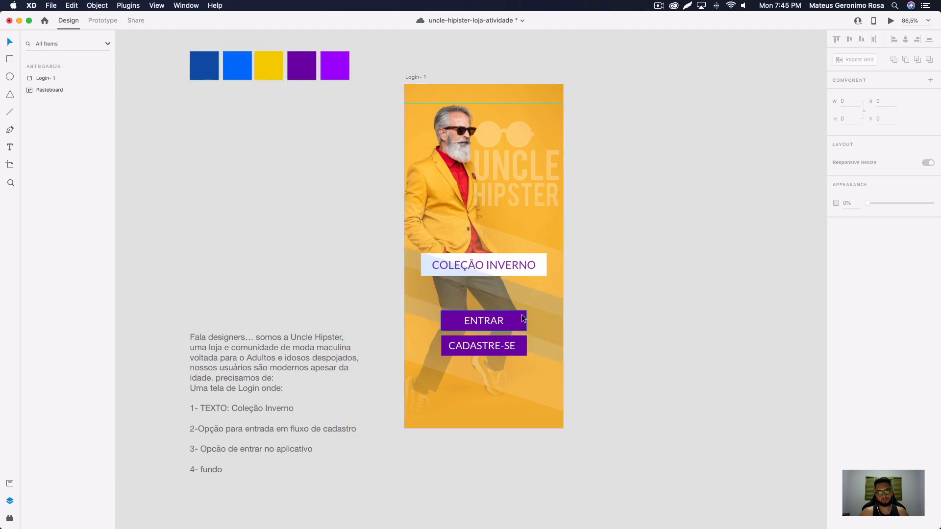
Step: Send the upper and middle diagonal strips behind the COLEÇÃO INVERNO banner, and save the document
click(522, 273)
shift+click(561, 337)
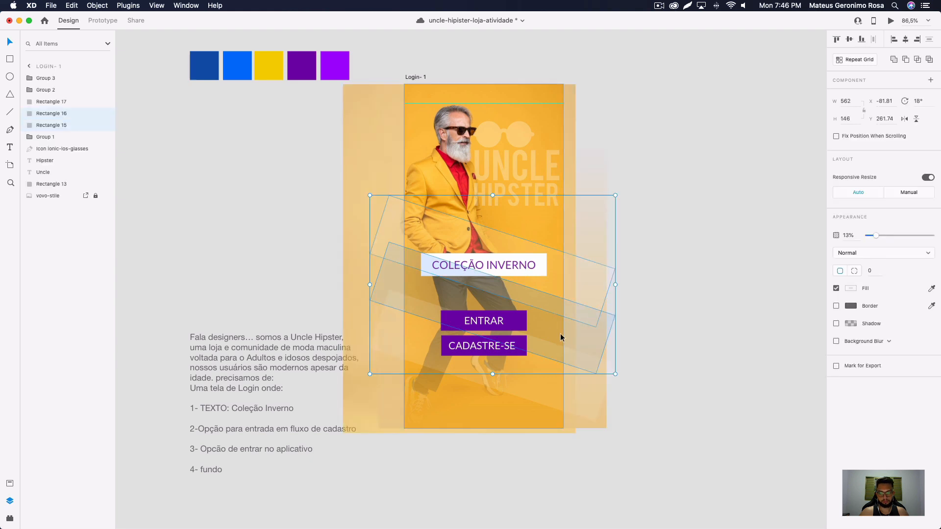
key(super+bracketleft)
click(759, 347)
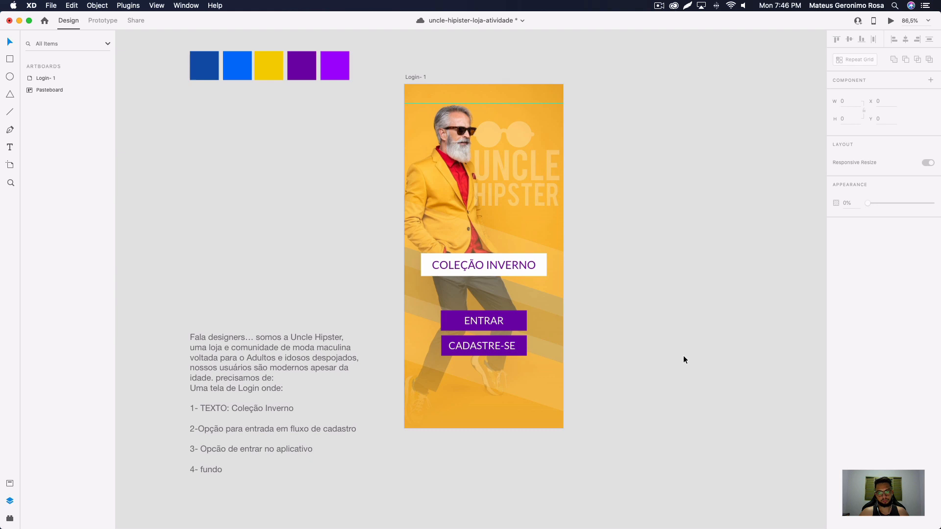
scroll(671, 402, right, 3)
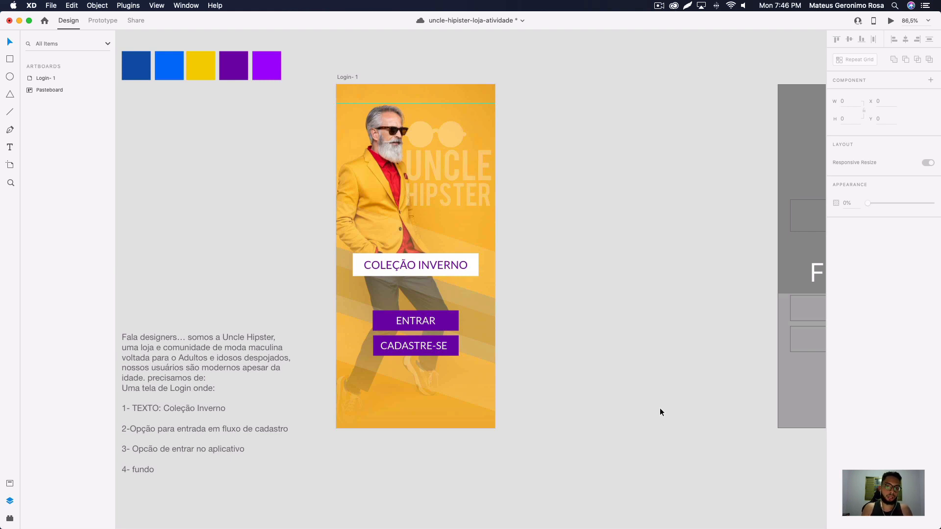
key(cmd+s)
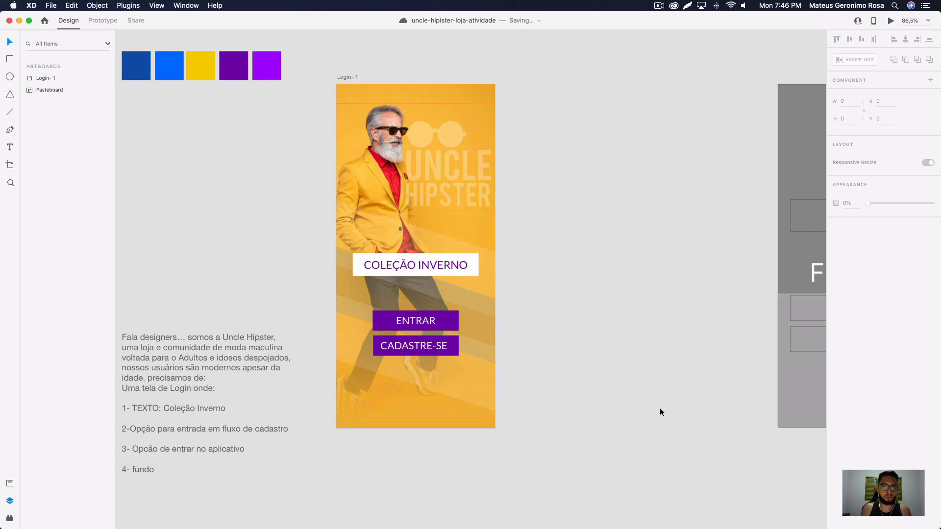